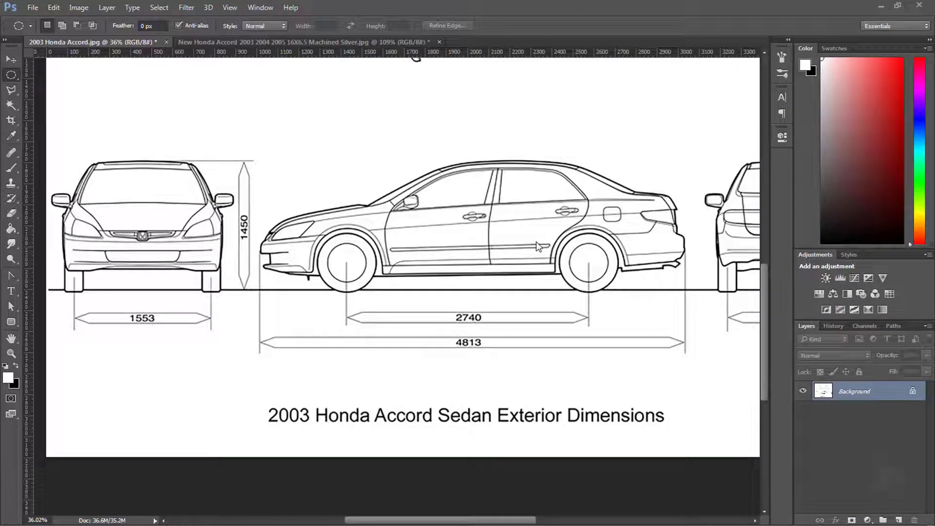
# Step: Examine the 2003 Honda Accord blueprint's views and dimensions, including the rear view and the side view with its plain wheels
pyautogui.keyDown('alt'); pyautogui.scroll(-2, 469, 243); pyautogui.keyUp('alt')
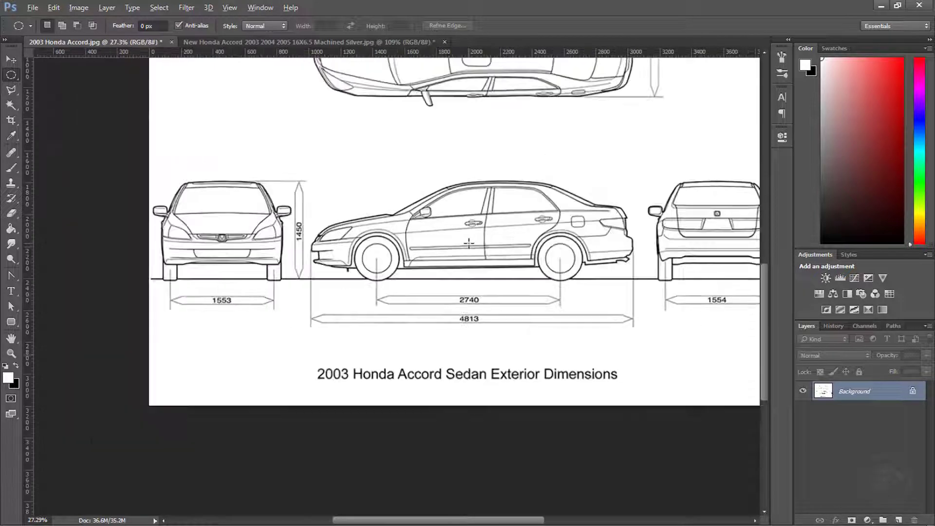
pyautogui.keyDown('alt'); pyautogui.scroll(-1, 468, 244); pyautogui.keyUp('alt')
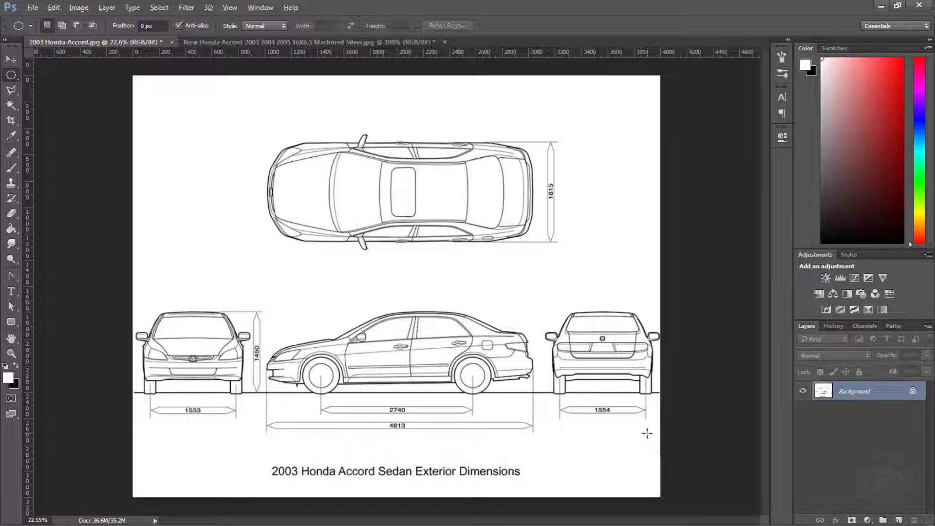
pyautogui.keyDown('alt'); pyautogui.scroll(1, 647, 433); pyautogui.keyUp('alt')
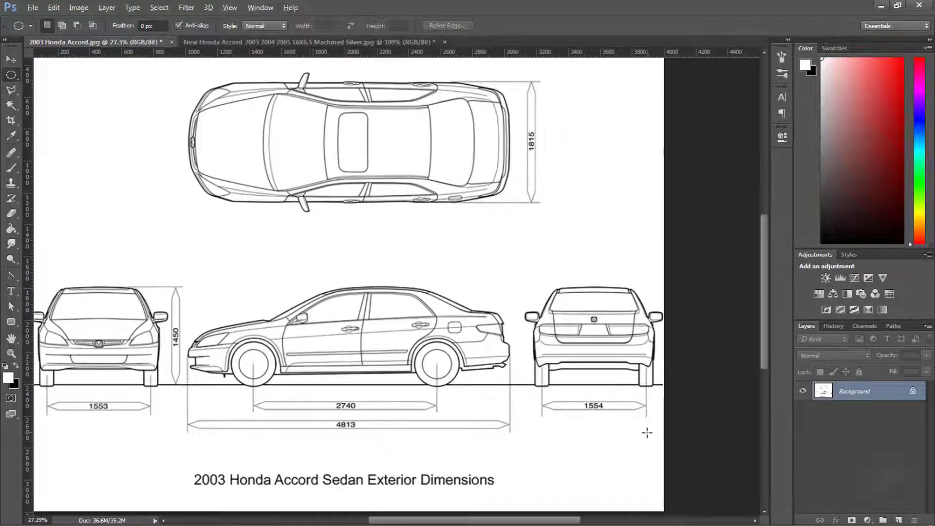
pyautogui.keyDown('alt'); pyautogui.scroll(2, 647, 433); pyautogui.keyUp('alt')
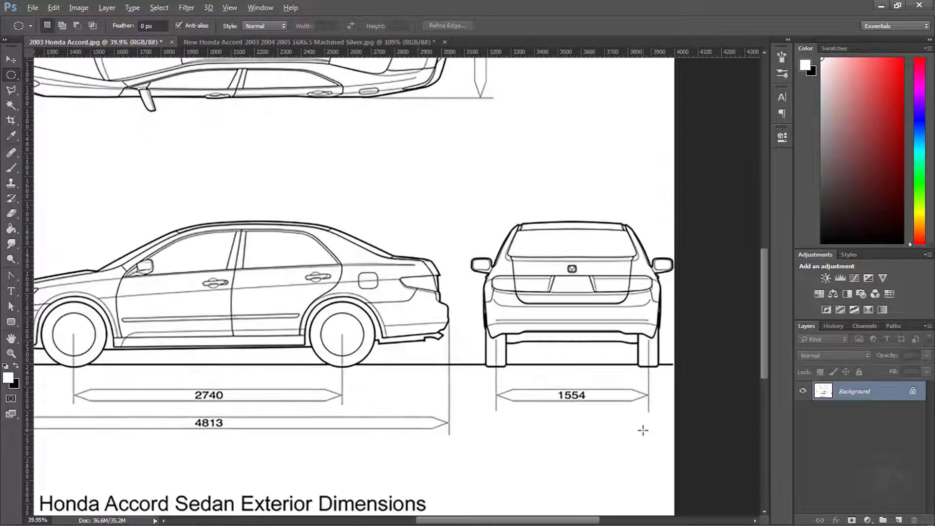
pyautogui.keyDown('alt'); pyautogui.scroll(1, 617, 414); pyautogui.keyUp('alt')
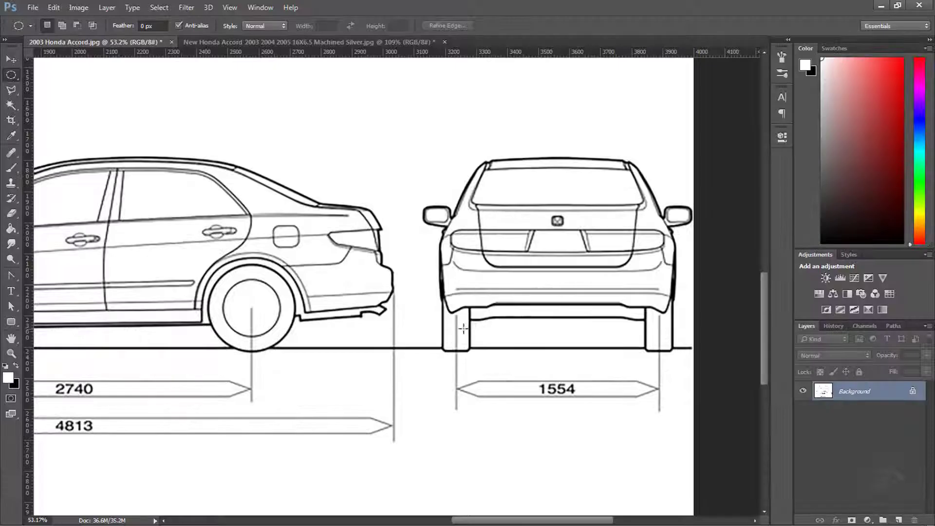
pyautogui.keyDown('alt'); pyautogui.scroll(5, 661, 347); pyautogui.keyUp('alt')
pyautogui.keyDown('alt'); pyautogui.scroll(-1, 661, 347); pyautogui.keyUp('alt')
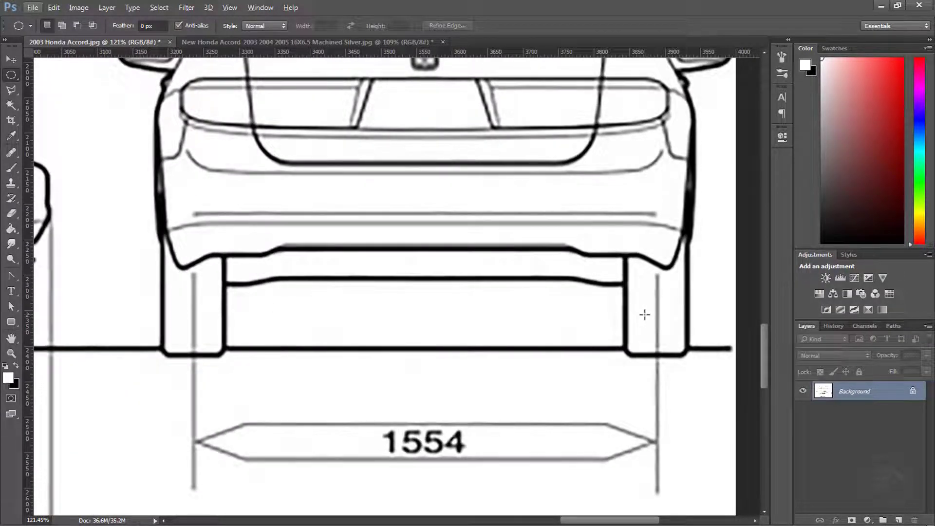
pyautogui.scroll(5, 649, 316)
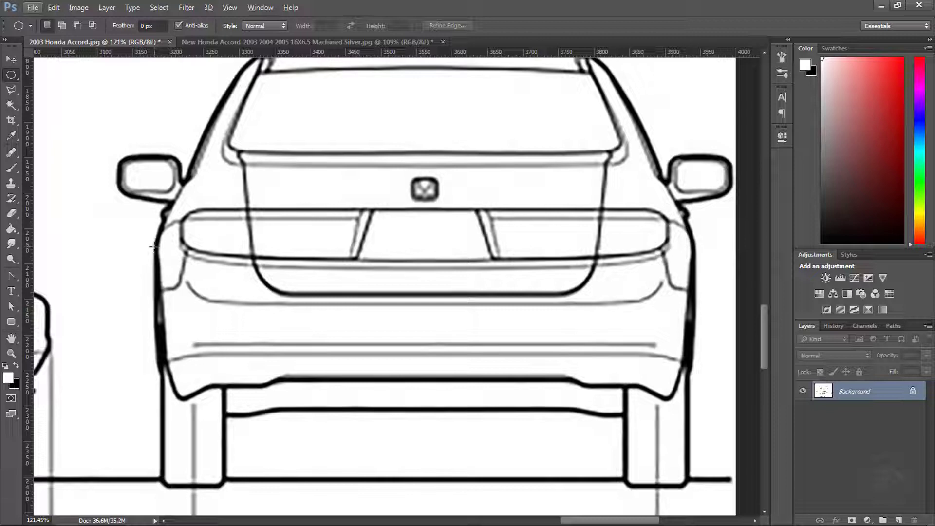
pyautogui.keyDown('alt'); pyautogui.scroll(-5, 154, 246); pyautogui.keyUp('alt')
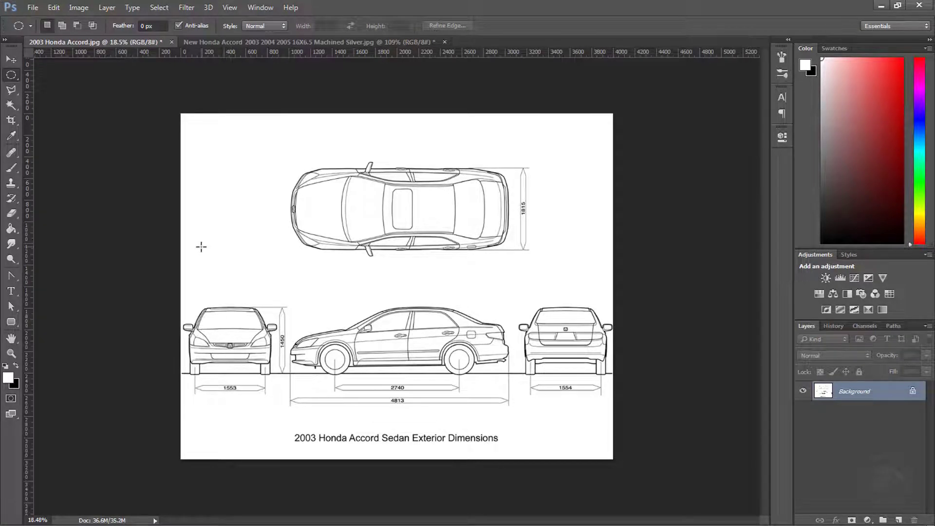
pyautogui.keyDown('alt'); pyautogui.scroll(5, 345, 342); pyautogui.keyUp('alt')
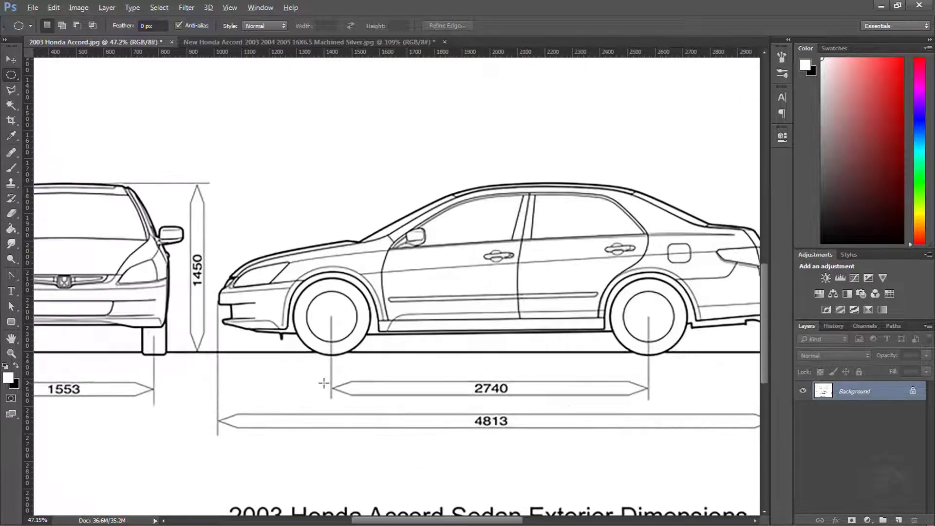
pyautogui.keyDown('alt'); pyautogui.scroll(-2, 329, 329); pyautogui.keyUp('alt')
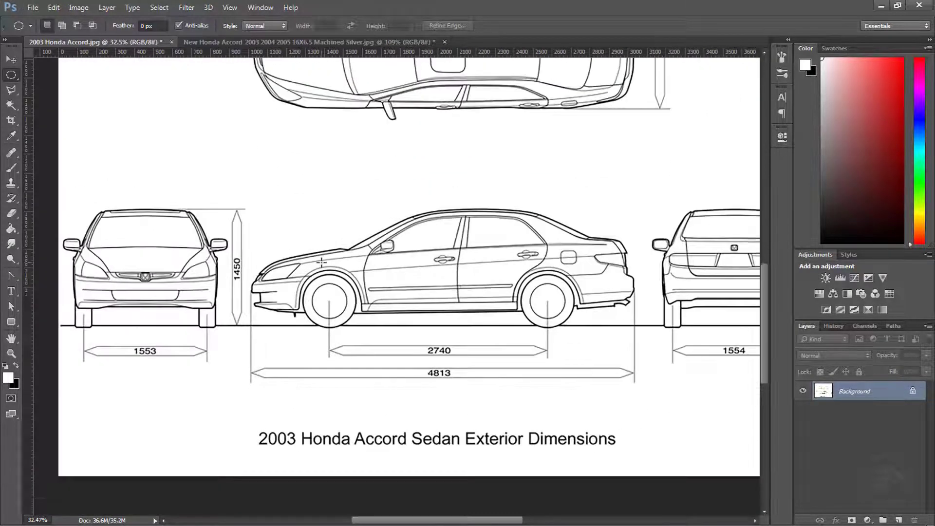
# Step: Switch to the Machined Silver wheel image and duplicate its background layer
pyautogui.click(290, 42)
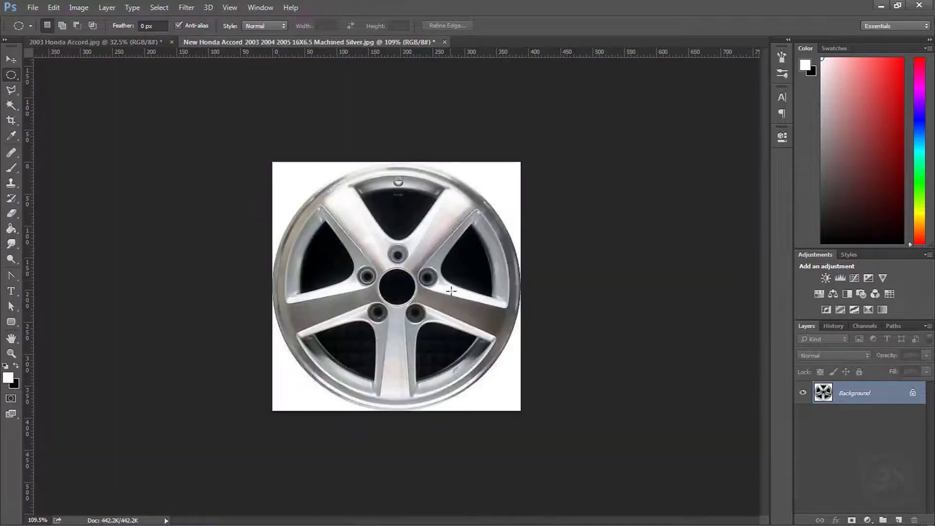
pyautogui.rightClick(848, 400)
pyautogui.click(857, 416)
pyautogui.click(565, 155)
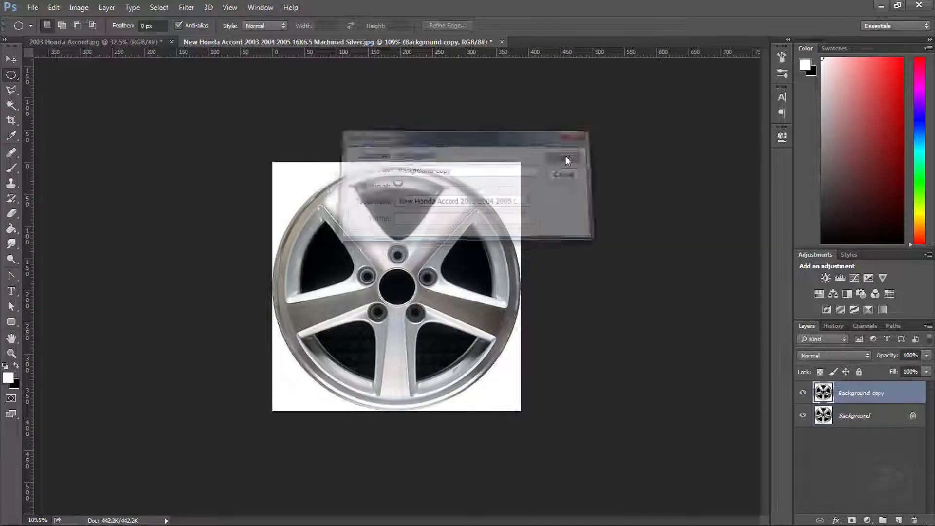
# Step: Apply the Find Edges filter to the duplicated wheel layer
pyautogui.click(187, 7)
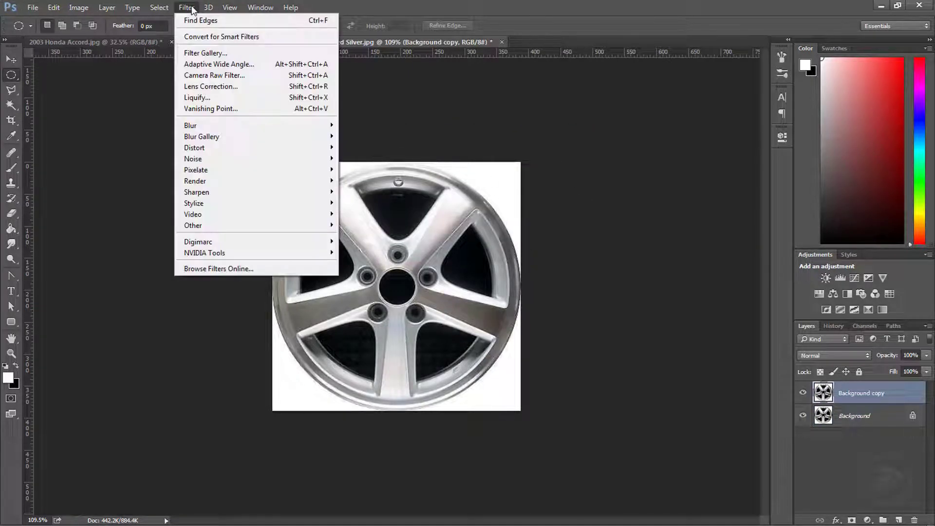
pyautogui.moveTo(236, 170)
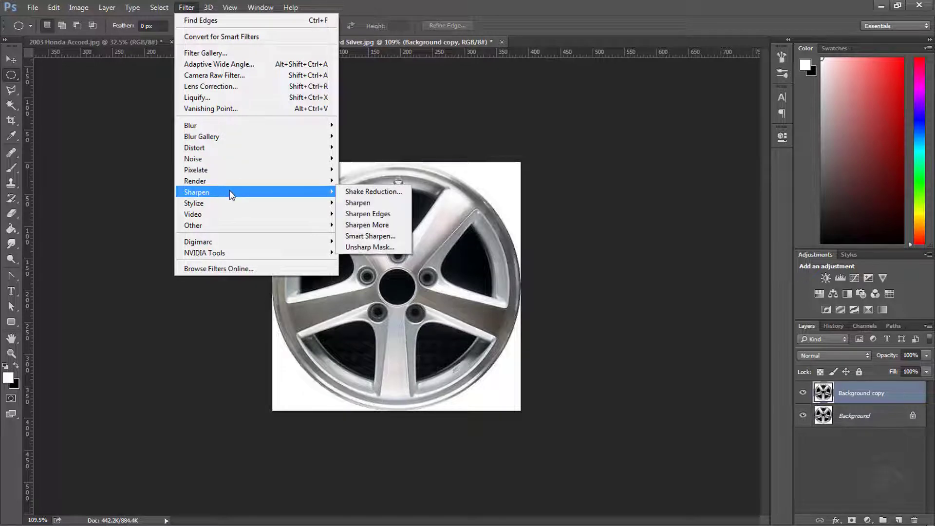
pyautogui.moveTo(227, 202)
pyautogui.click(362, 236)
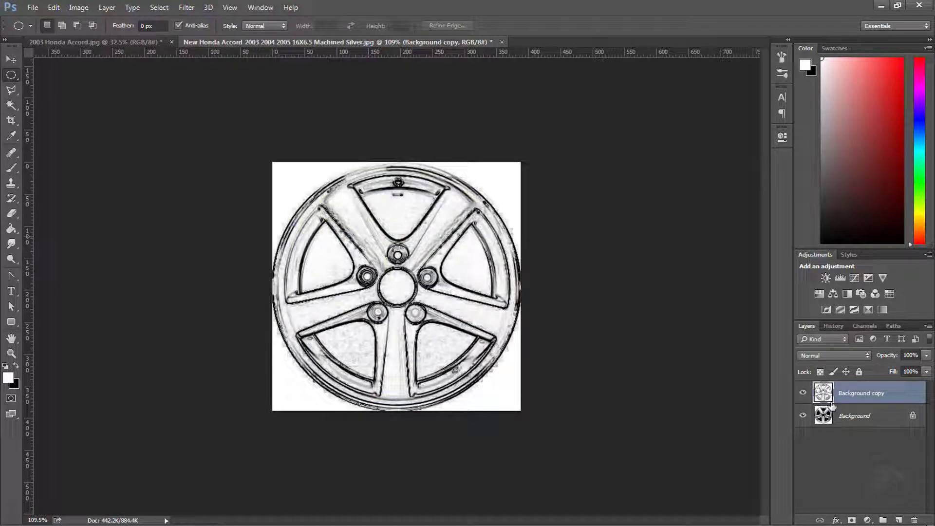
# Step: Duplicate the edge-traced wheel layer and set the new copy's blend mode to Screen
pyautogui.rightClick(844, 397)
pyautogui.click(735, 145)
pyautogui.click(579, 163)
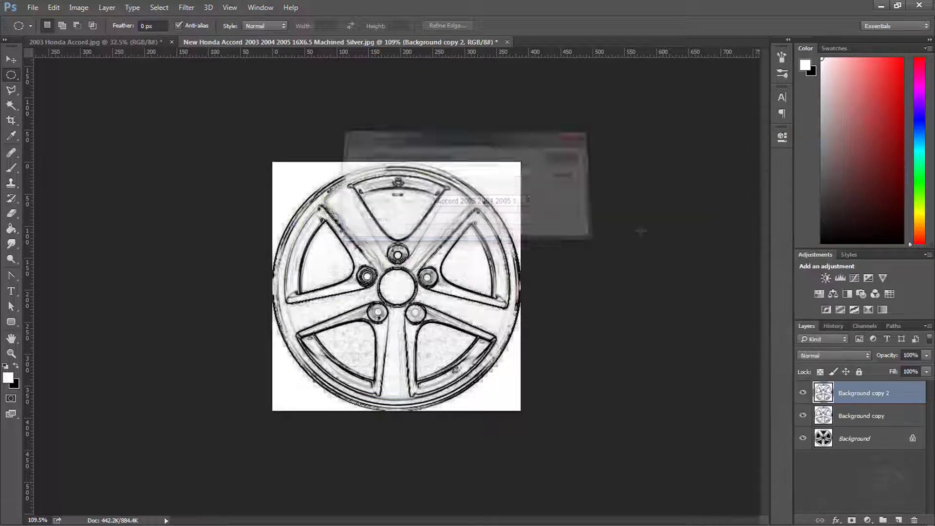
pyautogui.click(833, 356)
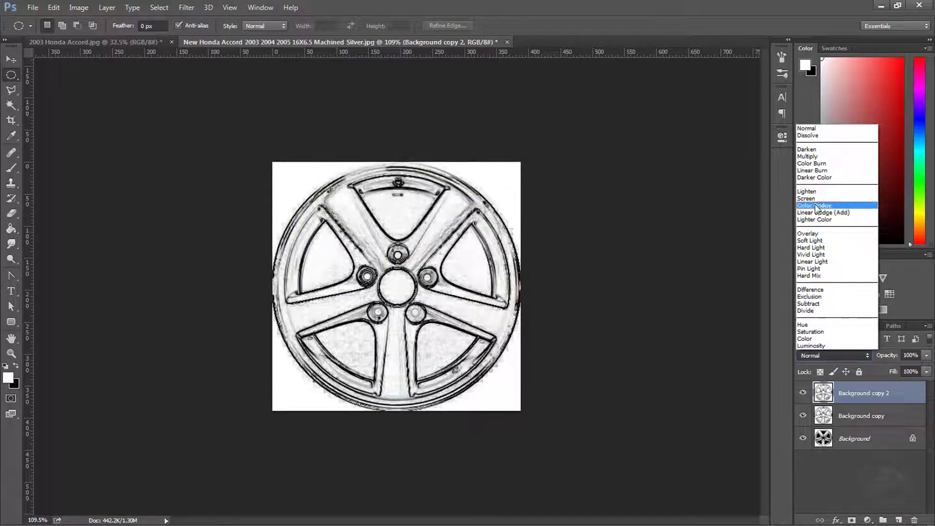
pyautogui.click(817, 206)
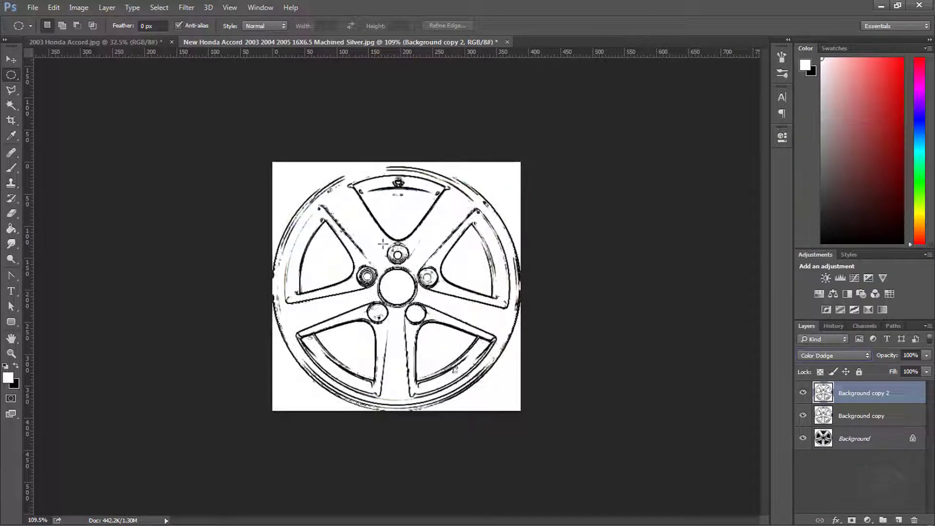
pyautogui.click(833, 355)
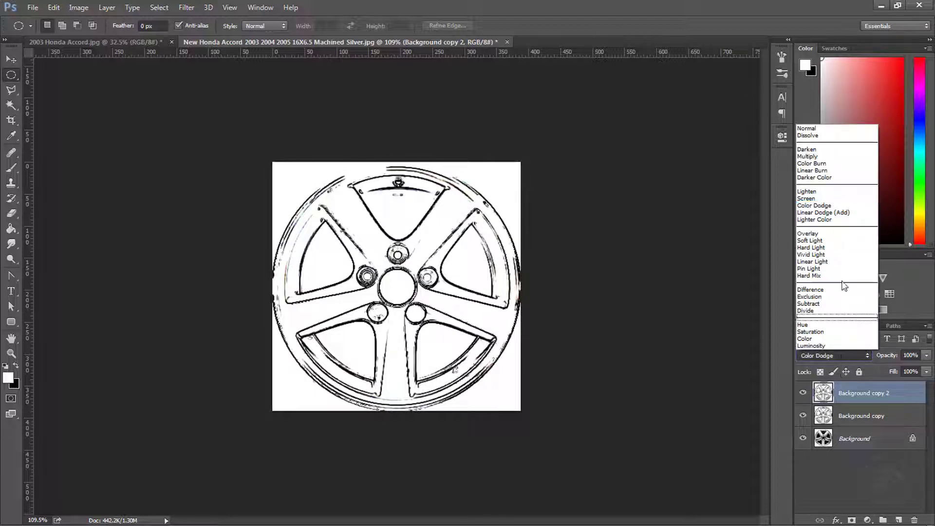
pyautogui.click(822, 205)
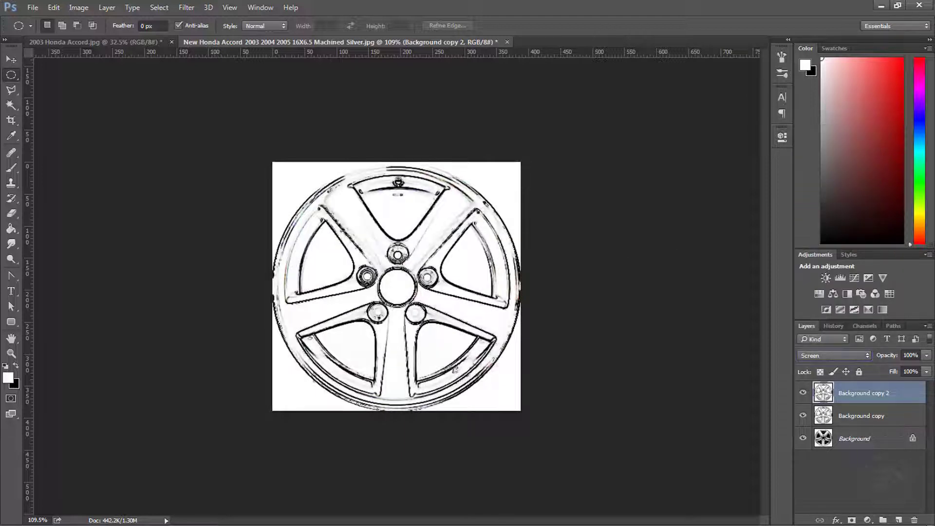
# Step: Merge all layers of the wheel image and convert the resulting background into a regular layer
pyautogui.click(11, 59)
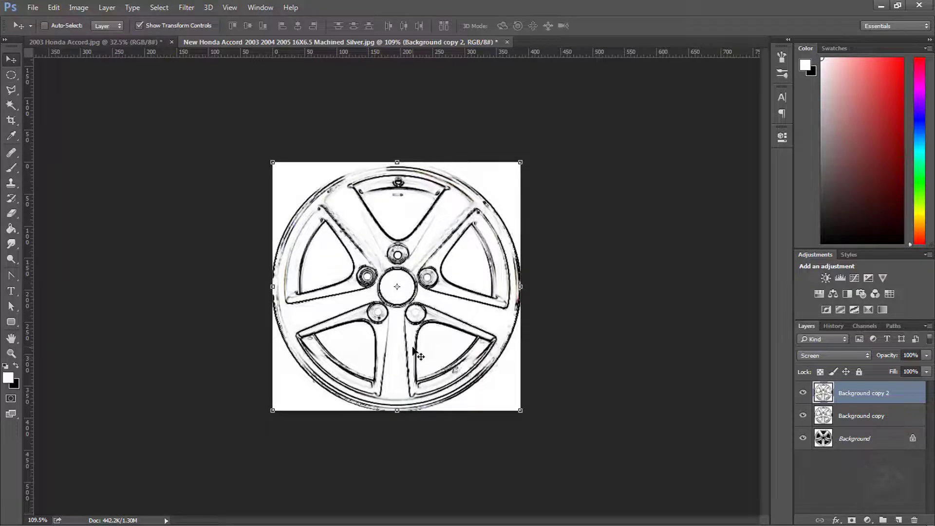
pyautogui.keyDown('alt'); pyautogui.scroll(8, 414, 350); pyautogui.keyUp('alt')
pyautogui.keyDown('alt'); pyautogui.scroll(-1, 418, 354); pyautogui.keyUp('alt')
pyautogui.scroll(-2, 375, 382)
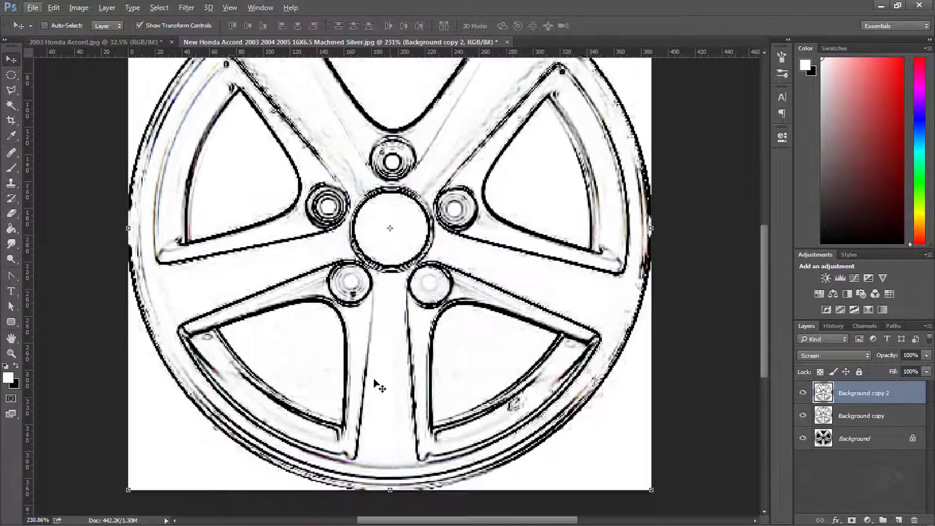
pyautogui.keyDown('alt'); pyautogui.scroll(2, 422, 427); pyautogui.keyUp('alt')
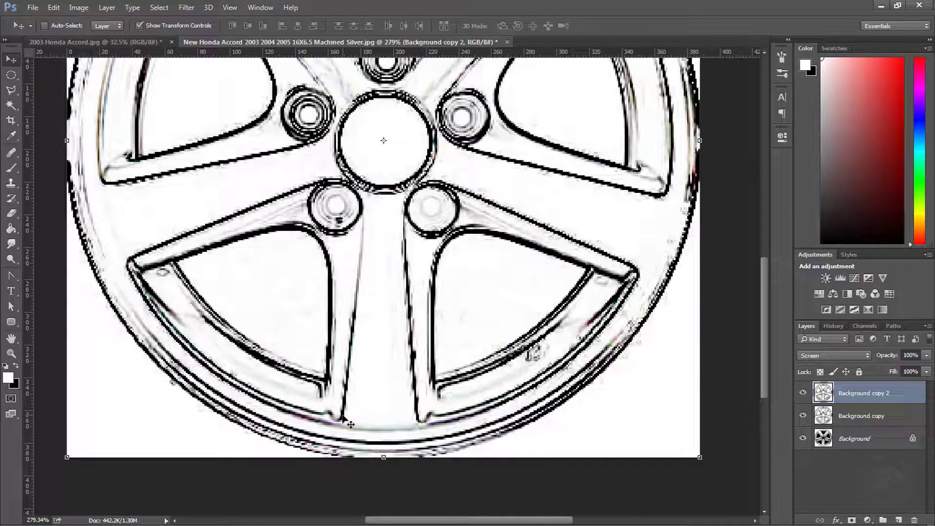
pyautogui.hotkey('ctrl', 'shift', 'e')
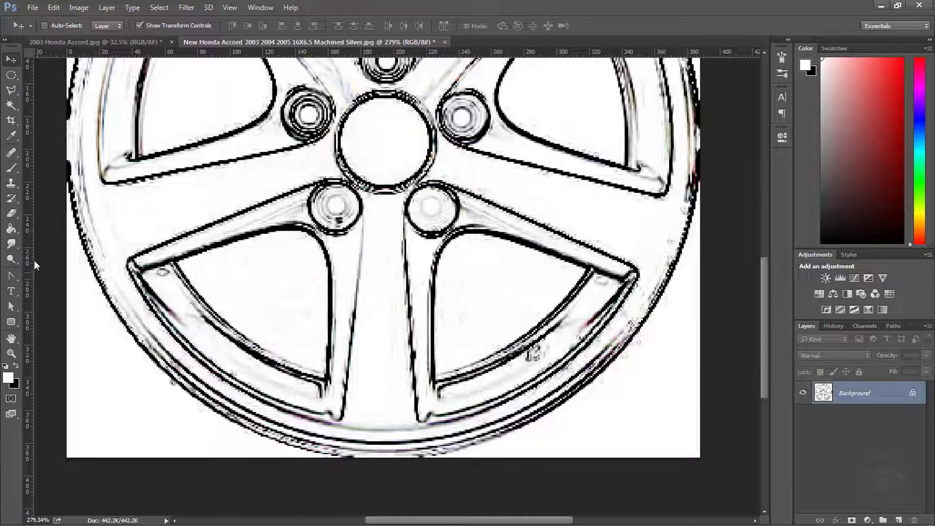
pyautogui.keyDown('alt'); pyautogui.doubleClick(854, 396); pyautogui.keyUp('alt')
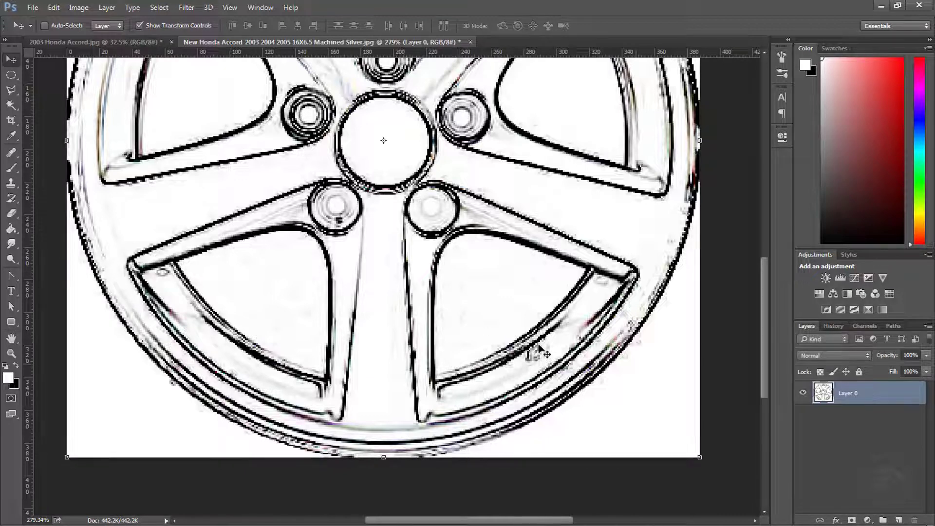
# Step: Clean up the stray mark on the rim beside the wheel's lower-right spoke opening
pyautogui.click(11, 243)
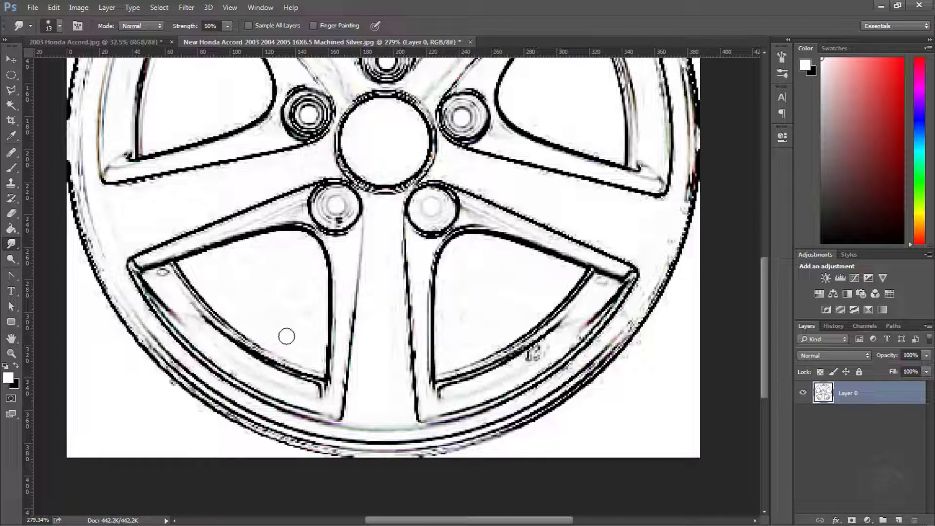
pyautogui.press('e')
pyautogui.moveTo(520, 369); pyautogui.dragTo(563, 337)
pyautogui.press('b')
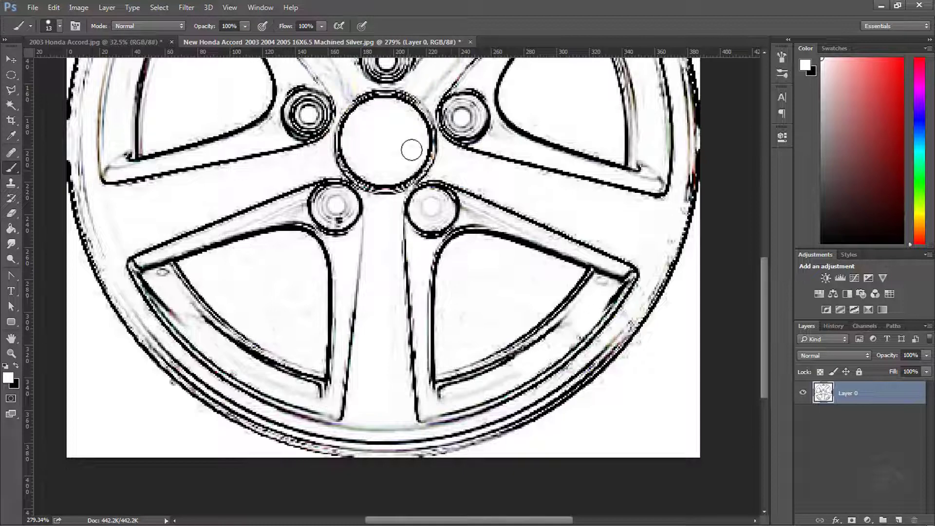
pyautogui.scroll(3, 411, 148)
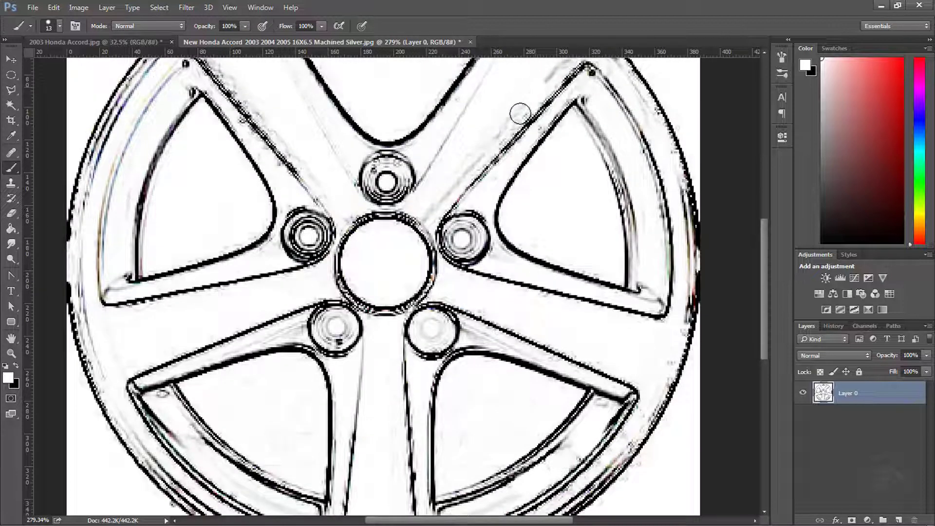
pyautogui.scroll(-1, 254, 387)
pyautogui.scroll(-2, 254, 388)
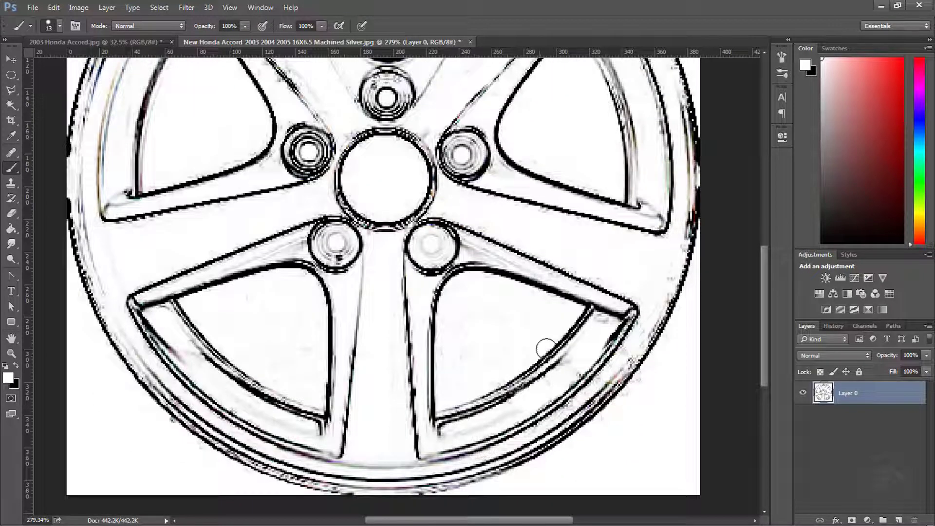
# Step: Make a circular selection fitted to the wheel's outer edge and copy the selected wheel
pyautogui.keyDown('alt'); pyautogui.scroll(-3, 565, 354); pyautogui.keyUp('alt')
pyautogui.keyDown('alt'); pyautogui.scroll(-1, 560, 351); pyautogui.keyUp('alt')
pyautogui.moveTo(12, 75); pyautogui.dragTo(57, 83)
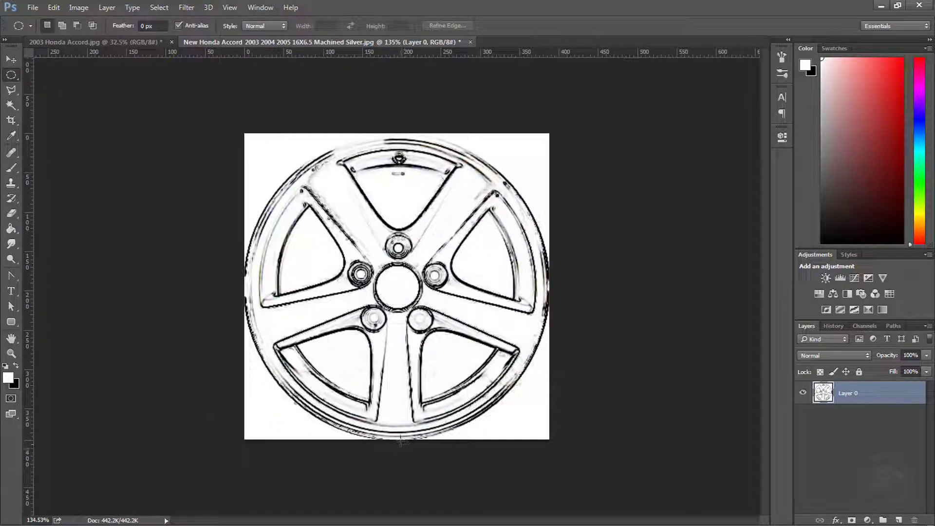
pyautogui.keyDown('shift'); pyautogui.moveTo(404, 444); pyautogui.dragTo(93, 112); pyautogui.keyUp('shift')
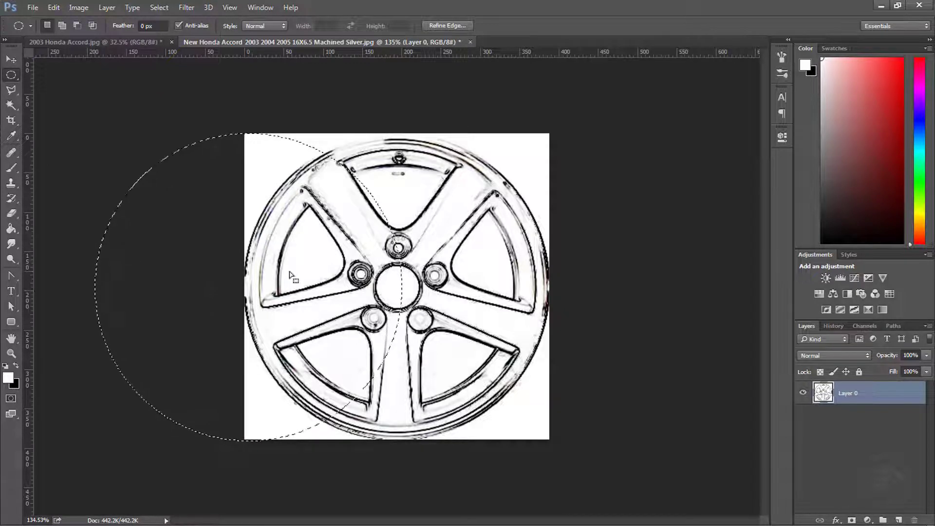
pyautogui.keyDown('shift'); pyautogui.moveTo(298, 275); pyautogui.dragTo(444, 275); pyautogui.keyUp('shift')
pyautogui.hotkey('ctrl', 'c')
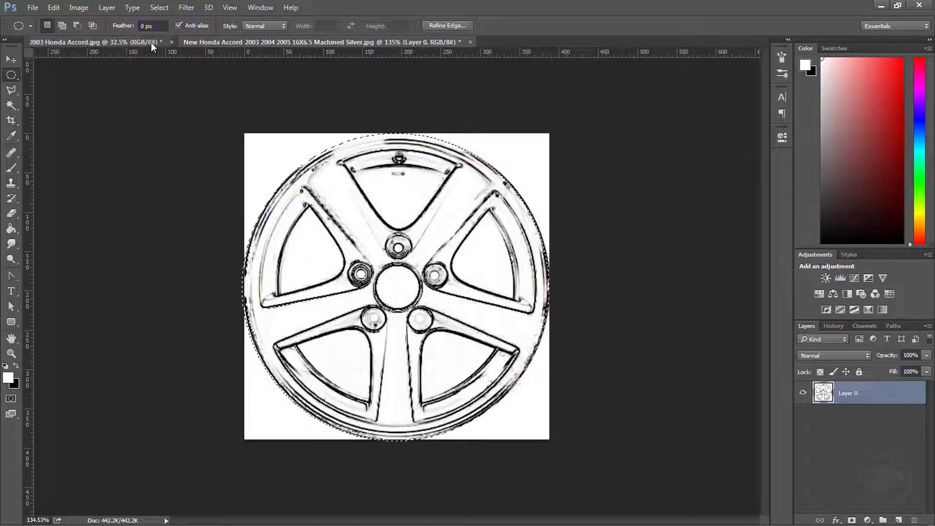
# Step: Paste the wheel into the Honda Accord blueprint and scale it to about 47% to fit the side view's front rim circle
pyautogui.click(151, 42)
pyautogui.hotkey('ctrl', 'v')
pyautogui.hotkey('ctrl', 't')
pyautogui.keyDown('shift'); pyautogui.moveTo(433, 324); pyautogui.dragTo(236, 380); pyautogui.keyUp('shift')
pyautogui.keyDown('alt'); pyautogui.scroll(7, 370, 281); pyautogui.keyUp('alt')
pyautogui.keyDown('shift'); pyautogui.moveTo(299, 439); pyautogui.dragTo(285, 427); pyautogui.keyUp('shift')
pyautogui.keyDown('shift'); pyautogui.moveTo(148, 287); pyautogui.dragTo(152, 295); pyautogui.keyUp('shift')
pyautogui.keyDown('shift'); pyautogui.moveTo(292, 291); pyautogui.dragTo(289, 293); pyautogui.keyUp('shift')
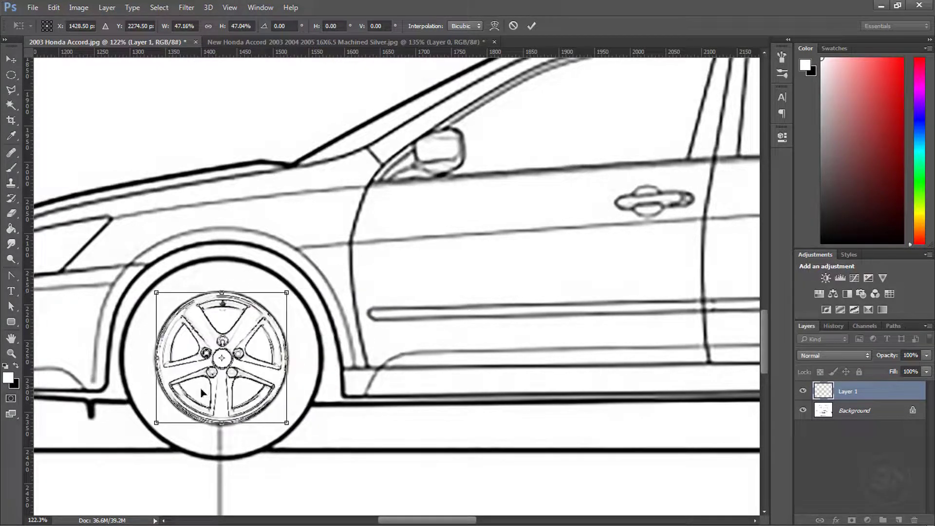
pyautogui.keyDown('shift'); pyautogui.moveTo(156, 423); pyautogui.dragTo(156, 425); pyautogui.keyUp('shift')
pyautogui.click(531, 26)
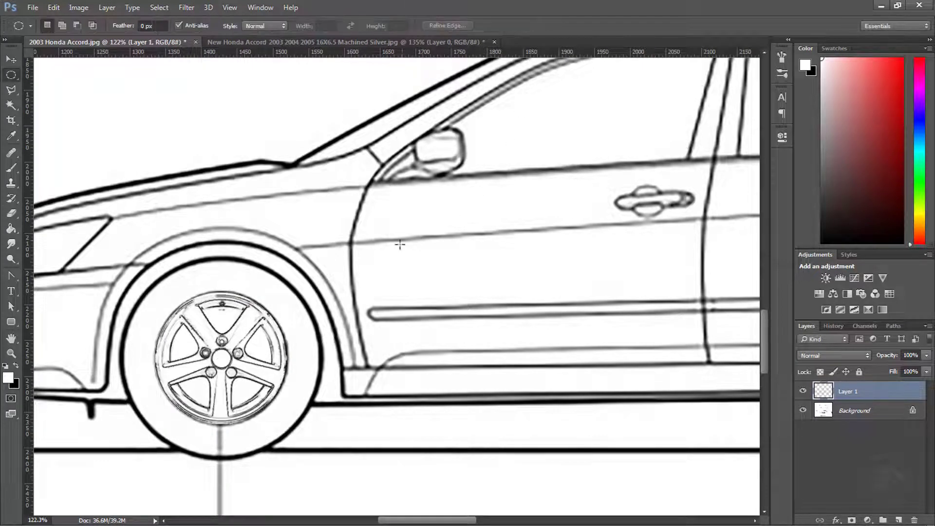
# Step: Place a horizontal and a vertical guide through the centre of the side view's front wheel
pyautogui.moveTo(229, 52); pyautogui.dragTo(217, 357)
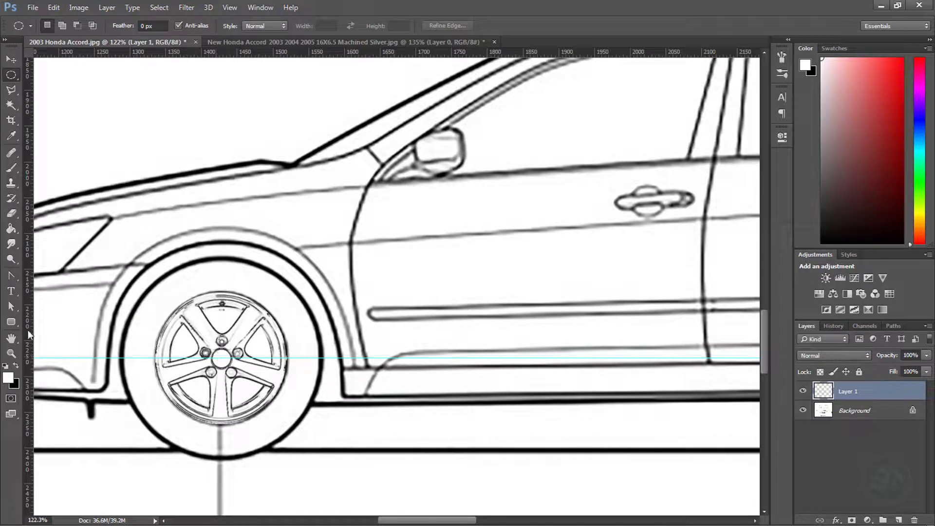
pyautogui.moveTo(30, 335); pyautogui.dragTo(221, 321)
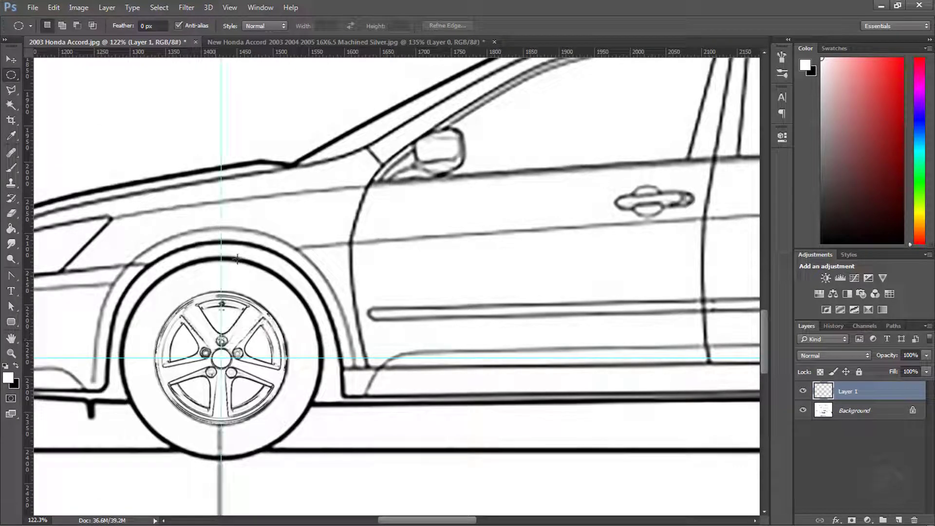
# Step: Convert the blueprint's background into a regular layer and merge it with the wheel layer
pyautogui.keyDown('alt'); pyautogui.scroll(-8, 266, 306); pyautogui.keyUp('alt')
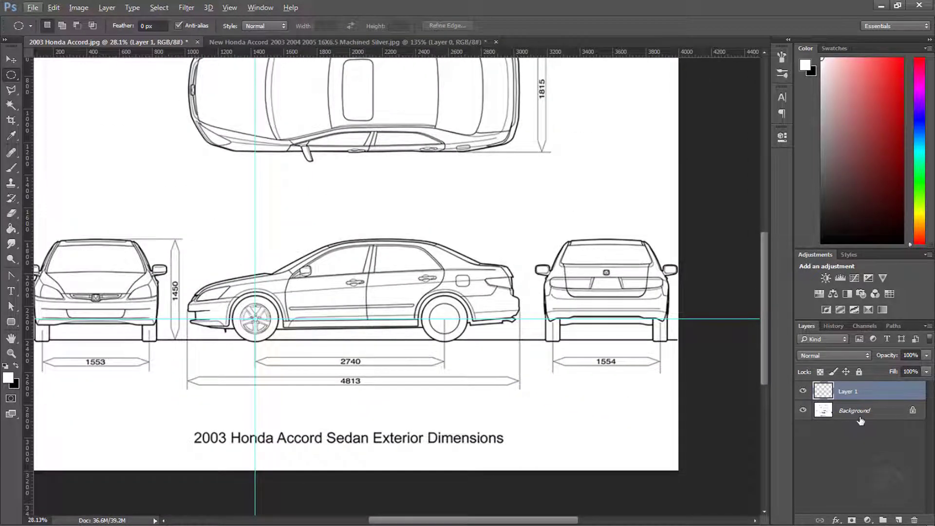
pyautogui.keyDown('alt'); pyautogui.doubleClick(845, 409); pyautogui.keyUp('alt')
pyautogui.hotkey('ctrl', 'shift', 'e')
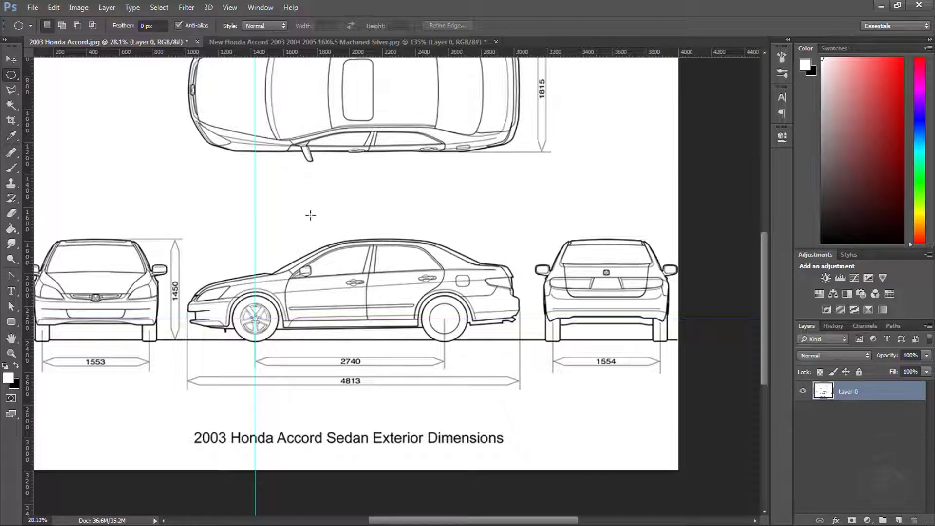
# Step: Check the blueprint's pixel dimensions and resolution in the Image Size settings
pyautogui.keyDown('alt'); pyautogui.scroll(-2, 334, 215); pyautogui.keyUp('alt')
pyautogui.hotkey('alt', 'i')
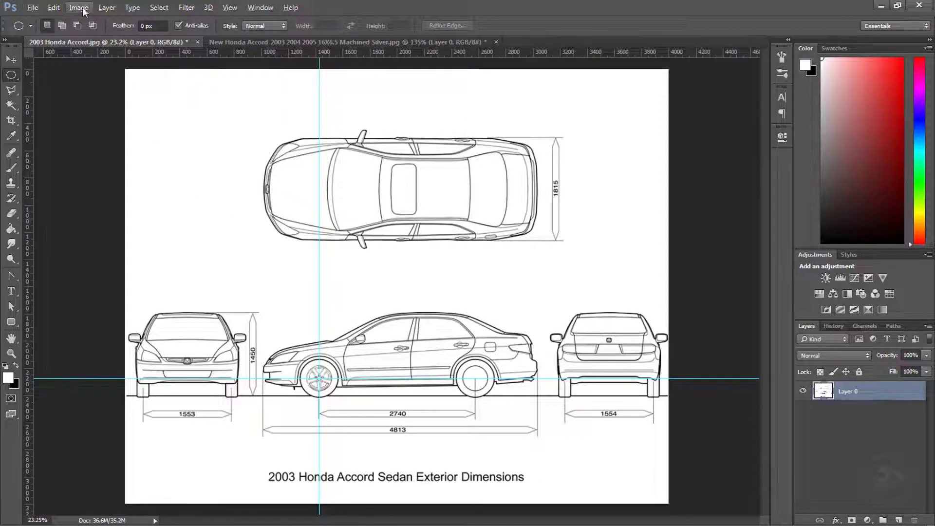
pyautogui.press('i')
pyautogui.press('Return')
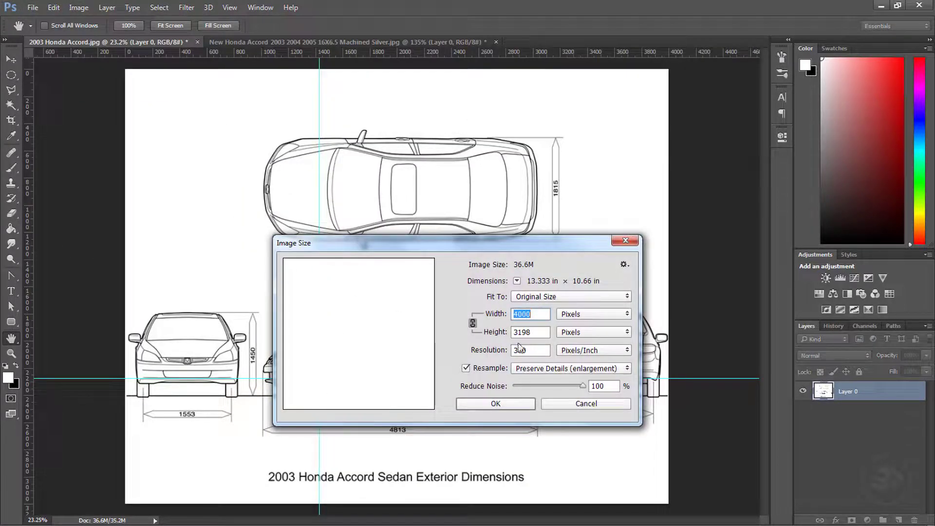
pyautogui.click(512, 404)
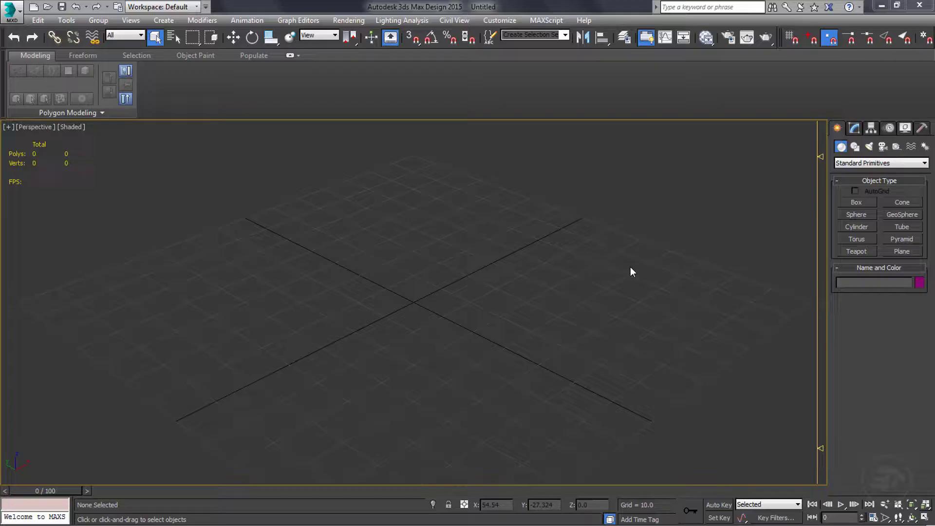
# Step: Switch to 3ds Max and check the system unit scale and display units
pyautogui.click(500, 20)
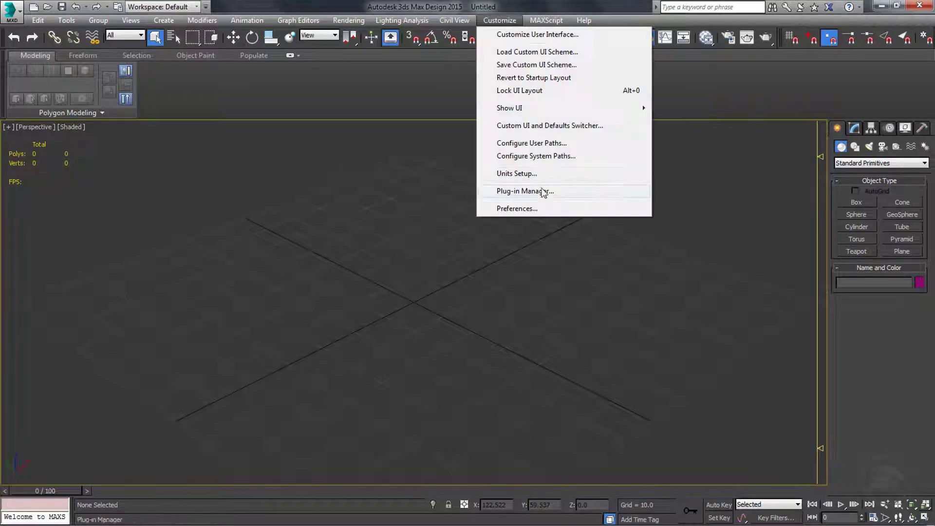
pyautogui.click(535, 175)
pyautogui.click(525, 173)
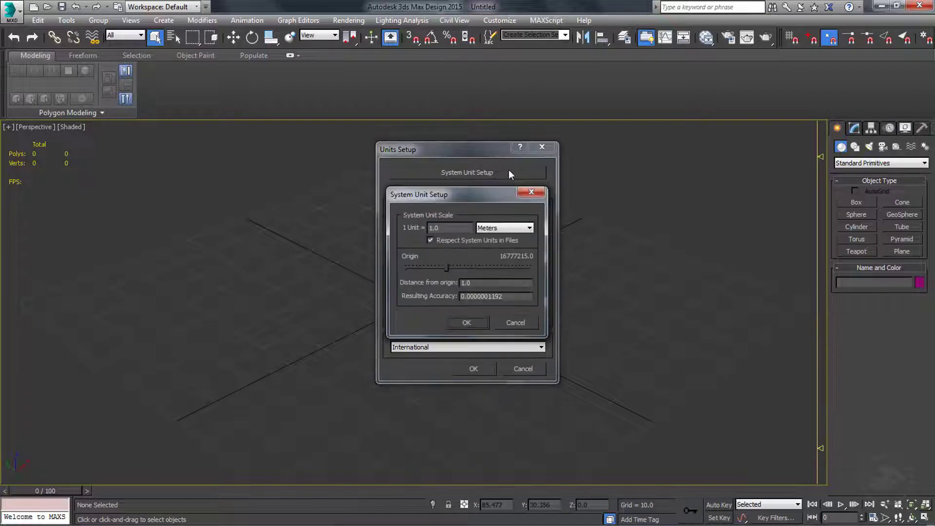
pyautogui.click(473, 323)
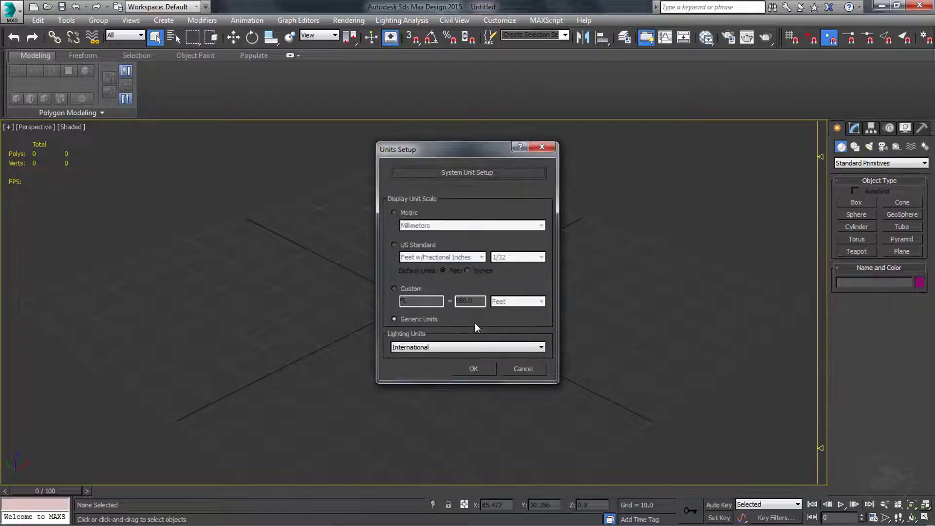
pyautogui.click(472, 370)
# Step: Create a box at the origin with length 4.813, width 1.816 and height 1.45
pyautogui.click(852, 202)
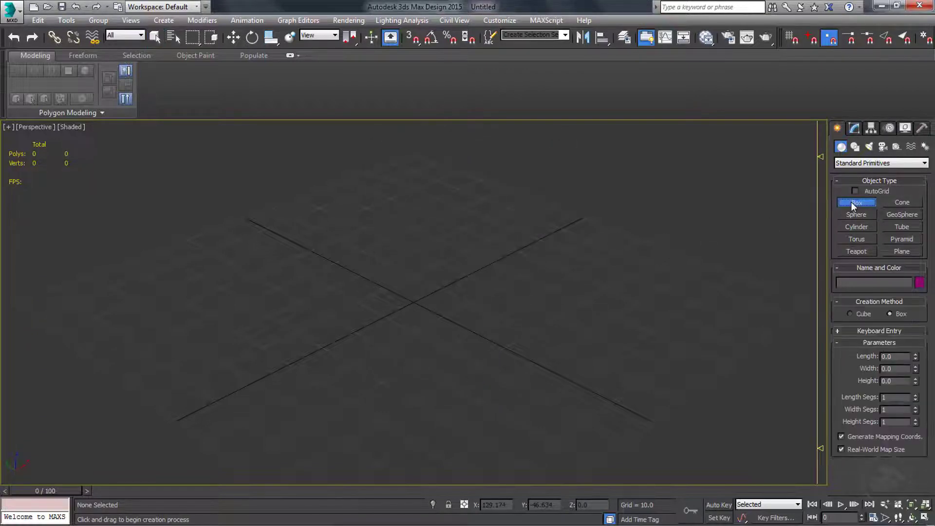
pyautogui.click(838, 332)
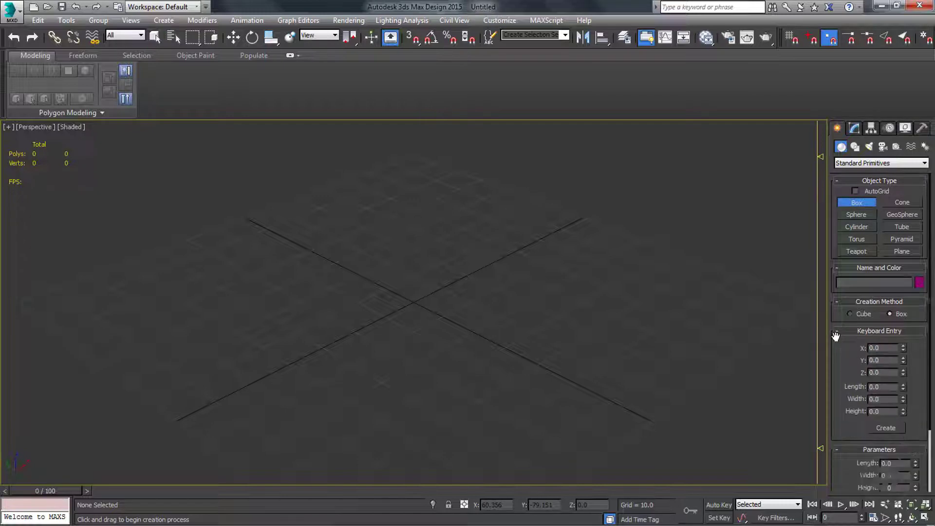
pyautogui.click(889, 388)
pyautogui.click(899, 427)
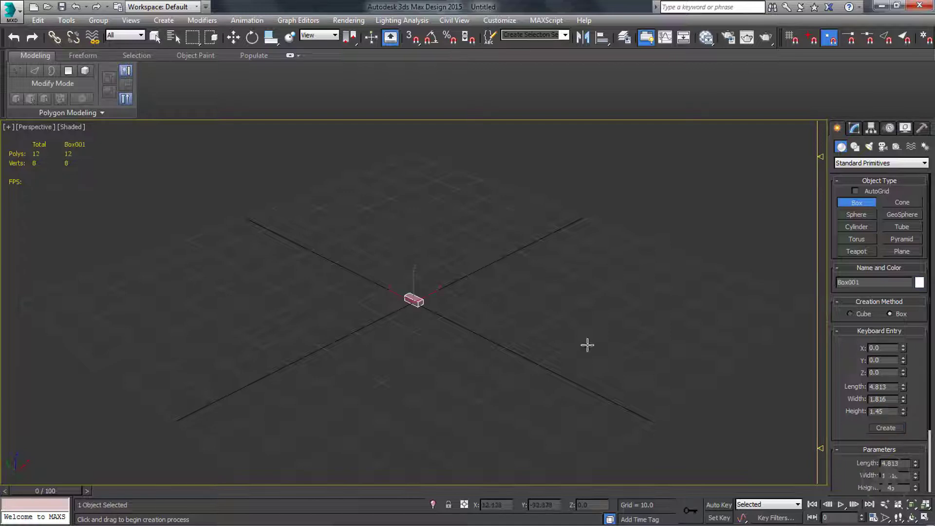
# Step: Change the box's object colour to dark grey
pyautogui.scroll(5, 433, 324)
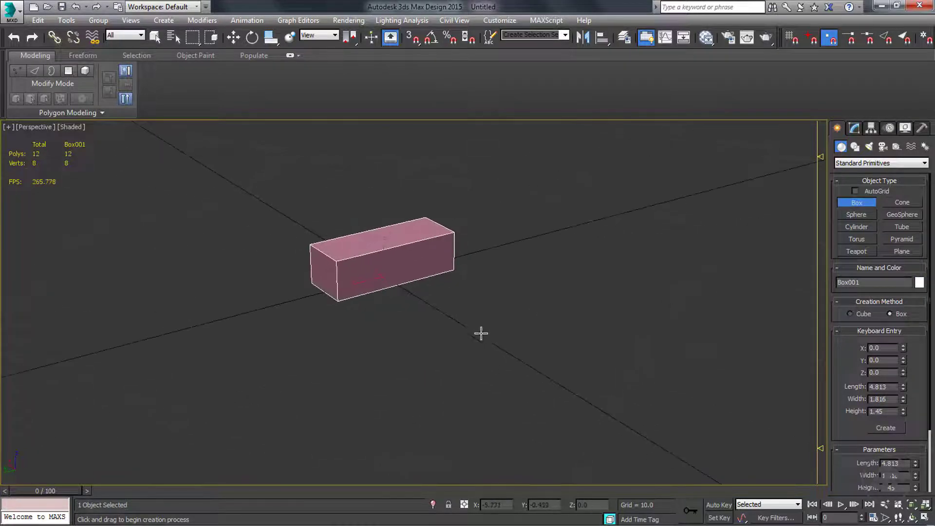
pyautogui.scroll(5, 393, 271)
pyautogui.moveTo(393, 272); pyautogui.dragTo(526, 316, button='middle')
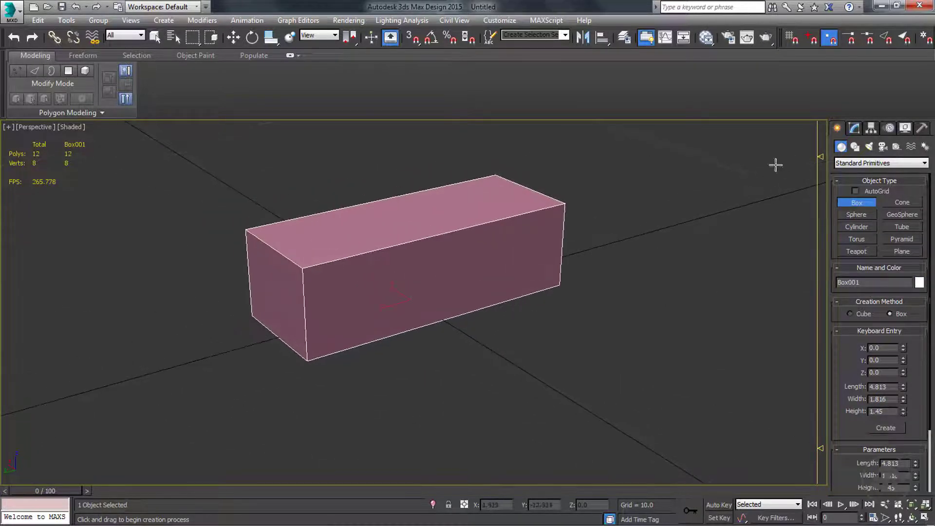
pyautogui.click(854, 128)
pyautogui.click(925, 145)
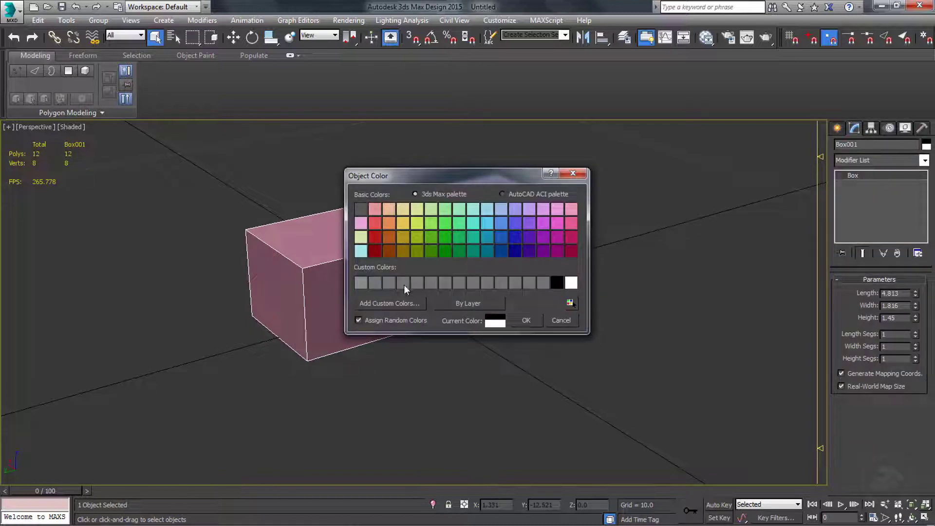
pyautogui.click(366, 213)
pyautogui.click(525, 321)
# Step: Centre the box on its pivot by adjusting only the object, leaving the pivot in place
pyautogui.moveTo(543, 346); pyautogui.dragTo(411, 373, button='middle')
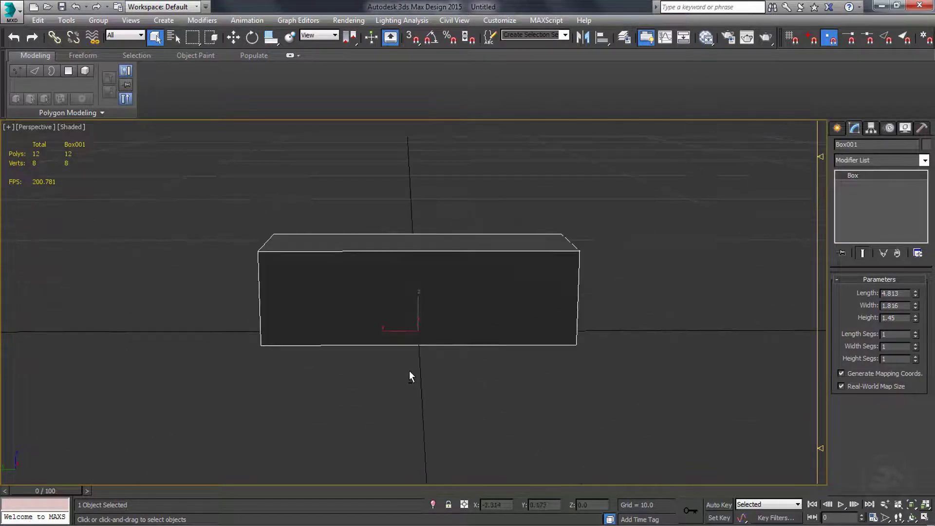
pyautogui.press('l')
pyautogui.scroll(10, 421, 295)
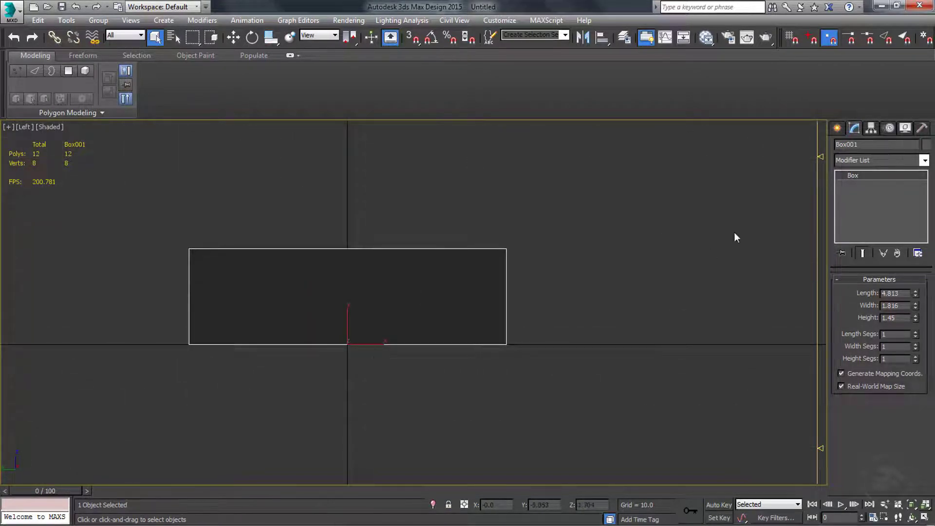
pyautogui.press('p')
pyautogui.keyDown('alt'); pyautogui.moveTo(734, 236); pyautogui.dragTo(568, 339, button='middle'); pyautogui.keyUp('alt')
pyautogui.click(871, 128)
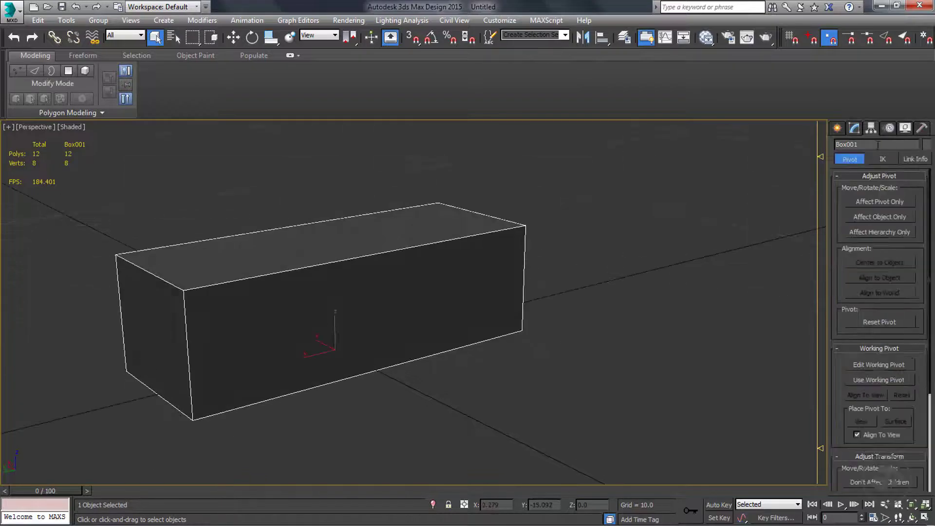
pyautogui.click(881, 217)
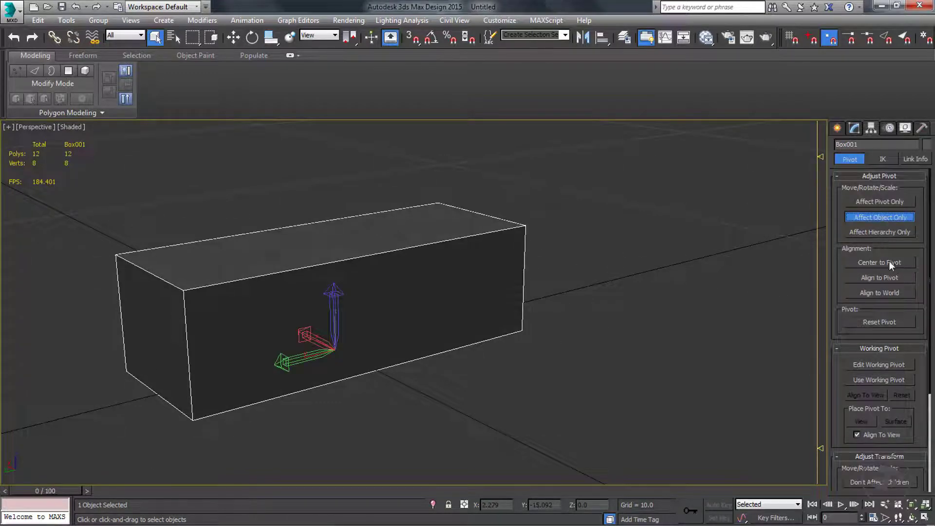
pyautogui.click(879, 262)
pyautogui.keyDown('alt'); pyautogui.moveTo(648, 341); pyautogui.dragTo(580, 304, button='middle'); pyautogui.keyUp('alt')
pyautogui.click(860, 215)
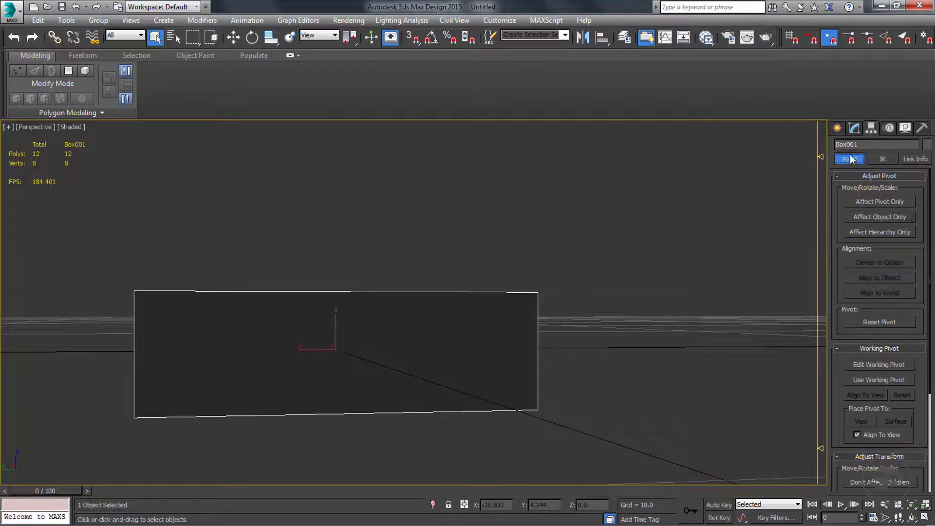
# Step: Rename the box as ref_dimension
pyautogui.click(854, 128)
pyautogui.keyDown('alt'); pyautogui.moveTo(342, 298); pyautogui.dragTo(409, 286, button='middle'); pyautogui.keyUp('alt')
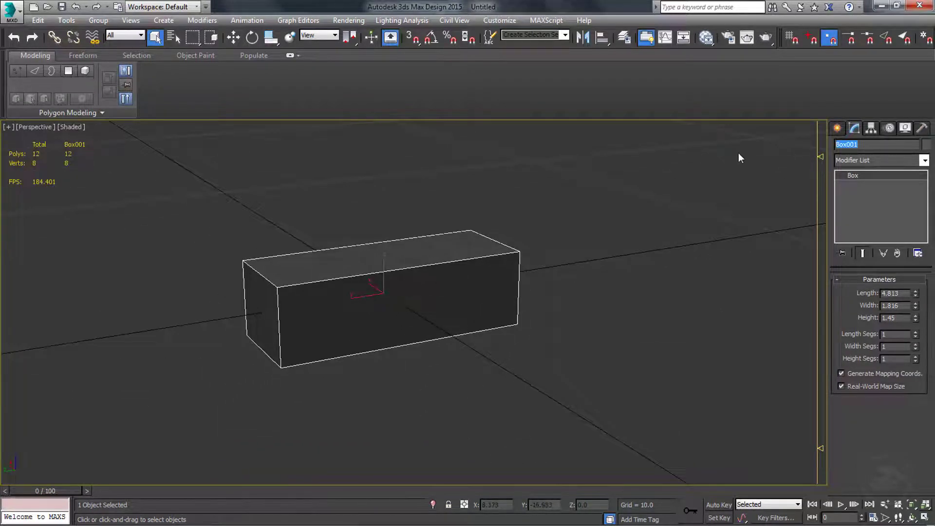
pyautogui.write('ref_dimension')
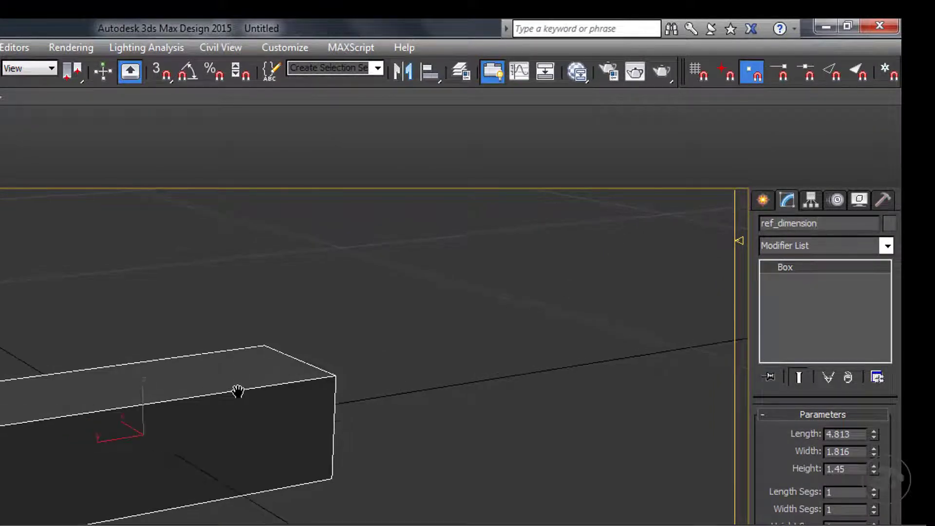
# Step: Clone the ref_dimension box in place as an independent copy named ref_dimension001
pyautogui.rightClick(213, 411)
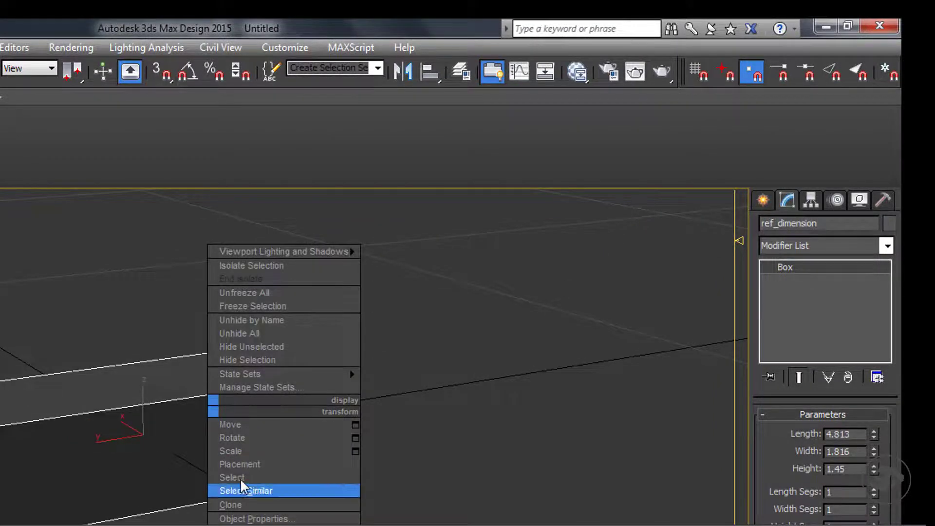
pyautogui.click(231, 504)
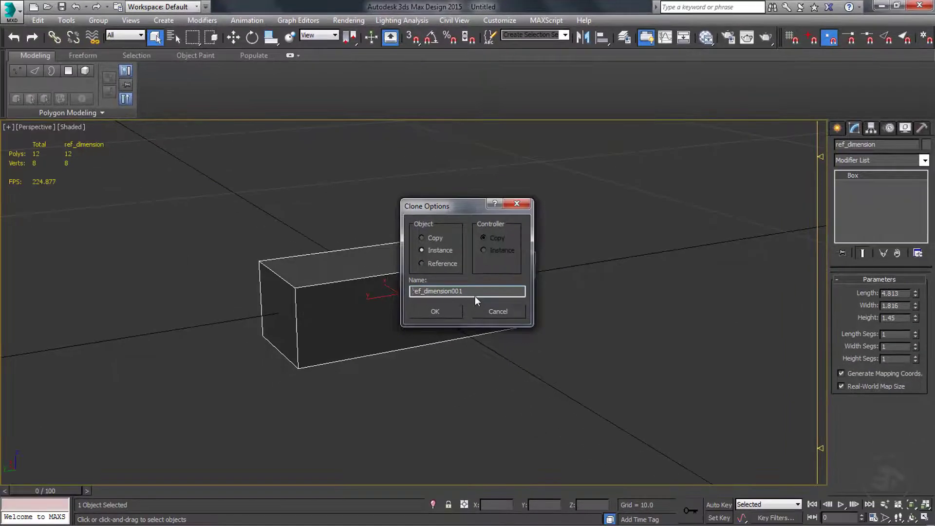
pyautogui.click(435, 239)
pyautogui.click(450, 311)
pyautogui.click(651, 269)
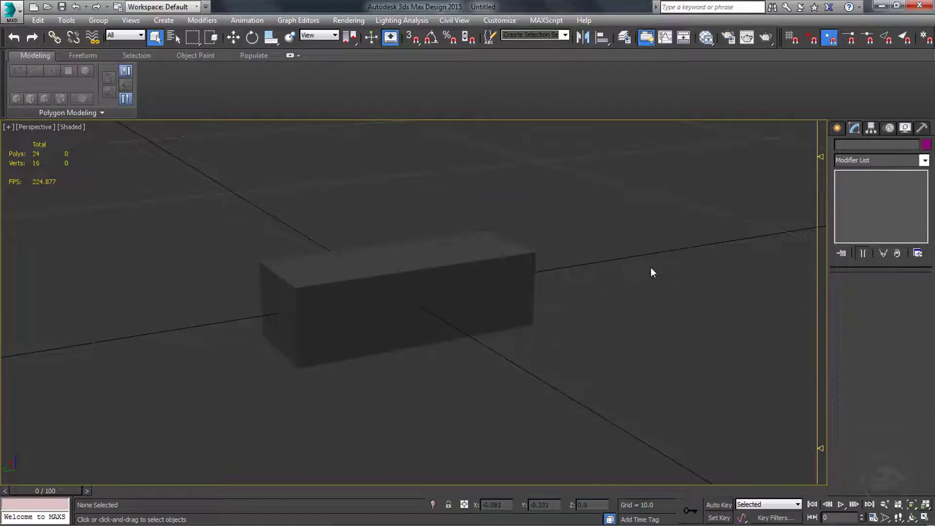
# Step: Hide the original ref_dimension box and select its copy, ref_dimension001
pyautogui.click(487, 288)
pyautogui.rightClick(487, 288)
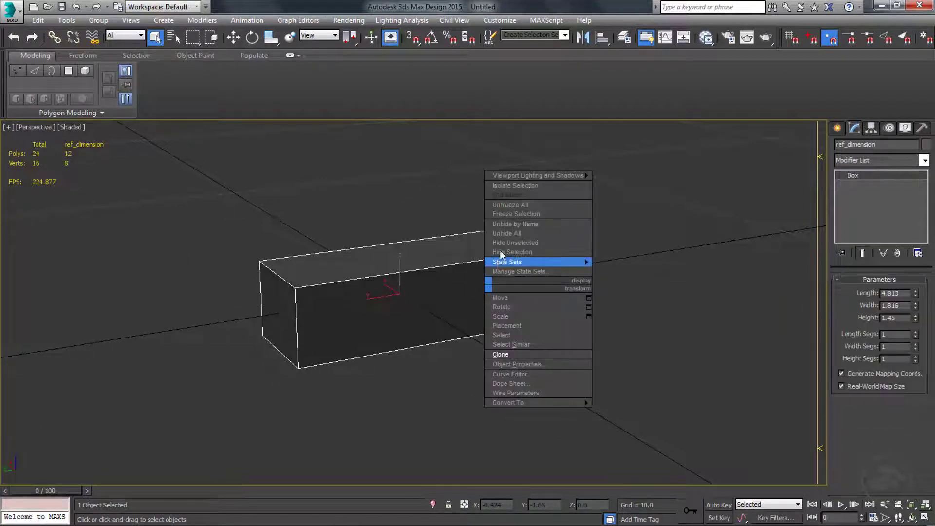
pyautogui.click(511, 252)
pyautogui.click(506, 291)
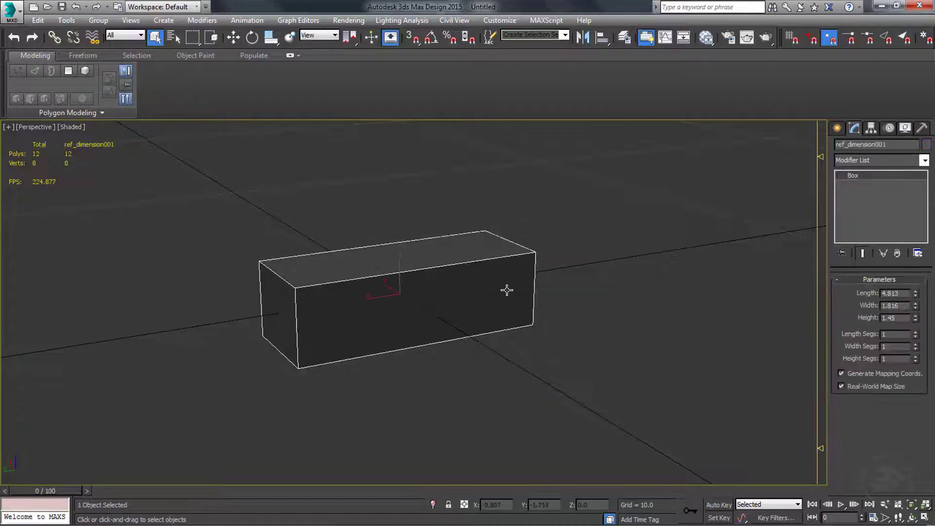
# Step: Apply an Edit Poly modifier to the box copy and delete its underside and one long side face
pyautogui.keyDown('alt'); pyautogui.moveTo(384, 326); pyautogui.dragTo(417, 312, button='middle'); pyautogui.keyUp('alt')
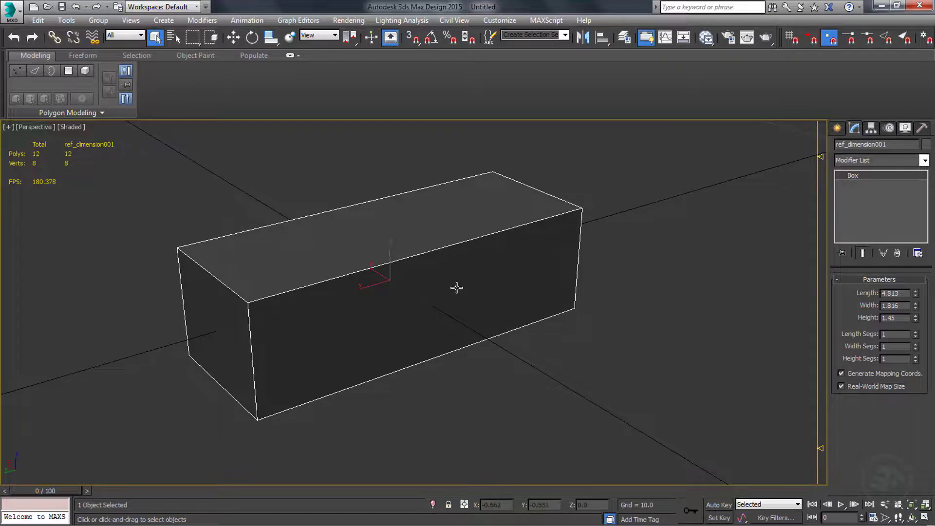
pyautogui.keyDown('alt'); pyautogui.moveTo(206, 317); pyautogui.dragTo(326, 254, button='middle'); pyautogui.keyUp('alt')
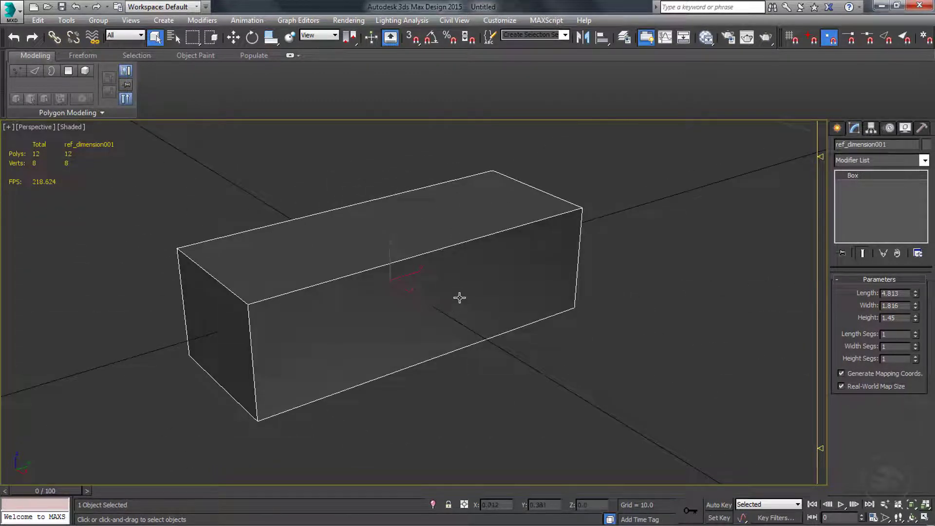
pyautogui.click(68, 70)
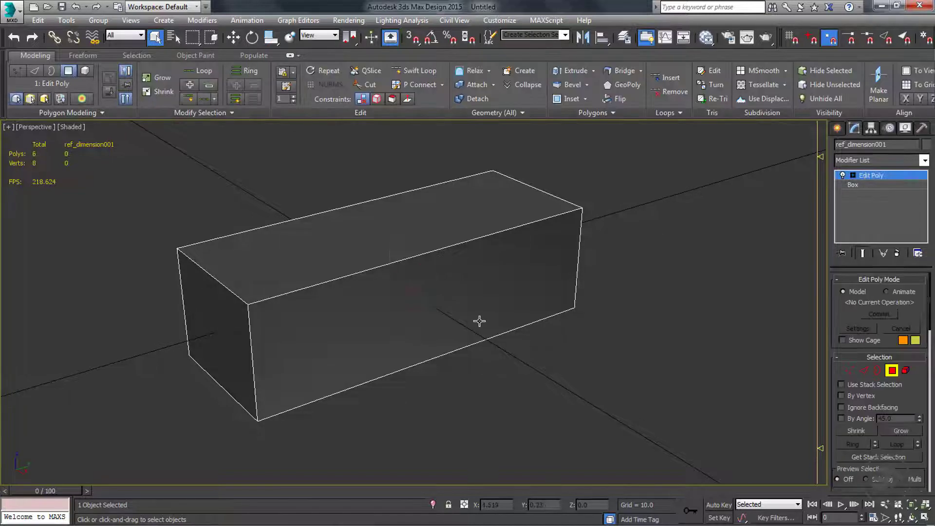
pyautogui.keyDown('alt'); pyautogui.moveTo(439, 317); pyautogui.dragTo(476, 314, button='middle'); pyautogui.keyUp('alt')
pyautogui.click(476, 314)
pyautogui.keyDown('ctrl'); pyautogui.click(390, 340); pyautogui.keyUp('ctrl')
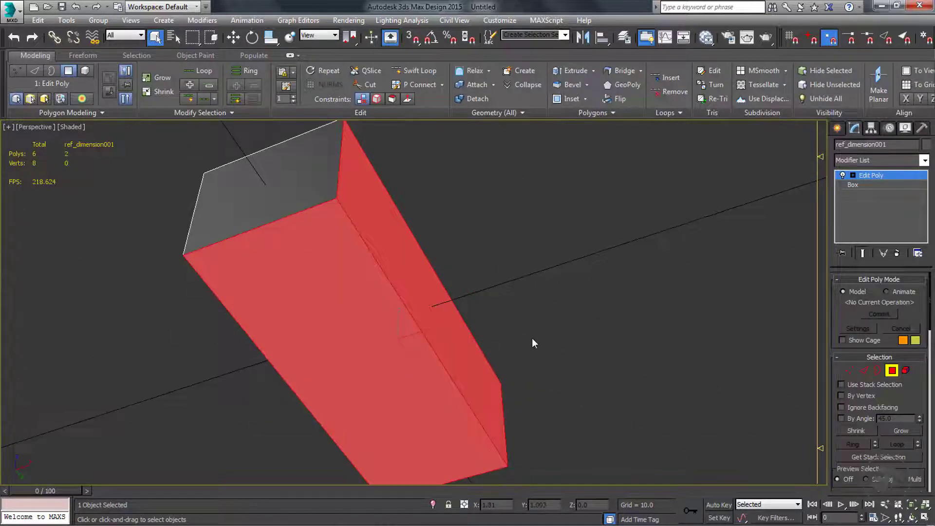
pyautogui.press('Delete')
# Step: Select the two end faces of the box copy and detach them as an element
pyautogui.keyDown('alt'); pyautogui.moveTo(532, 338); pyautogui.dragTo(424, 383, button='middle'); pyautogui.keyUp('alt')
pyautogui.click(545, 367)
pyautogui.keyDown('ctrl'); pyautogui.click(286, 417); pyautogui.keyUp('ctrl')
pyautogui.moveTo(666, 347); pyautogui.dragTo(635, 277, button='middle')
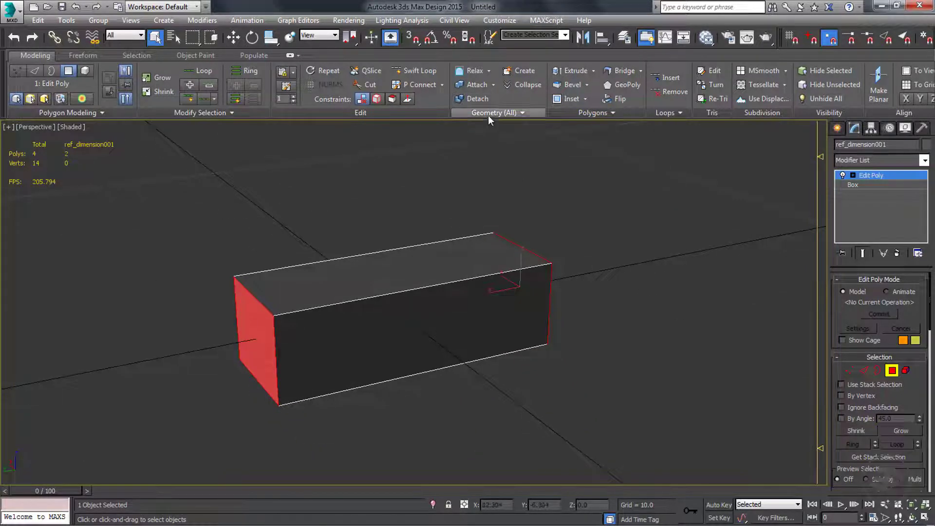
pyautogui.keyDown('alt'); pyautogui.moveTo(523, 271); pyautogui.dragTo(436, 251, button='middle'); pyautogui.keyUp('alt')
pyautogui.scroll(-5, 903, 363)
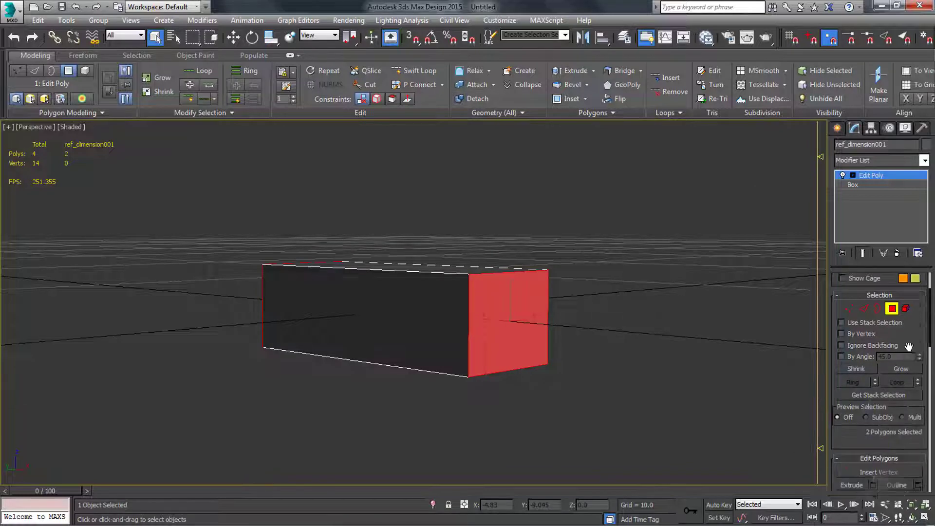
pyautogui.click(913, 465)
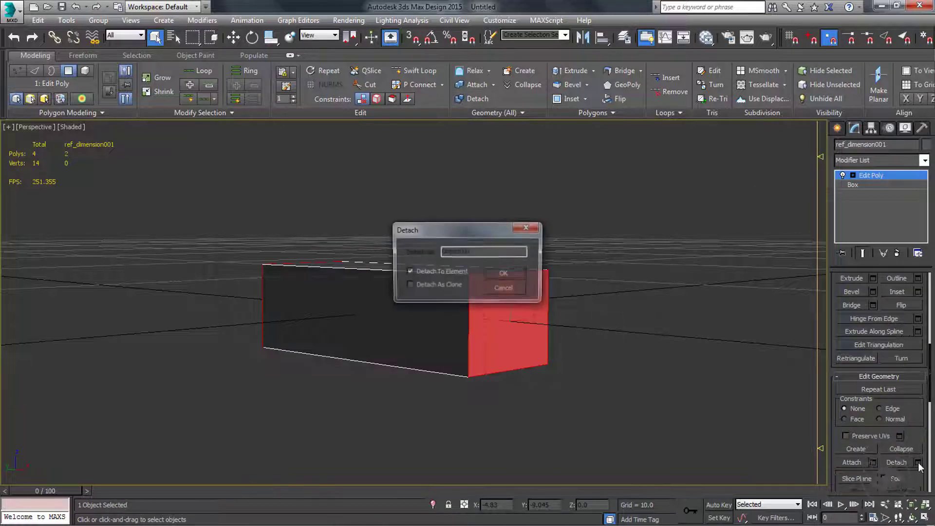
pyautogui.click(505, 273)
# Step: Detach the remaining long side face of the box copy as its own element and clear the face selection
pyautogui.keyDown('alt'); pyautogui.moveTo(508, 292); pyautogui.dragTo(471, 370, button='middle'); pyautogui.keyUp('alt')
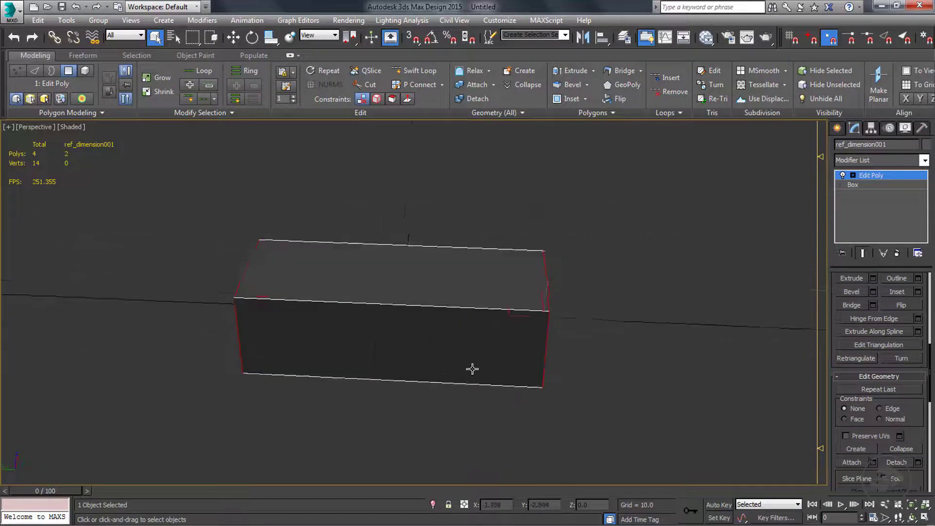
pyautogui.click(440, 354)
pyautogui.click(473, 99)
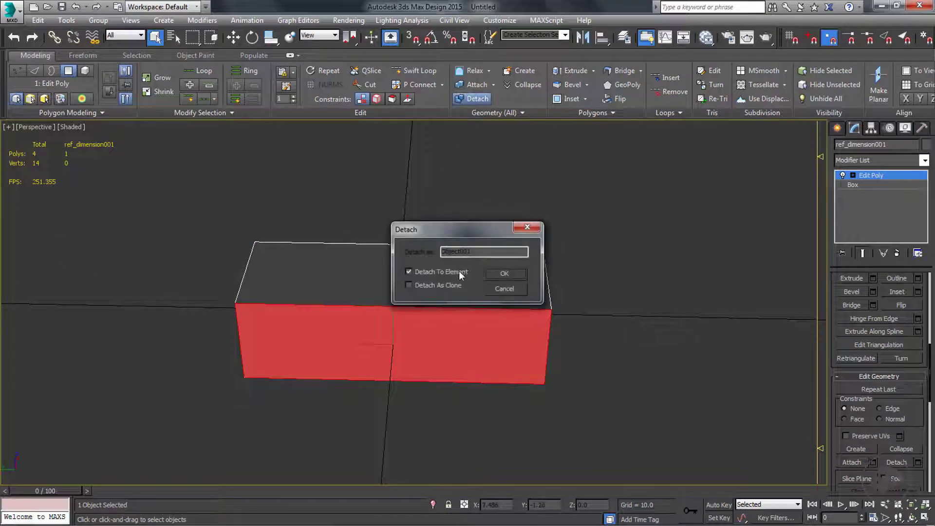
pyautogui.click(506, 275)
pyautogui.keyDown('alt'); pyautogui.moveTo(409, 336); pyautogui.dragTo(434, 309, button='middle'); pyautogui.keyUp('alt')
pyautogui.click(484, 326)
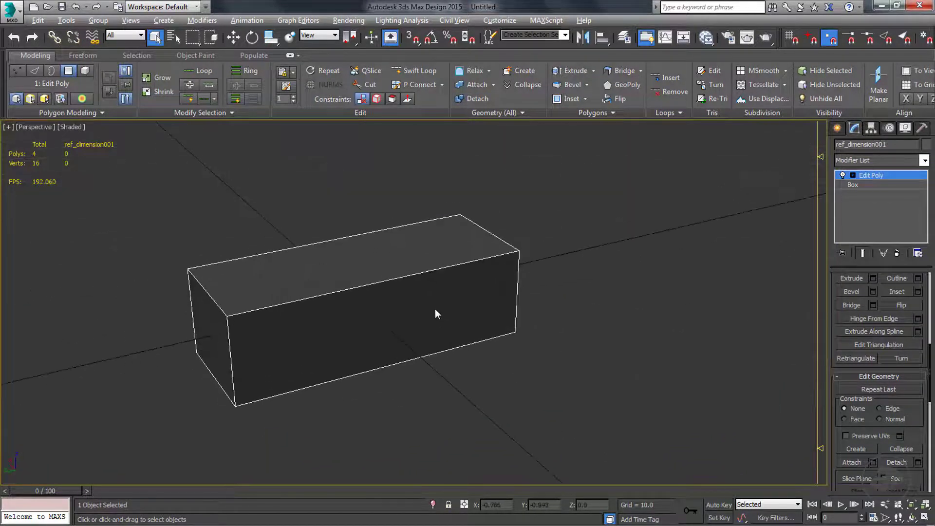
# Step: Create a Standard material in the Slate Material Editor and name it blueprint
pyautogui.press('m')
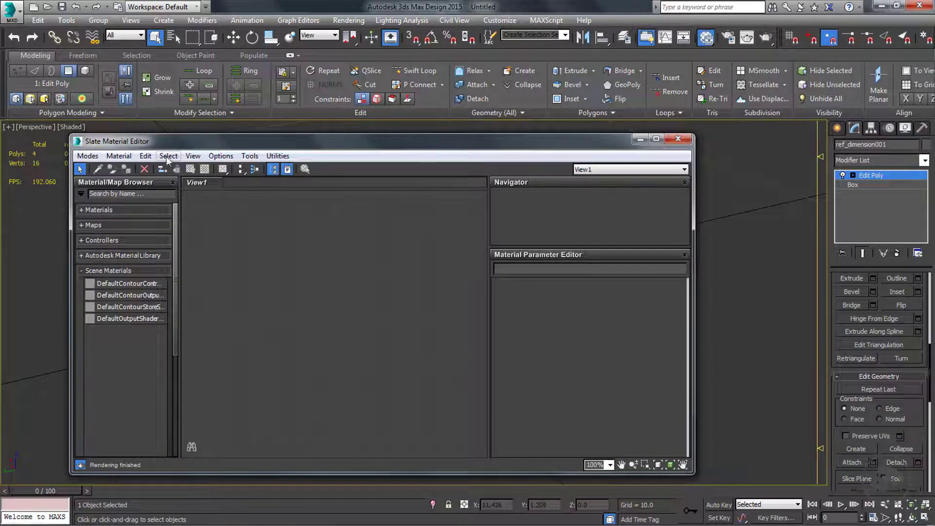
pyautogui.rightClick(300, 264)
pyautogui.moveTo(425, 271)
pyautogui.moveTo(487, 271)
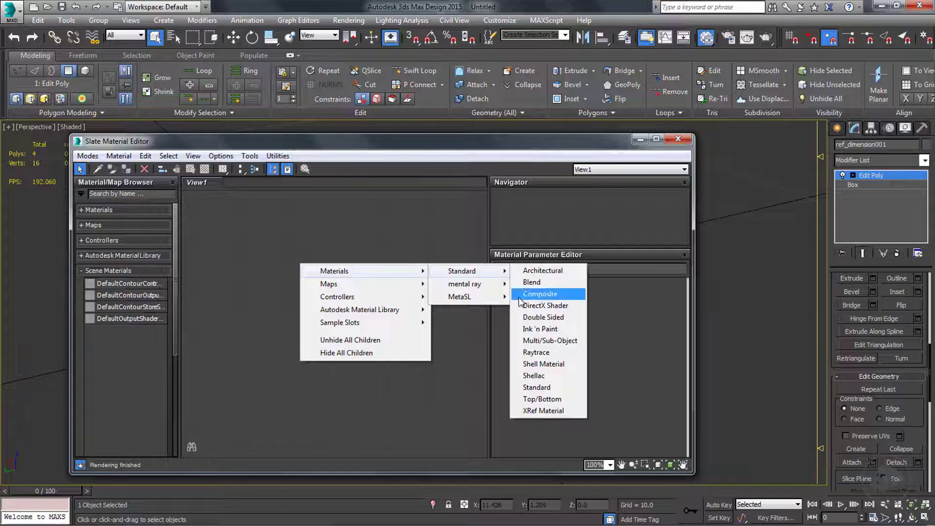
pyautogui.click(537, 388)
pyautogui.moveTo(292, 263); pyautogui.dragTo(400, 251)
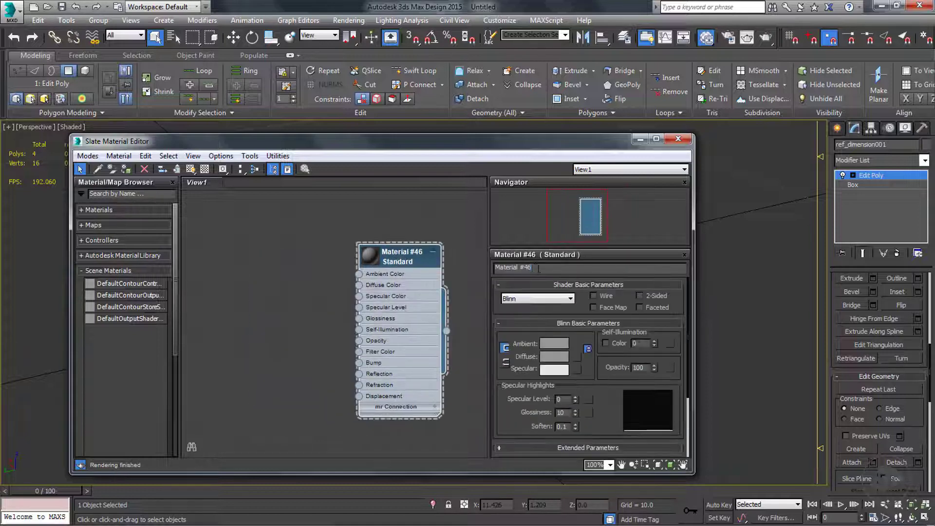
pyautogui.click(539, 268)
pyautogui.write('blueprint')
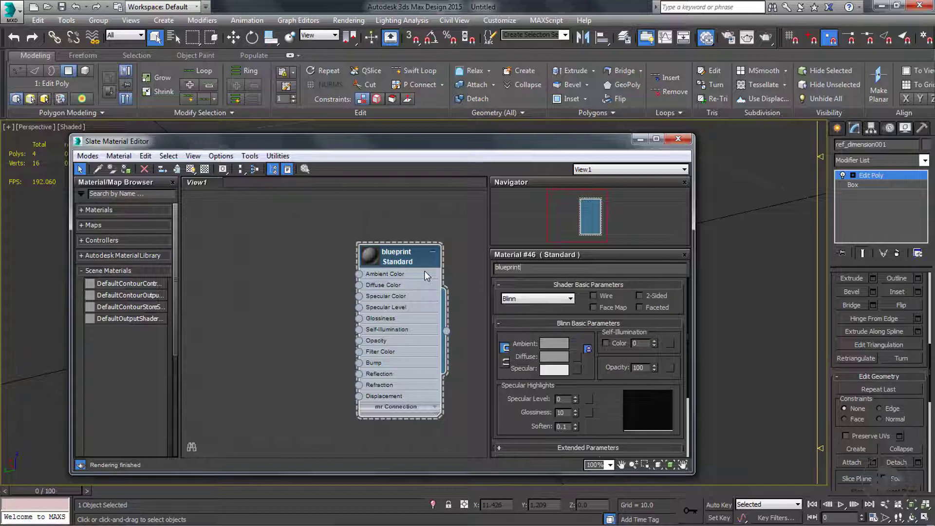
# Step: Connect a Bitmap map using the 2003 Honda Accord image to the blueprint material's Diffuse Color
pyautogui.moveTo(359, 285); pyautogui.dragTo(262, 256)
pyautogui.moveTo(295, 263)
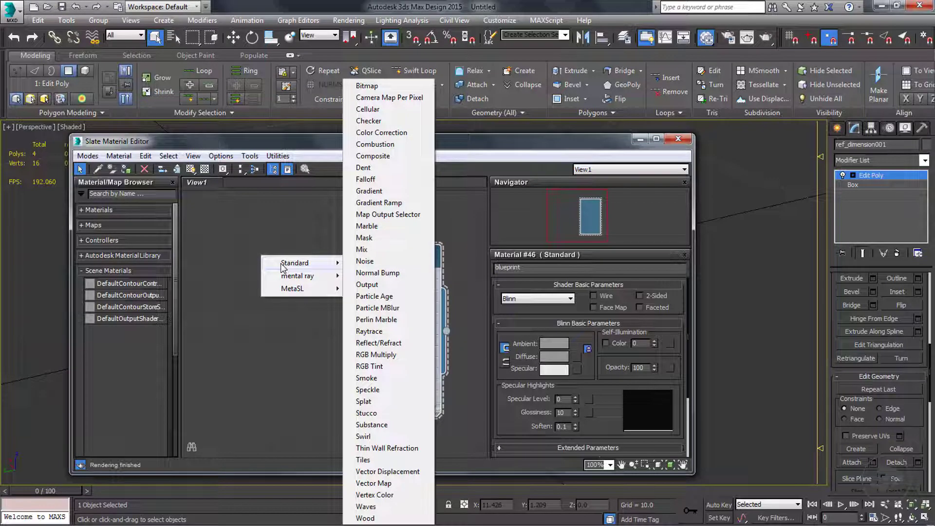
pyautogui.click(366, 86)
pyautogui.click(101, 97)
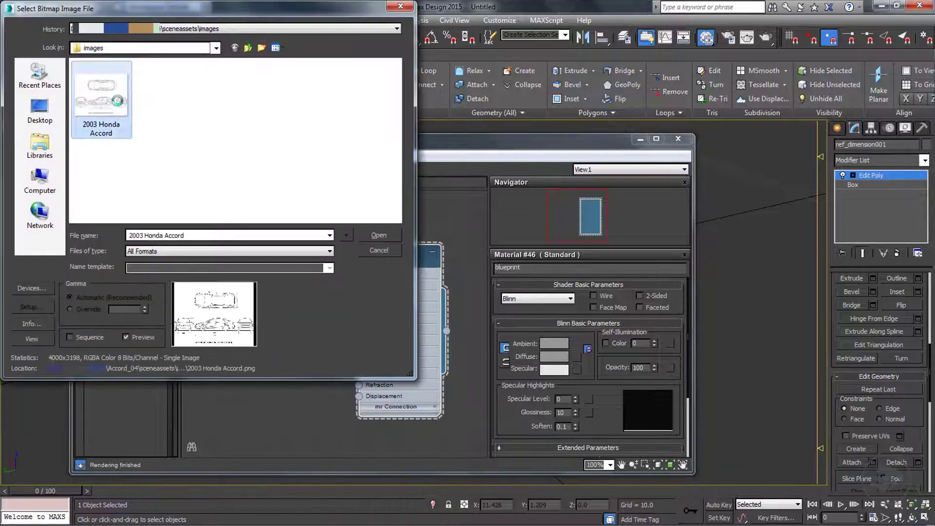
pyautogui.click(367, 236)
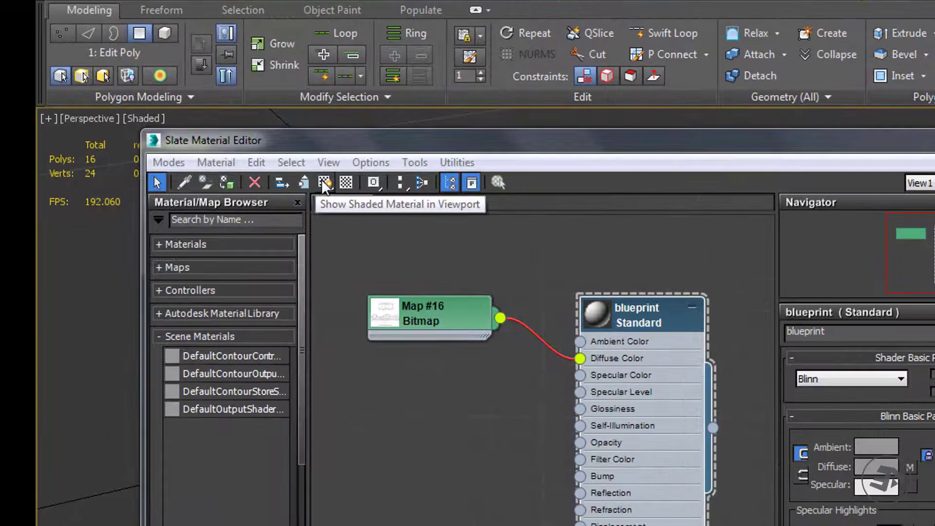
# Step: Enable viewport display for the blueprint material, assign it to ref_dimension001, and close the Slate Material Editor
pyautogui.click(190, 169)
pyautogui.moveTo(907, 272); pyautogui.dragTo(930, 258)
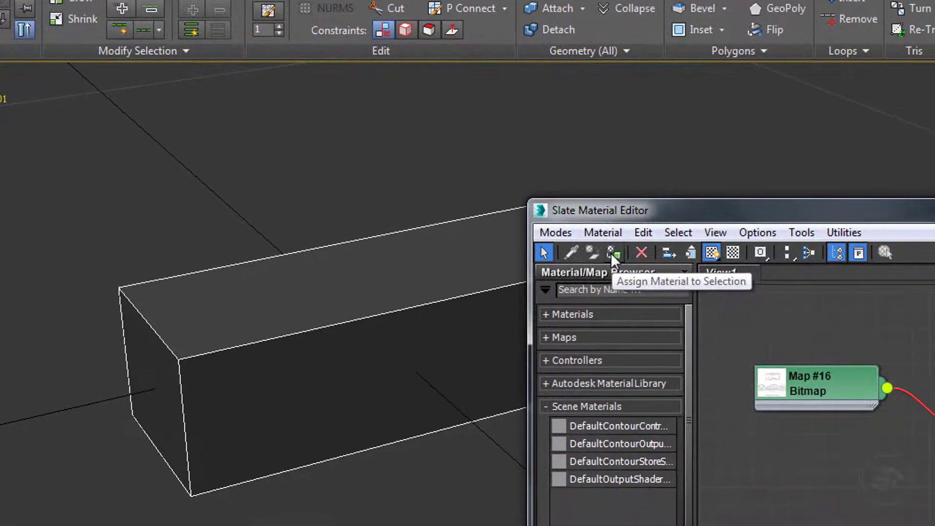
pyautogui.click(611, 253)
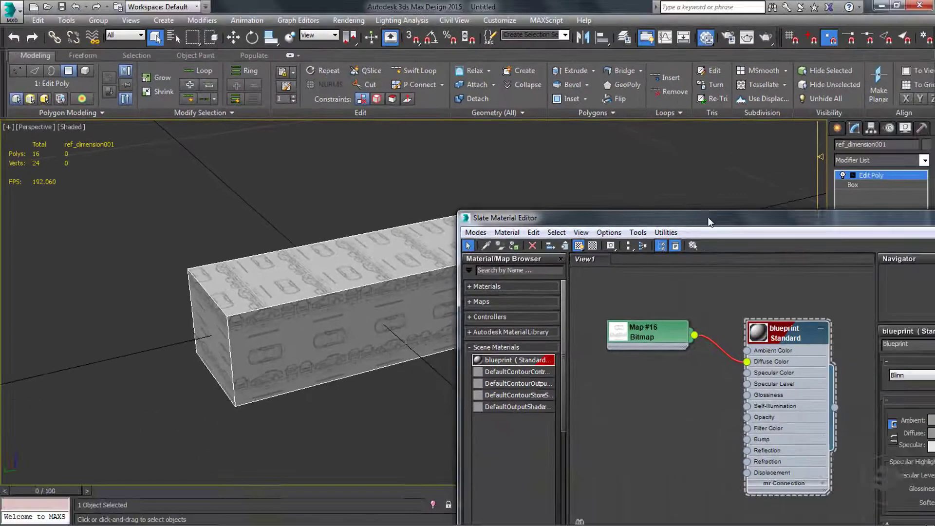
pyautogui.moveTo(908, 214); pyautogui.dragTo(279, 160)
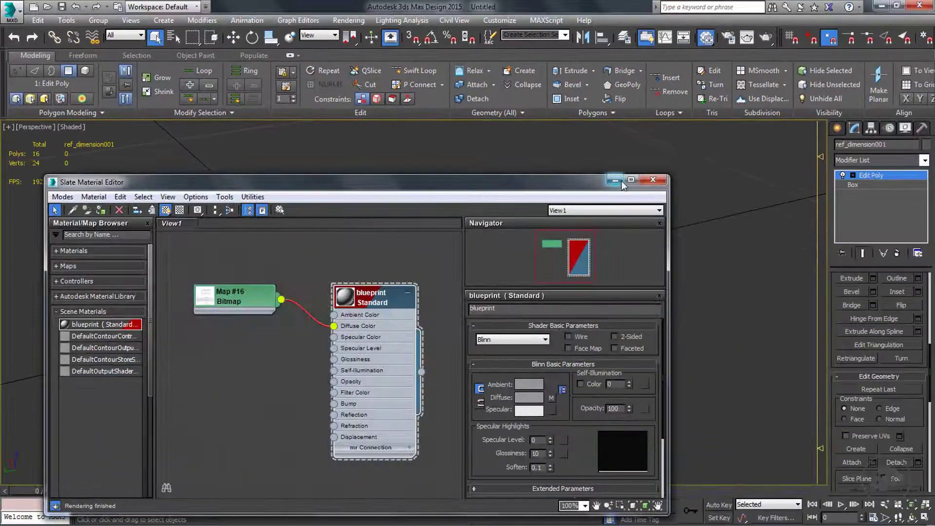
pyautogui.click(653, 179)
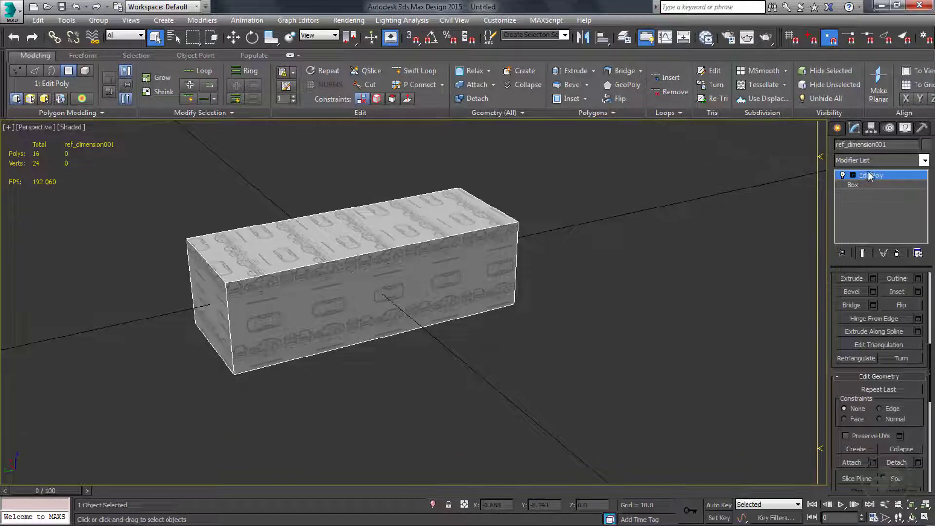
# Step: Apply an Unwrap UVW modifier above Edit Poly and open its UV editor with polygon selection active
pyautogui.click(924, 160)
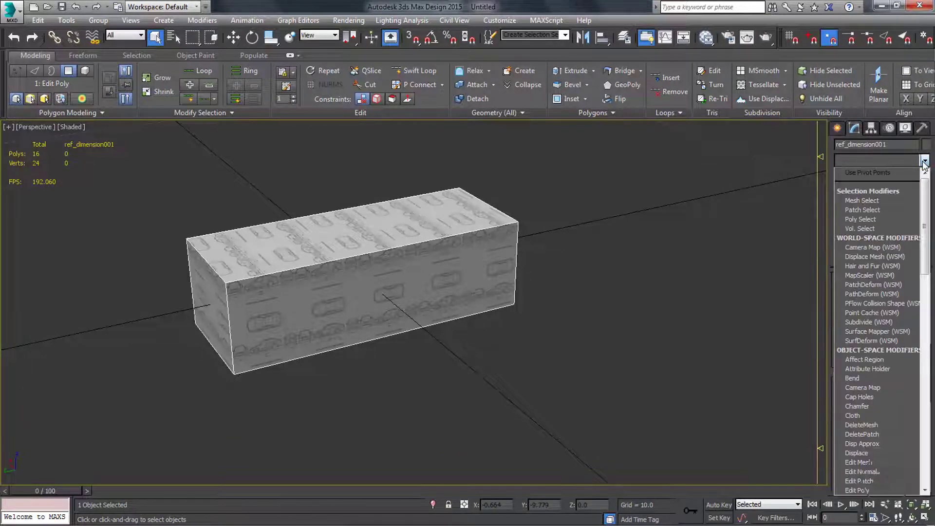
pyautogui.scroll(-5, 873, 341)
pyautogui.click(873, 399)
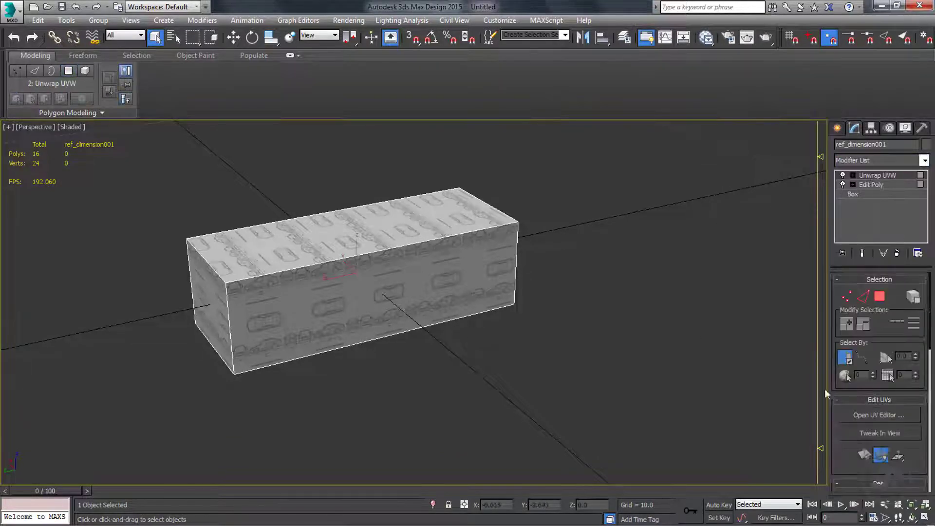
pyautogui.click(886, 415)
pyautogui.moveTo(434, 258); pyautogui.dragTo(755, 240, button='middle')
pyautogui.click(879, 298)
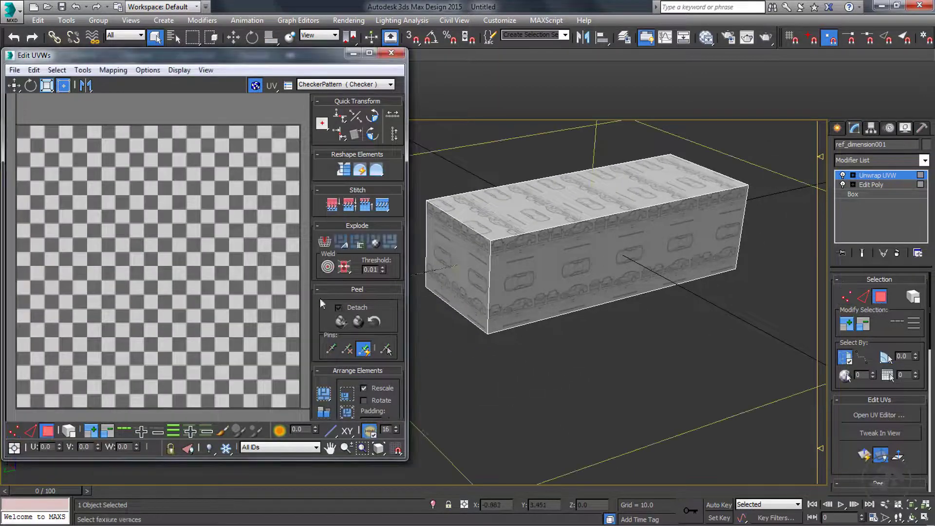
# Step: Examine the box's UV layout against the checker tile and close the UV editor
pyautogui.click(584, 280)
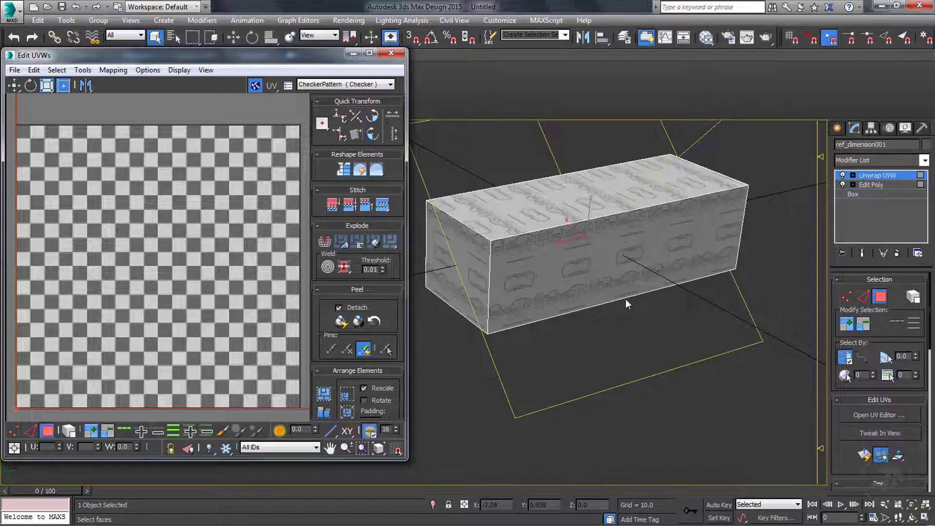
pyautogui.scroll(-5, 187, 221)
pyautogui.scroll(-2, 187, 220)
pyautogui.scroll(-4, 144, 270)
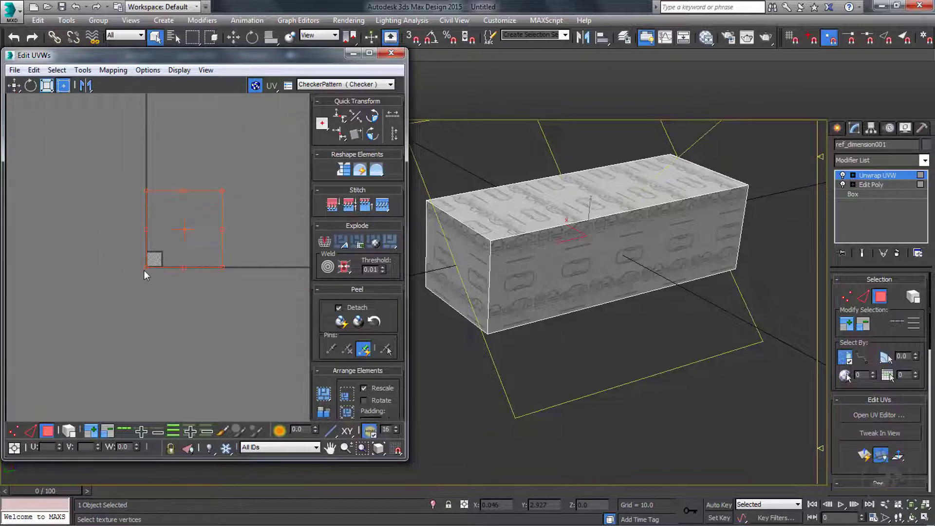
pyautogui.scroll(8, 163, 244)
pyautogui.scroll(3, 86, 333)
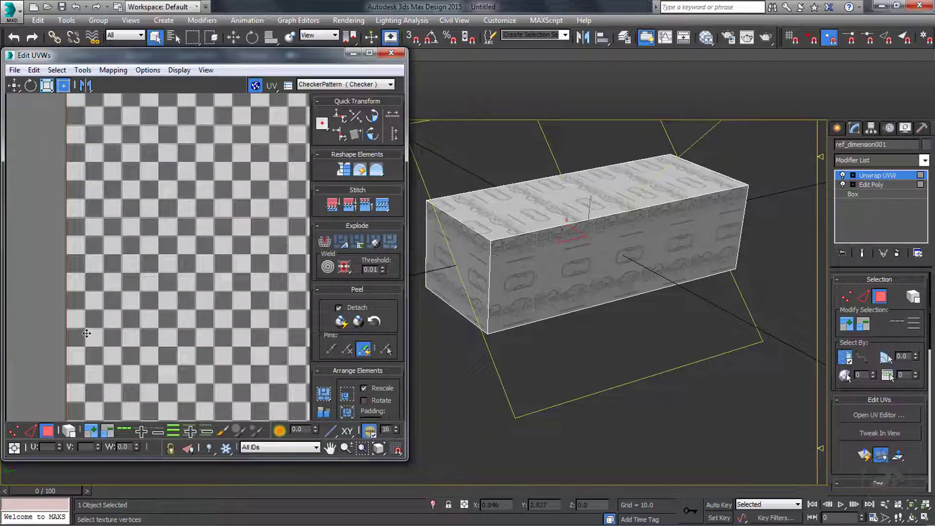
pyautogui.scroll(-3, 86, 334)
pyautogui.click(391, 52)
# Step: Collapse the box copy's modifier stack into an Editable Poly
pyautogui.rightClick(872, 184)
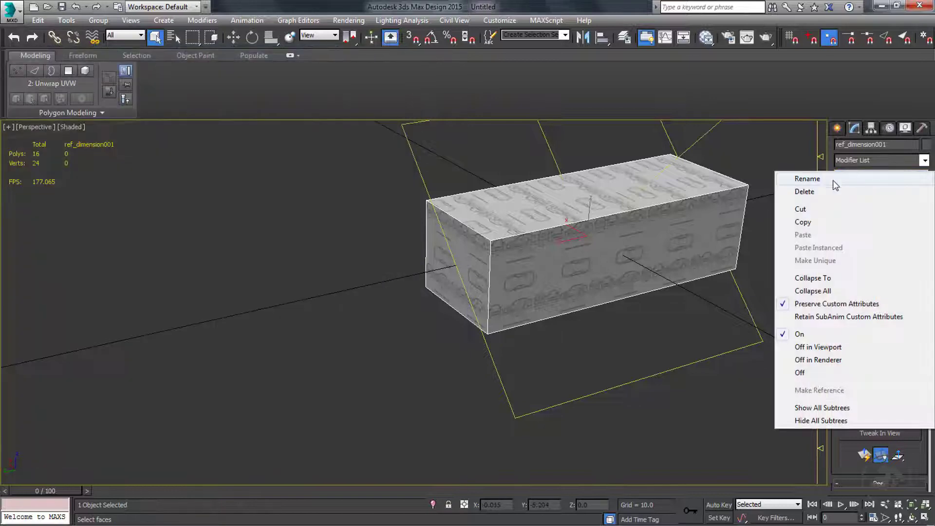
pyautogui.click(827, 281)
pyautogui.click(523, 317)
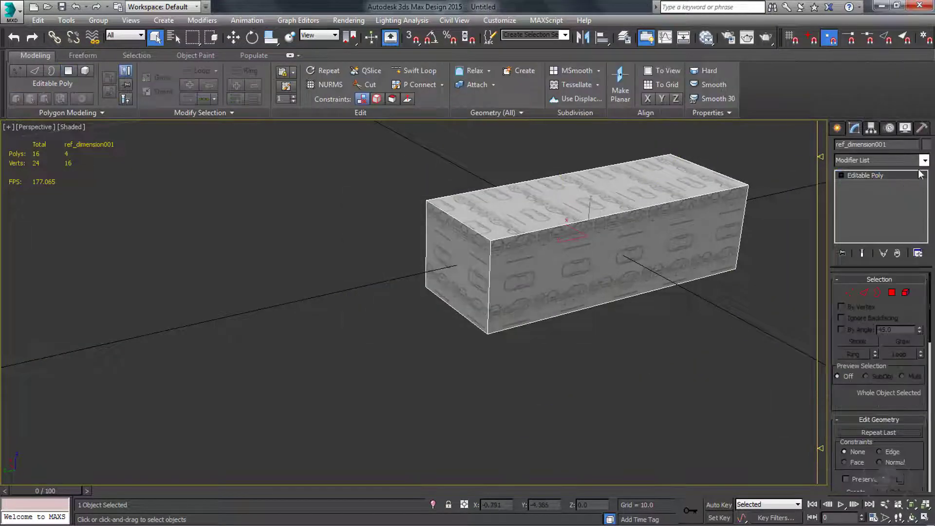
# Step: Apply a fresh Unwrap UVW modifier to the collapsed box and open its UV editor
pyautogui.click(924, 160)
pyautogui.press('u')
pyautogui.press('Return')
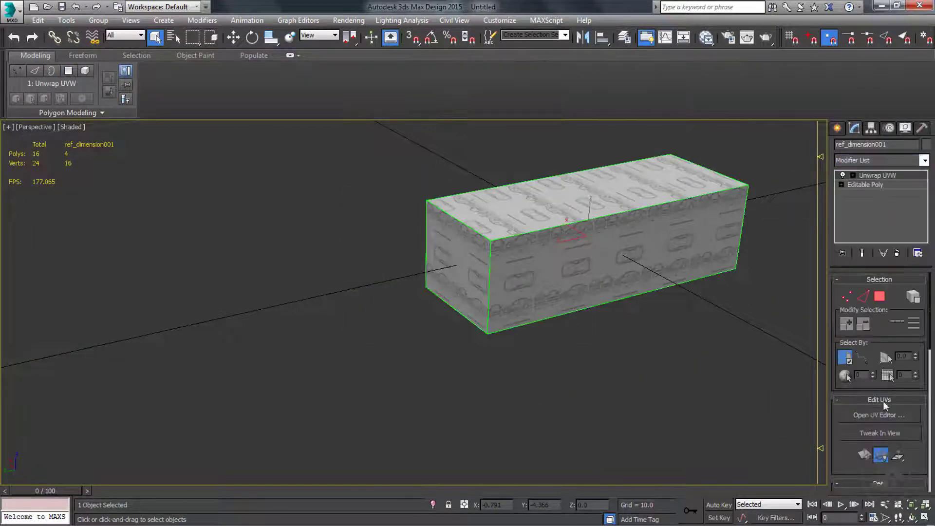
pyautogui.click(881, 415)
# Step: Select the box's faces together and individually to examine how each one lies in the UV layout
pyautogui.hotkey('ctrl', 'a')
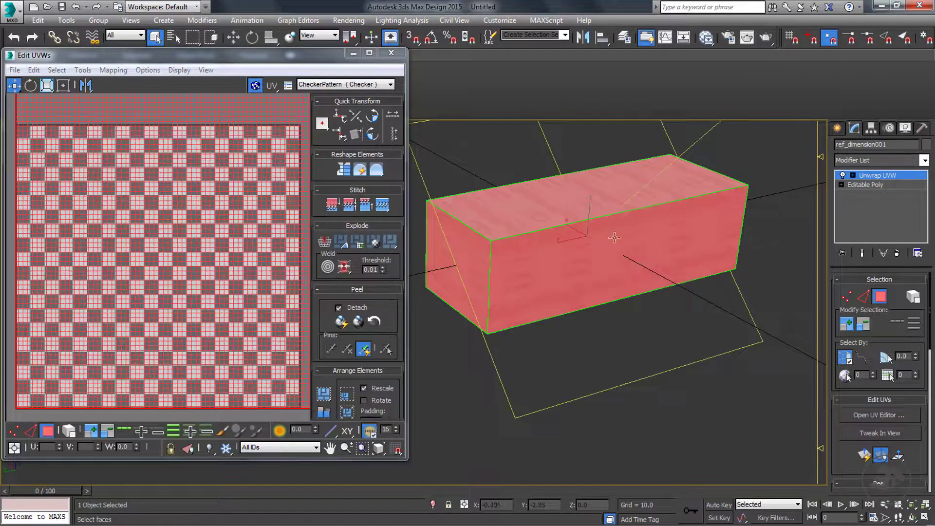
pyautogui.click(614, 238)
pyautogui.click(591, 190)
pyautogui.click(463, 259)
pyautogui.click(560, 251)
pyautogui.scroll(-10, 129, 262)
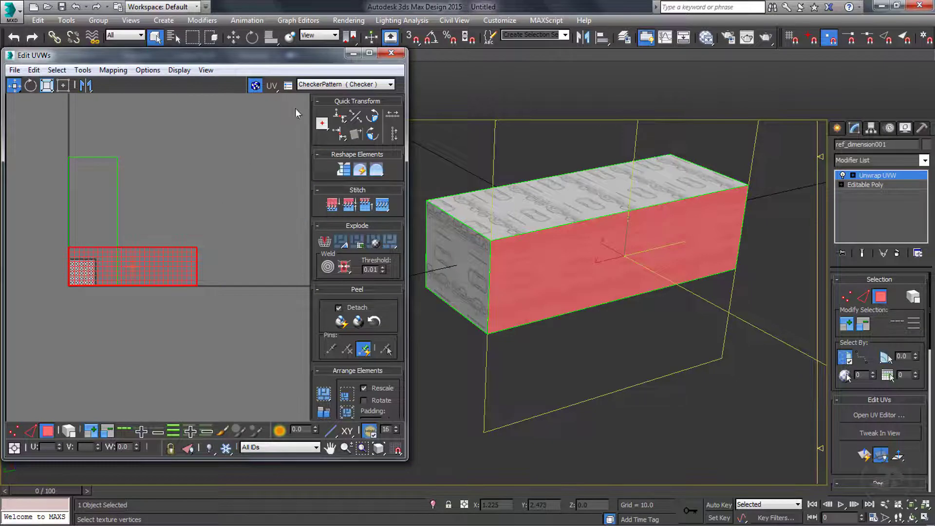
# Step: Show Map #16 (2003 Honda Accord) as the UV editor background and clear the face selection
pyautogui.click(344, 85)
pyautogui.click(341, 102)
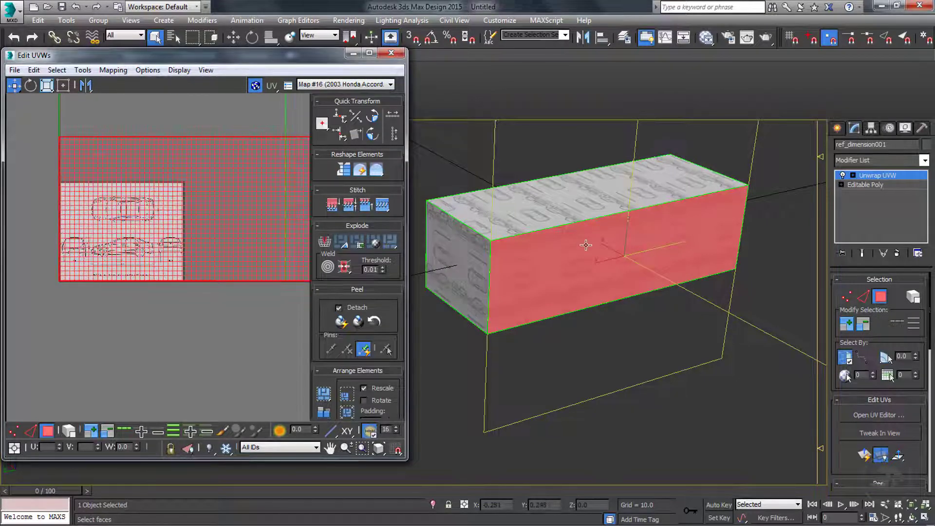
pyautogui.scroll(-2, 142, 291)
pyautogui.click(124, 355)
# Step: Select all UV faces, maximize the UV editor, and scale them down uniformly to about the size of the blueprint image
pyautogui.hotkey('ctrl', 'a')
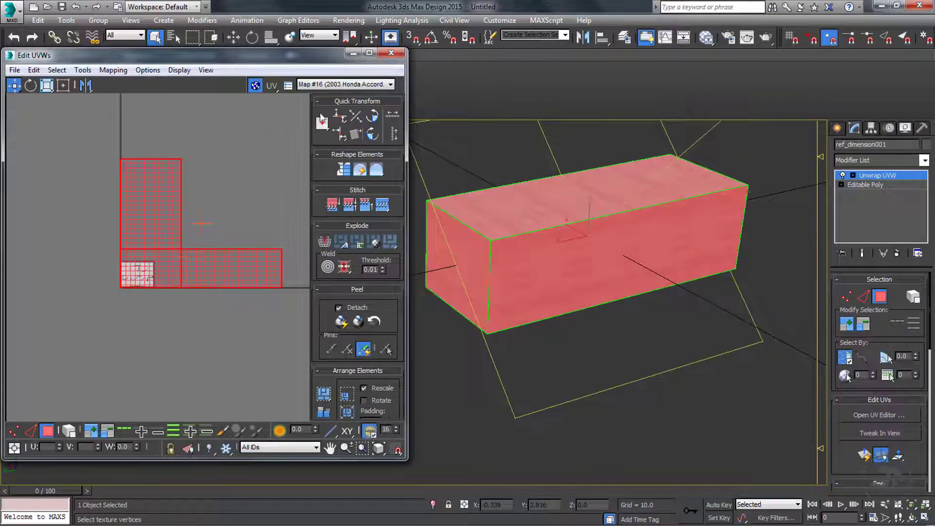
pyautogui.click(369, 52)
pyautogui.click(44, 35)
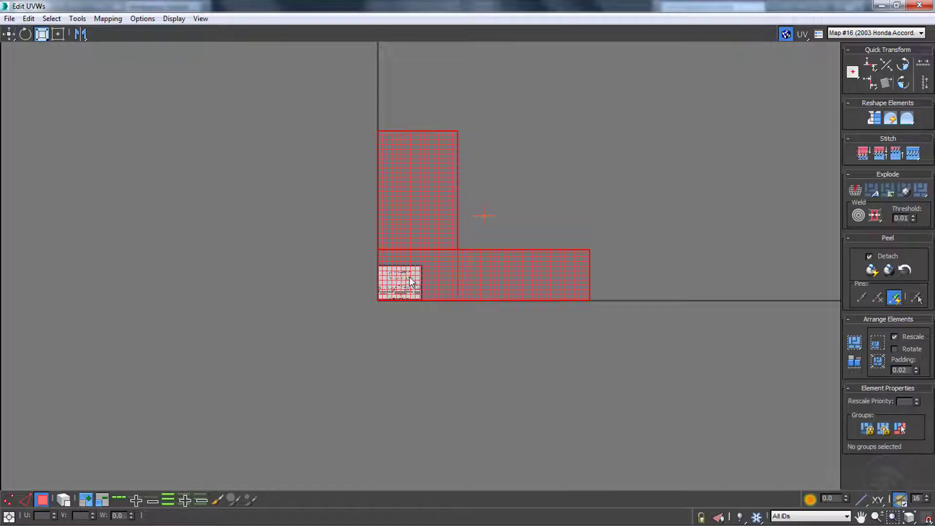
pyautogui.moveTo(439, 272); pyautogui.dragTo(315, 477)
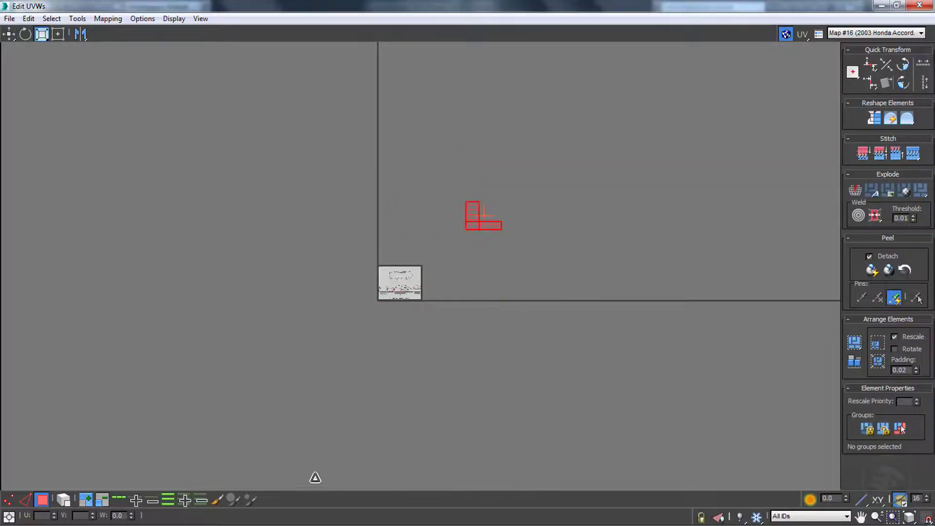
# Step: Move all the UV faces onto the blueprint so the long side face lies over the car's side view
pyautogui.click(9, 34)
pyautogui.moveTo(479, 219); pyautogui.dragTo(390, 285)
pyautogui.scroll(10, 390, 285)
pyautogui.moveTo(289, 315); pyautogui.dragTo(434, 240)
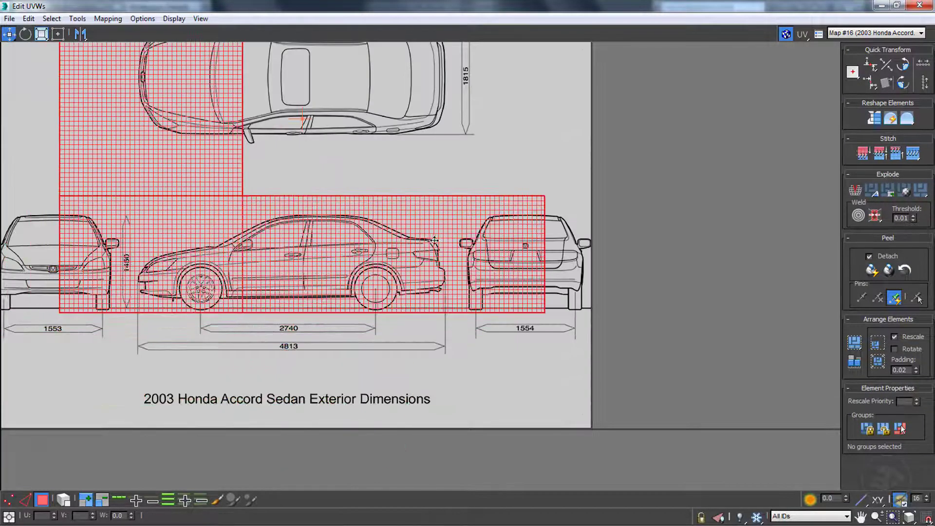
# Step: Resize all the UVs in Freeform mode so the long face spans the side view's 4813 length and rests on the ground line
pyautogui.moveTo(260, 363); pyautogui.dragTo(383, 358, button='middle')
pyautogui.click(60, 35)
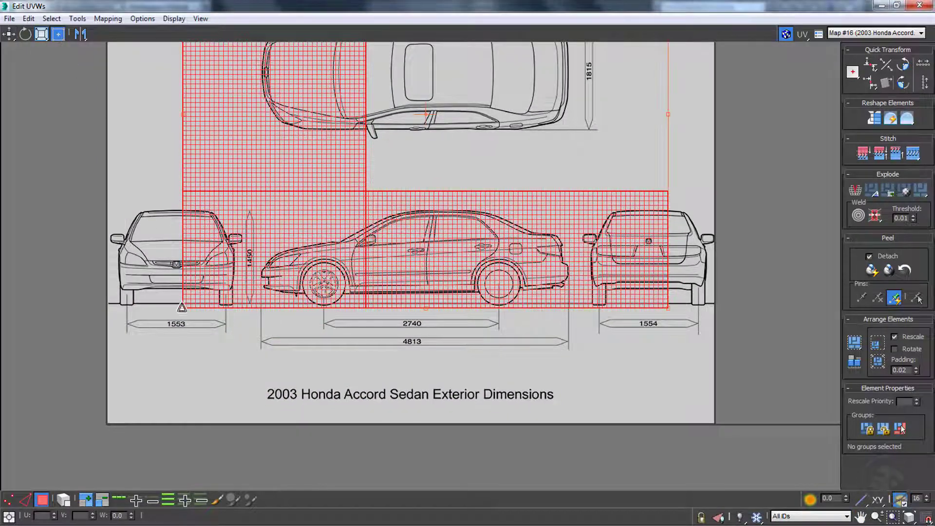
pyautogui.moveTo(182, 306); pyautogui.dragTo(260, 305)
pyautogui.moveTo(668, 312); pyautogui.dragTo(571, 300)
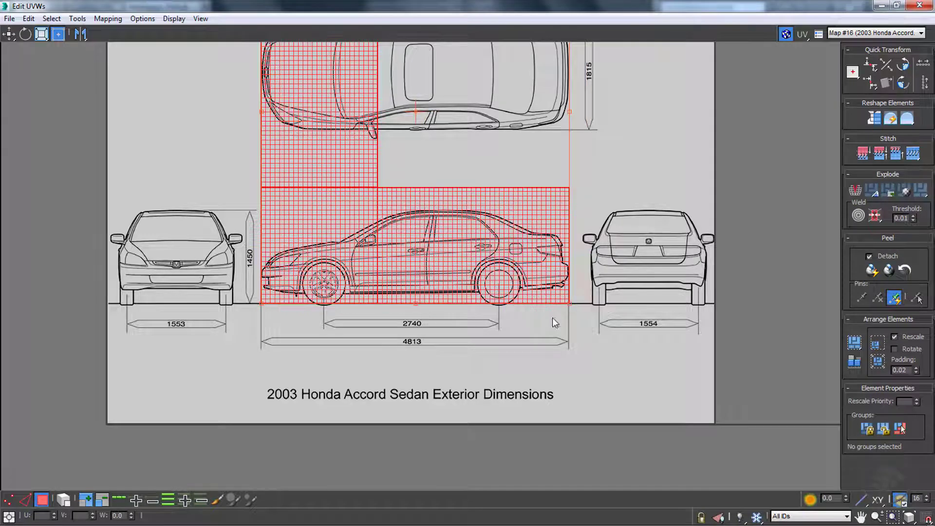
# Step: Reduce the height of all the UVs in Freeform mode so the long face fits the side view's 1450 height
pyautogui.scroll(-4, 556, 322)
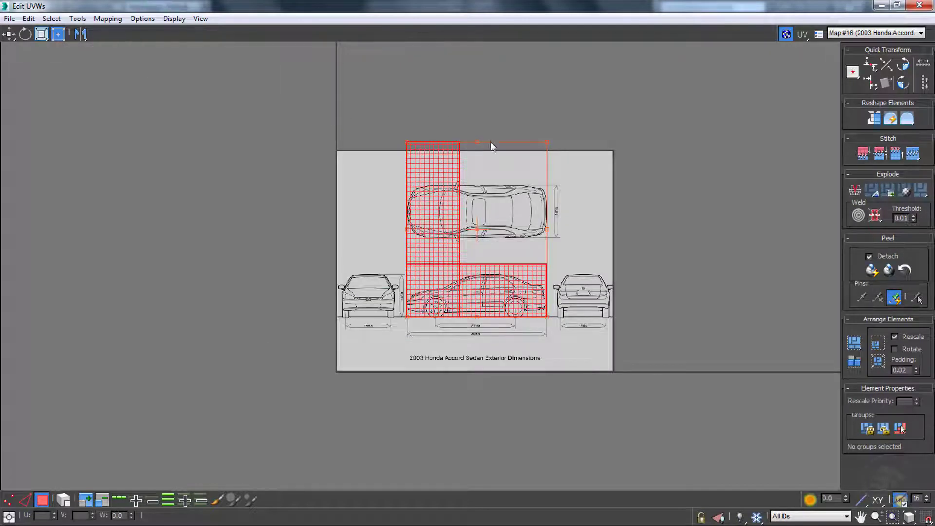
pyautogui.moveTo(549, 141); pyautogui.dragTo(547, 173)
pyautogui.scroll(5, 521, 289)
pyautogui.scroll(2, 449, 266)
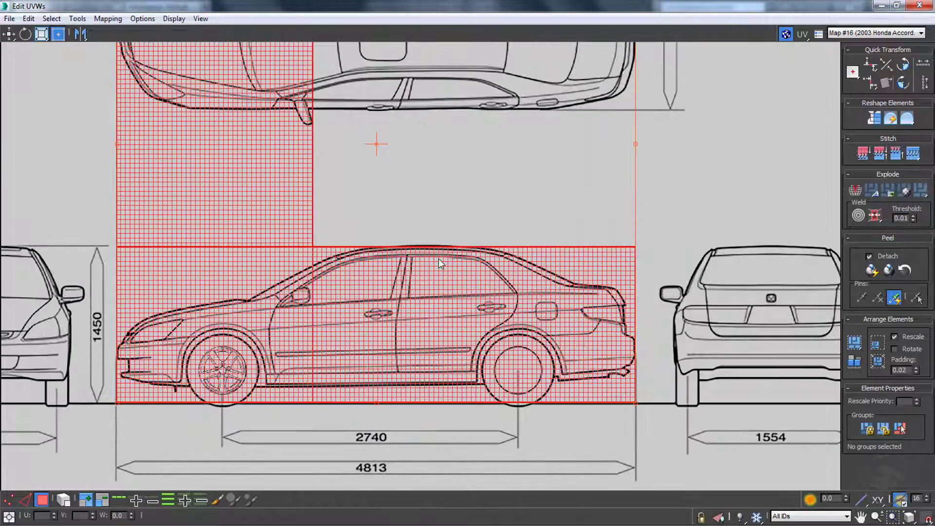
pyautogui.moveTo(439, 259); pyautogui.dragTo(438, 256)
pyautogui.scroll(-6, 492, 269)
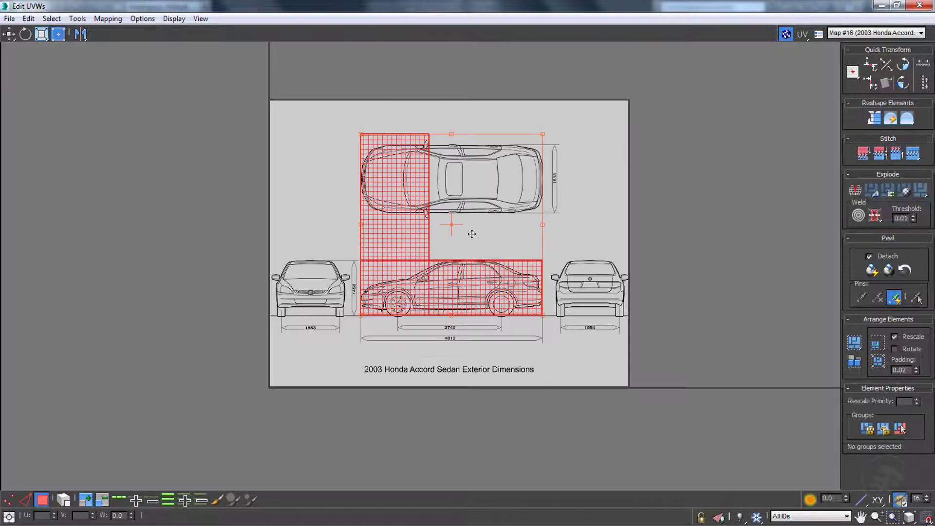
# Step: Turn on angle snap, rotate the top face's UVs 90 degrees, and move them onto the car's top view
pyautogui.click(409, 220)
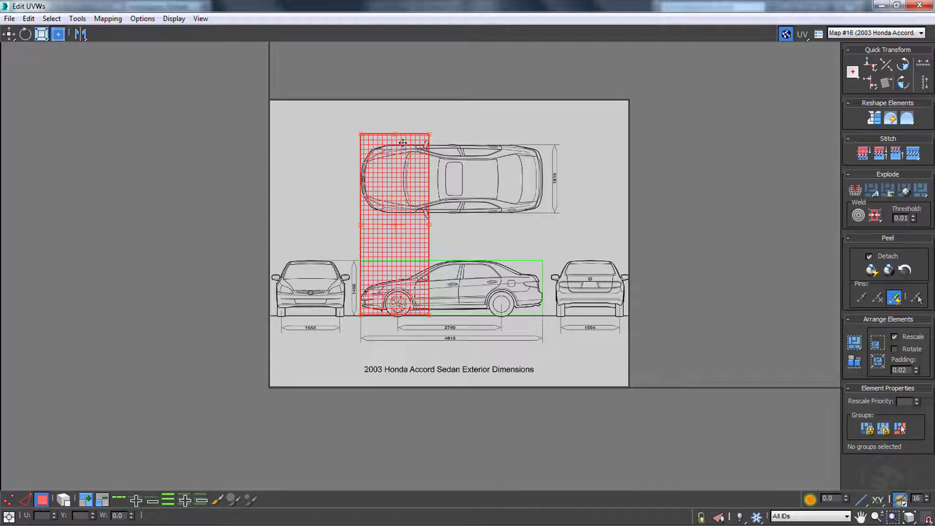
pyautogui.click(896, 5)
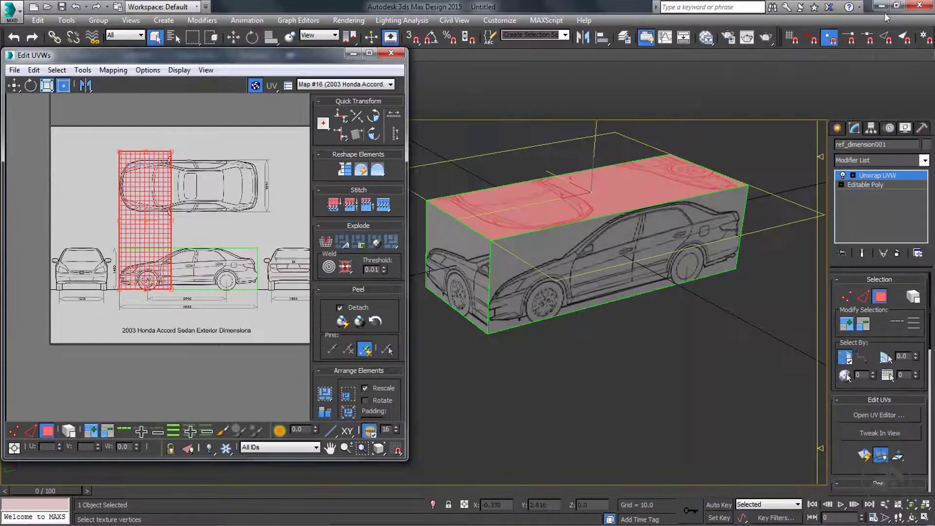
pyautogui.click(431, 38)
pyautogui.moveTo(149, 153); pyautogui.dragTo(255, 224)
pyautogui.moveTo(148, 221); pyautogui.dragTo(195, 188)
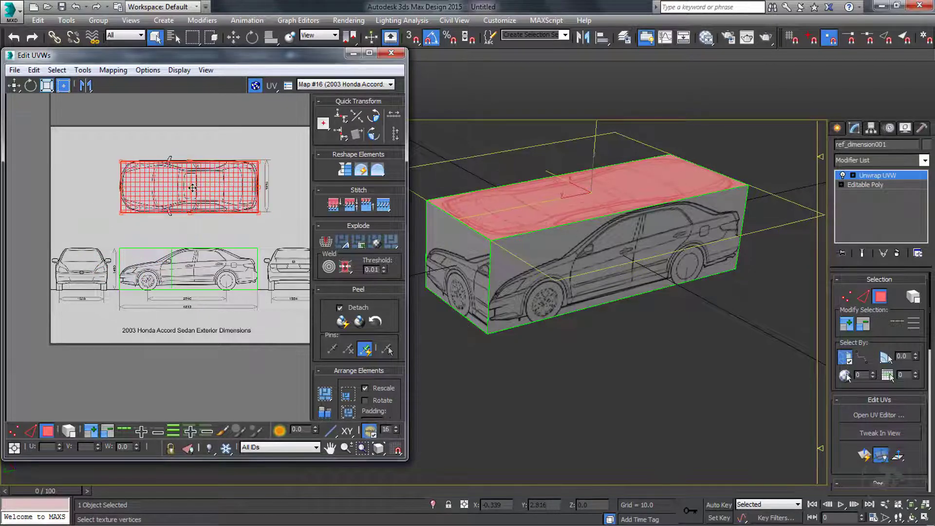
# Step: Fine-tune the top face's UVs so their edges match the front, rear and 1815 width of the top view
pyautogui.scroll(6, 190, 185)
pyautogui.moveTo(286, 231); pyautogui.dragTo(101, 219, button='middle')
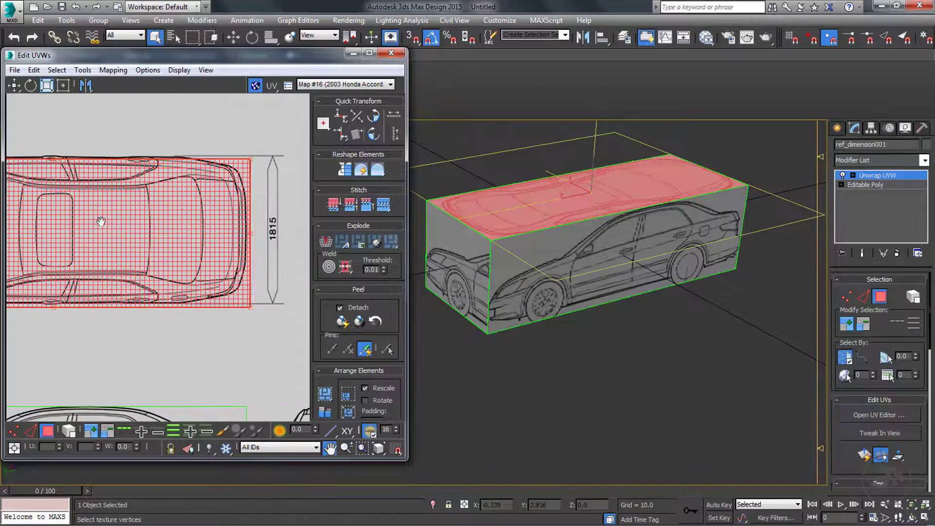
pyautogui.moveTo(210, 217); pyautogui.dragTo(207, 214)
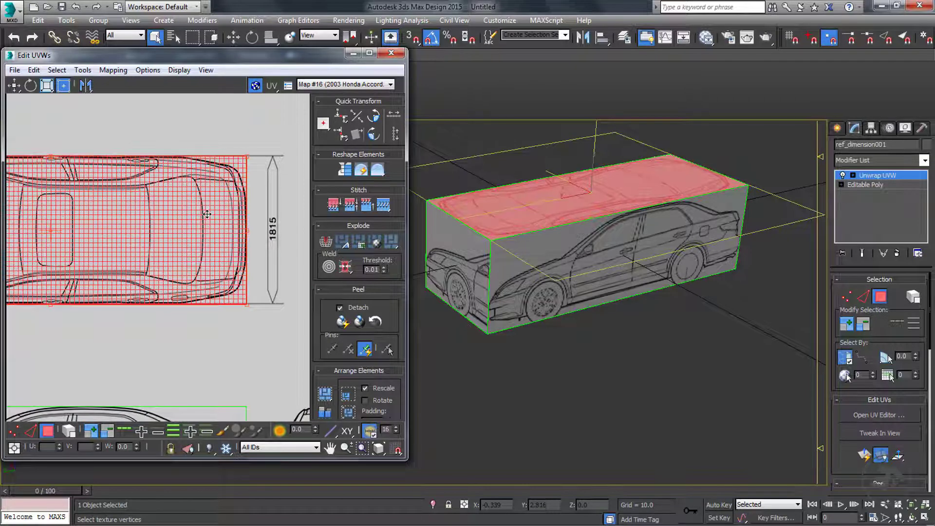
pyautogui.scroll(-3, 207, 214)
pyautogui.scroll(8, 86, 222)
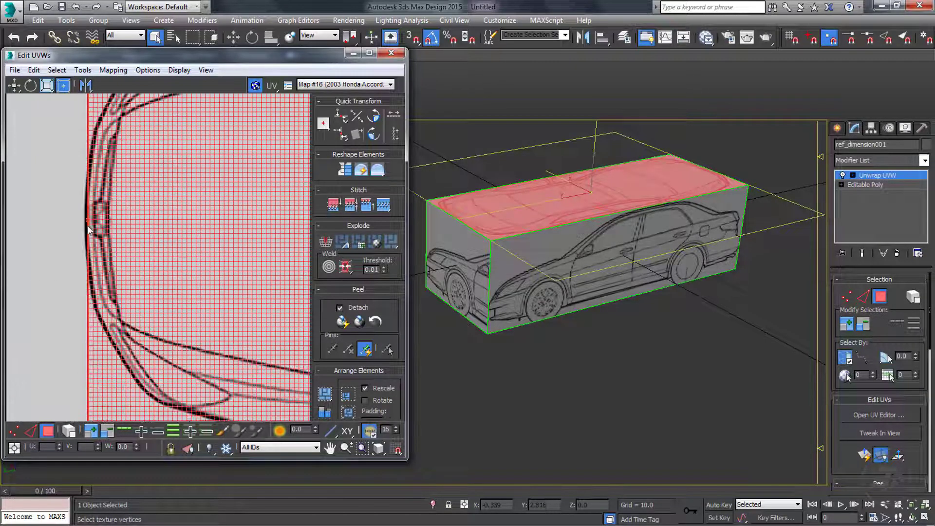
pyautogui.moveTo(87, 220); pyautogui.dragTo(85, 220)
pyautogui.scroll(-6, 112, 221)
pyautogui.moveTo(302, 223); pyautogui.dragTo(143, 225, button='middle')
pyautogui.scroll(1, 244, 218)
pyautogui.scroll(5, 245, 217)
pyautogui.scroll(-9, 248, 231)
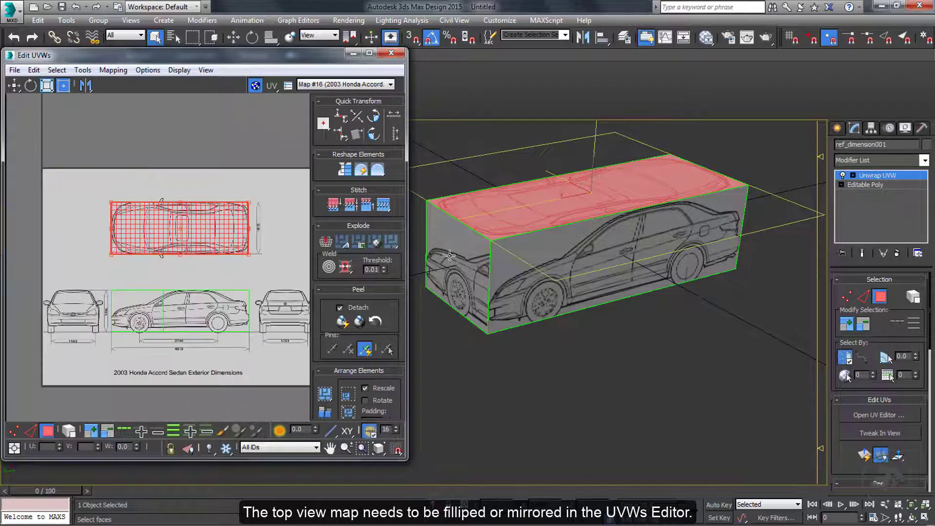
# Step: Select the box's rear end face and move its UVs horizontally onto the blueprint's rear view
pyautogui.click(449, 255)
pyautogui.click(14, 85)
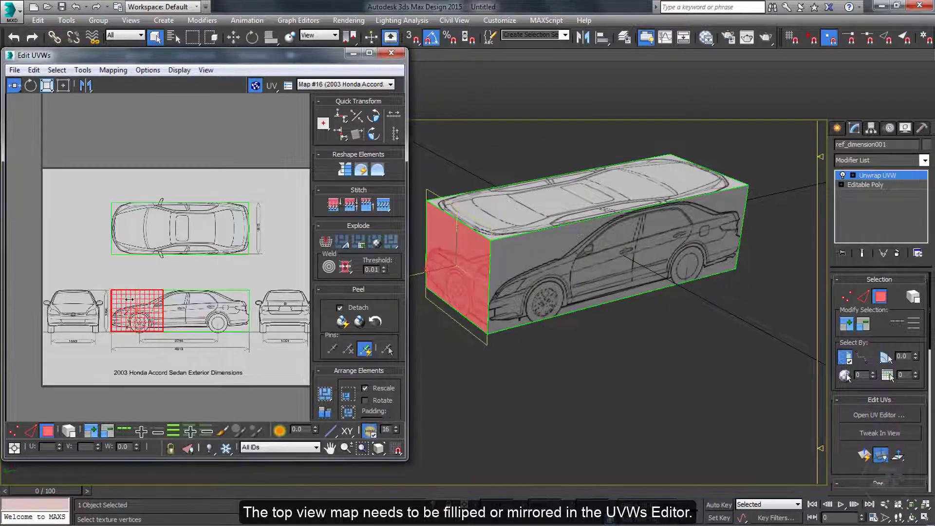
pyautogui.moveTo(595, 348); pyautogui.dragTo(699, 327, button='middle')
pyautogui.scroll(-5, 686, 325)
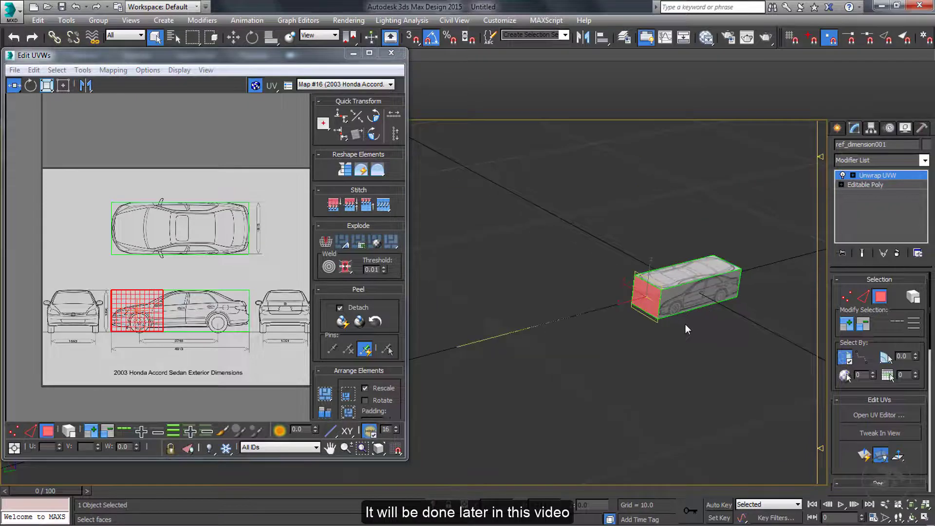
pyautogui.press('f')
pyautogui.scroll(6, 464, 314)
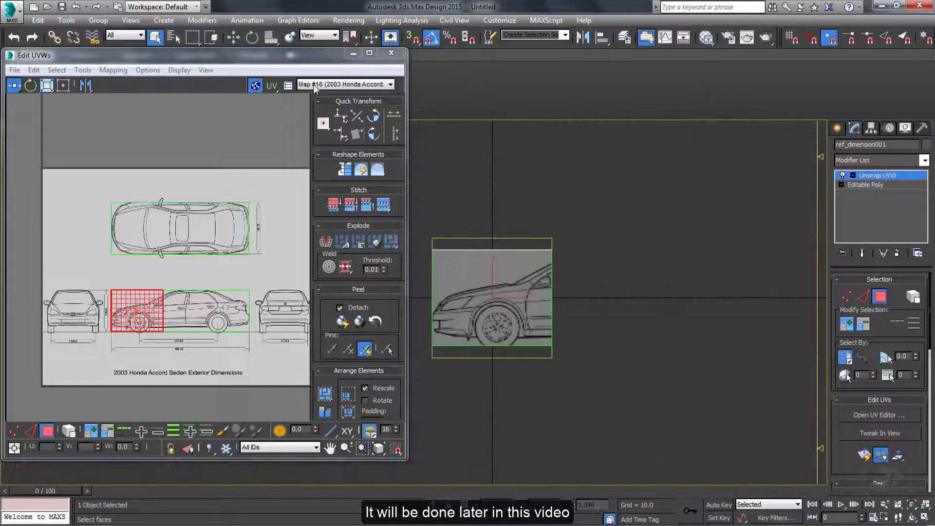
pyautogui.moveTo(130, 313); pyautogui.dragTo(275, 314)
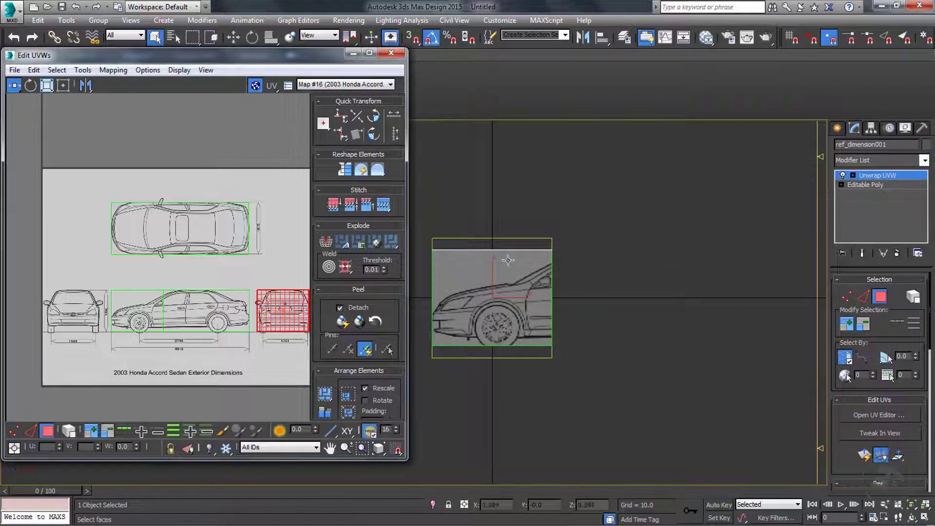
# Step: Show the Back view of the box and center the rear face's UVs horizontally on the blueprint's rear view
pyautogui.moveTo(158, 58); pyautogui.dragTo(223, 66)
pyautogui.click(27, 126)
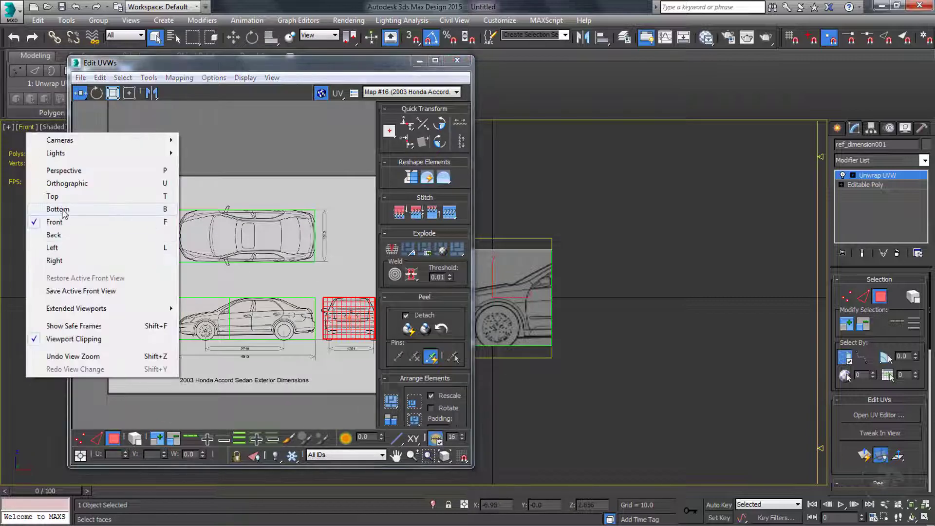
pyautogui.click(57, 236)
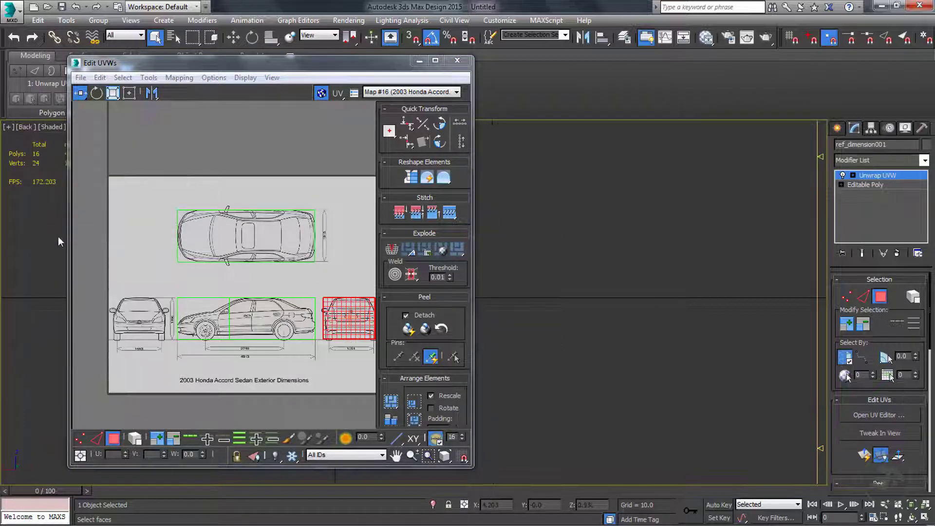
pyautogui.press('z')
pyautogui.moveTo(533, 295); pyautogui.dragTo(774, 281, button='middle')
pyautogui.scroll(3, 616, 290)
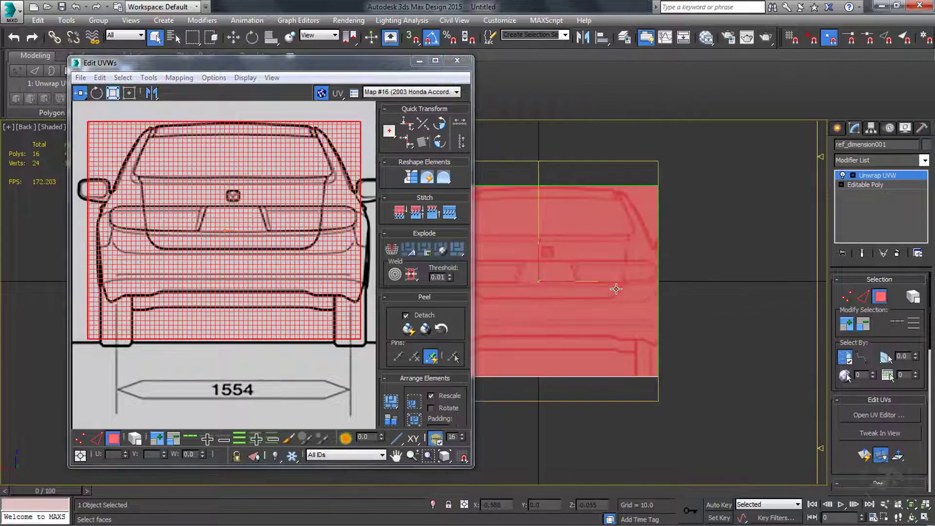
pyautogui.moveTo(281, 240); pyautogui.dragTo(291, 240)
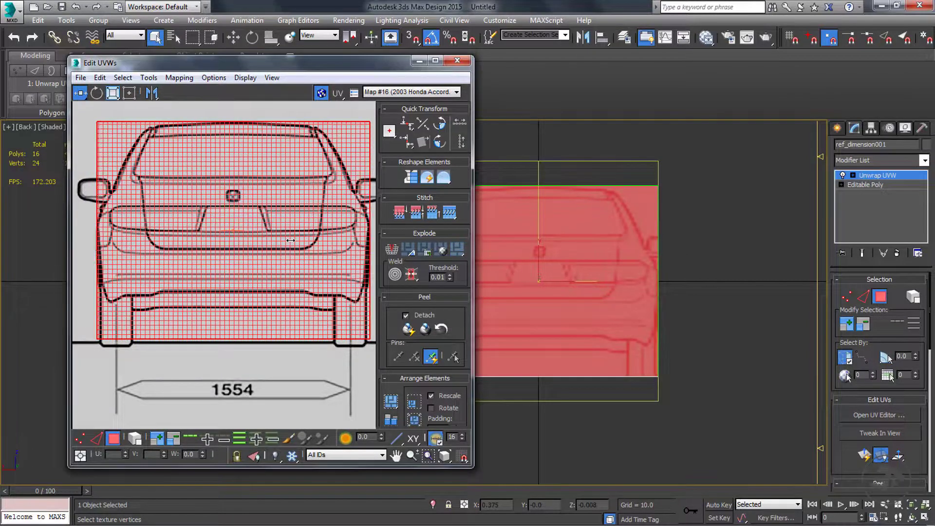
pyautogui.scroll(-5, 291, 240)
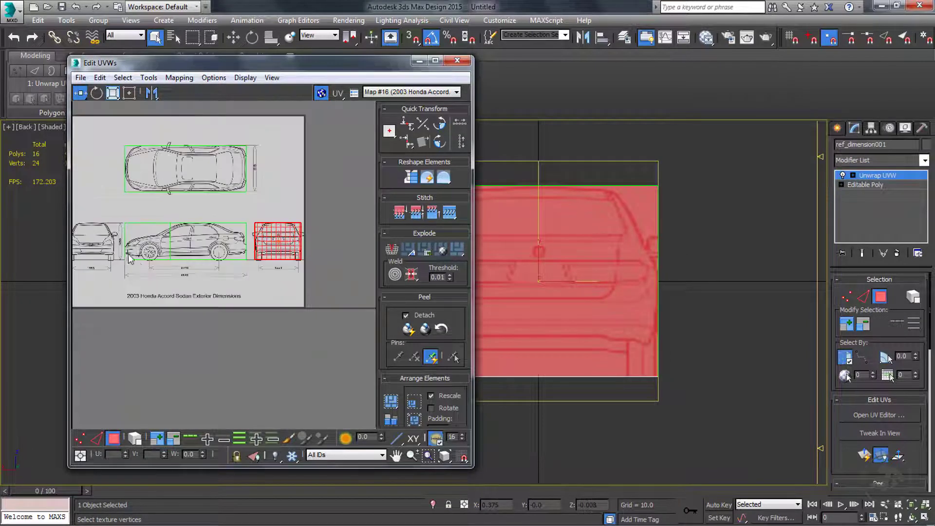
# Step: Select the front end face in the Front view and center its UVs horizontally on the blueprint's front view
pyautogui.click(130, 258)
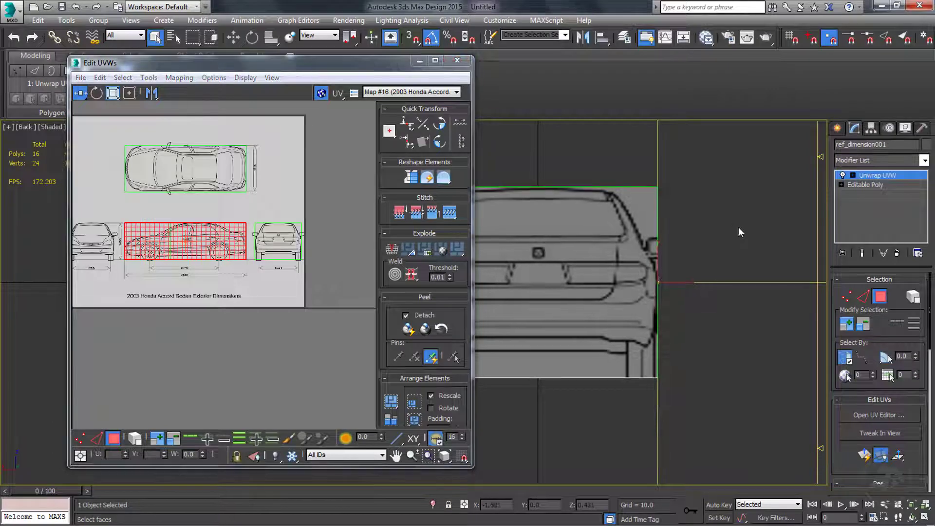
pyautogui.press('f')
pyautogui.click(523, 272)
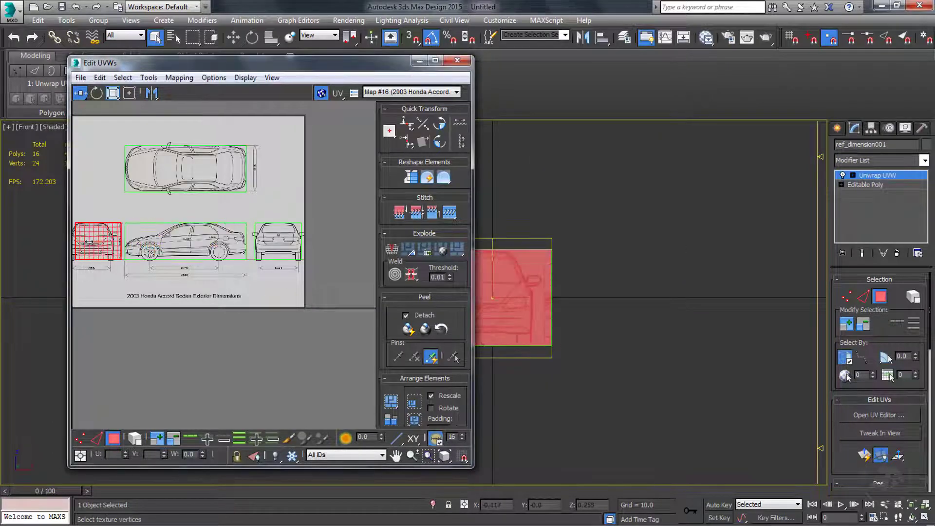
pyautogui.scroll(5, 209, 253)
pyautogui.moveTo(241, 369); pyautogui.dragTo(280, 361, button='middle')
pyautogui.moveTo(490, 323); pyautogui.dragTo(613, 305, button='middle')
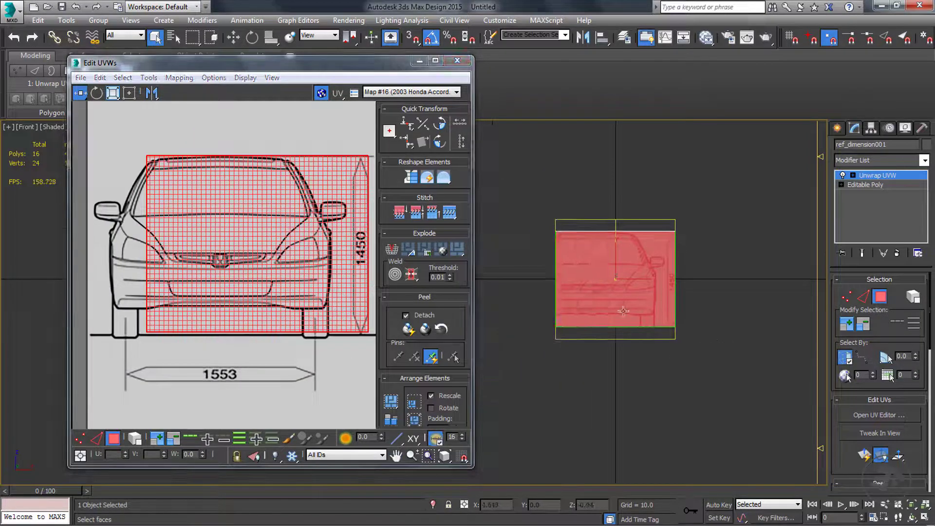
pyautogui.scroll(3, 614, 304)
pyautogui.scroll(-1, 721, 317)
pyautogui.moveTo(257, 275); pyautogui.dragTo(221, 276)
pyautogui.scroll(-5, 221, 276)
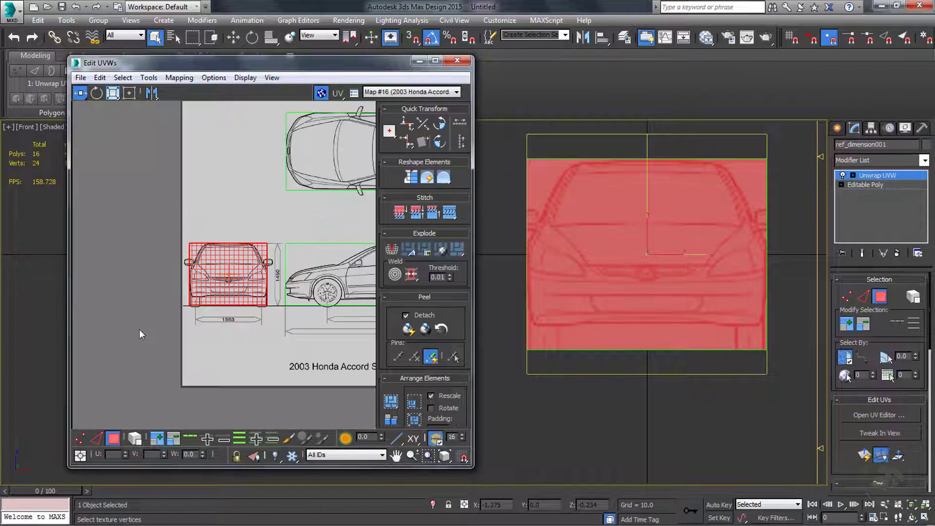
# Step: Close the UV editor and collapse the Unwrap UVW modifier into the Editable Poly
pyautogui.click(139, 329)
pyautogui.click(456, 60)
pyautogui.rightClick(859, 175)
pyautogui.click(812, 282)
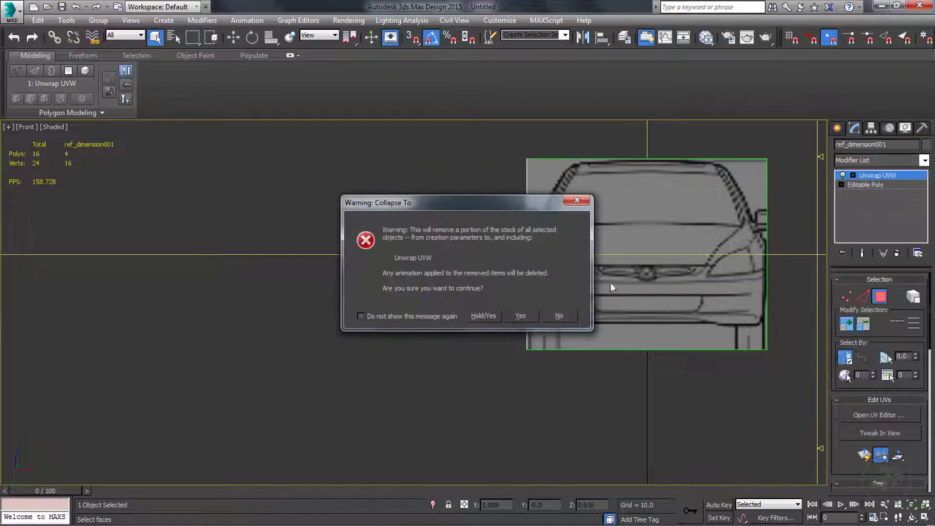
pyautogui.click(520, 315)
# Step: Select the top polygon in the Perspective view and detach it as a separate object named Top_ref
pyautogui.moveTo(473, 338); pyautogui.dragTo(293, 357, button='middle')
pyautogui.press('p')
pyautogui.keyDown('alt'); pyautogui.moveTo(372, 329); pyautogui.dragTo(287, 352, button='middle'); pyautogui.keyUp('alt')
pyautogui.keyDown('alt'); pyautogui.moveTo(342, 383); pyautogui.dragTo(321, 376, button='middle'); pyautogui.keyUp('alt')
pyautogui.press('4')
pyautogui.click(351, 304)
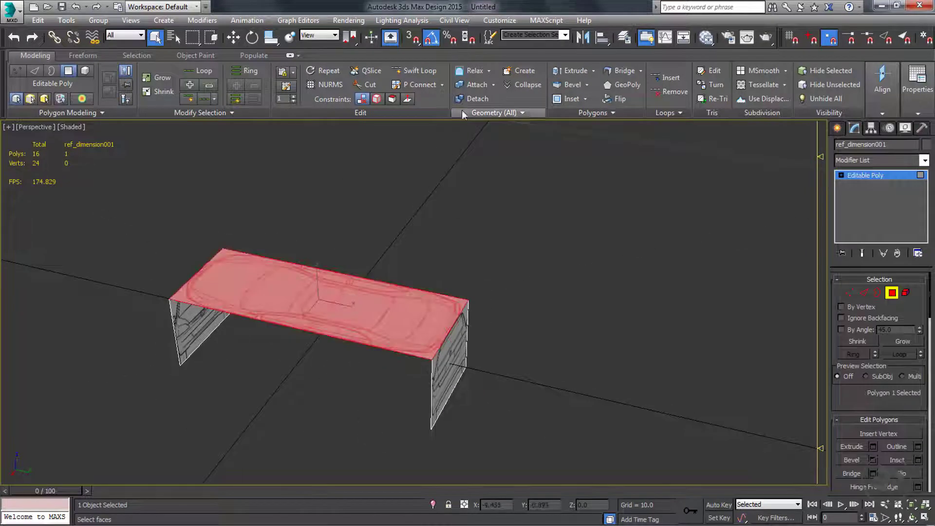
pyautogui.click(473, 98)
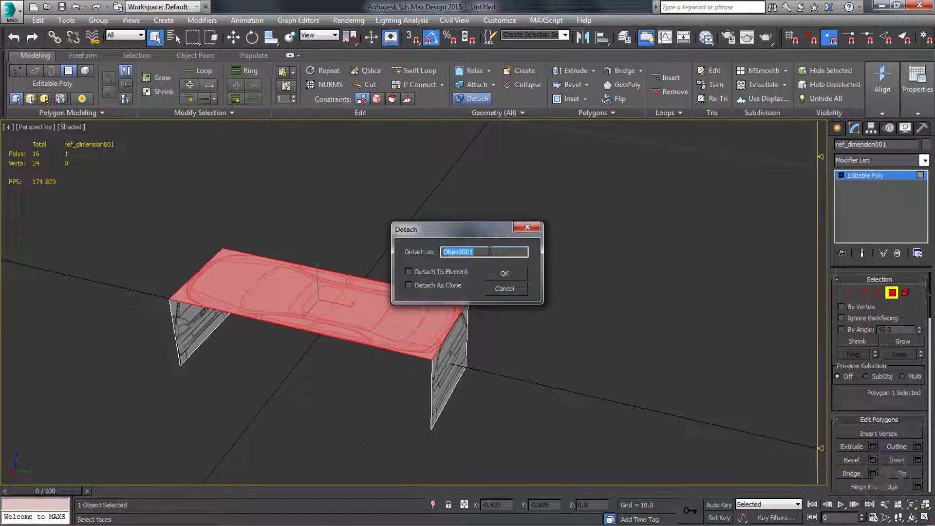
pyautogui.write('Top_ref')
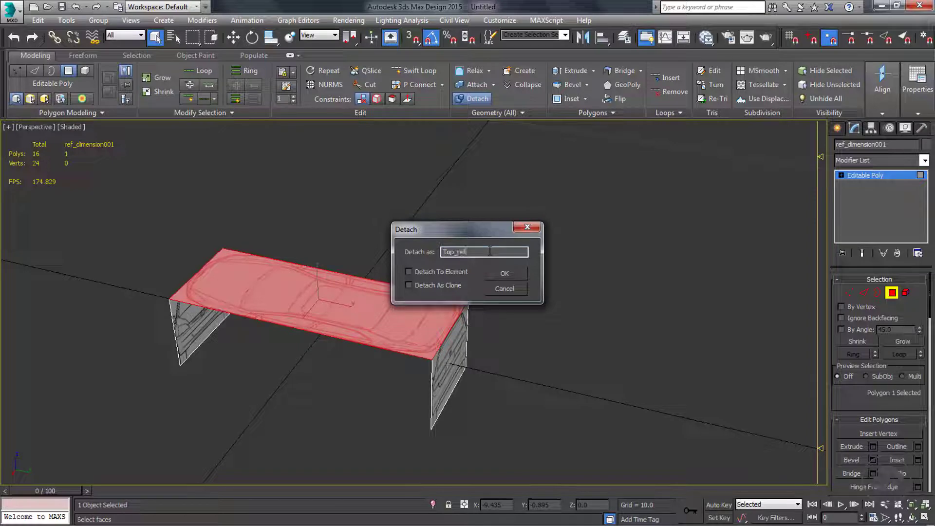
pyautogui.click(505, 274)
# Step: Select the polygon showing the car's rear view and detach it as a separate object named Back_ref
pyautogui.click(461, 380)
pyautogui.keyDown('alt'); pyautogui.moveTo(491, 384); pyautogui.dragTo(417, 343, button='middle'); pyautogui.keyUp('alt')
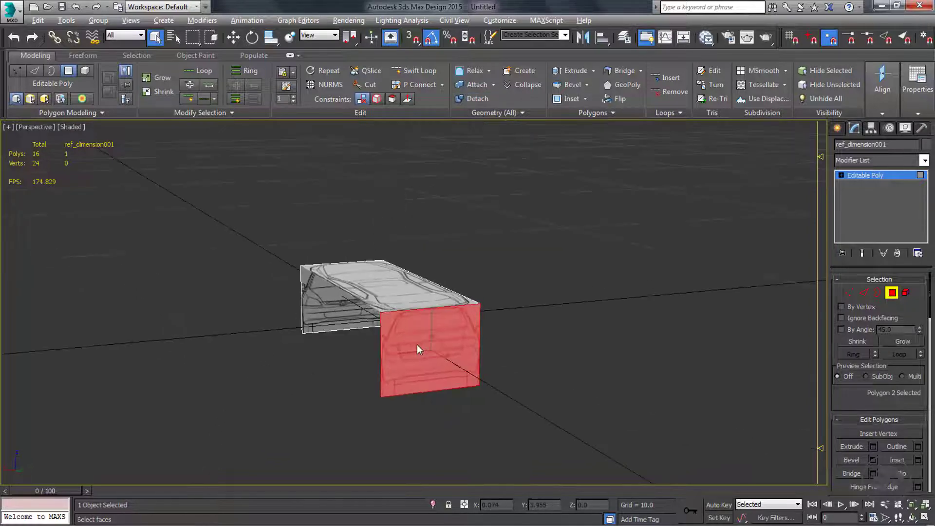
pyautogui.click(473, 99)
pyautogui.write('Back')
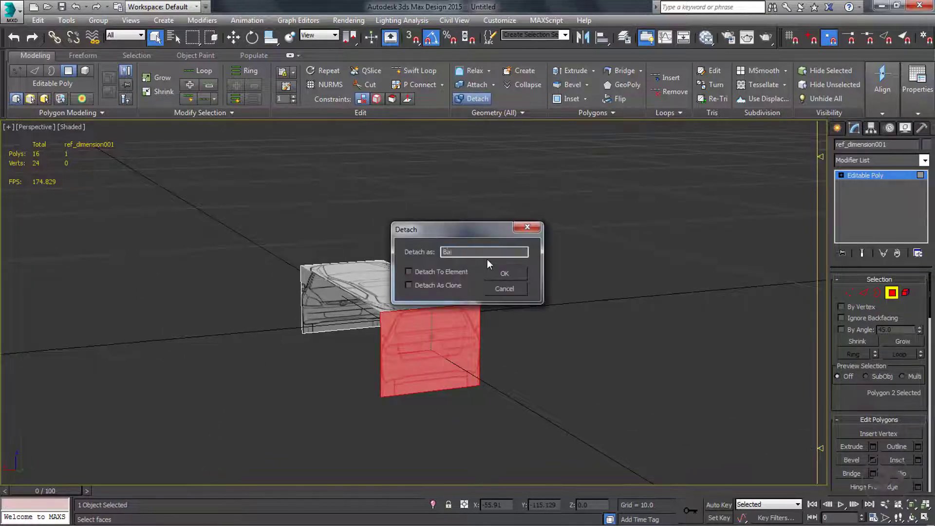
pyautogui.write('_ref')
pyautogui.press('Return')
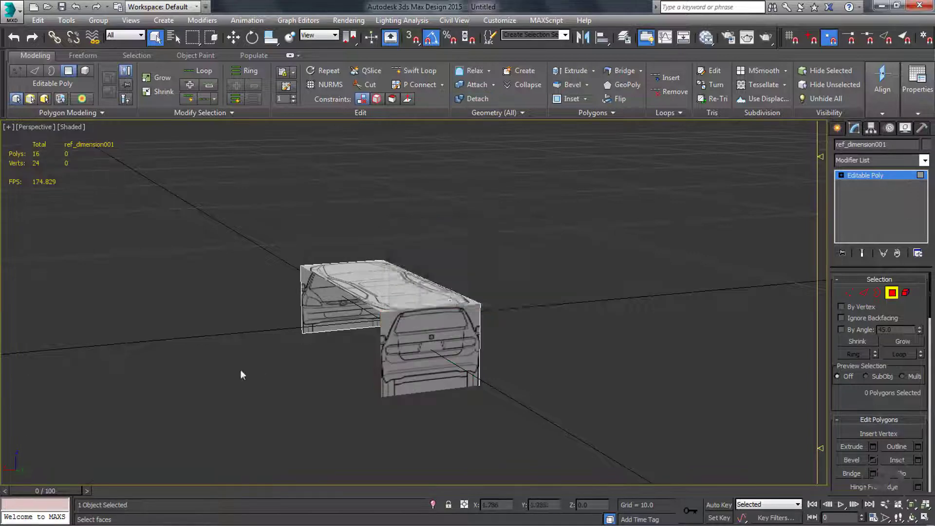
# Step: Select the polygon showing the car's front view and detach it as a separate object named Front_r
pyautogui.keyDown('alt'); pyautogui.moveTo(241, 369); pyautogui.dragTo(412, 378, button='middle'); pyautogui.keyUp('alt')
pyautogui.click(368, 356)
pyautogui.click(471, 100)
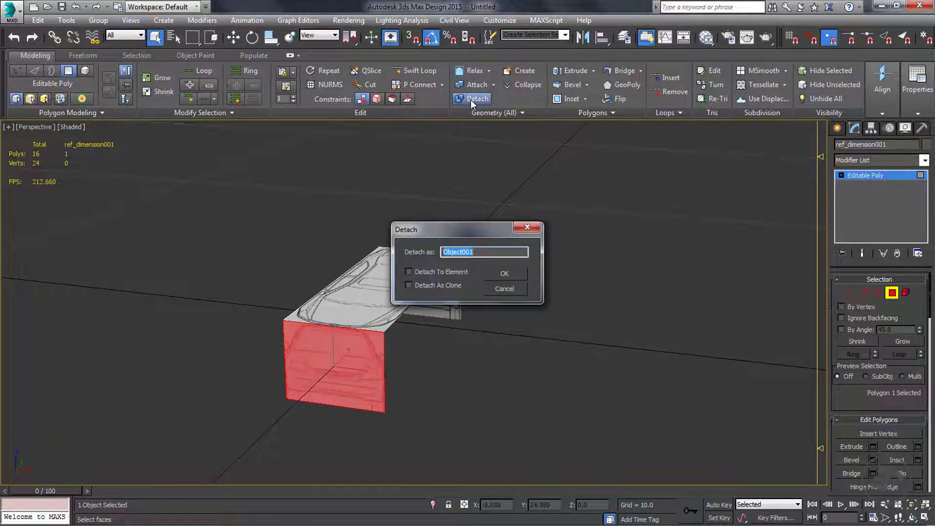
pyautogui.write('Front_r')
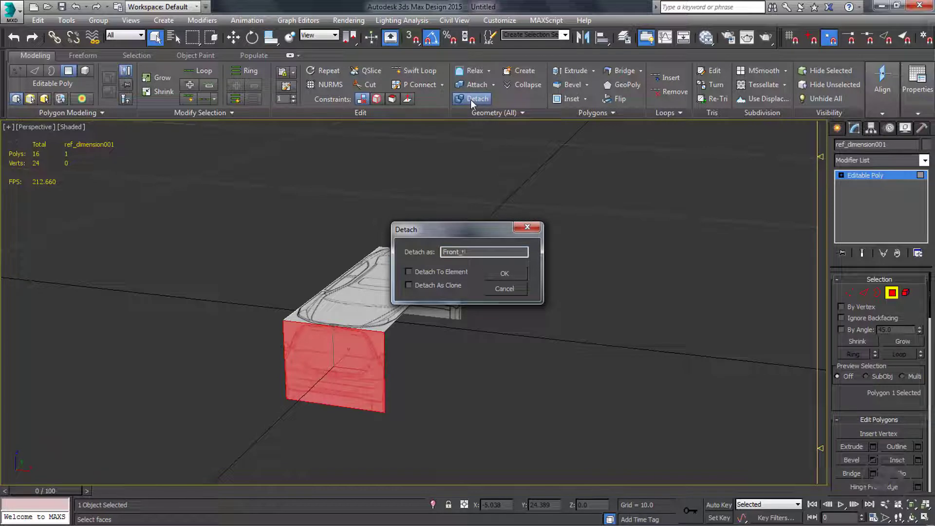
pyautogui.press('Return')
# Step: Rename the remaining side-view object as Left_ref
pyautogui.keyDown('alt'); pyautogui.moveTo(363, 330); pyautogui.dragTo(450, 315, button='middle'); pyautogui.keyUp('alt')
pyautogui.moveTo(894, 144); pyautogui.dragTo(718, 145)
pyautogui.write('Left_ref')
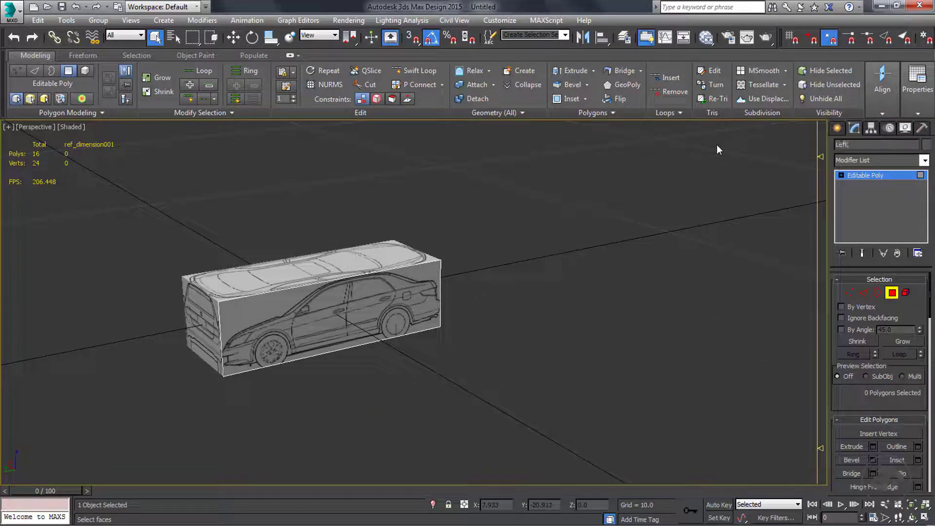
pyautogui.press('Return')
# Step: Move the Left_ref side-view polygon along X to the opposite side of the reference planes, to about X 2.46
pyautogui.moveTo(377, 318); pyautogui.dragTo(471, 303, button='middle')
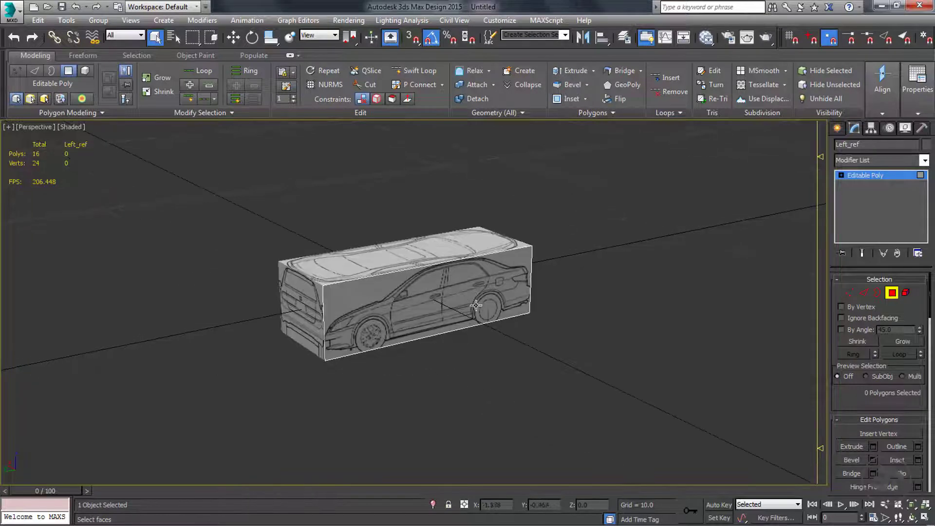
pyautogui.click(453, 296)
pyautogui.keyDown('alt'); pyautogui.moveTo(434, 347); pyautogui.dragTo(453, 372, button='middle'); pyautogui.keyUp('alt')
pyautogui.press('w')
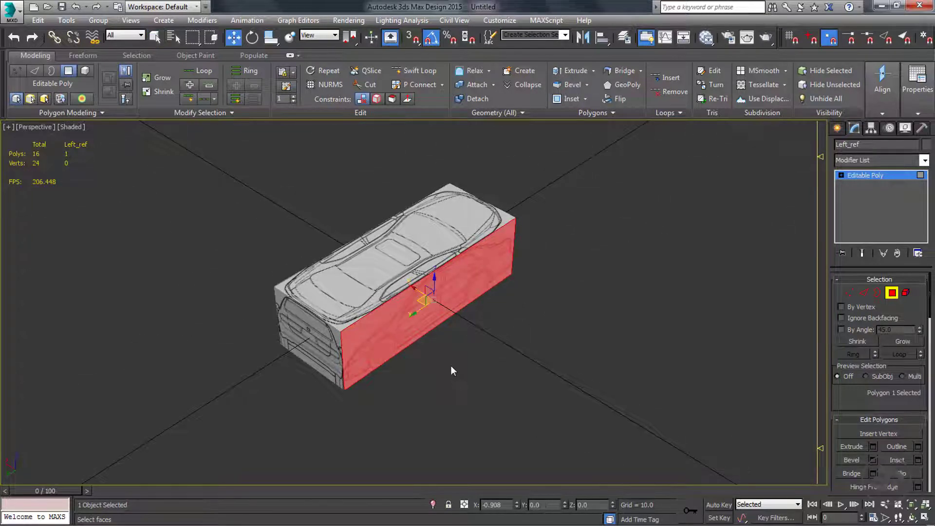
pyautogui.click(841, 175)
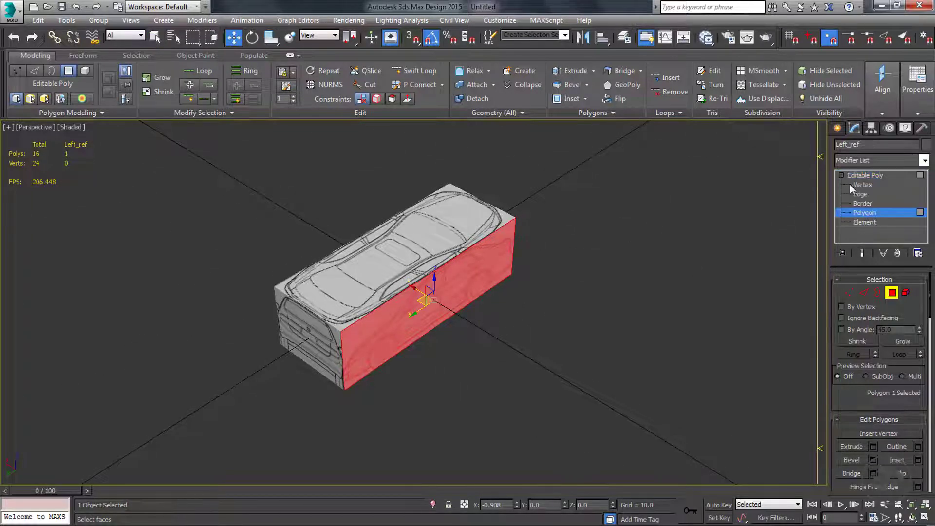
pyautogui.click(841, 174)
pyautogui.moveTo(422, 298); pyautogui.dragTo(286, 226)
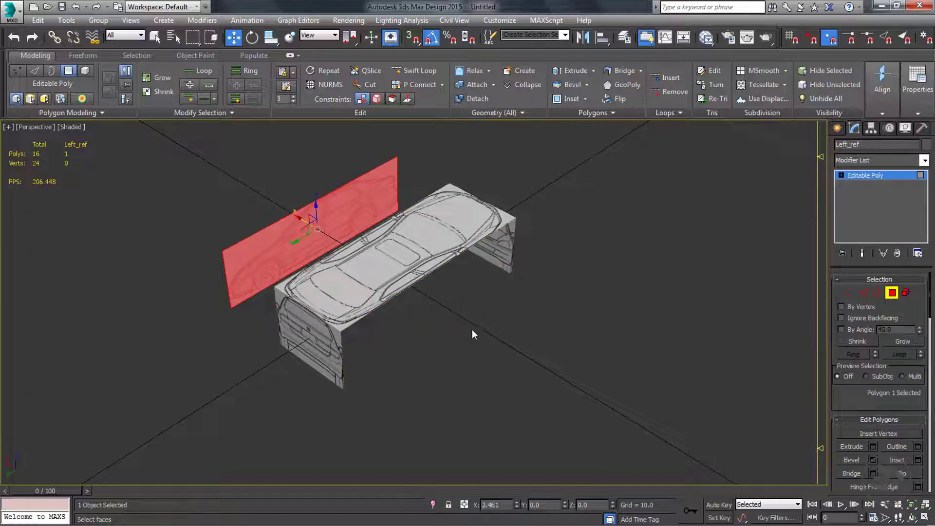
pyautogui.click(472, 330)
pyautogui.click(850, 176)
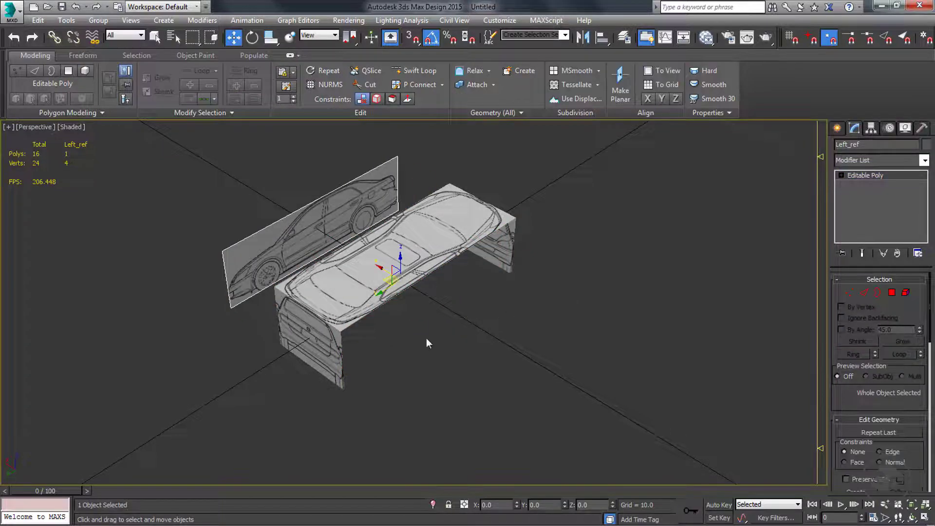
# Step: Move the Back_ref polygon lengthwise to the opposite end, beyond the rear of the car in the side view
pyautogui.press('q')
pyautogui.click(321, 336)
pyautogui.press('4')
pyautogui.keyDown('alt'); pyautogui.moveTo(416, 358); pyautogui.dragTo(381, 357, button='middle'); pyautogui.keyUp('alt')
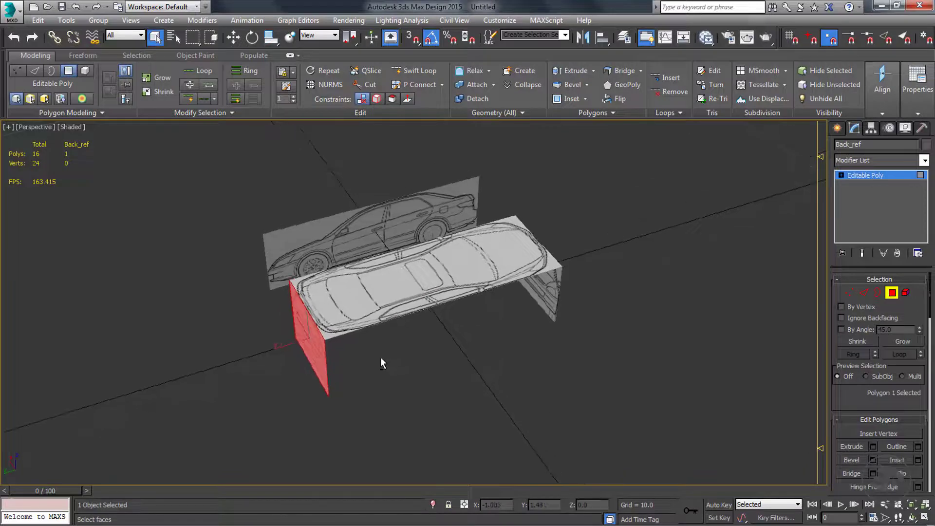
pyautogui.press('w')
pyautogui.moveTo(291, 345); pyautogui.dragTo(573, 277)
pyautogui.keyDown('alt'); pyautogui.moveTo(575, 297); pyautogui.dragTo(519, 251, button='middle'); pyautogui.keyUp('alt')
pyautogui.click(519, 251)
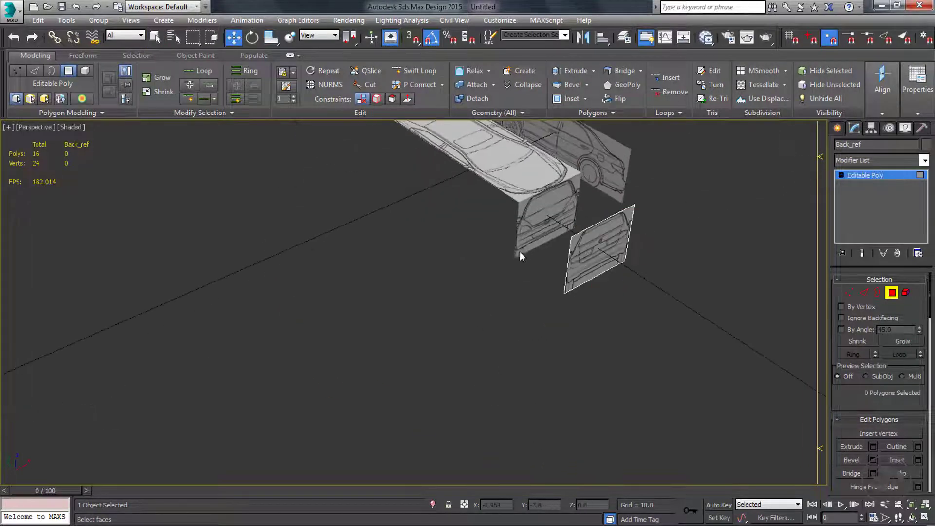
pyautogui.click(870, 177)
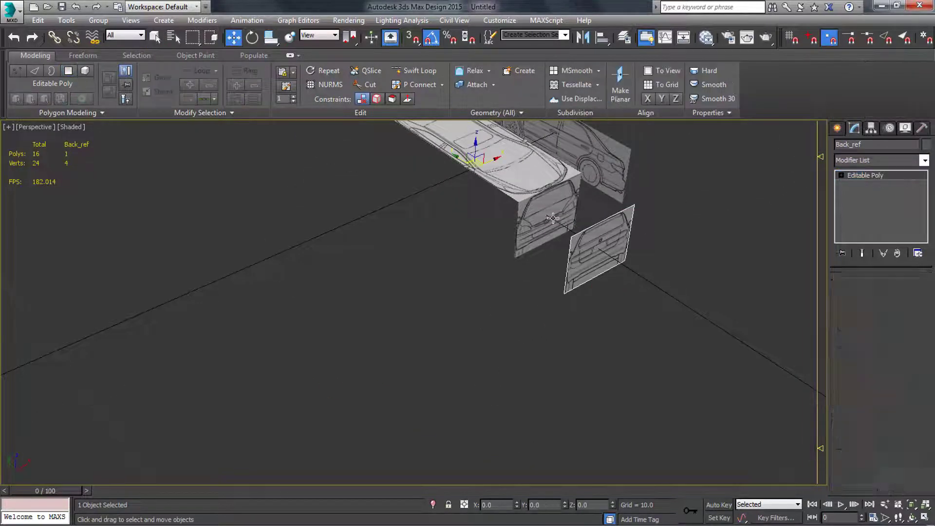
# Step: Move the Front_ref polygon lengthwise to the opposite end, beyond the front of the car in the side view
pyautogui.click(533, 245)
pyautogui.press('4')
pyautogui.keyDown('alt'); pyautogui.moveTo(532, 245); pyautogui.dragTo(534, 320, button='middle'); pyautogui.keyUp('alt')
pyautogui.moveTo(525, 210); pyautogui.dragTo(203, 194)
pyautogui.keyDown('alt'); pyautogui.moveTo(317, 273); pyautogui.dragTo(417, 230, button='middle'); pyautogui.keyUp('alt')
pyautogui.scroll(-5, 324, 226)
pyautogui.click(417, 230)
pyautogui.click(871, 176)
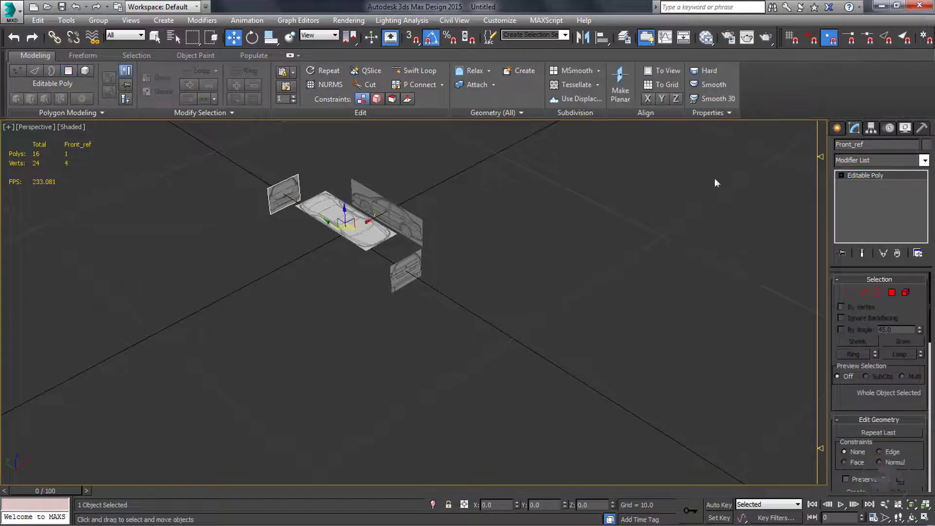
# Step: Lower the Top_ref polygon along Z so it sits below the other reference planes
pyautogui.click(370, 234)
pyautogui.press('4')
pyautogui.moveTo(343, 207); pyautogui.dragTo(335, 262)
pyautogui.keyDown('alt'); pyautogui.moveTo(335, 262); pyautogui.dragTo(378, 310, button='middle'); pyautogui.keyUp('alt')
pyautogui.click(378, 310)
pyautogui.scroll(5, 328, 277)
pyautogui.scroll(-3, 328, 278)
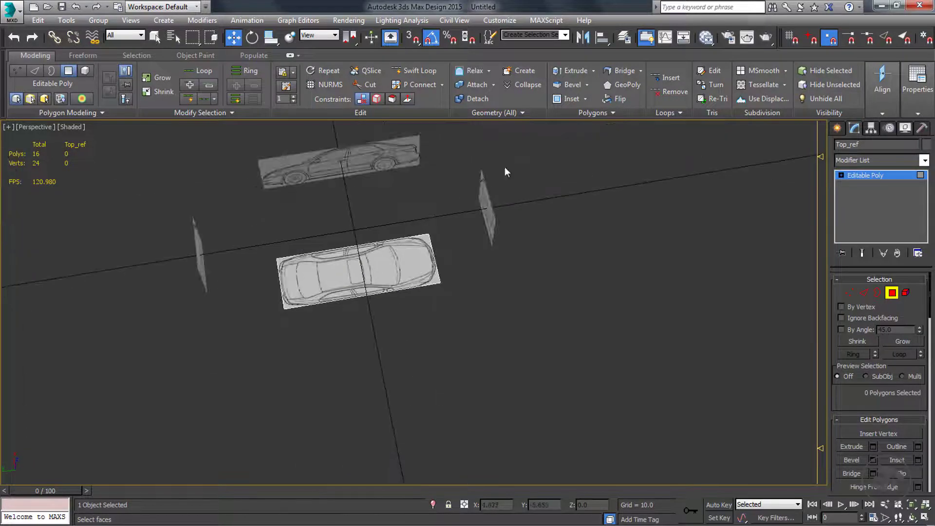
# Step: Open the Layer Explorer, dock it beside the viewport and expand the 0 (default) layer
pyautogui.click(624, 37)
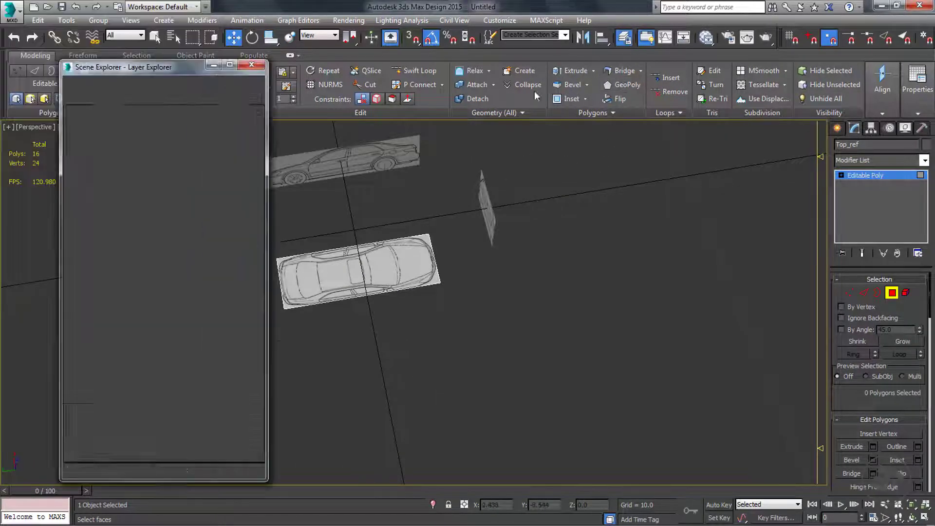
pyautogui.moveTo(167, 71); pyautogui.dragTo(7, 151)
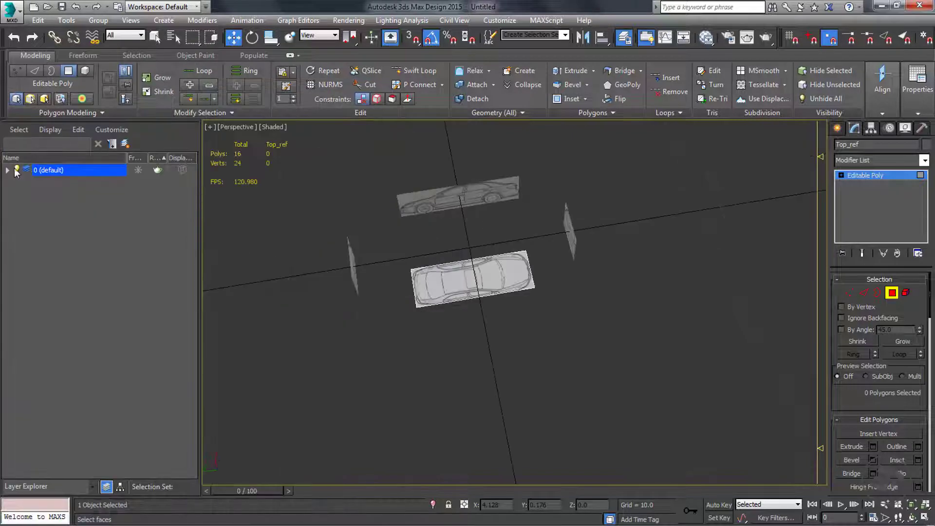
pyautogui.click(7, 169)
# Step: Freeze Left_ref, Top_ref, Front_ref and Back_ref together through their object properties
pyautogui.keyDown('ctrl'); pyautogui.click(57, 181); pyautogui.keyUp('ctrl')
pyautogui.keyDown('ctrl'); pyautogui.click(57, 216); pyautogui.keyUp('ctrl')
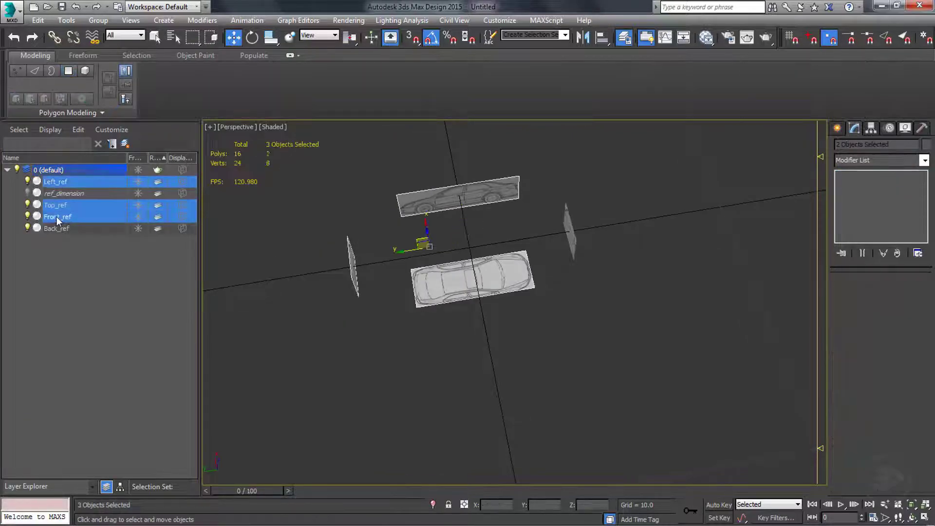
pyautogui.keyDown('ctrl'); pyautogui.click(56, 229); pyautogui.keyUp('ctrl')
pyautogui.keyDown('alt'); pyautogui.moveTo(397, 343); pyautogui.dragTo(409, 276, button='middle'); pyautogui.keyUp('alt')
pyautogui.rightClick(61, 185)
pyautogui.click(78, 271)
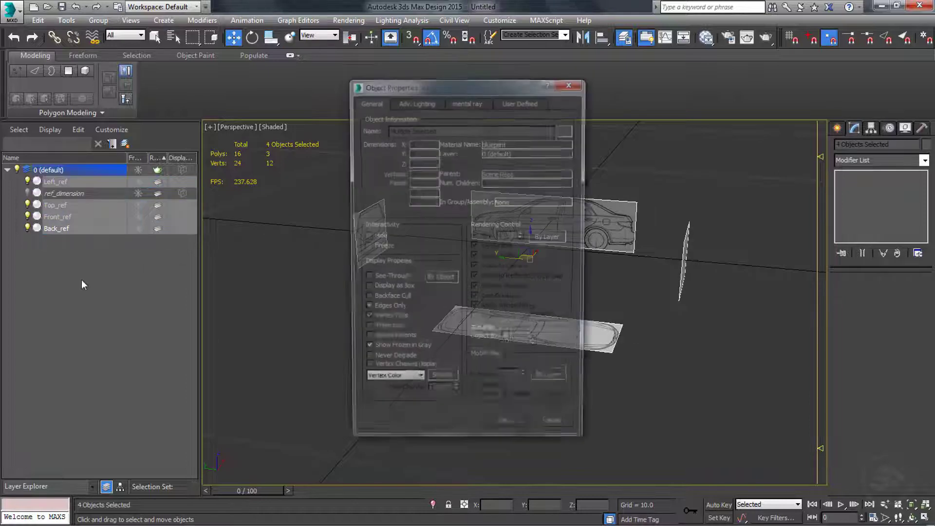
pyautogui.press('Return')
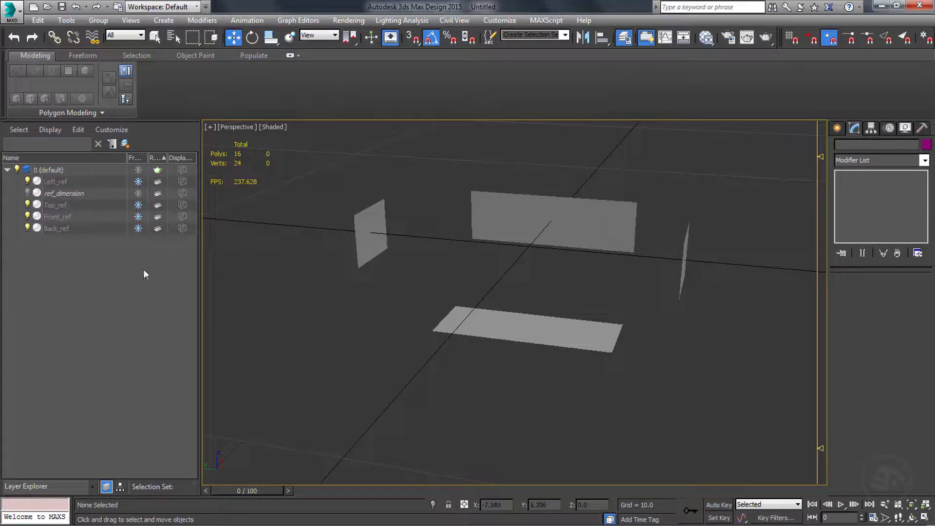
# Step: Turn off Show Frozen in Gray for the four frozen reference planes
pyautogui.keyDown('alt'); pyautogui.moveTo(544, 226); pyautogui.dragTo(392, 301, button='middle'); pyautogui.keyUp('alt')
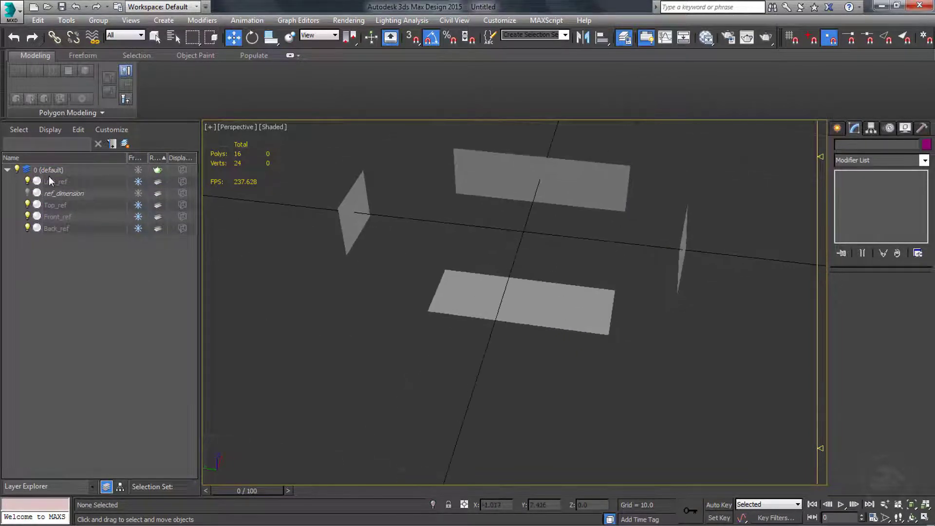
pyautogui.moveTo(51, 181); pyautogui.dragTo(55, 229)
pyautogui.rightClick(73, 226)
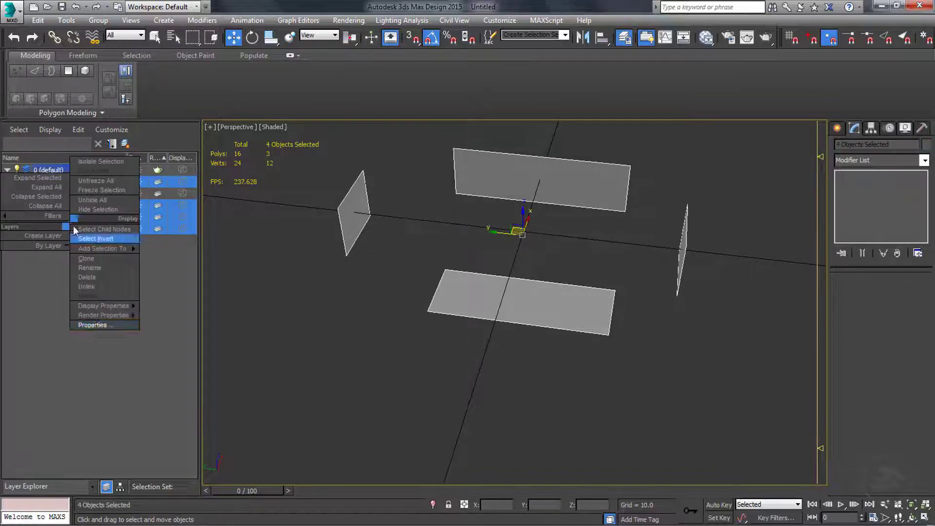
pyautogui.click(73, 324)
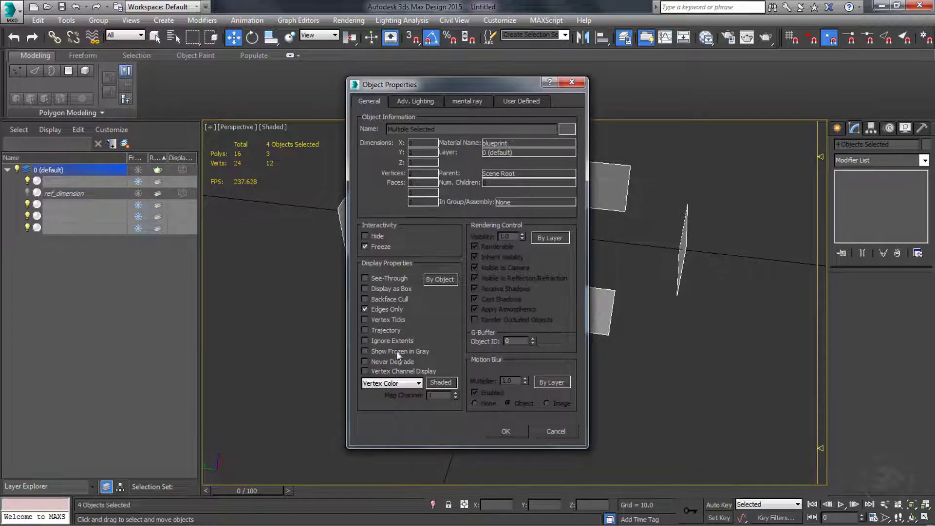
pyautogui.click(503, 430)
# Step: Unhide the ref_dimension box among the reference planes and check it in wireframe and shaded display
pyautogui.moveTo(355, 358)
pyautogui.keyDown('alt'); pyautogui.mouseDown(button='middle')
pyautogui.moveTo(357, 309)
pyautogui.moveTo(357, 357)
pyautogui.mouseUp(button='middle'); pyautogui.keyUp('alt')
pyautogui.press('q')
pyautogui.click(27, 193)
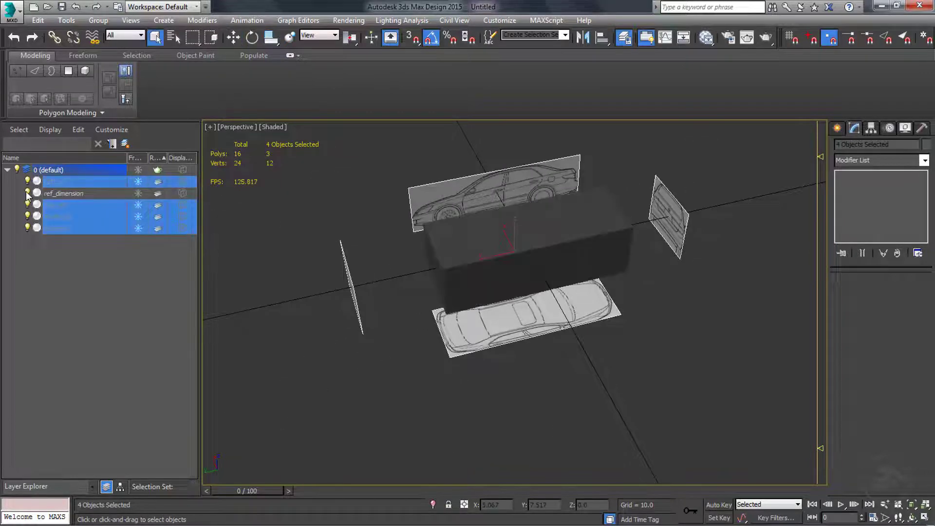
pyautogui.moveTo(490, 319)
pyautogui.keyDown('alt'); pyautogui.mouseDown(button='middle')
pyautogui.moveTo(403, 288)
pyautogui.moveTo(484, 311)
pyautogui.mouseUp(button='middle'); pyautogui.keyUp('alt')
pyautogui.moveTo(522, 252); pyautogui.dragTo(499, 304, button='middle')
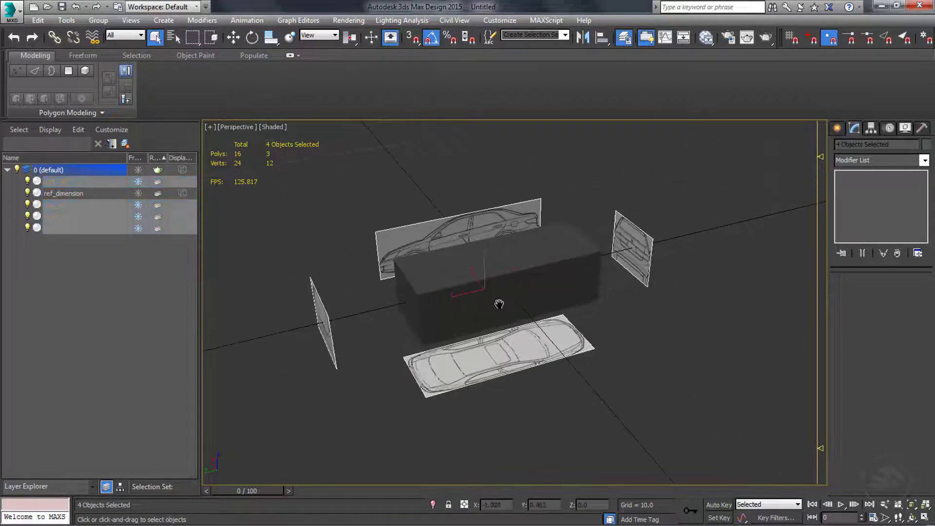
pyautogui.press('F3')
pyautogui.press('F3')
# Step: Select the ref_dimension box and enable See-Through in its object properties
pyautogui.click(582, 265)
pyautogui.press('F3')
pyautogui.press('F3')
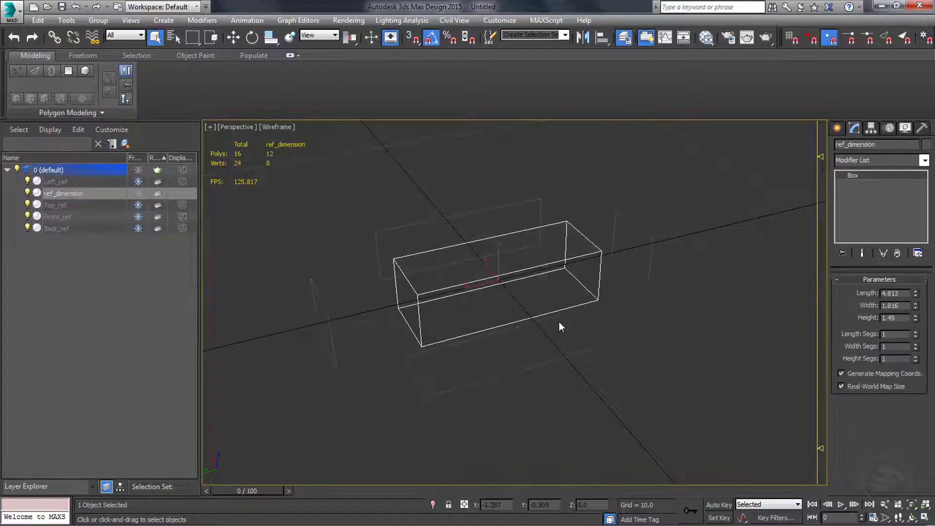
pyautogui.rightClick(66, 195)
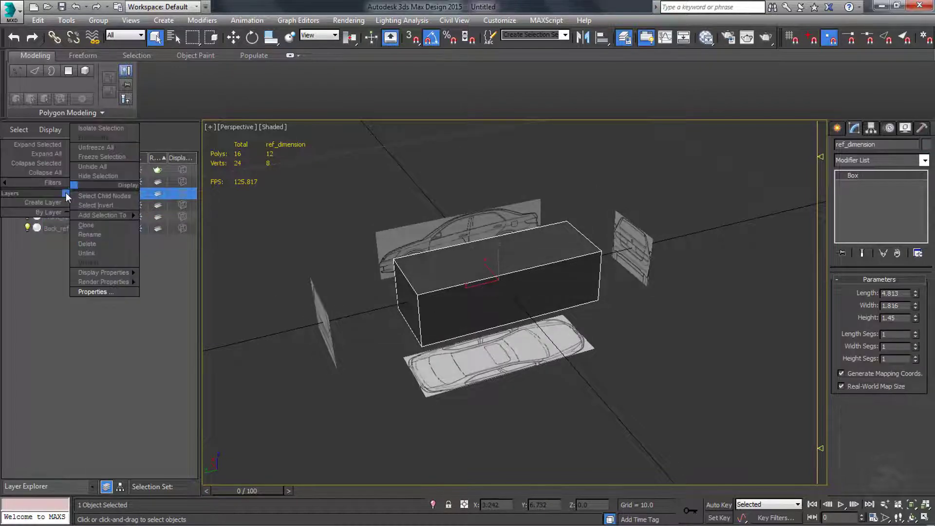
pyautogui.click(96, 292)
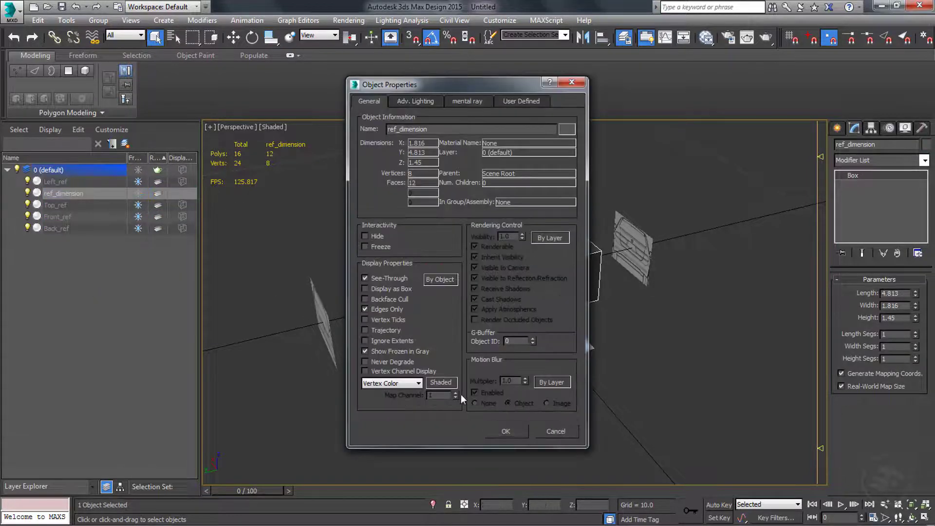
pyautogui.click(506, 431)
pyautogui.moveTo(504, 362); pyautogui.dragTo(503, 397, button='middle')
pyautogui.moveTo(503, 397)
pyautogui.keyDown('alt'); pyautogui.mouseDown(button='middle')
pyautogui.moveTo(478, 369)
pyautogui.moveTo(479, 391)
pyautogui.moveTo(490, 394)
pyautogui.mouseUp(button='middle'); pyautogui.keyUp('alt')
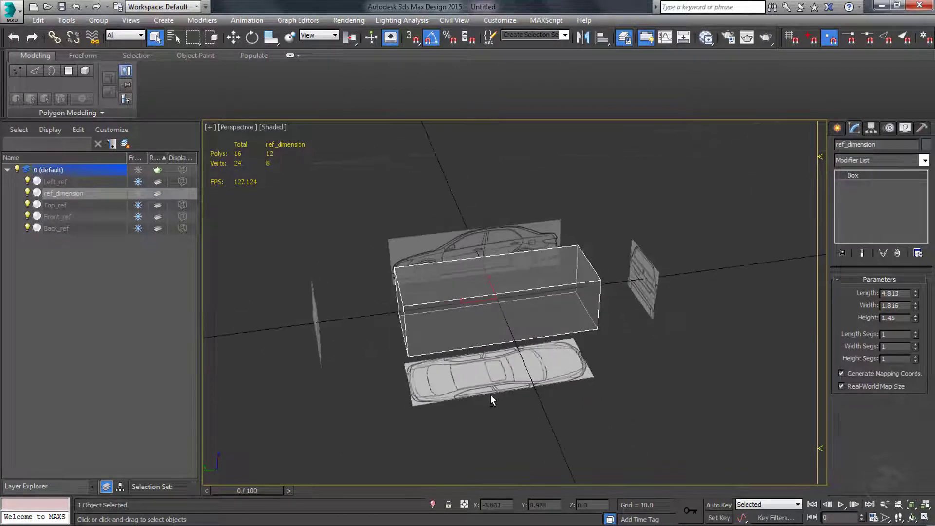
# Step: Hide Back_ref in the Front view to check how the front blueprint fits the reference box
pyautogui.press('l')
pyautogui.press('f')
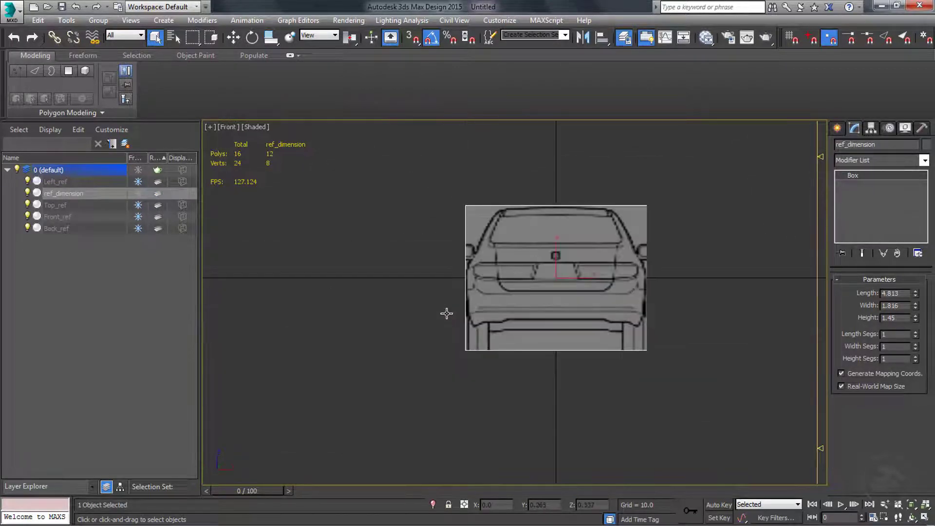
pyautogui.click(28, 228)
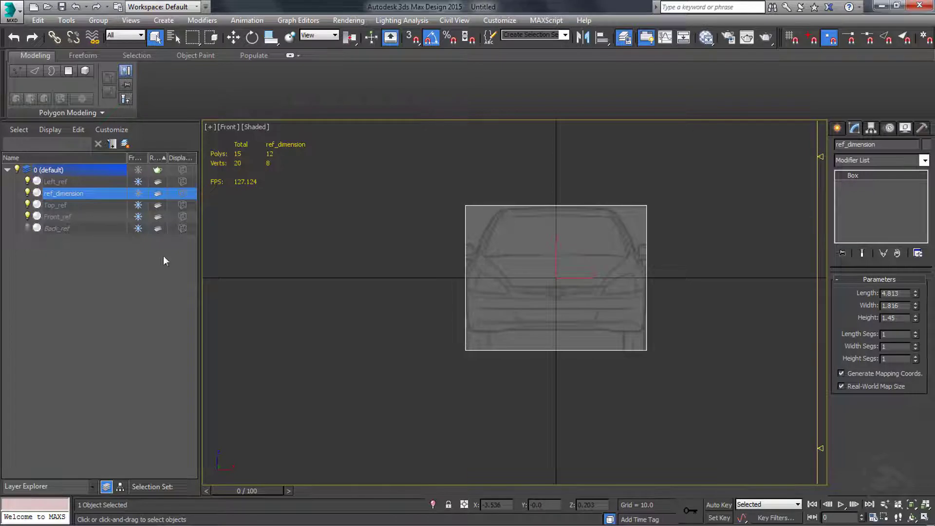
pyautogui.click(211, 141)
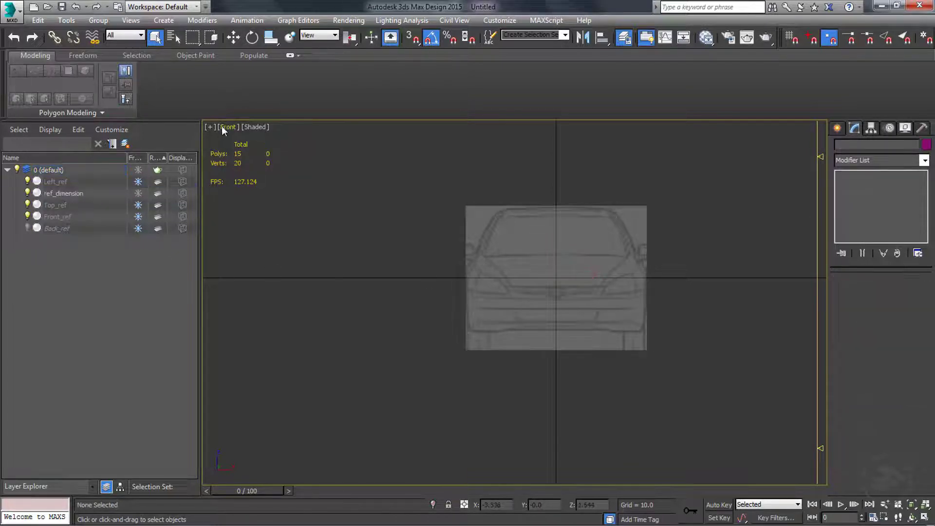
# Step: Switch to the Back view, show Back_ref again and temporarily hide Front_ref to check the rear blueprint
pyautogui.click(221, 125)
pyautogui.click(249, 233)
pyautogui.click(28, 228)
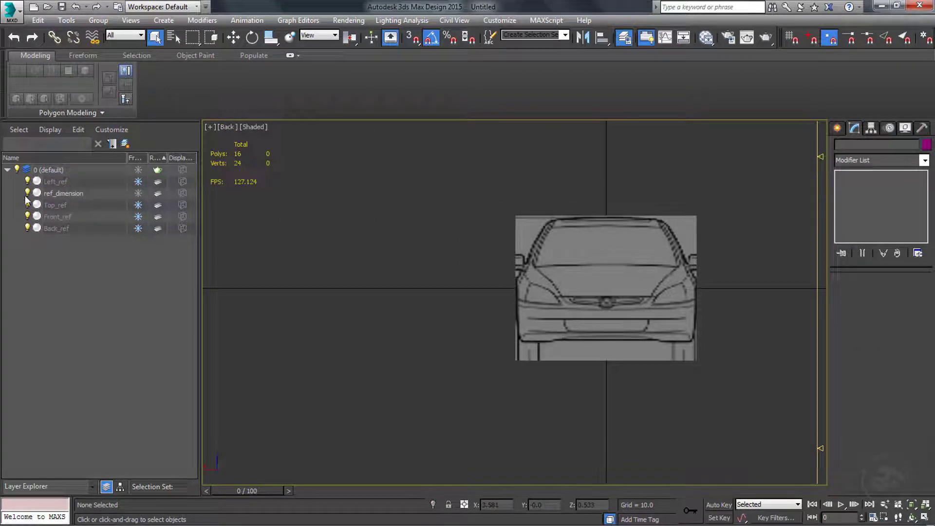
pyautogui.click(28, 216)
pyautogui.scroll(5, 604, 285)
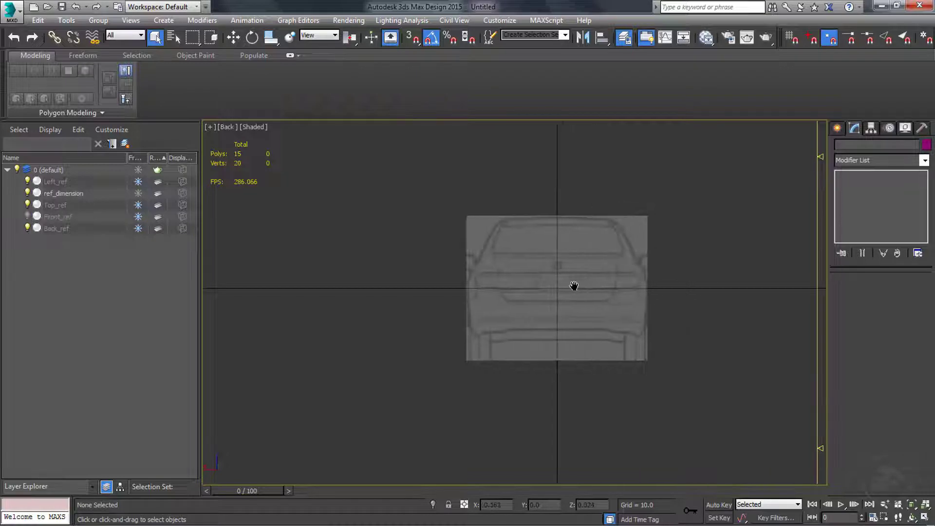
pyautogui.click(28, 216)
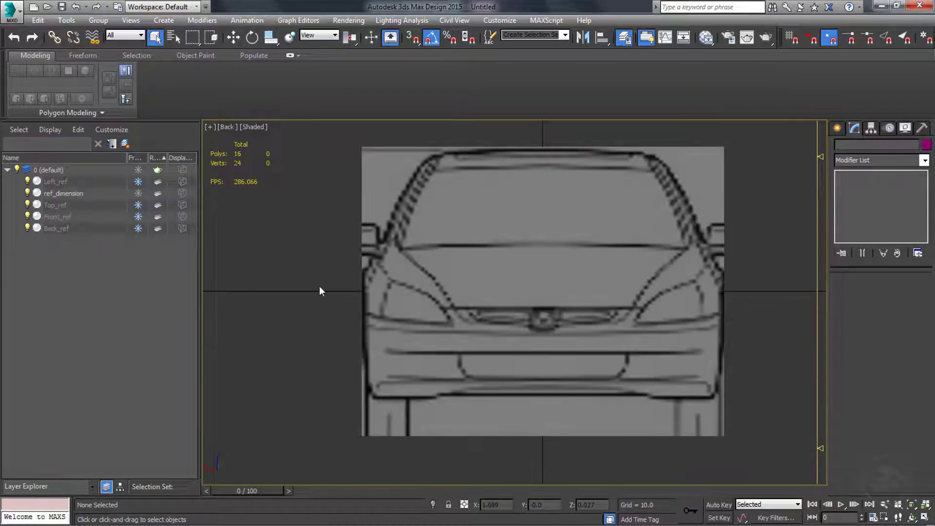
# Step: Check the side blueprint against ref_dimension in the Left view by toggling the box's visibility, and return to Perspective
pyautogui.press('l')
pyautogui.scroll(4, 569, 285)
pyautogui.moveTo(568, 290); pyautogui.dragTo(603, 249, button='middle')
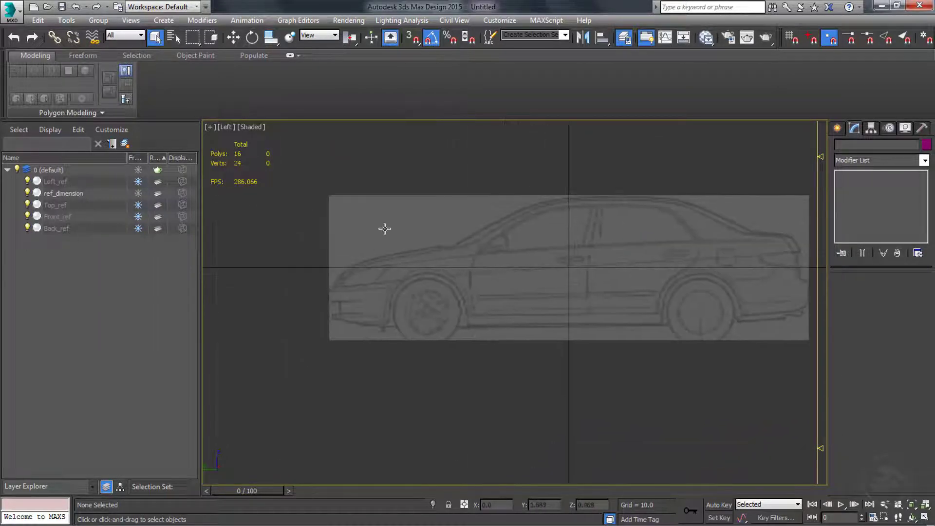
pyautogui.click(383, 228)
pyautogui.click(27, 194)
pyautogui.scroll(4, 323, 266)
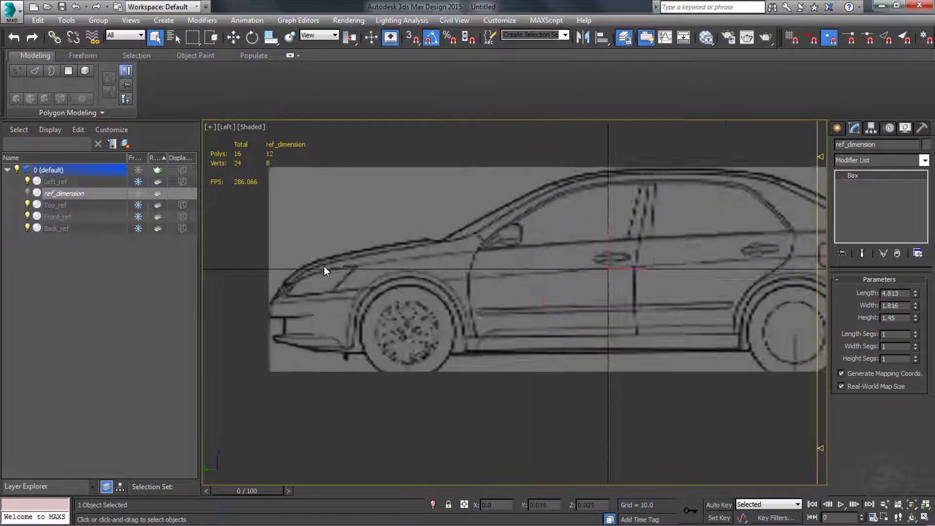
pyautogui.scroll(-4, 418, 276)
pyautogui.click(27, 192)
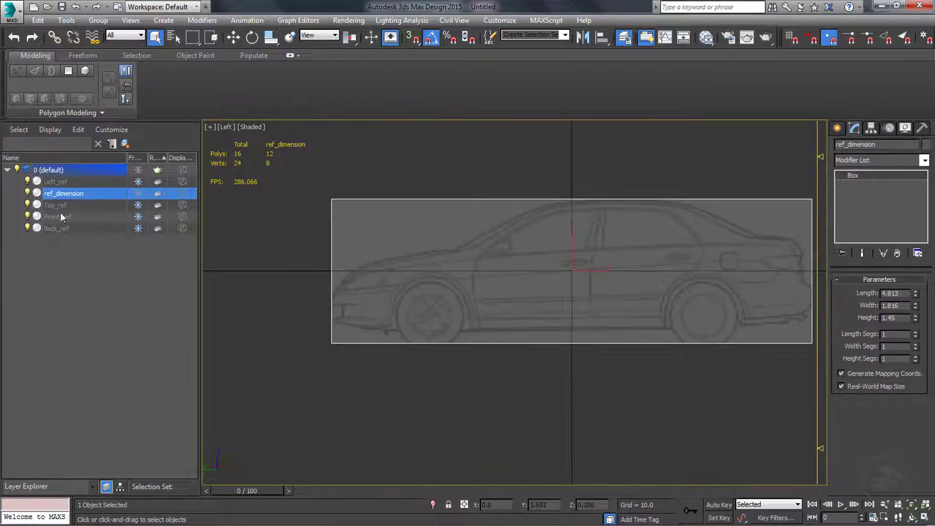
pyautogui.moveTo(410, 270); pyautogui.dragTo(407, 283, button='middle')
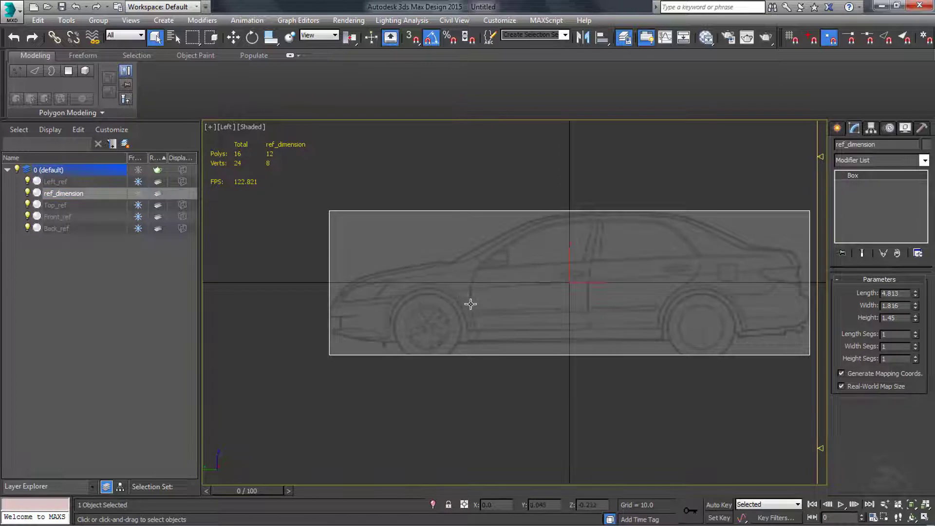
pyautogui.press('p')
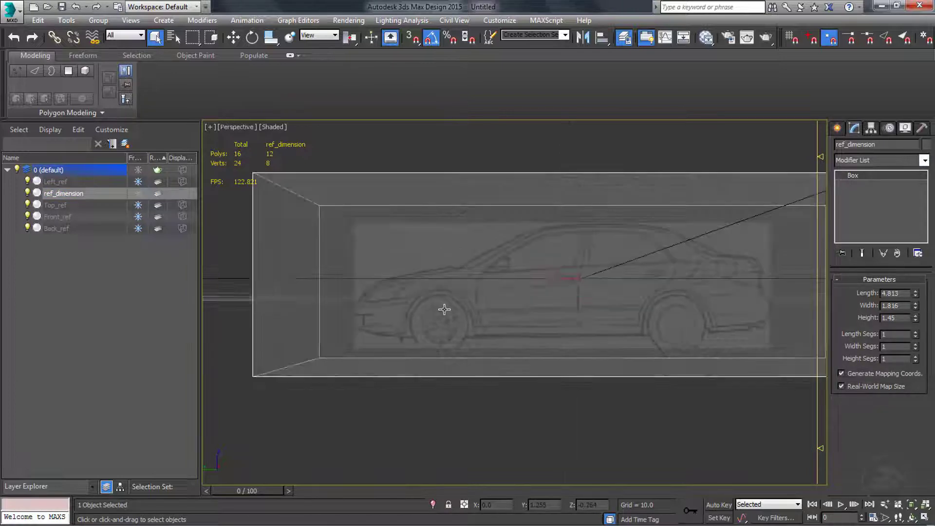
# Step: Create a Grid helper about 1.71 long and 4.96 wide around the side blueprint in the Left view
pyautogui.keyDown('alt'); pyautogui.moveTo(445, 309); pyautogui.dragTo(469, 376, button='middle'); pyautogui.keyUp('alt')
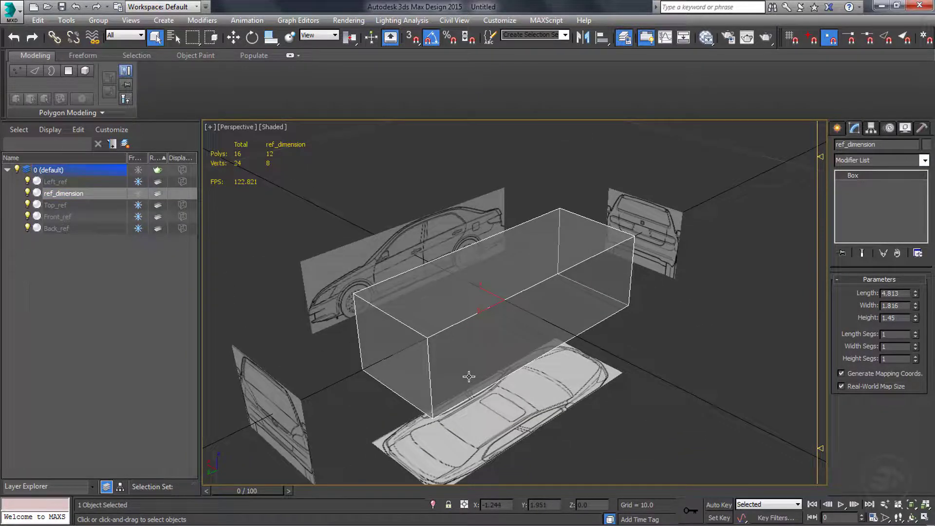
pyautogui.moveTo(514, 345); pyautogui.dragTo(553, 295, button='middle')
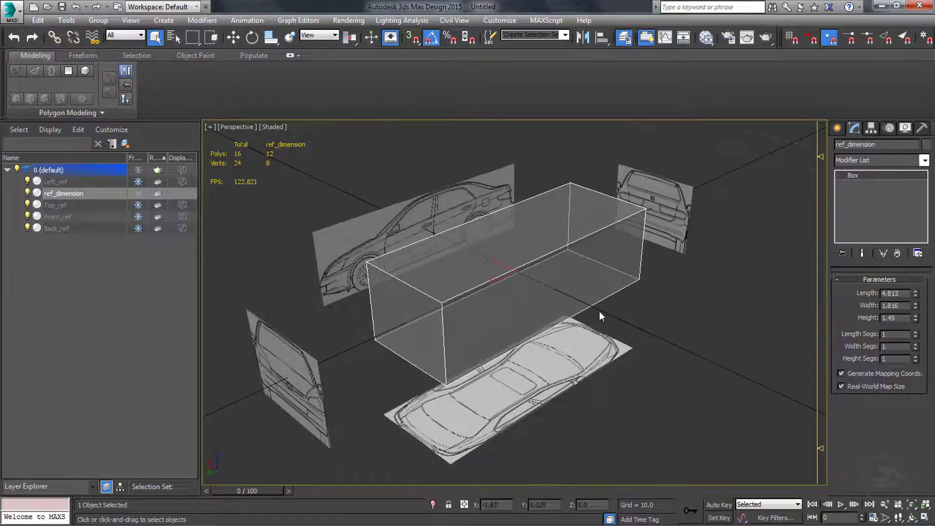
pyautogui.click(840, 129)
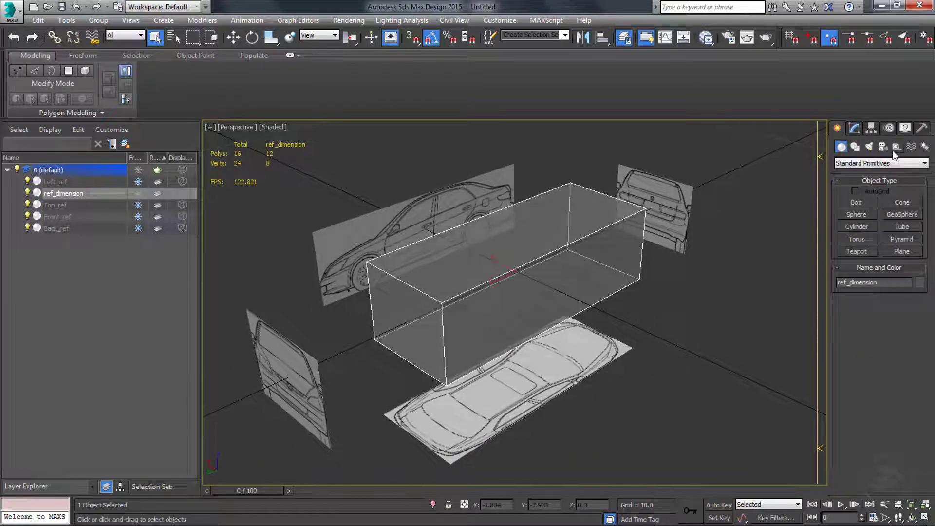
pyautogui.click(896, 147)
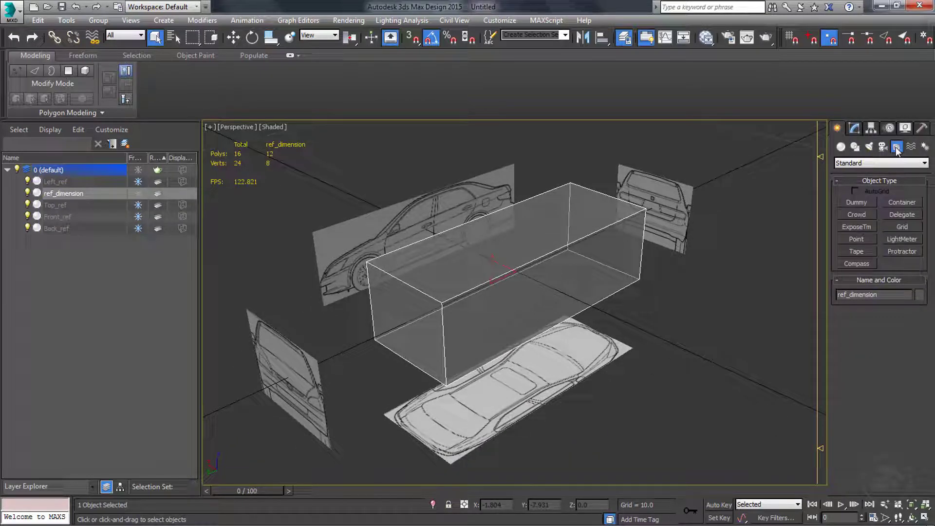
pyautogui.click(904, 227)
pyautogui.keyDown('alt'); pyautogui.moveTo(655, 309); pyautogui.dragTo(605, 259, button='middle'); pyautogui.keyUp('alt')
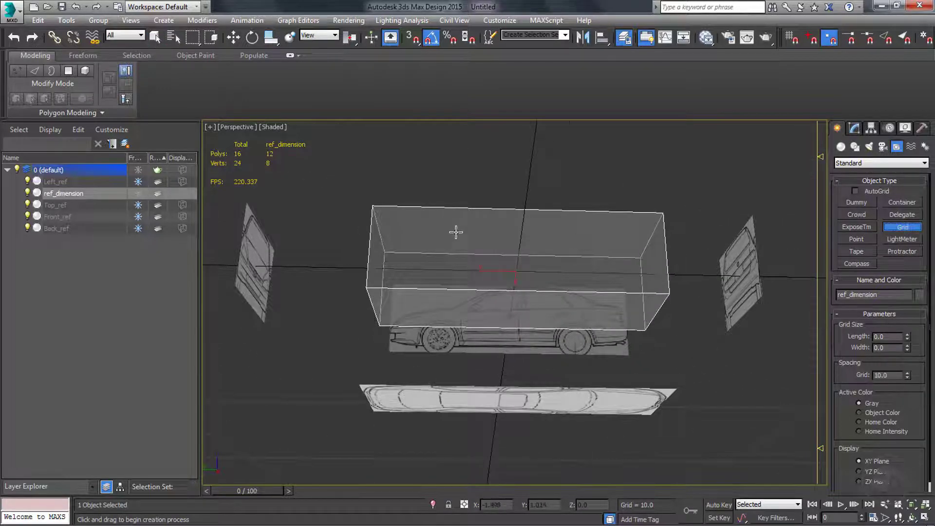
pyautogui.press('l')
pyautogui.moveTo(322, 197); pyautogui.dragTo(816, 367)
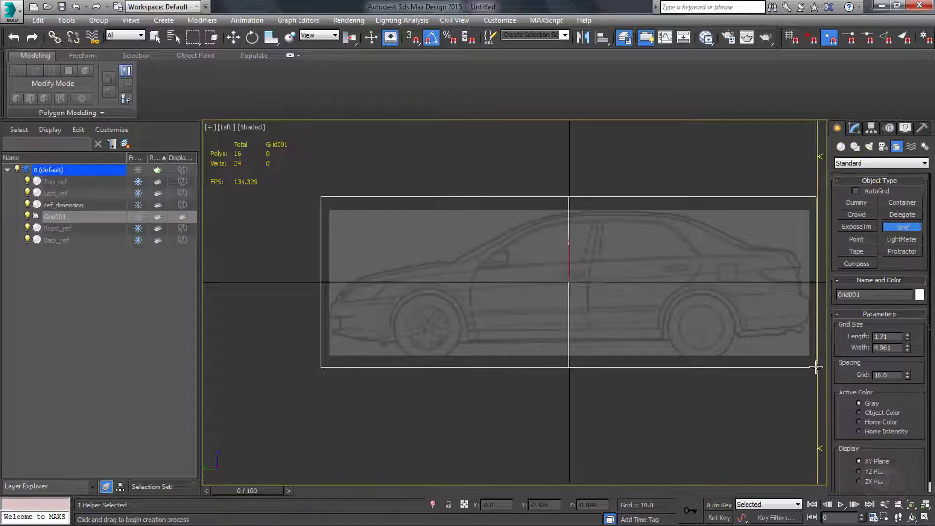
# Step: Move the grid along X to about -0.908, aligning it with the reference box's side edge in the Top view
pyautogui.scroll(-3, 589, 295)
pyautogui.press('p')
pyautogui.keyDown('alt'); pyautogui.moveTo(453, 344); pyautogui.dragTo(525, 372, button='middle'); pyautogui.keyUp('alt')
pyautogui.press('w')
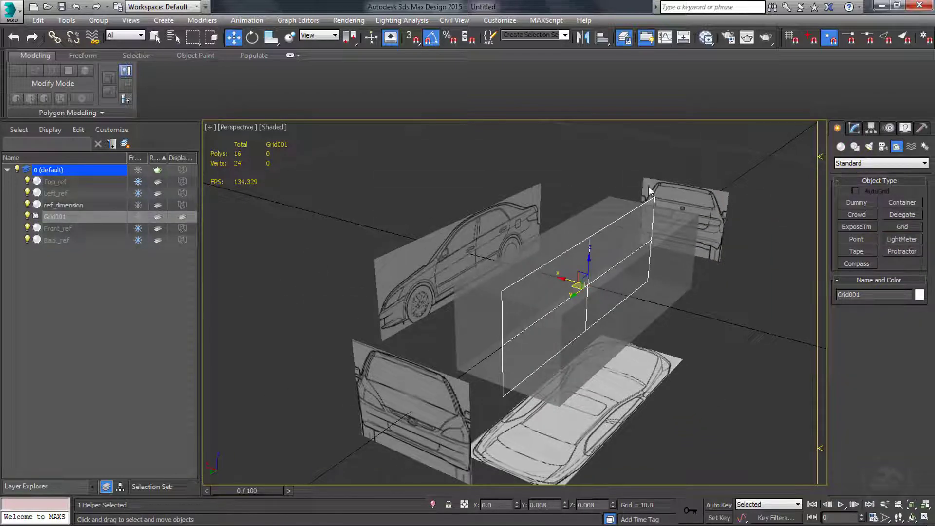
pyautogui.moveTo(563, 276); pyautogui.dragTo(610, 288)
pyautogui.press('t')
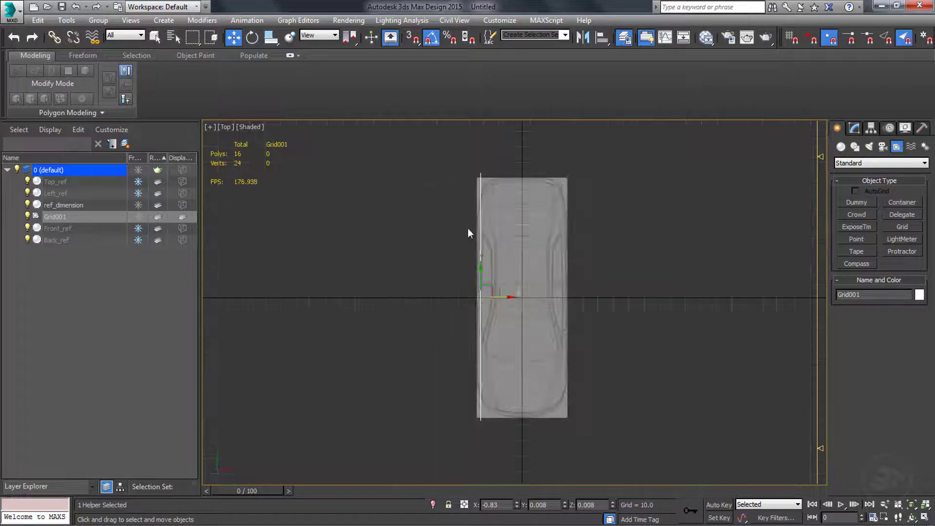
pyautogui.scroll(5, 468, 292)
pyautogui.scroll(4, 450, 292)
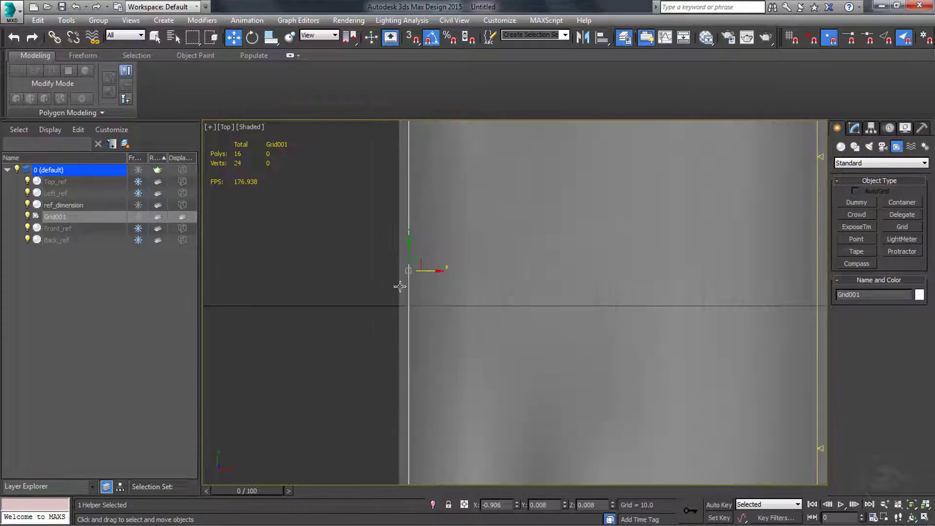
pyautogui.moveTo(426, 254); pyautogui.dragTo(385, 253, button='middle')
pyautogui.moveTo(384, 254); pyautogui.dragTo(388, 256)
pyautogui.scroll(-10, 389, 259)
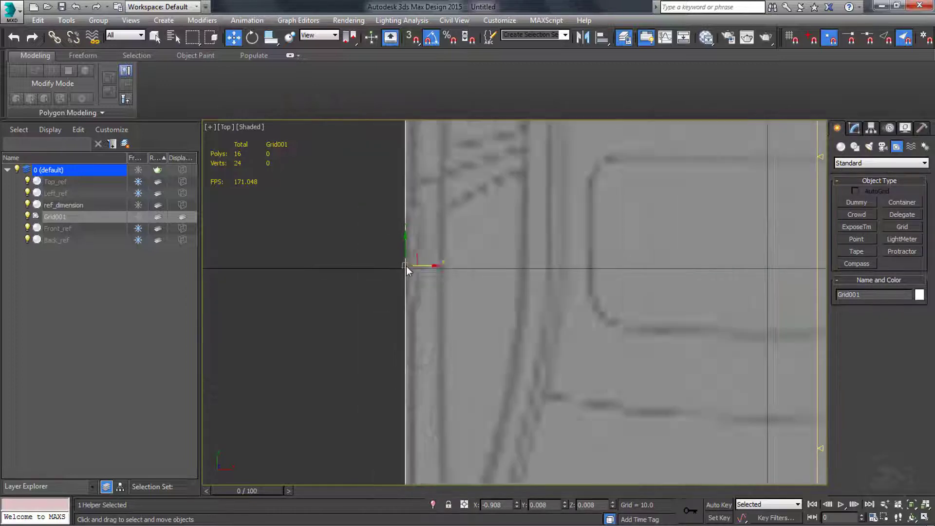
# Step: Make the side grid the active construction grid in Perspective and clear the selection
pyautogui.press('p')
pyautogui.keyDown('alt'); pyautogui.moveTo(353, 322); pyautogui.dragTo(481, 278, button='middle'); pyautogui.keyUp('alt')
pyautogui.scroll(-5, 481, 278)
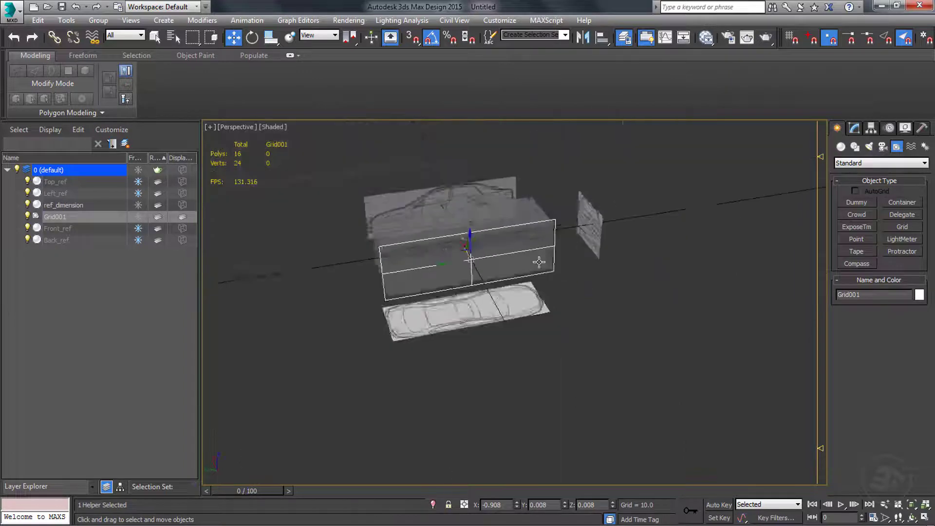
pyautogui.rightClick(478, 267)
pyautogui.click(458, 249)
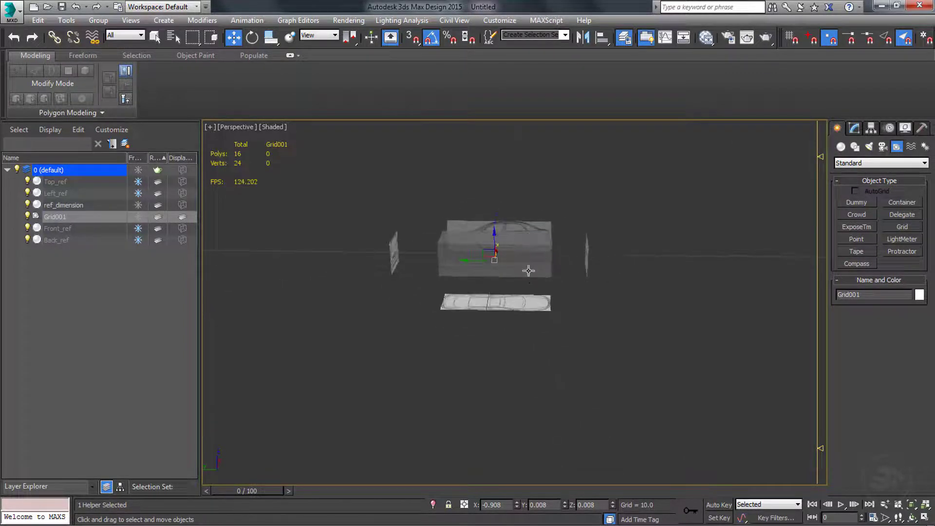
pyautogui.click(528, 265)
pyautogui.click(602, 287)
pyautogui.scroll(-6, 604, 292)
pyautogui.scroll(8, 604, 296)
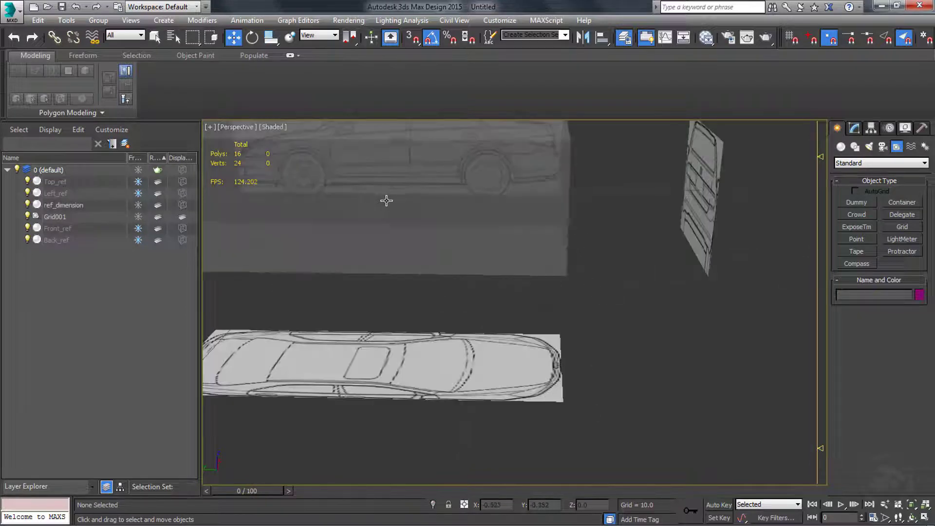
pyautogui.keyDown('alt'); pyautogui.moveTo(386, 200); pyautogui.dragTo(518, 311, button='middle'); pyautogui.keyUp('alt')
pyautogui.scroll(-4, 514, 302)
pyautogui.scroll(3, 434, 274)
pyautogui.scroll(-2, 434, 274)
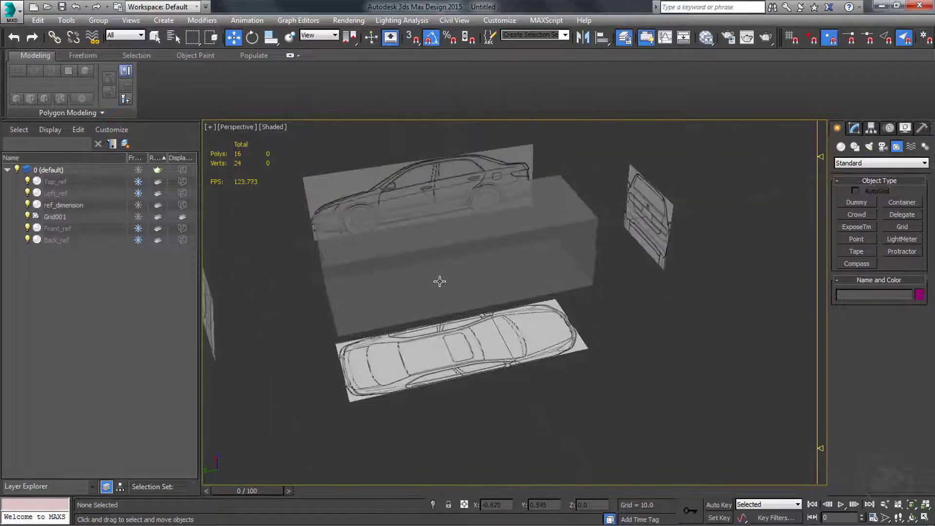
# Step: Draw a three-point test line over the reference box in Perspective to try out the active grid
pyautogui.click(855, 128)
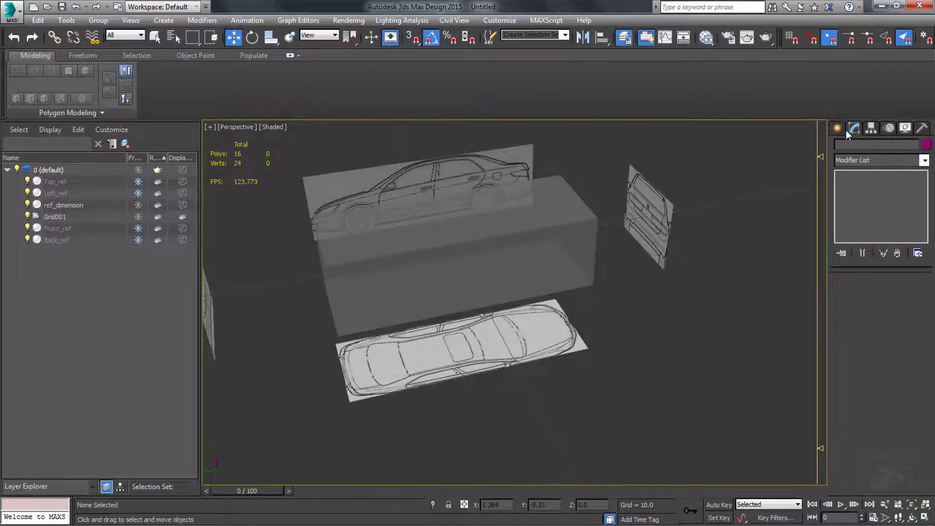
pyautogui.click(837, 127)
pyautogui.click(840, 147)
pyautogui.click(855, 147)
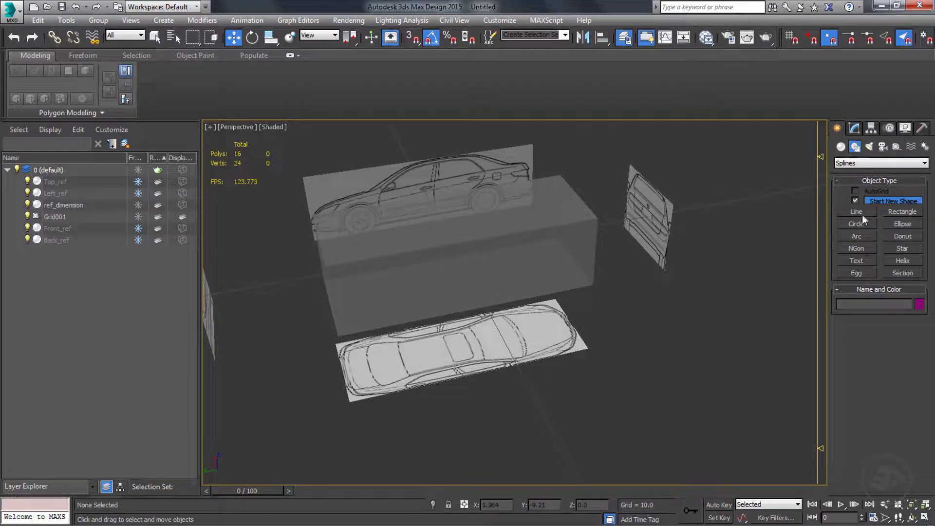
pyautogui.click(857, 211)
pyautogui.click(343, 307)
pyautogui.click(387, 257)
pyautogui.click(502, 257)
pyautogui.rightClick(502, 257)
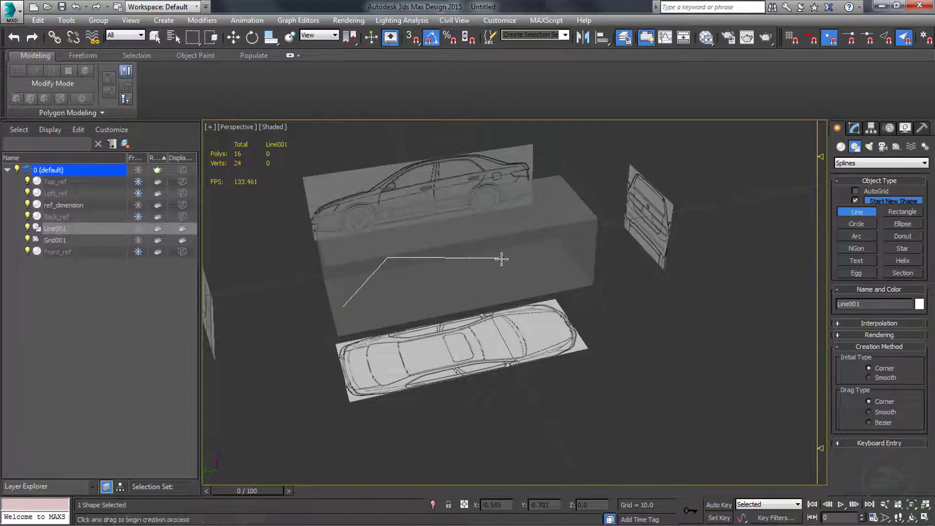
# Step: Inspect from several angles where the test line lies relative to the box, and delete it
pyautogui.scroll(-2, 502, 282)
pyautogui.keyDown('alt'); pyautogui.moveTo(447, 297); pyautogui.dragTo(503, 316, button='middle'); pyautogui.keyUp('alt')
pyautogui.scroll(5, 441, 283)
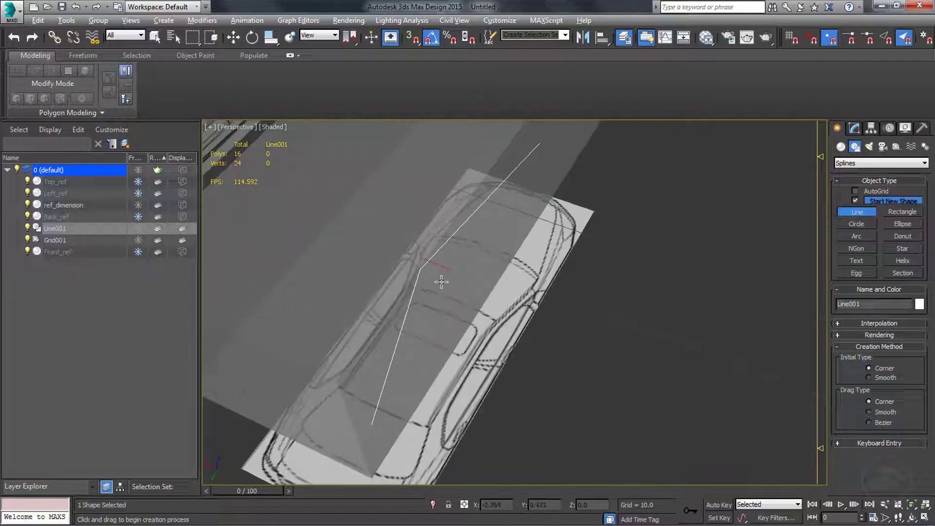
pyautogui.keyDown('alt'); pyautogui.moveTo(442, 281); pyautogui.dragTo(457, 228, button='middle'); pyautogui.keyUp('alt')
pyautogui.keyDown('alt'); pyautogui.moveTo(342, 292); pyautogui.dragTo(401, 372, button='middle'); pyautogui.keyUp('alt')
pyautogui.press('Delete')
# Step: Hide the ref_dimension box in the Left view so the front wheel area of the side blueprint is unobstructed
pyautogui.press('l')
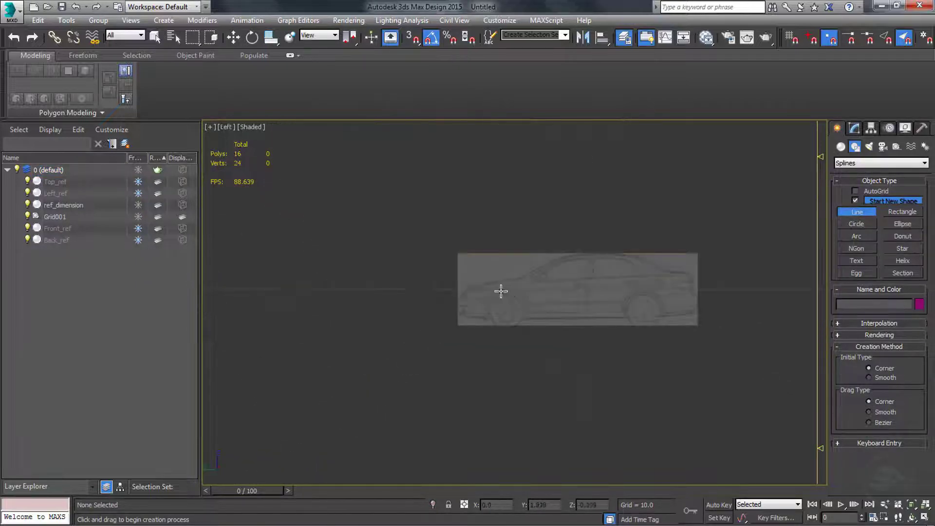
pyautogui.scroll(5, 502, 287)
pyautogui.moveTo(455, 287); pyautogui.dragTo(346, 292, button='middle')
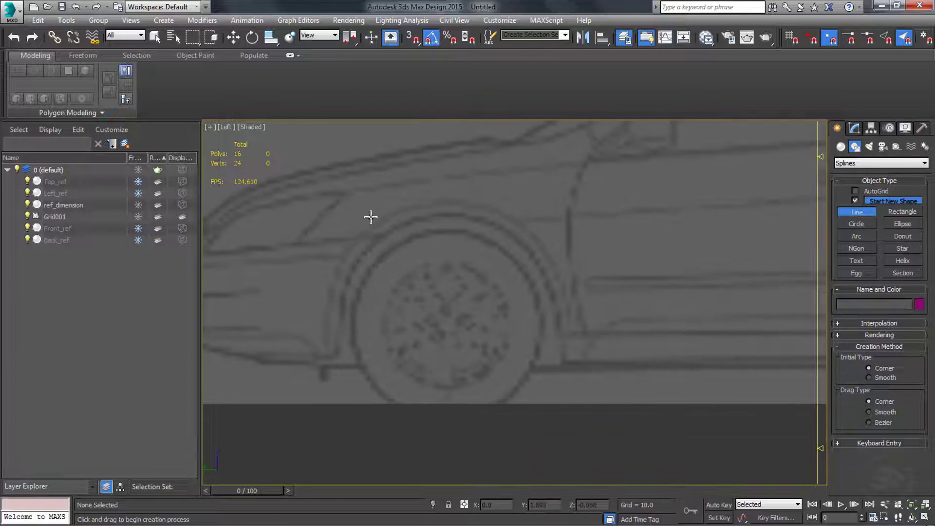
pyautogui.moveTo(388, 190); pyautogui.dragTo(449, 307, button='middle')
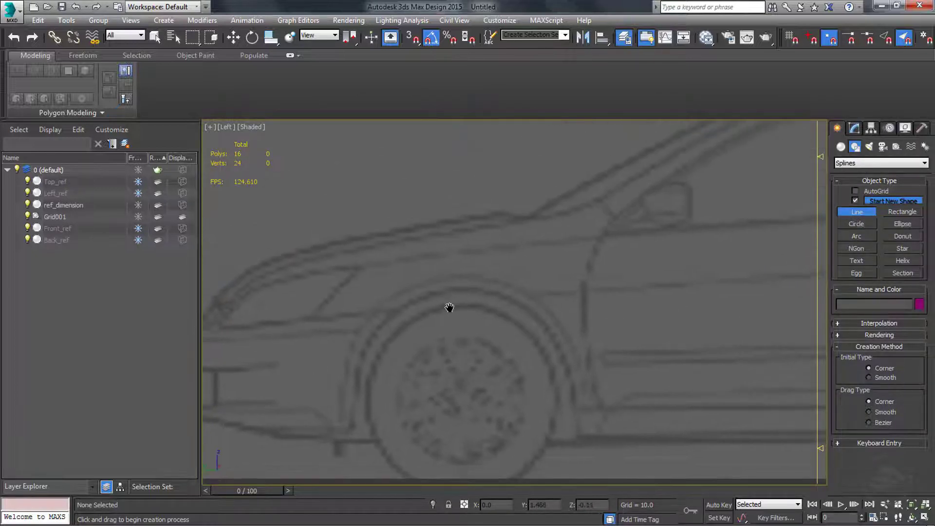
pyautogui.scroll(3, 385, 313)
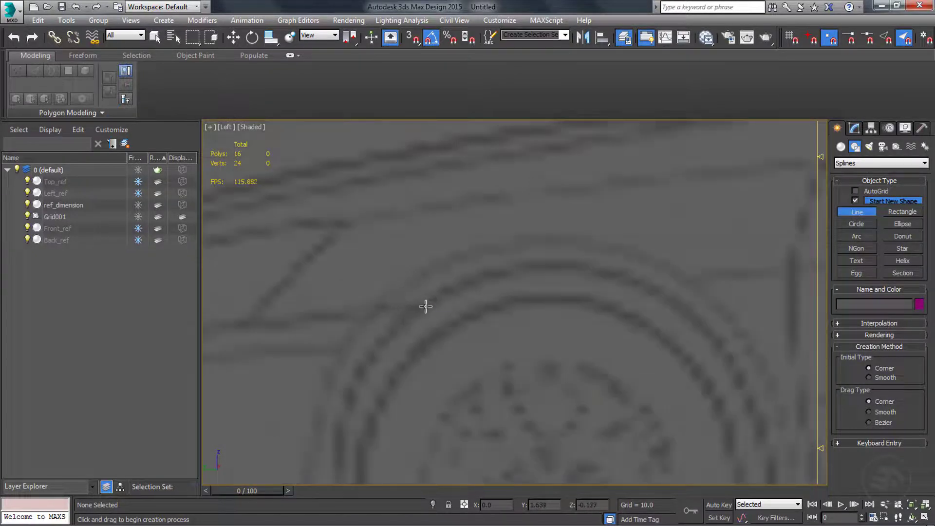
pyautogui.scroll(-5, 426, 306)
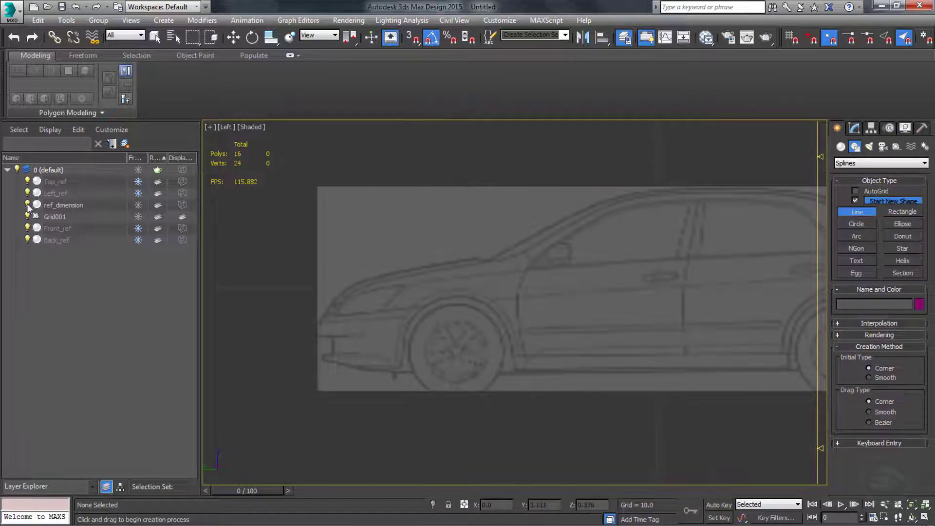
pyautogui.click(28, 205)
pyautogui.scroll(4, 429, 316)
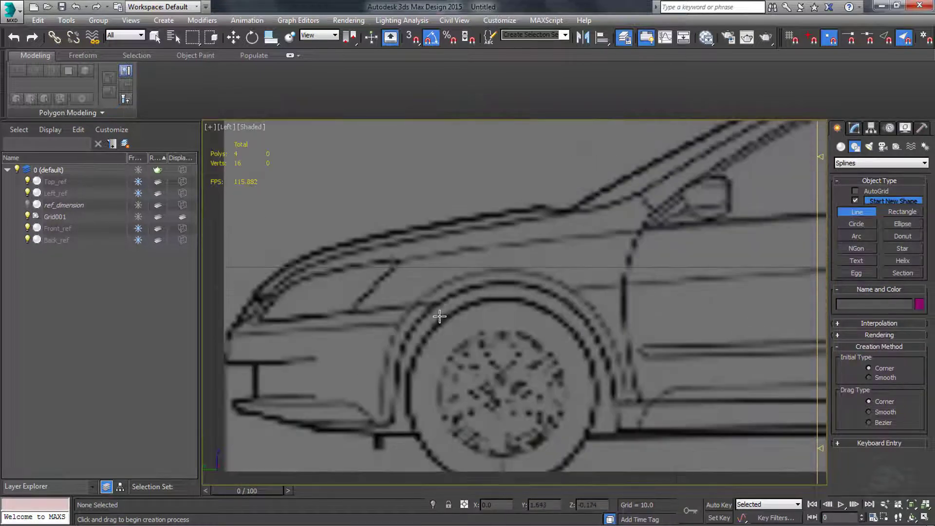
pyautogui.moveTo(652, 298); pyautogui.dragTo(569, 279, button='middle')
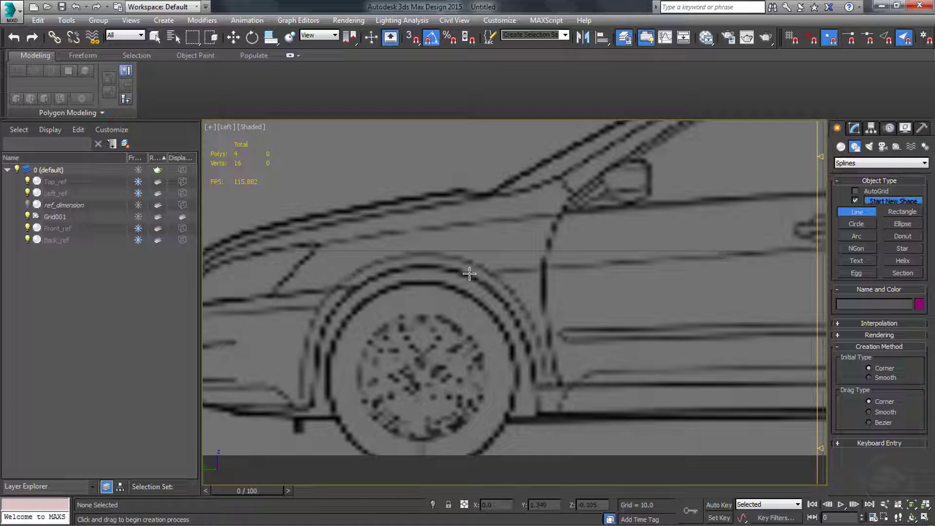
# Step: Set the maximum viewport display resolution for texture maps to 1024 pixels and apply it
pyautogui.click(257, 129)
pyautogui.click(282, 346)
pyautogui.click(367, 123)
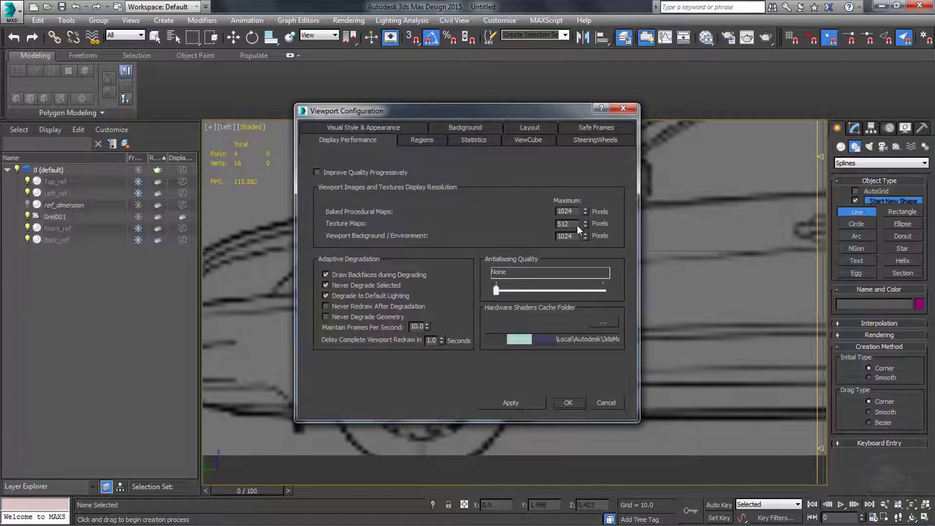
pyautogui.write('1024')
pyautogui.click(510, 402)
pyautogui.click(568, 403)
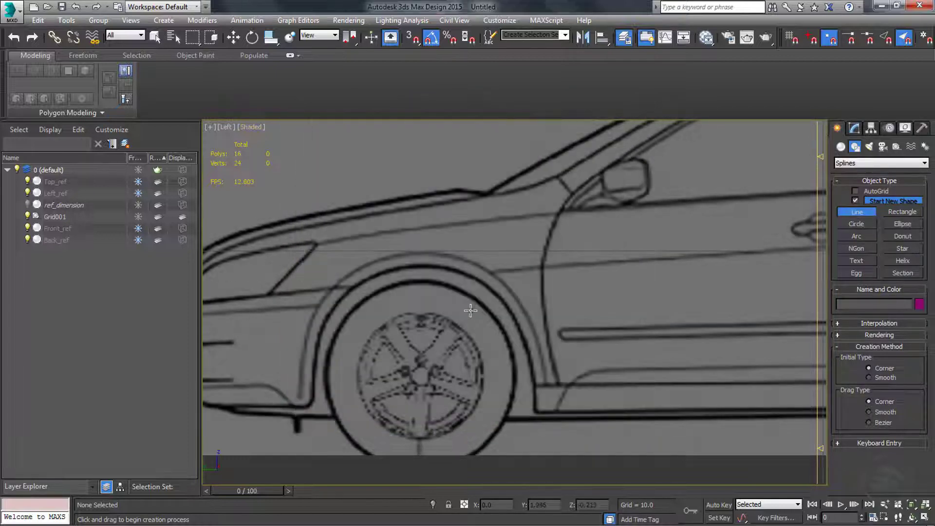
# Step: Start the front fender outline with a Line from the wheel arch along the headlight's rear edge and up to the door gap
pyautogui.scroll(4, 471, 309)
pyautogui.click(487, 254)
pyautogui.click(472, 255)
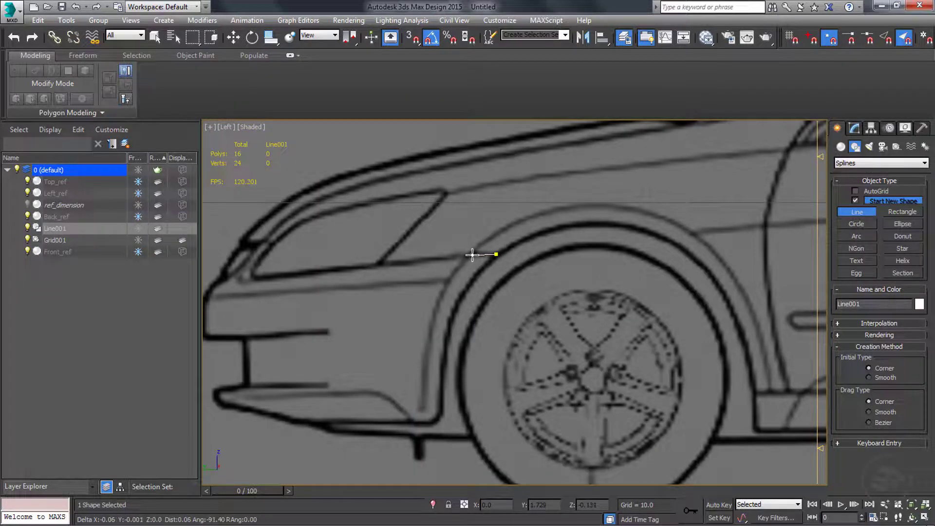
pyautogui.click(378, 265)
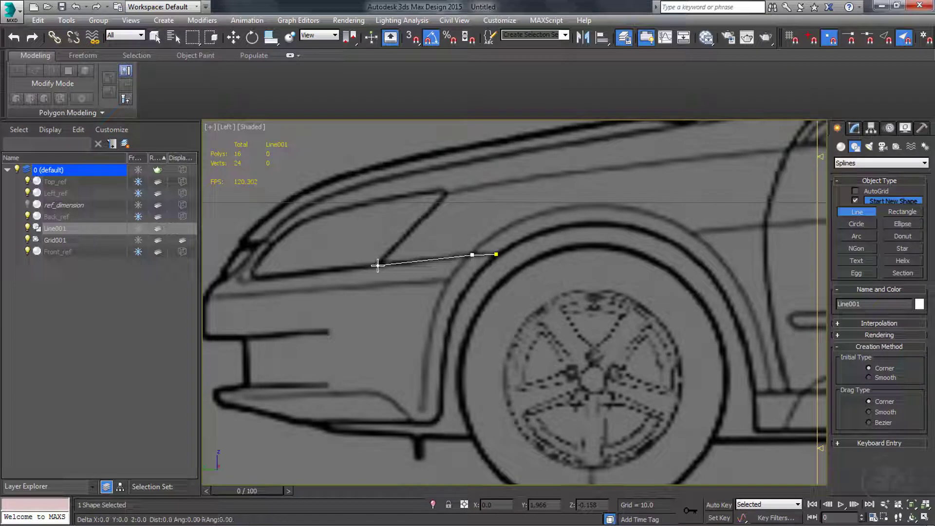
pyautogui.click(447, 191)
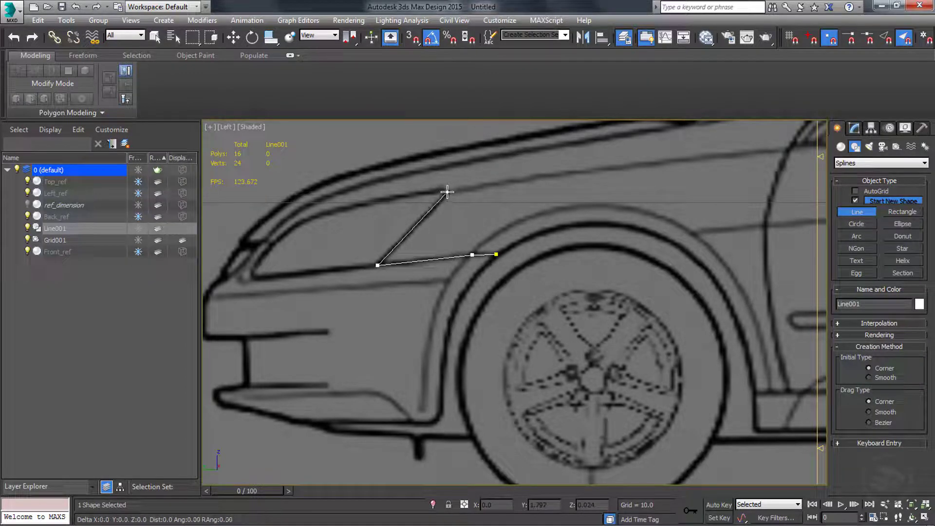
pyautogui.click(790, 147)
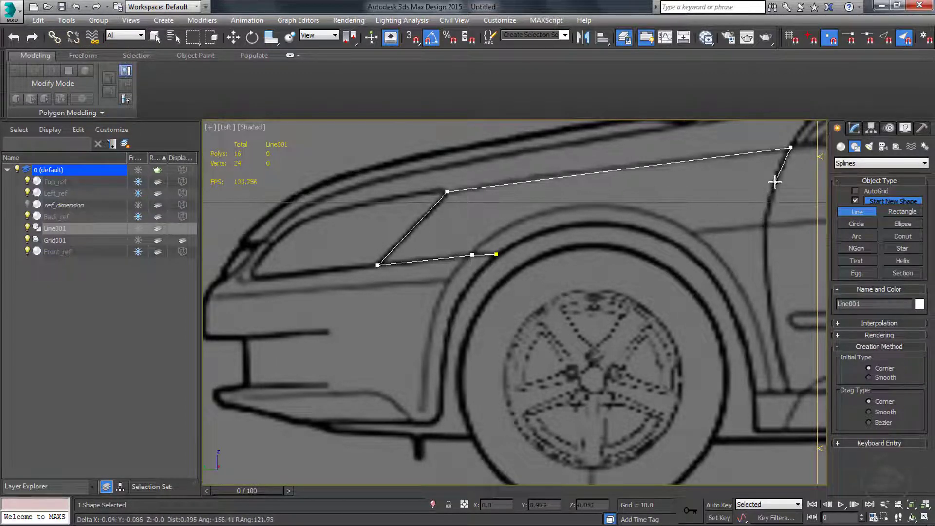
# Step: Continue the fender line down the curved front door gap to the fender's lower edge
pyautogui.click(775, 181)
pyautogui.click(765, 225)
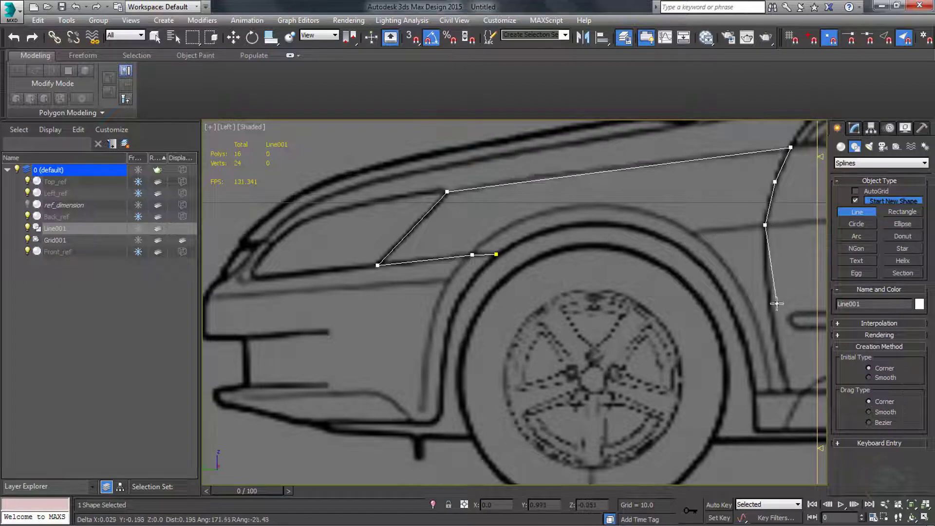
pyautogui.click(766, 273)
pyautogui.click(774, 331)
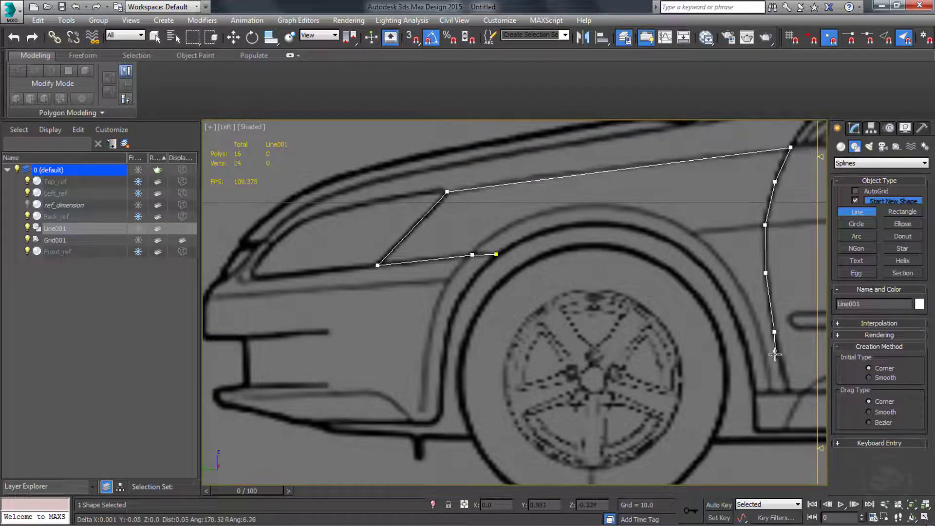
pyautogui.click(789, 392)
# Step: Trace the fender's short lower edge and the wheel arch back to the line's starting vertex, closing the spline
pyautogui.click(754, 393)
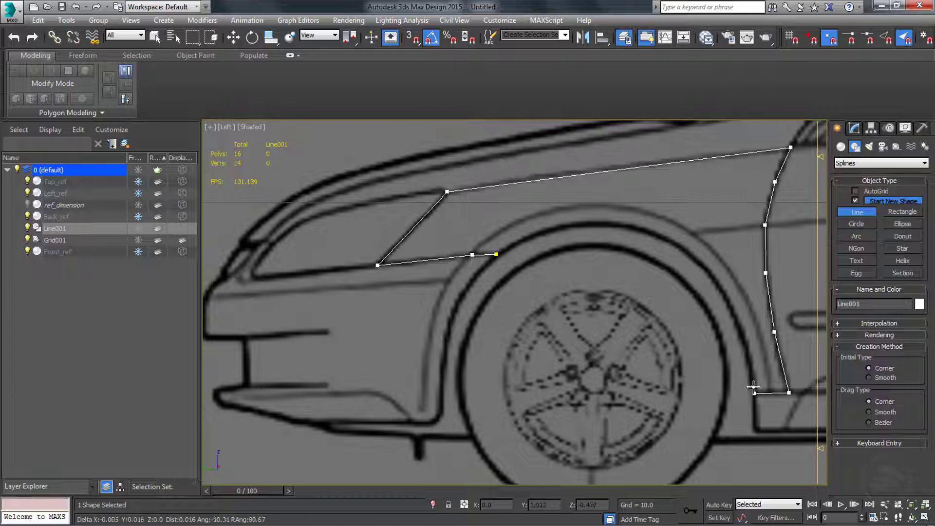
pyautogui.click(745, 346)
pyautogui.click(727, 297)
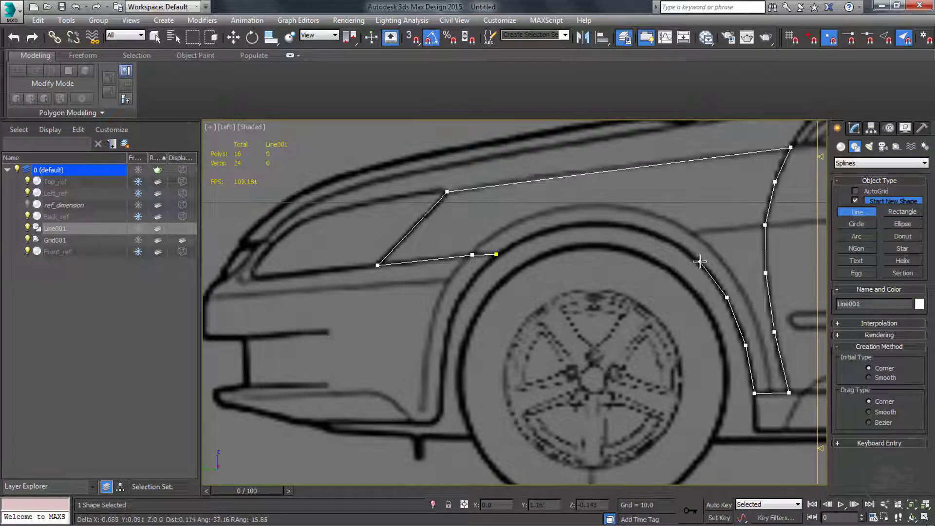
pyautogui.click(699, 262)
pyautogui.click(656, 234)
pyautogui.click(603, 224)
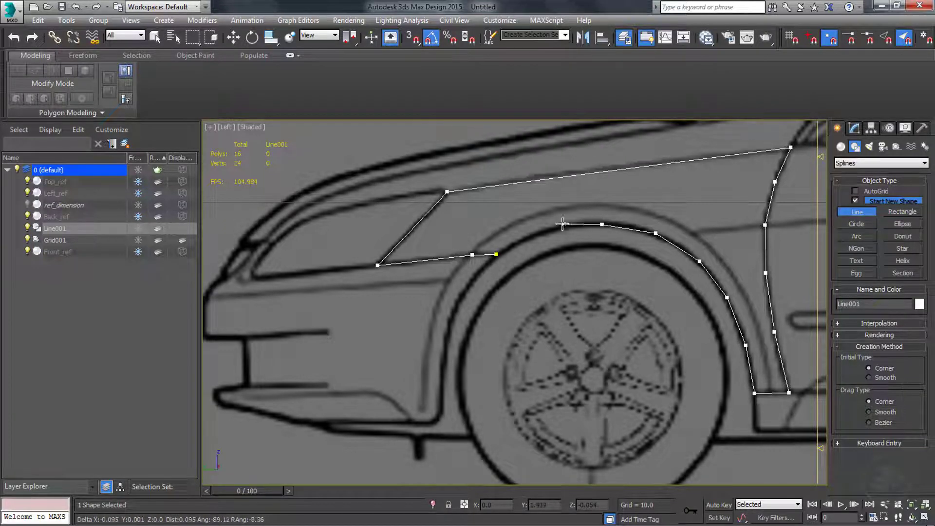
pyautogui.click(544, 230)
pyautogui.click(495, 254)
pyautogui.click(456, 305)
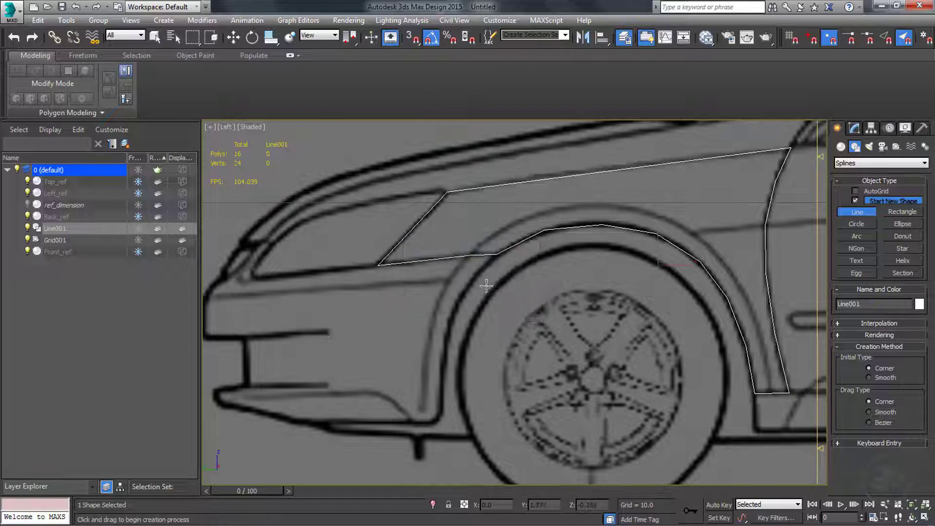
# Step: Hide the Back_ref plane in the Front view to expose the front blueprint beside the fender line
pyautogui.moveTo(530, 277); pyautogui.dragTo(486, 311, button='middle')
pyautogui.scroll(-5, 514, 305)
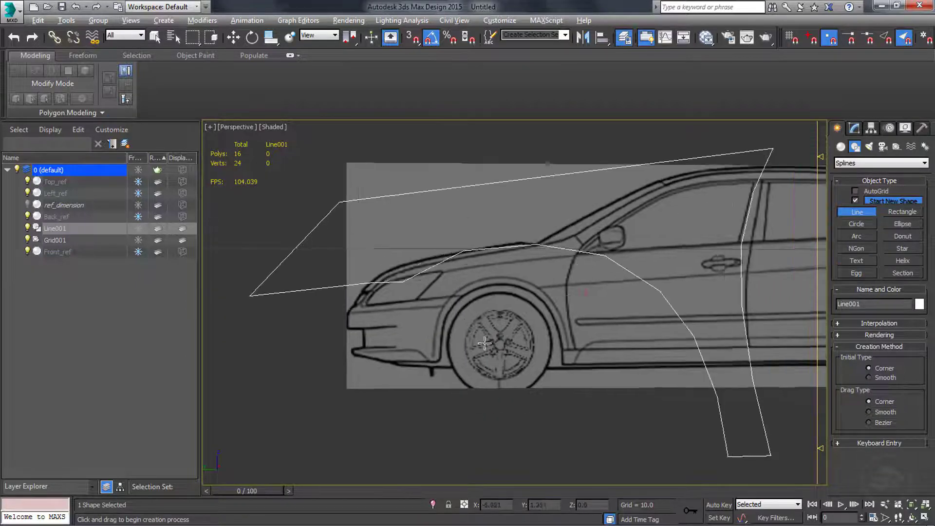
pyautogui.keyDown('alt'); pyautogui.moveTo(487, 343); pyautogui.dragTo(355, 370, button='middle'); pyautogui.keyUp('alt')
pyautogui.press('f')
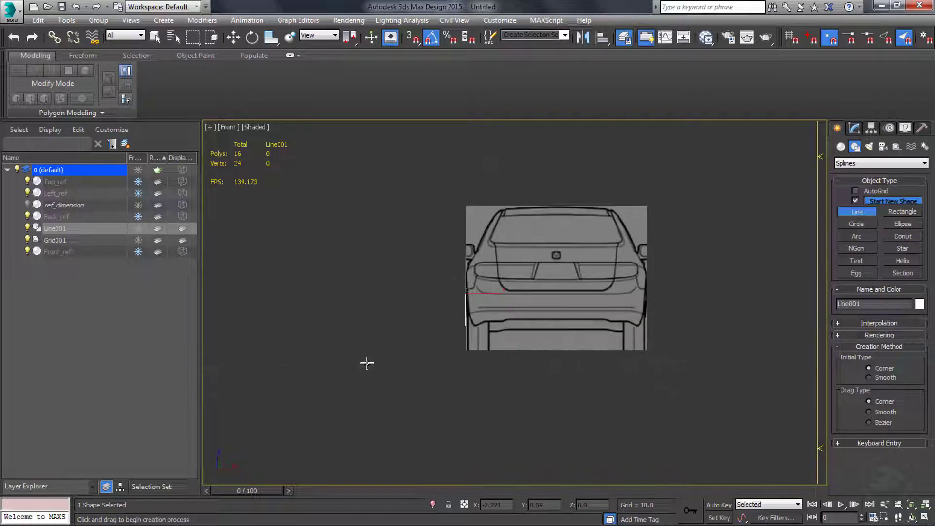
pyautogui.click(27, 216)
pyautogui.scroll(5, 455, 311)
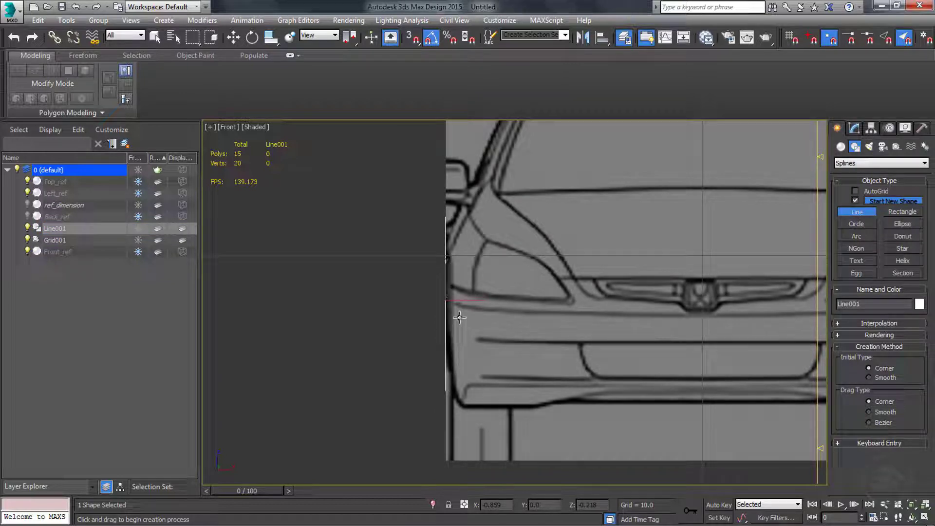
# Step: Examine the fender line's position against the car's top blueprint in the Top view
pyautogui.press('t')
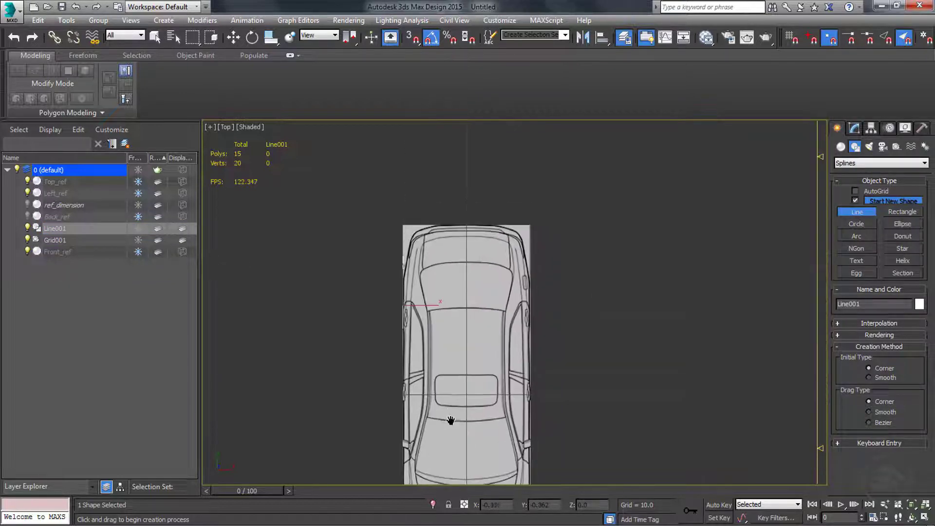
pyautogui.scroll(8, 416, 278)
pyautogui.scroll(-8, 417, 278)
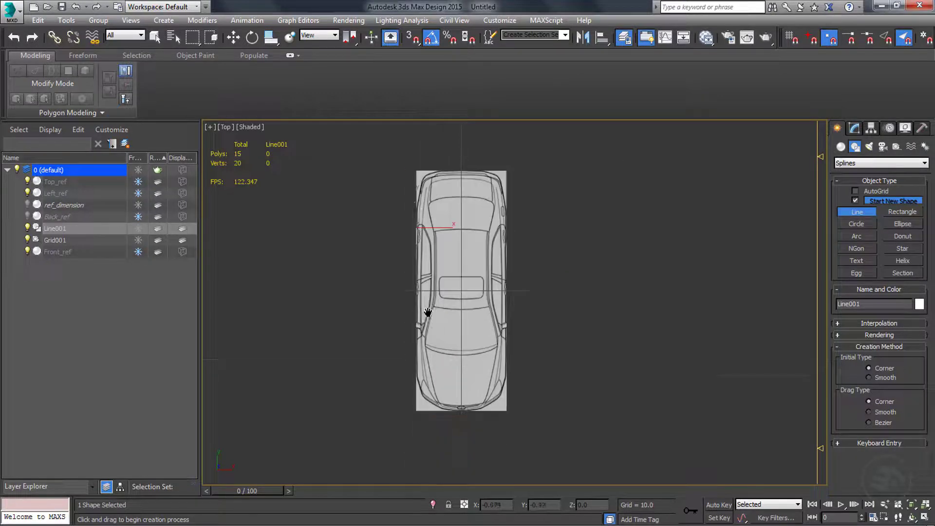
# Step: Switch to an orbited perspective view of the car references, leave line creation, and clear the selection
pyautogui.scroll(5, 413, 244)
pyautogui.scroll(-2, 389, 319)
pyautogui.scroll(-3, 389, 319)
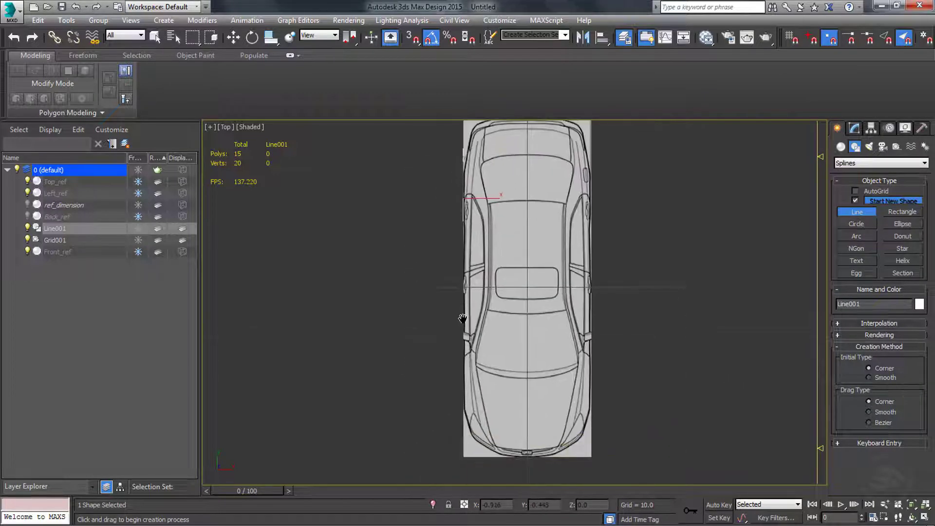
pyautogui.press('p')
pyautogui.keyDown('alt'); pyautogui.moveTo(459, 332); pyautogui.dragTo(526, 361, button='middle'); pyautogui.keyUp('alt')
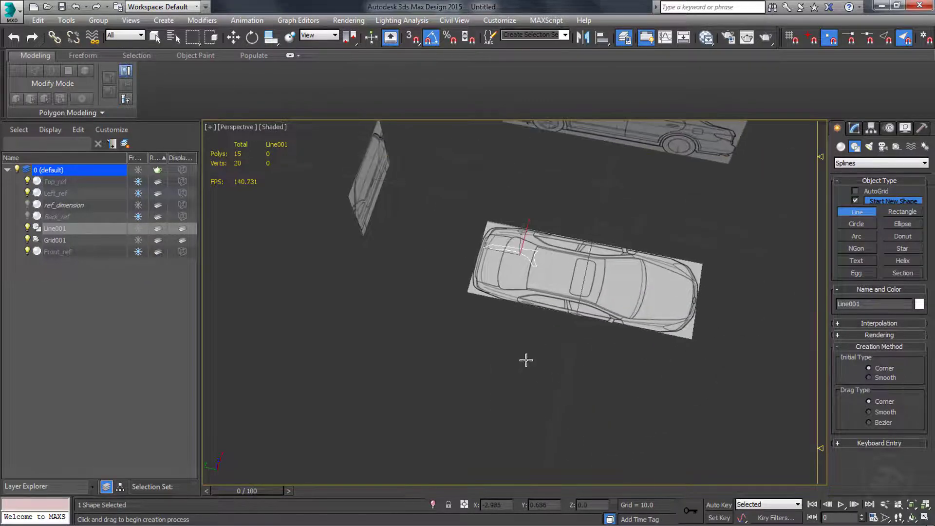
pyautogui.click(665, 295)
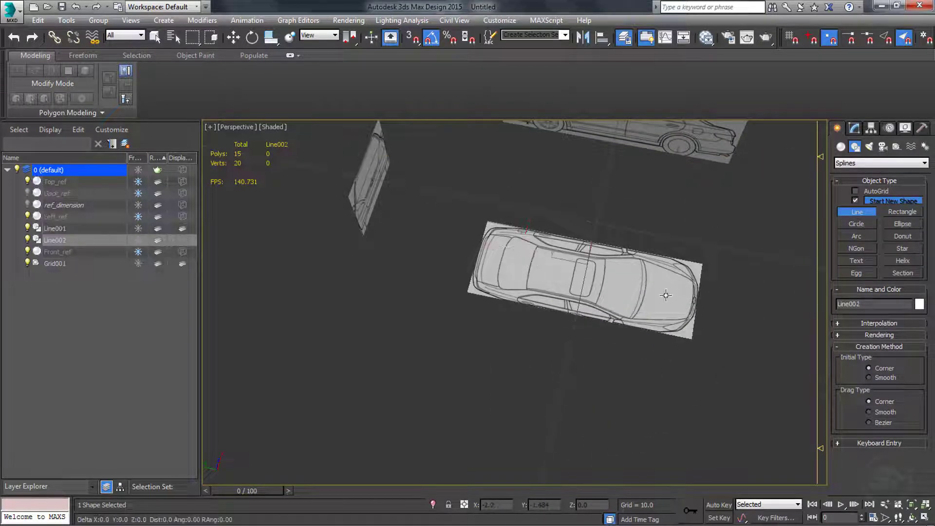
pyautogui.rightClick(650, 354)
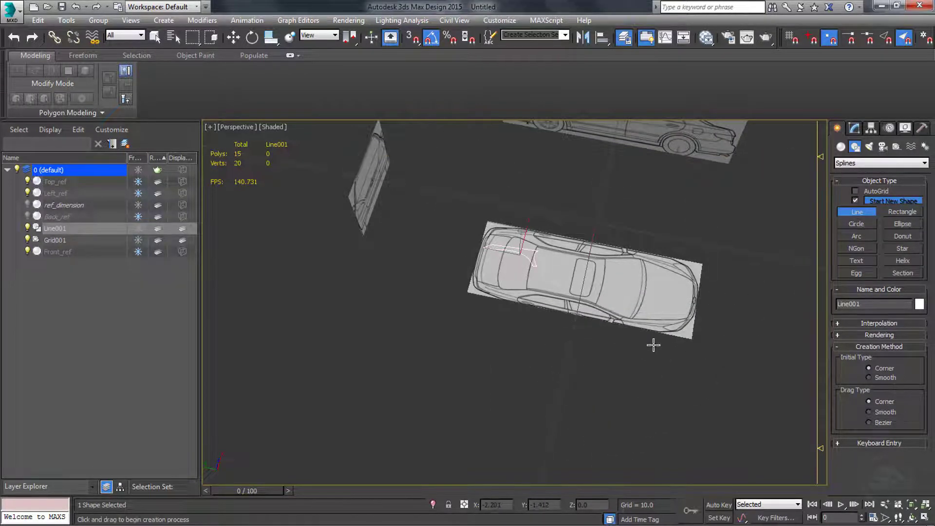
pyautogui.rightClick(317, 253)
pyautogui.click(656, 305)
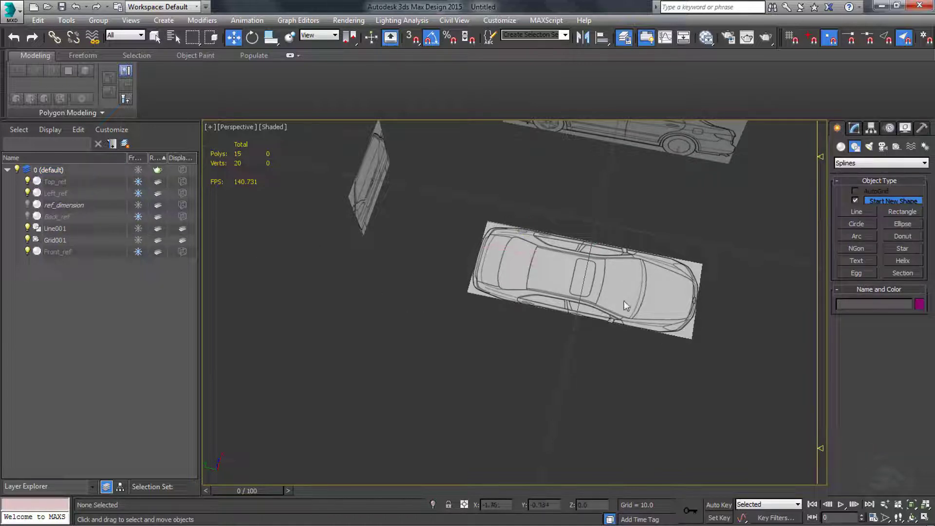
# Step: Select the Top_ref reference plane and bring up its modifier stack for editing
pyautogui.click(54, 194)
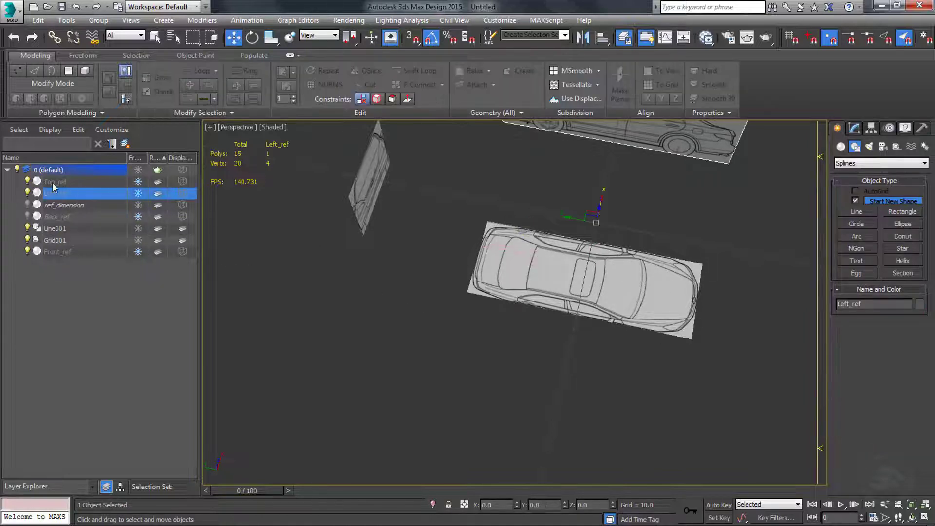
pyautogui.click(52, 182)
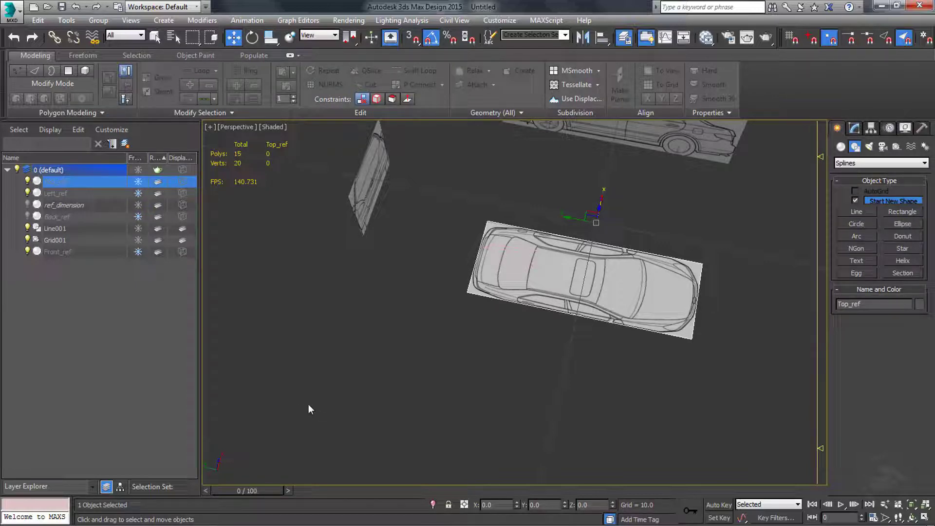
pyautogui.click(854, 128)
pyautogui.press('q')
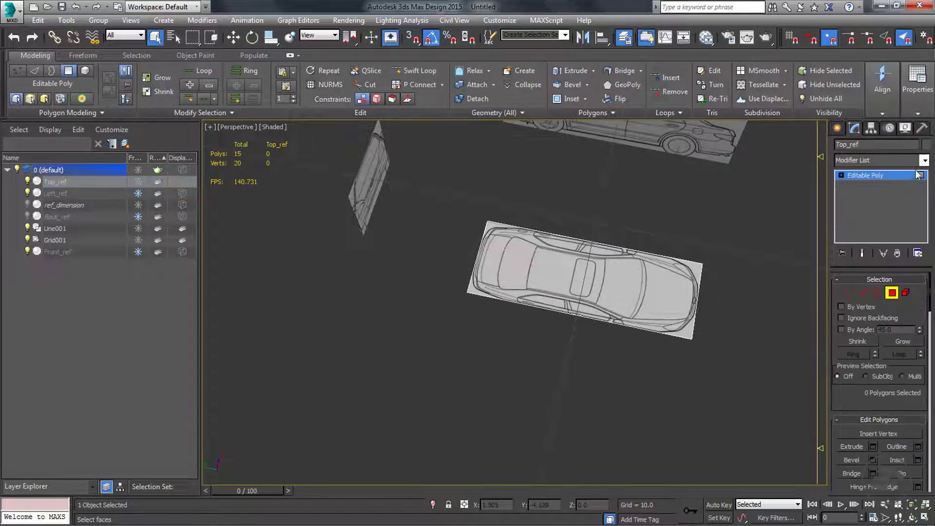
pyautogui.click(924, 161)
pyautogui.scroll(-10, 925, 201)
pyautogui.click(872, 334)
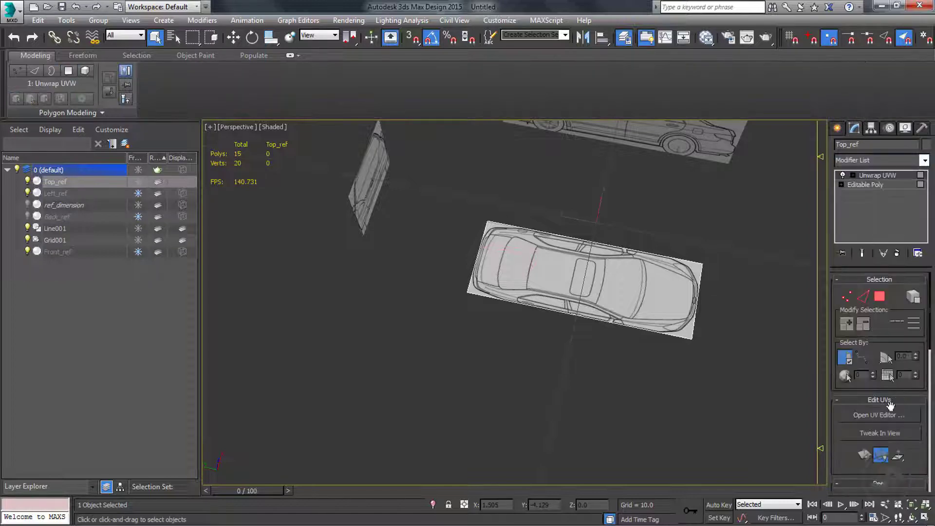
pyautogui.click(879, 414)
pyautogui.click(47, 430)
pyautogui.scroll(-5, 101, 331)
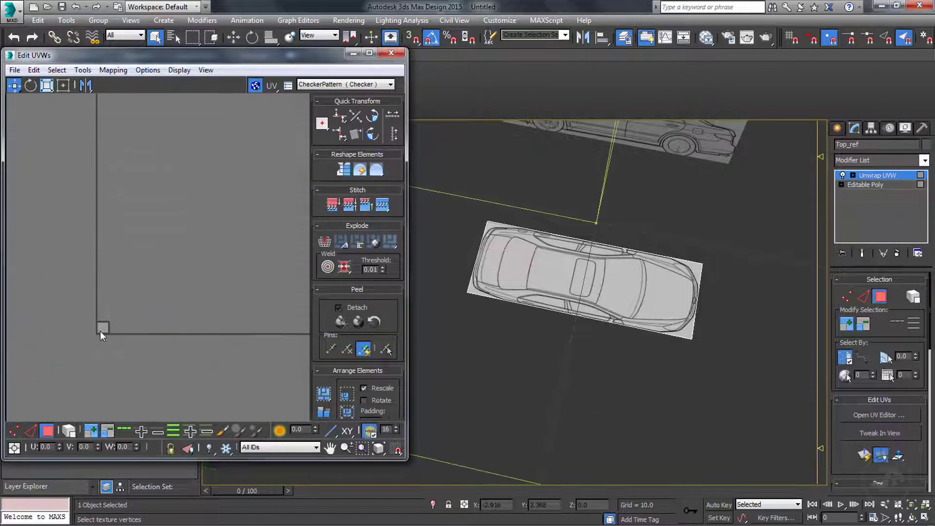
pyautogui.click(103, 327)
pyautogui.scroll(6, 106, 333)
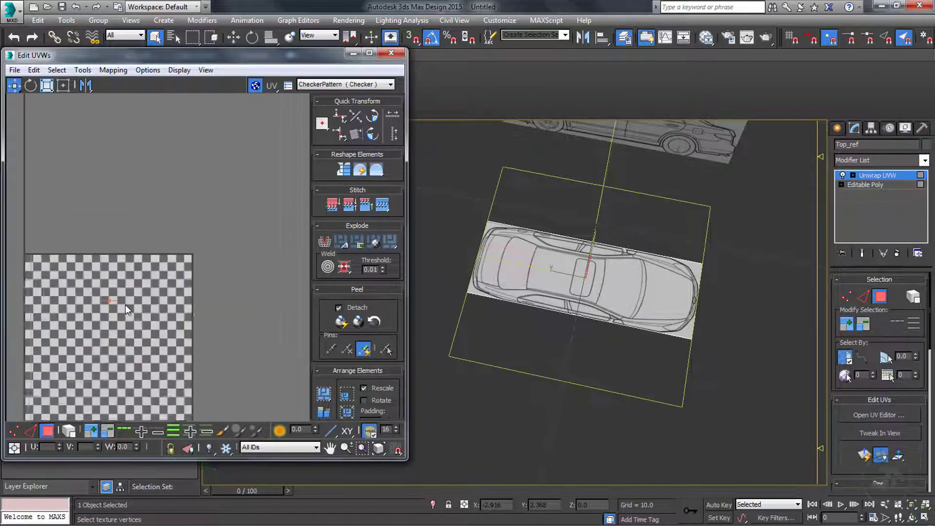
pyautogui.scroll(-2, 124, 305)
pyautogui.rightClick(876, 175)
pyautogui.click(804, 186)
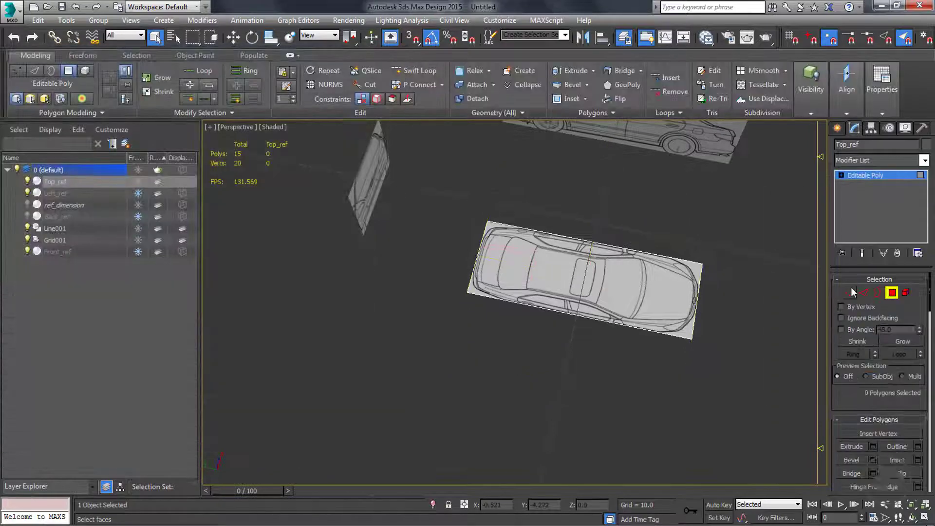
# Step: Apply Unwrap UVW to the selected Top_ref polygon and flip its UVs so the car's front points to the opposite end
pyautogui.click(924, 161)
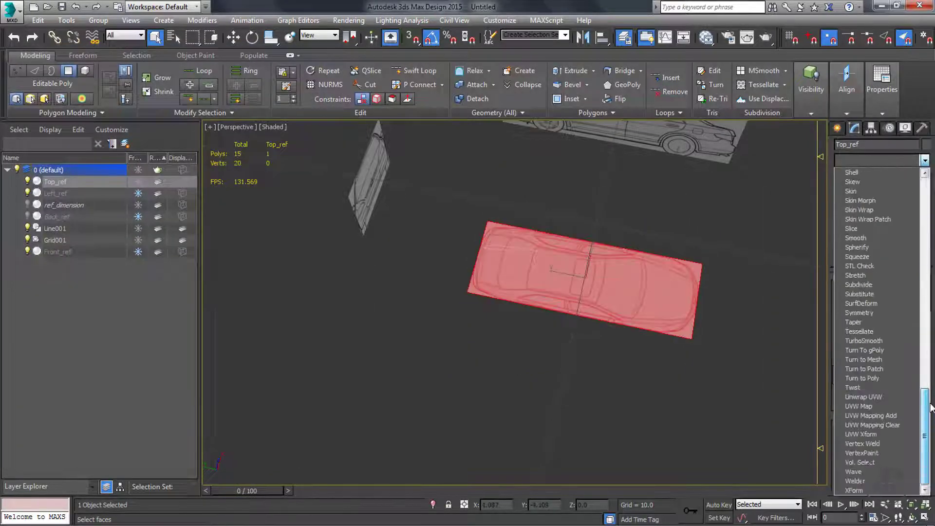
pyautogui.click(890, 398)
pyautogui.click(882, 415)
pyautogui.scroll(-2, 207, 242)
pyautogui.click(47, 431)
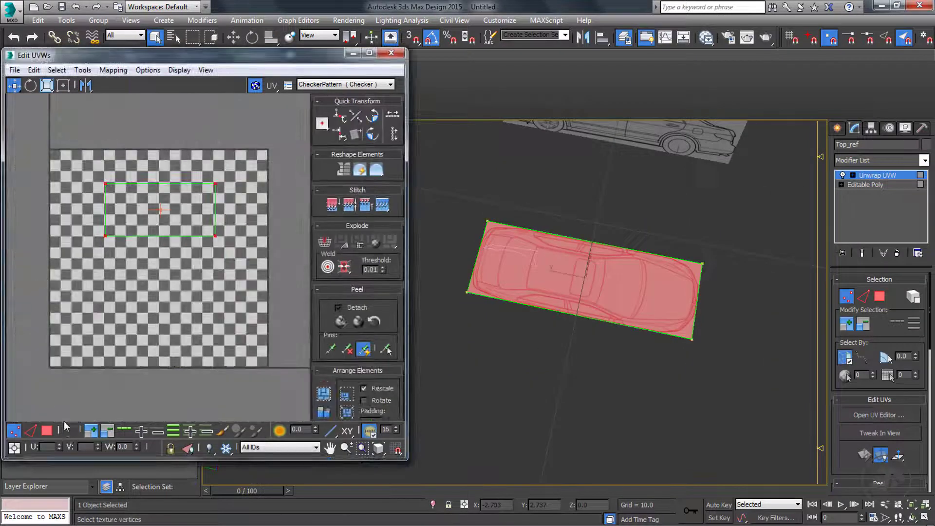
pyautogui.click(161, 214)
pyautogui.rightClick(159, 217)
pyautogui.click(176, 231)
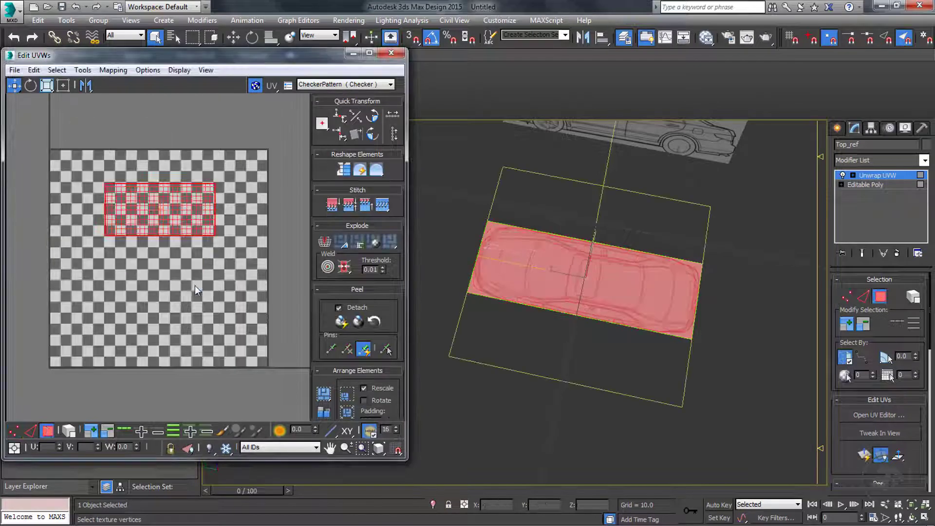
pyautogui.click(391, 52)
# Step: Collapse the Unwrap UVW modifier on Top_ref into its Editable Poly
pyautogui.moveTo(449, 294); pyautogui.dragTo(438, 324, button='middle')
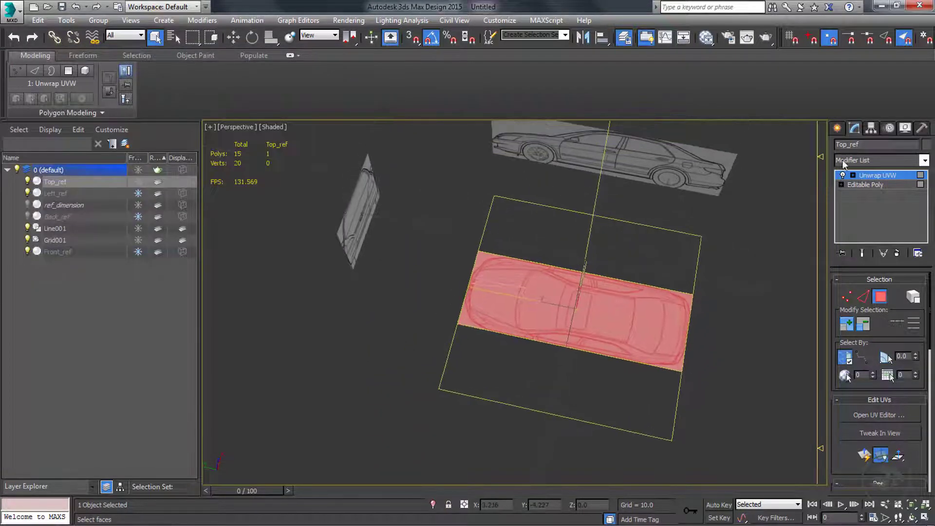
pyautogui.rightClick(861, 174)
pyautogui.click(879, 415)
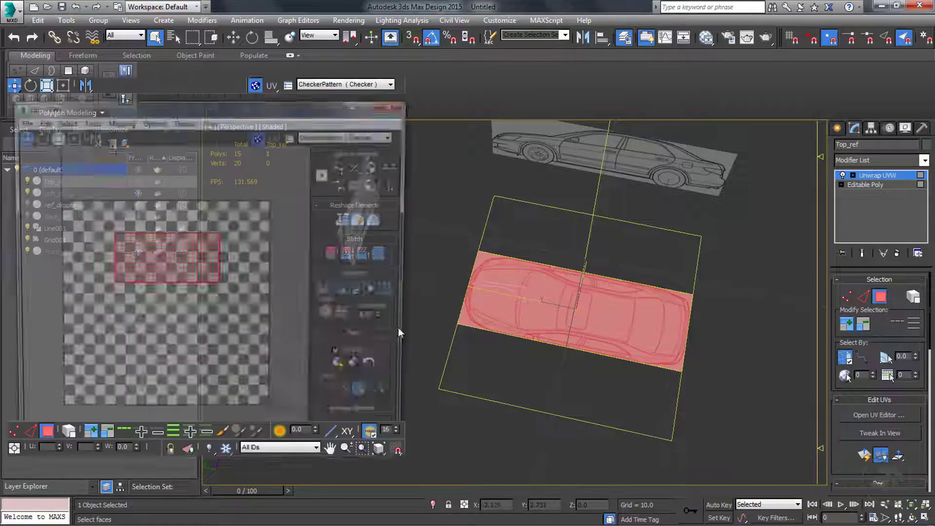
pyautogui.click(399, 54)
pyautogui.rightClick(866, 177)
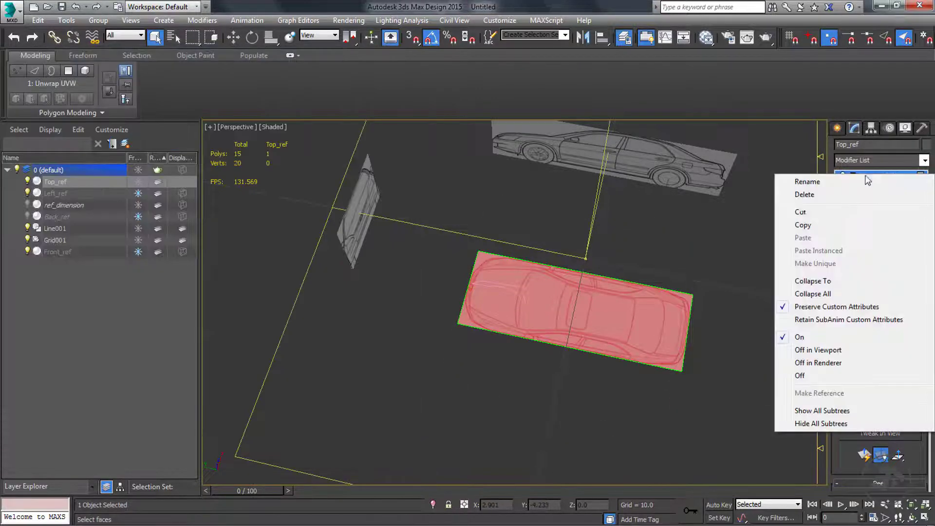
pyautogui.click(823, 284)
pyautogui.click(523, 316)
pyautogui.scroll(4, 633, 287)
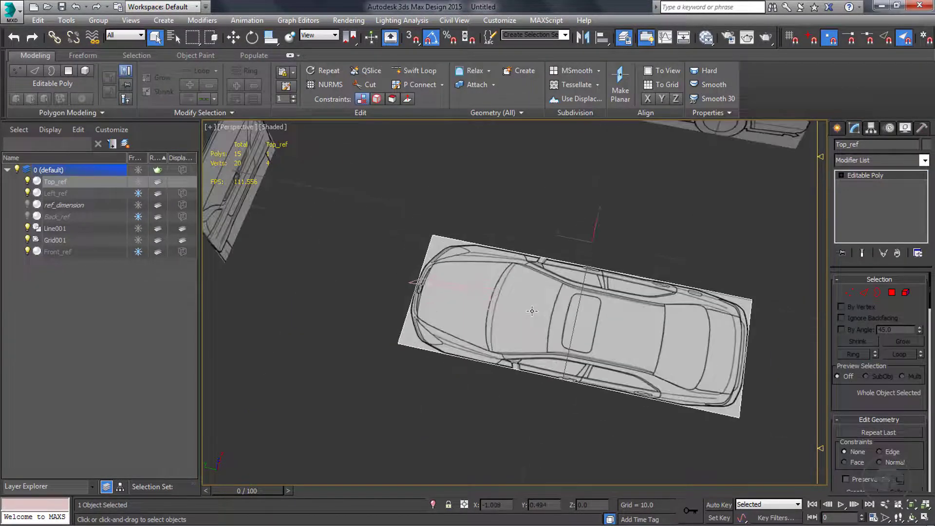
# Step: Switch to the top view and make the Line001 spline the selected object
pyautogui.moveTo(443, 308); pyautogui.dragTo(488, 335, button='middle')
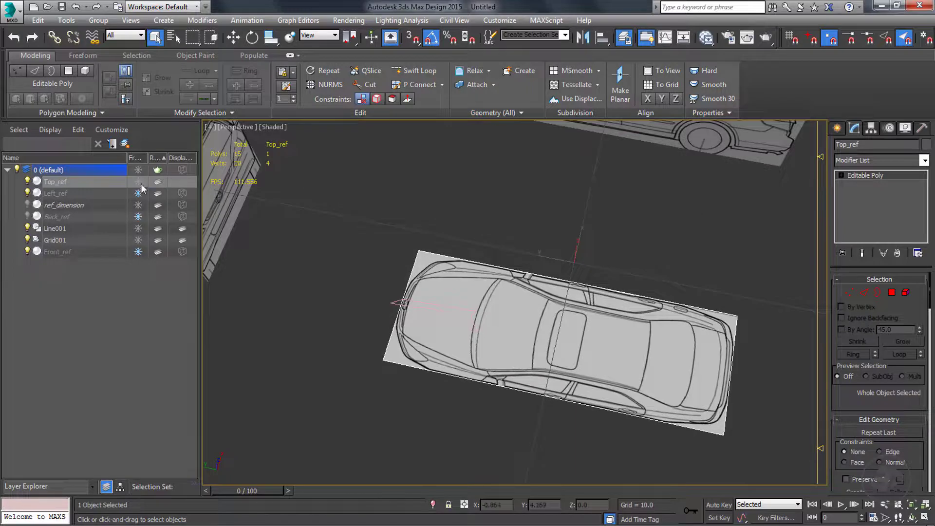
pyautogui.press('t')
pyautogui.moveTo(497, 292); pyautogui.dragTo(497, 334, button='middle')
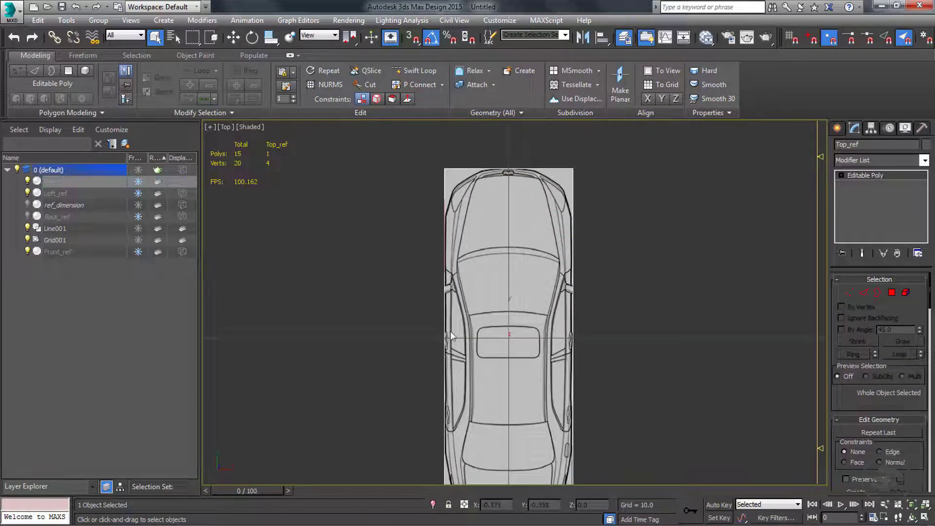
pyautogui.click(54, 229)
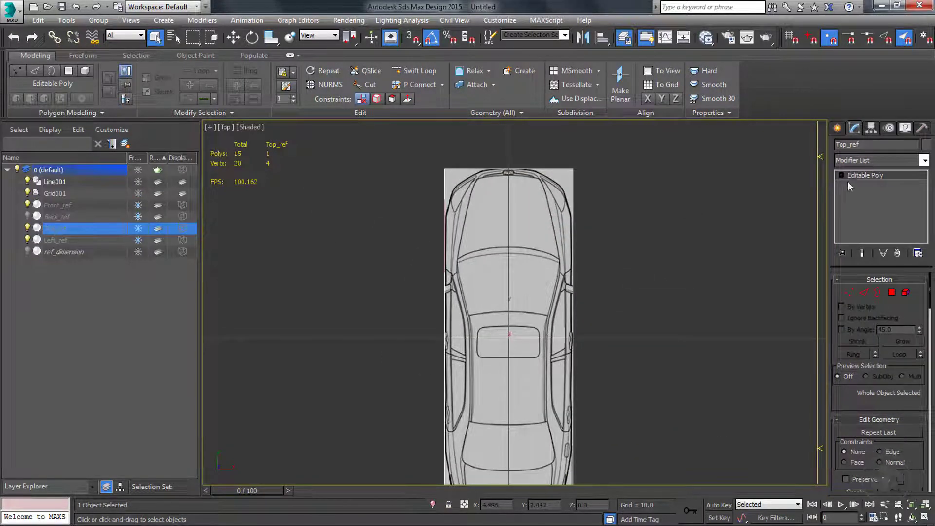
pyautogui.click(59, 263)
pyautogui.click(54, 181)
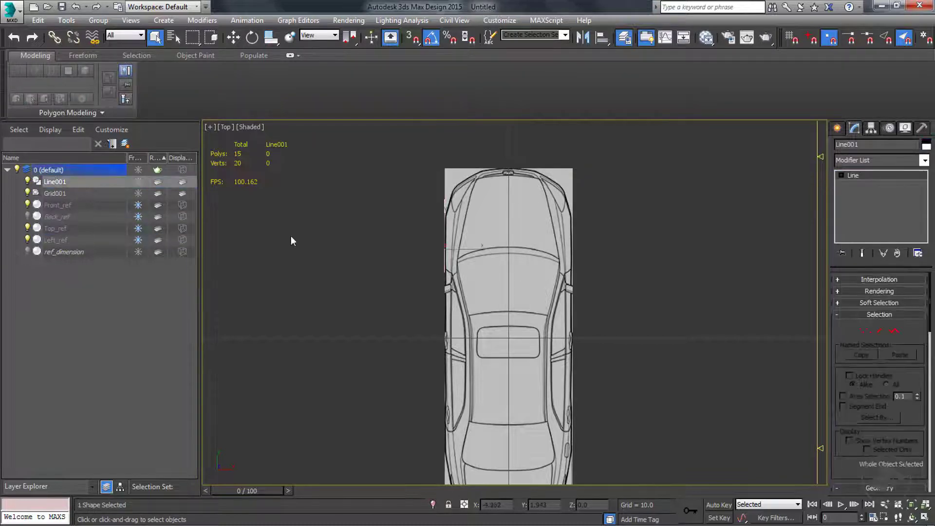
# Step: At vertex level, move the two front vertices of Line001 inward, placing the foremost one on the fender outline in the top view
pyautogui.scroll(5, 439, 233)
pyautogui.press('1')
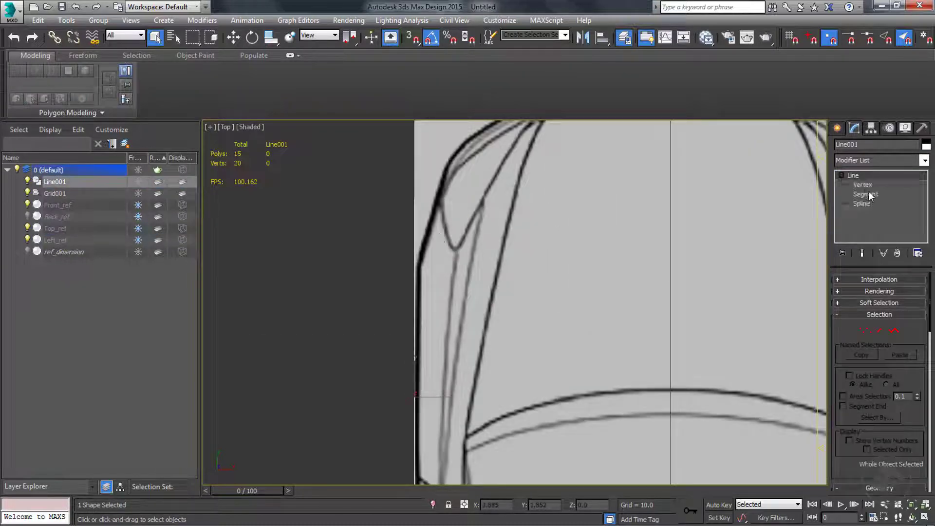
pyautogui.moveTo(355, 170); pyautogui.dragTo(436, 253)
pyautogui.press('w')
pyautogui.moveTo(437, 197); pyautogui.dragTo(443, 198)
pyautogui.moveTo(436, 270); pyautogui.dragTo(397, 239)
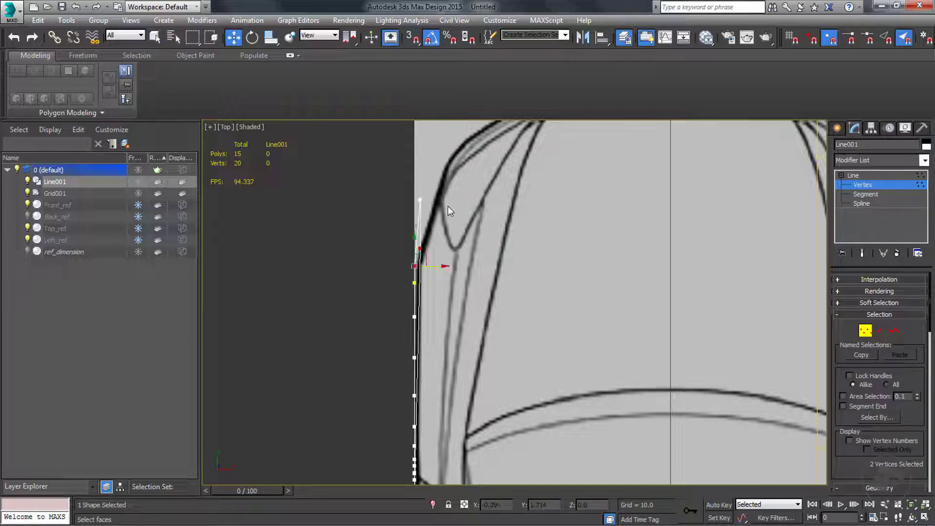
pyautogui.moveTo(449, 206)
pyautogui.mouseDown()
pyautogui.moveTo(412, 190)
pyautogui.moveTo(461, 199)
pyautogui.mouseUp()
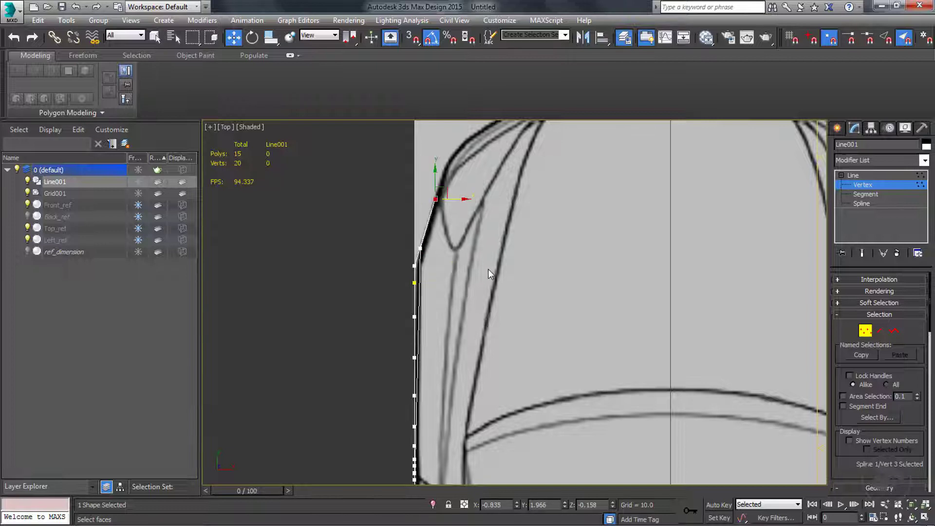
# Step: Pick Line001's upper headlight-corner vertex in the left view and nudge it inward along X in the top view
pyautogui.press('l')
pyautogui.moveTo(387, 242); pyautogui.dragTo(386, 242)
pyautogui.press('t')
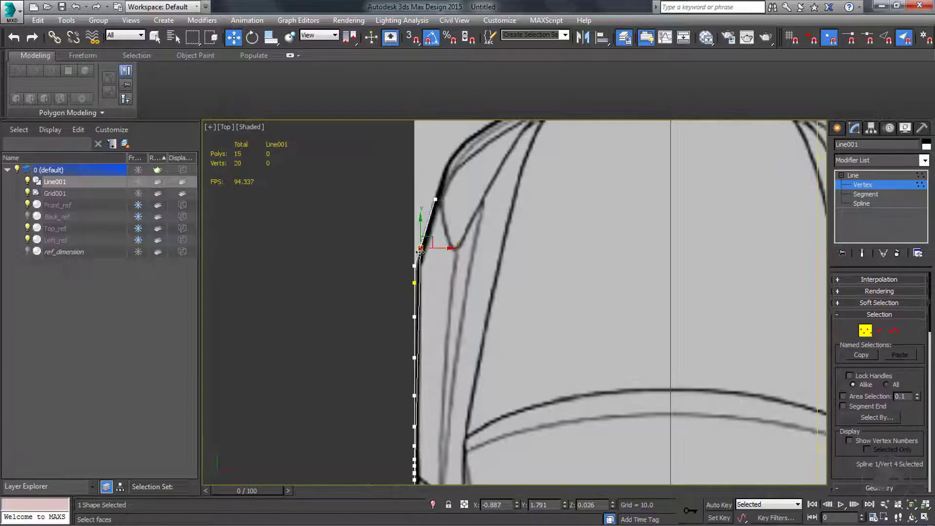
pyautogui.moveTo(452, 244); pyautogui.dragTo(447, 244)
# Step: Move the upper rear vertices of Line001 inward in the top view, following the fender seam toward the windshield pillar
pyautogui.scroll(-3, 444, 261)
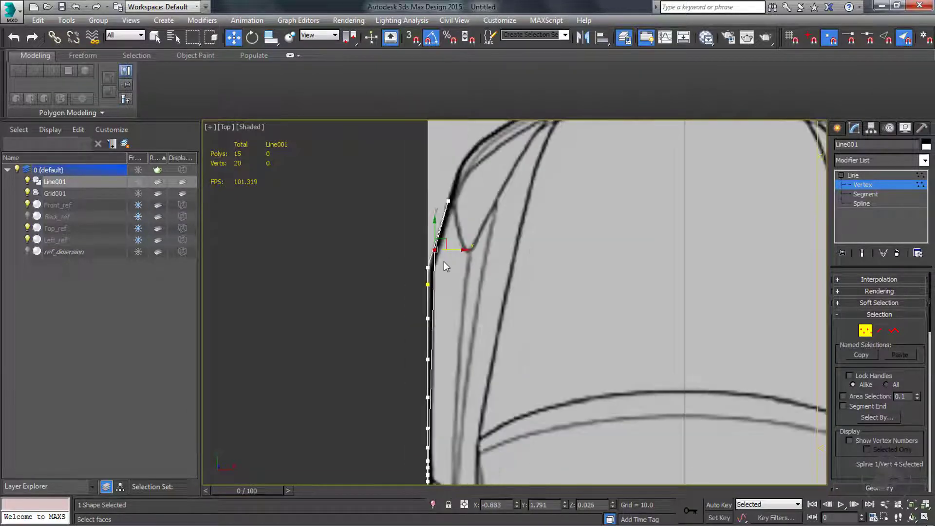
pyautogui.moveTo(442, 367); pyautogui.dragTo(439, 259, button='middle')
pyautogui.press('l')
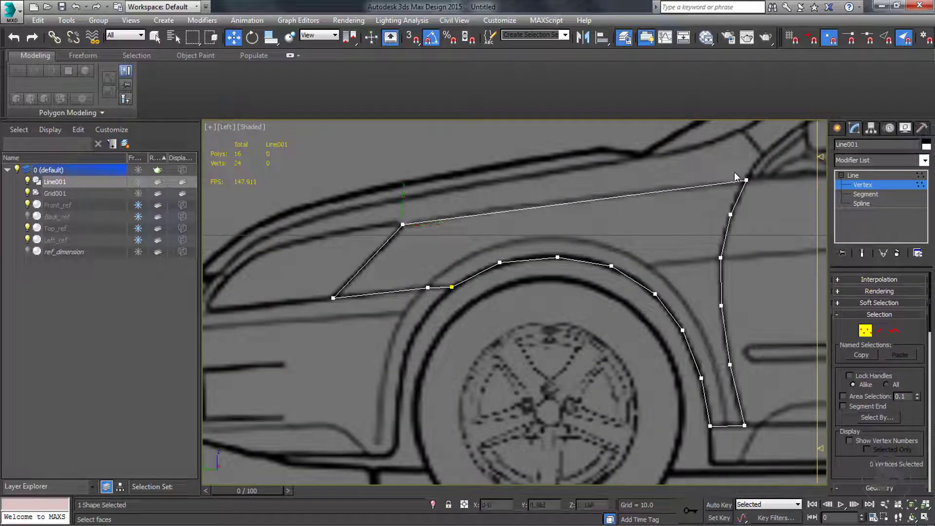
pyautogui.moveTo(765, 281); pyautogui.dragTo(765, 281)
pyautogui.press('t')
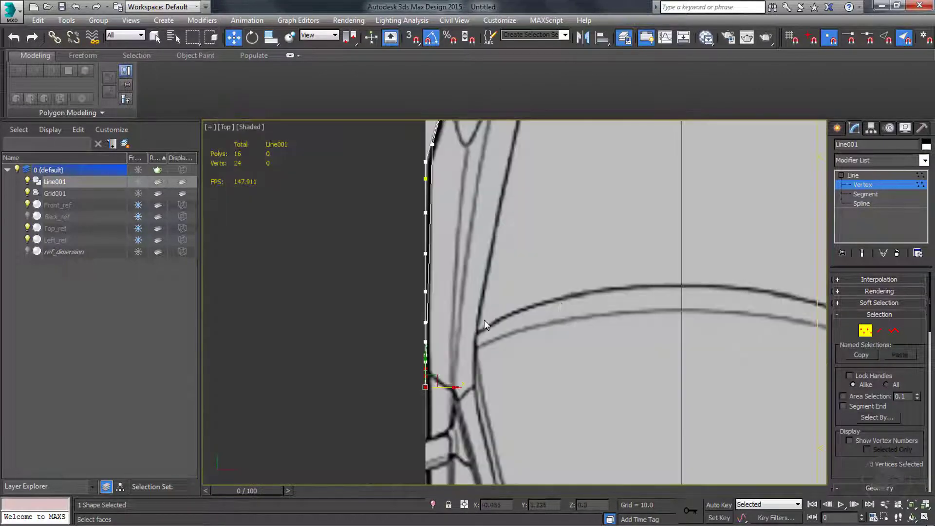
pyautogui.moveTo(453, 369); pyautogui.dragTo(460, 346)
pyautogui.keyDown('alt'); pyautogui.click(434, 318); pyautogui.keyUp('alt')
pyautogui.moveTo(466, 369); pyautogui.dragTo(515, 363)
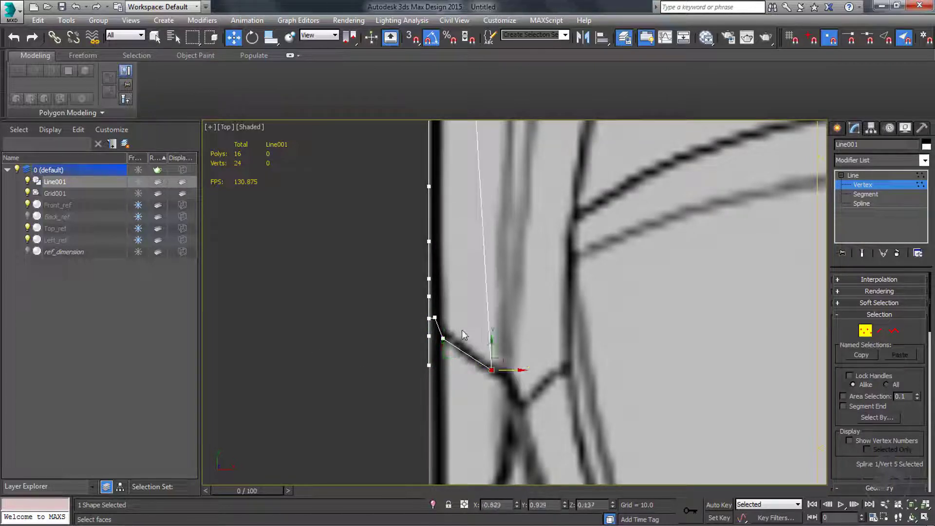
pyautogui.scroll(-5, 490, 375)
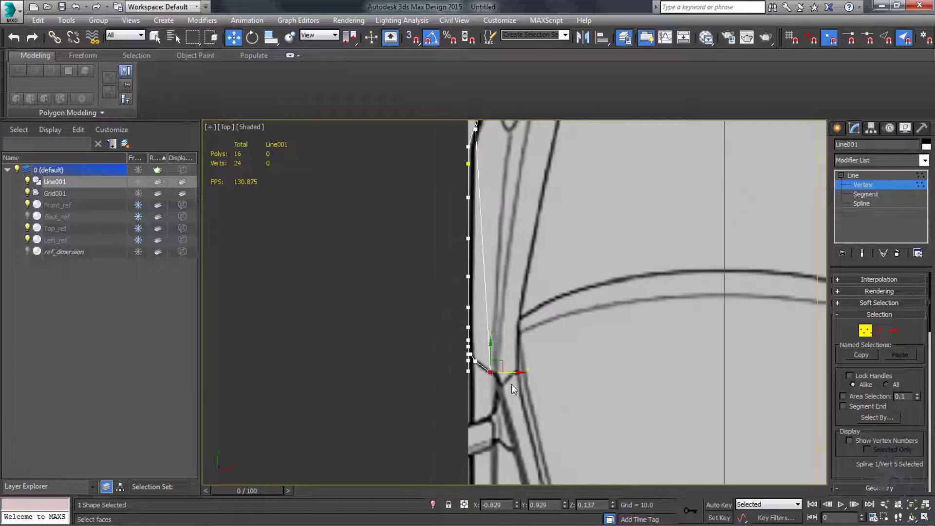
pyautogui.moveTo(506, 375); pyautogui.dragTo(512, 375)
# Step: Move Line001's headlight-corner vertex inward to the rear tip of the headlight in the top view, and check the outline from the left
pyautogui.moveTo(535, 300); pyautogui.dragTo(510, 392, button='middle')
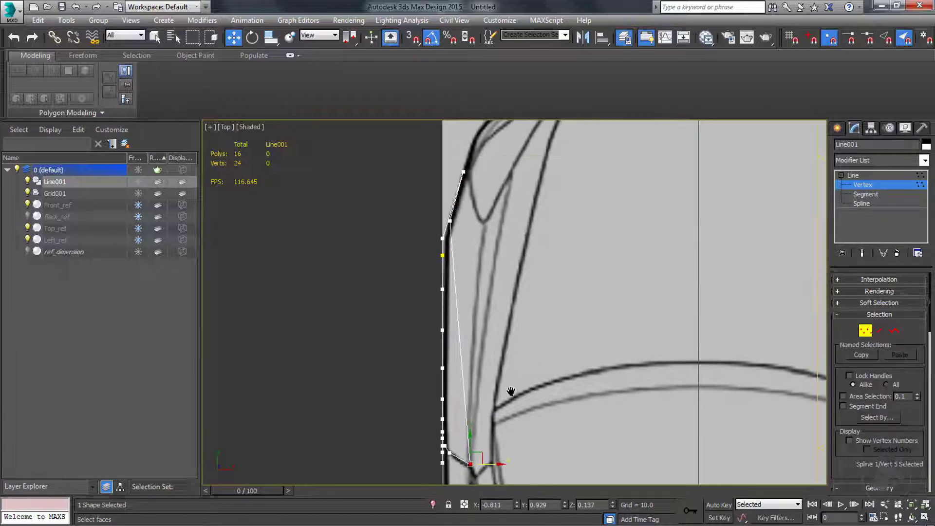
pyautogui.click(451, 222)
pyautogui.moveTo(468, 221); pyautogui.dragTo(501, 220)
pyautogui.moveTo(511, 353); pyautogui.dragTo(508, 279, button='middle')
pyautogui.scroll(-4, 508, 280)
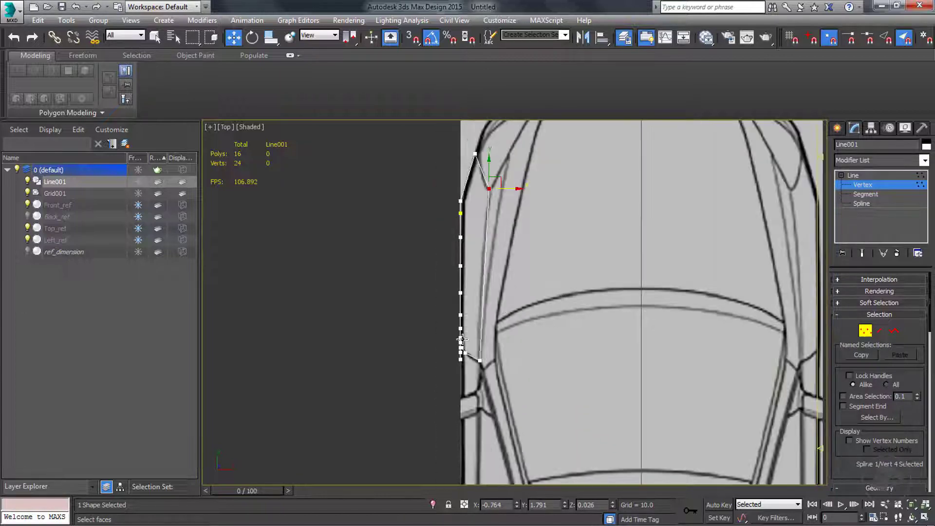
pyautogui.press('l')
pyautogui.moveTo(654, 221); pyautogui.dragTo(608, 266, button='middle')
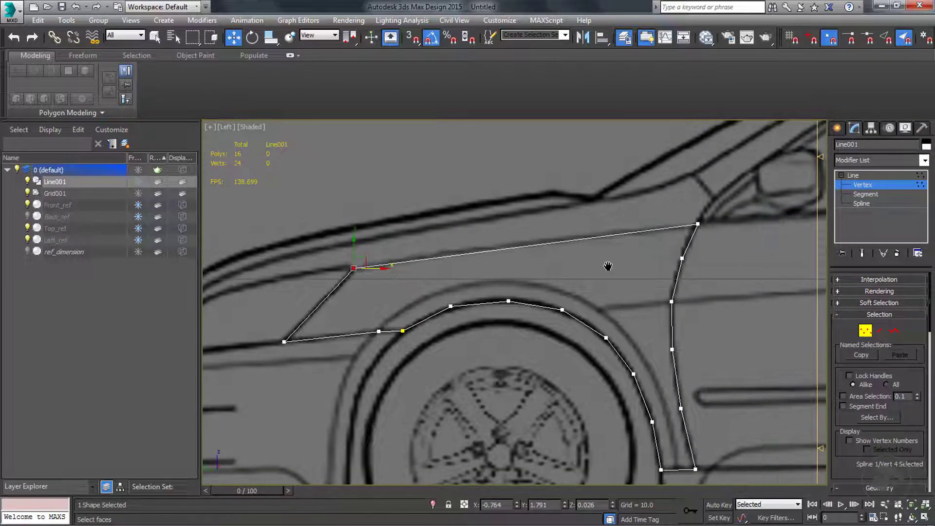
# Step: In the top view, move Line001's upper rear corner vertex inward along X to the fender seam by the windshield pillar
pyautogui.scroll(-2, 608, 266)
pyautogui.press('t')
pyautogui.scroll(4, 473, 372)
pyautogui.scroll(2, 473, 372)
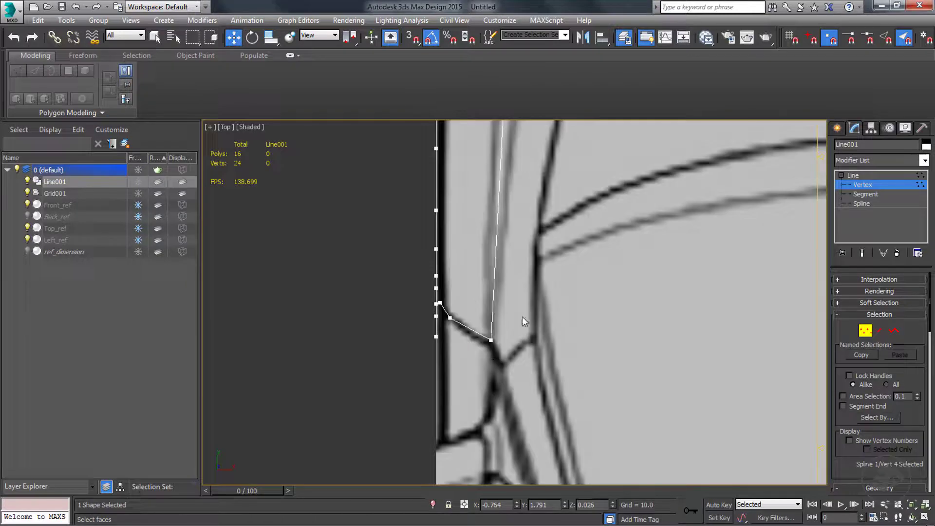
pyautogui.click(501, 339)
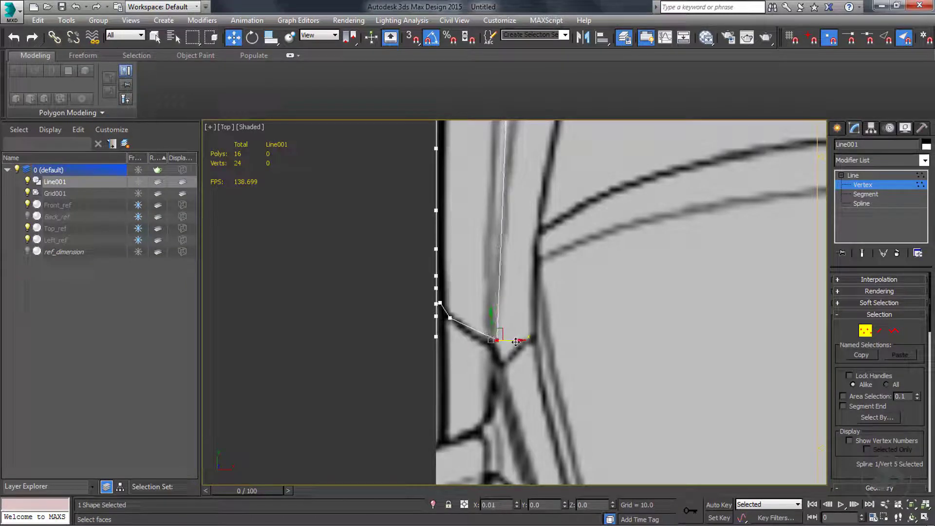
pyautogui.scroll(-2, 520, 340)
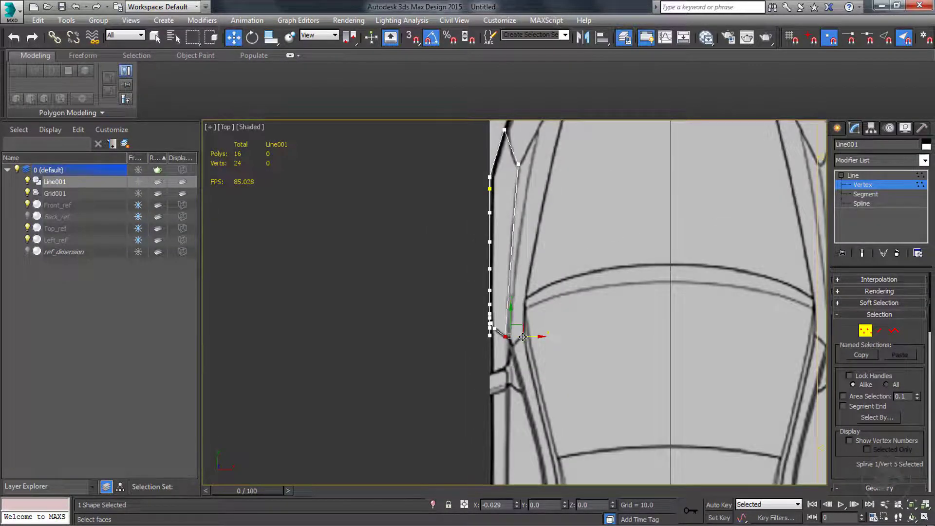
pyautogui.scroll(2, 510, 257)
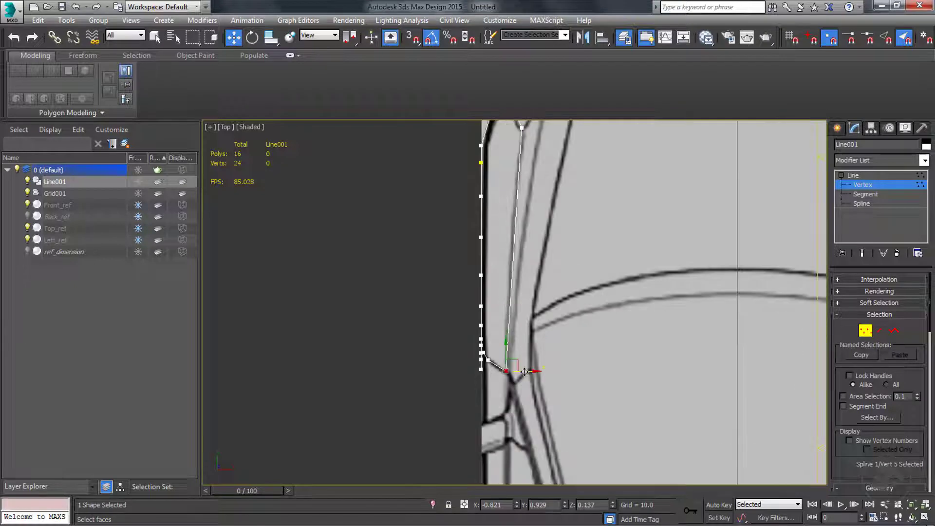
pyautogui.moveTo(524, 372); pyautogui.dragTo(531, 372)
# Step: Refine Line001's long upper edge with three new vertices spaced between the headlight corner and the rear corner
pyautogui.scroll(-5, 848, 333)
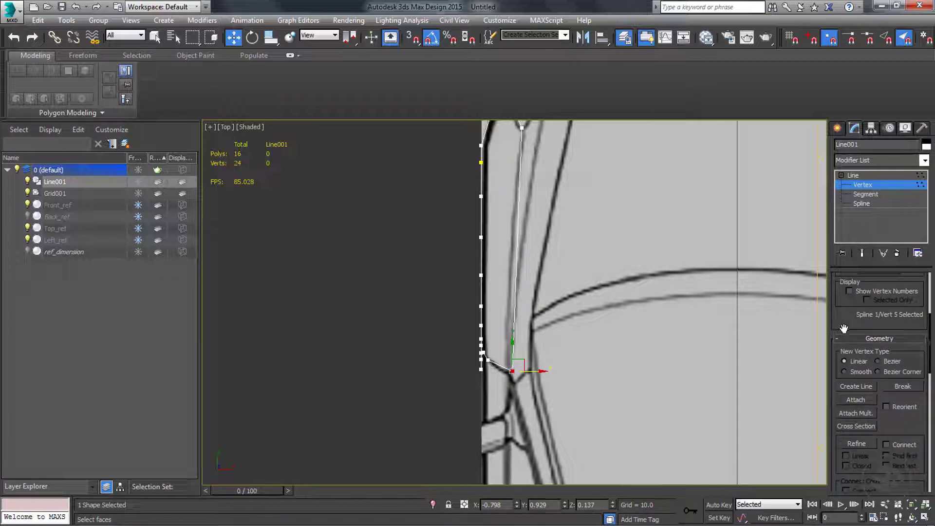
pyautogui.scroll(-3, 844, 329)
pyautogui.click(857, 374)
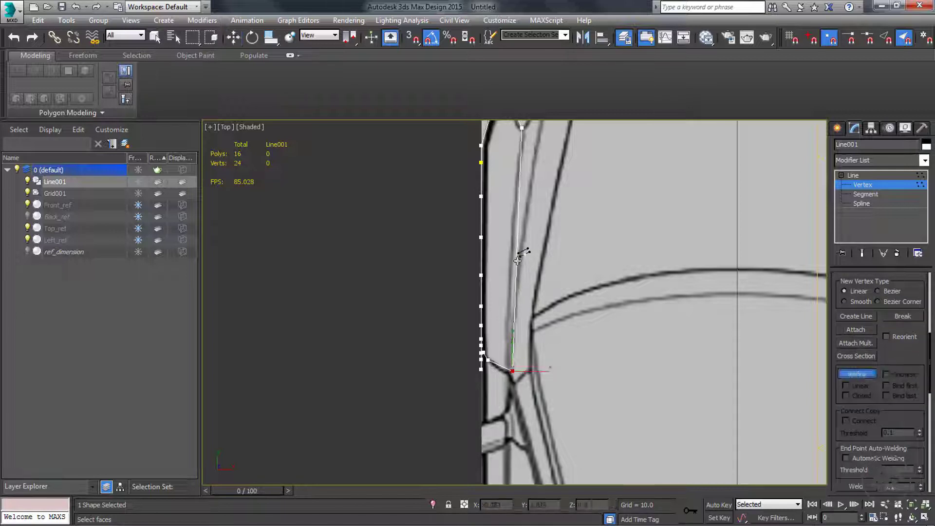
pyautogui.click(514, 319)
pyautogui.click(516, 263)
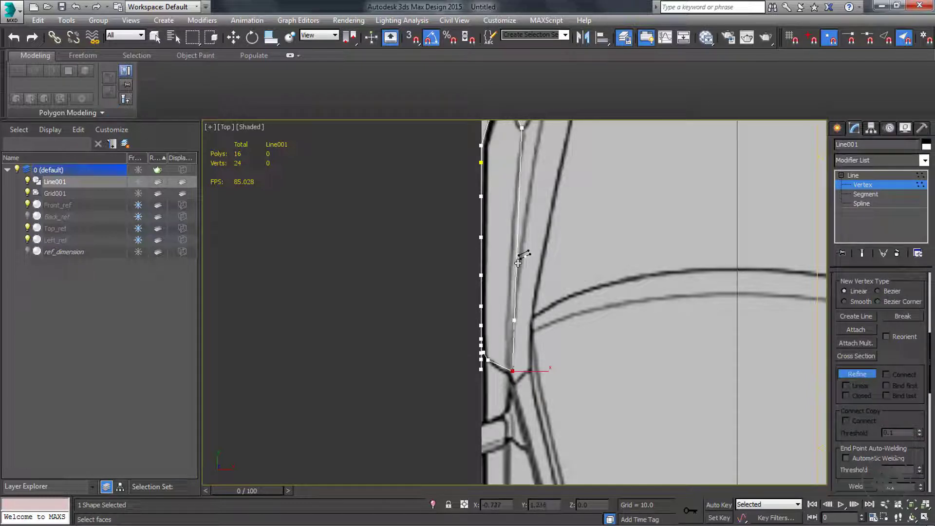
pyautogui.click(520, 192)
pyautogui.rightClick(541, 211)
# Step: Shift the three added vertices outward by progressive amounts along the fender seam in the top view, and nudge the rear corner vertex outward
pyautogui.moveTo(504, 328); pyautogui.dragTo(538, 183)
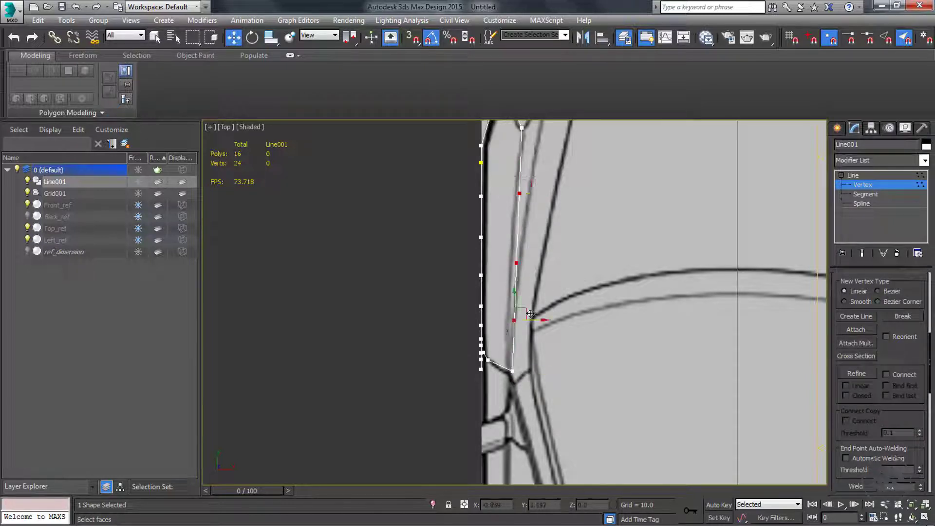
pyautogui.moveTo(535, 318); pyautogui.dragTo(529, 309)
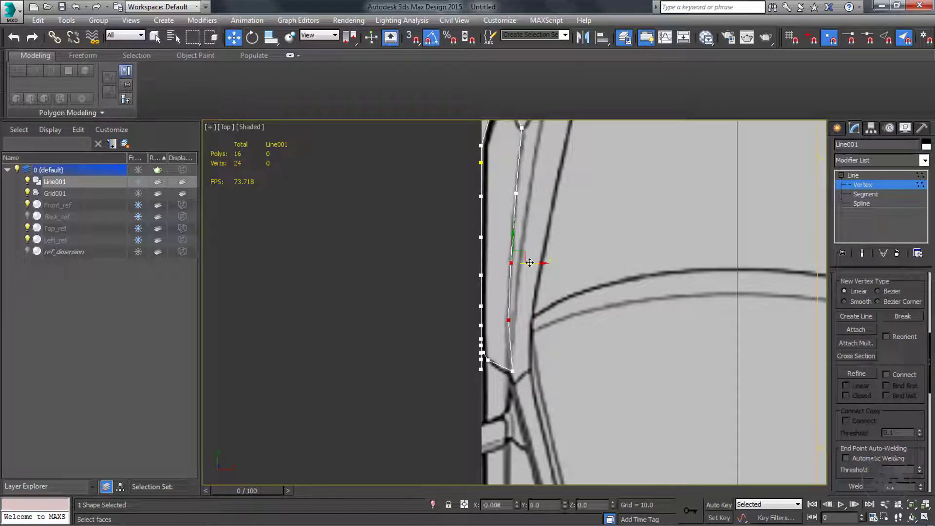
pyautogui.click(512, 372)
pyautogui.moveTo(527, 372); pyautogui.dragTo(524, 375)
# Step: View Line001's whole outline in perspective against the blueprints and exit vertex editing
pyautogui.scroll(-2, 548, 289)
pyautogui.press('p')
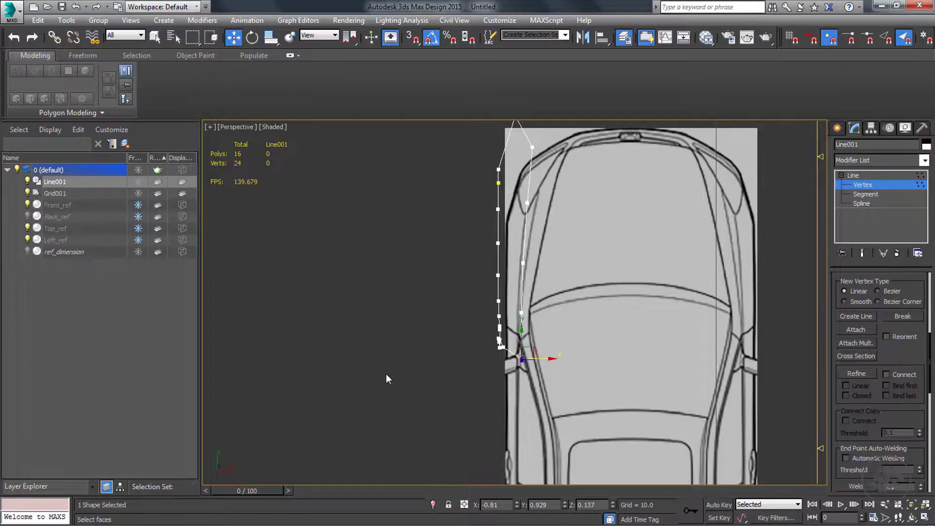
pyautogui.keyDown('alt'); pyautogui.moveTo(386, 373); pyautogui.dragTo(512, 313, button='middle'); pyautogui.keyUp('alt')
pyautogui.scroll(-3, 565, 341)
pyautogui.moveTo(570, 366)
pyautogui.keyDown('alt'); pyautogui.mouseDown(button='middle')
pyautogui.moveTo(673, 343)
pyautogui.moveTo(586, 361)
pyautogui.moveTo(565, 376)
pyautogui.mouseUp(button='middle'); pyautogui.keyUp('alt')
pyautogui.click(572, 346)
pyautogui.click(841, 175)
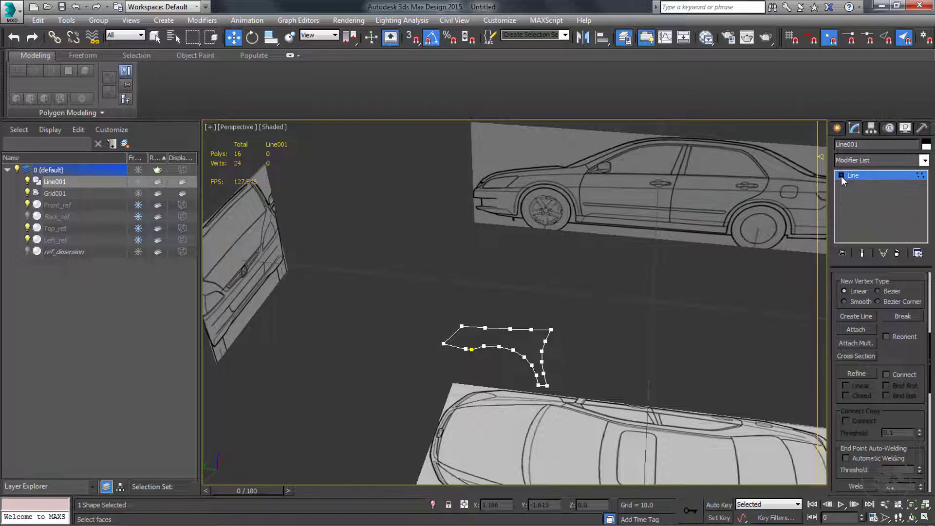
# Step: Try a Surface modifier on Line001 and delete it from the stack
pyautogui.click(924, 160)
pyautogui.moveTo(925, 199); pyautogui.dragTo(925, 392)
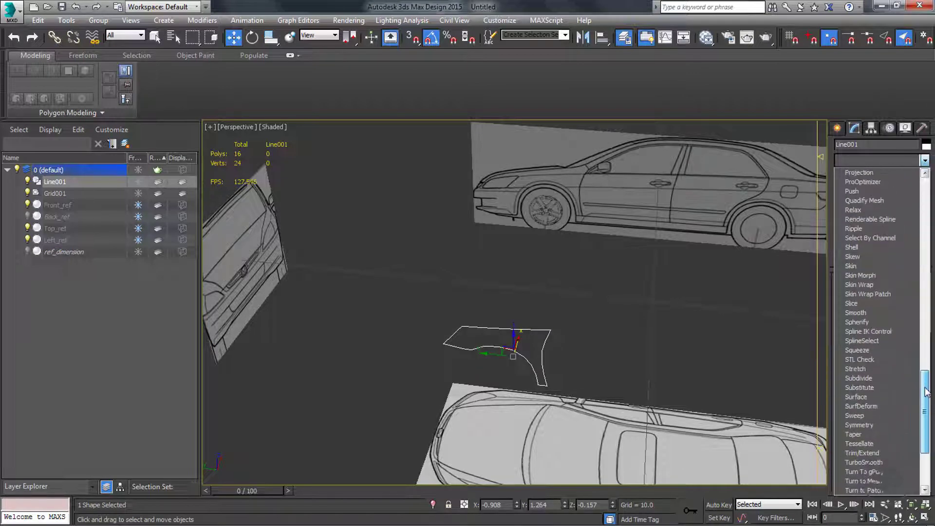
pyautogui.click(891, 395)
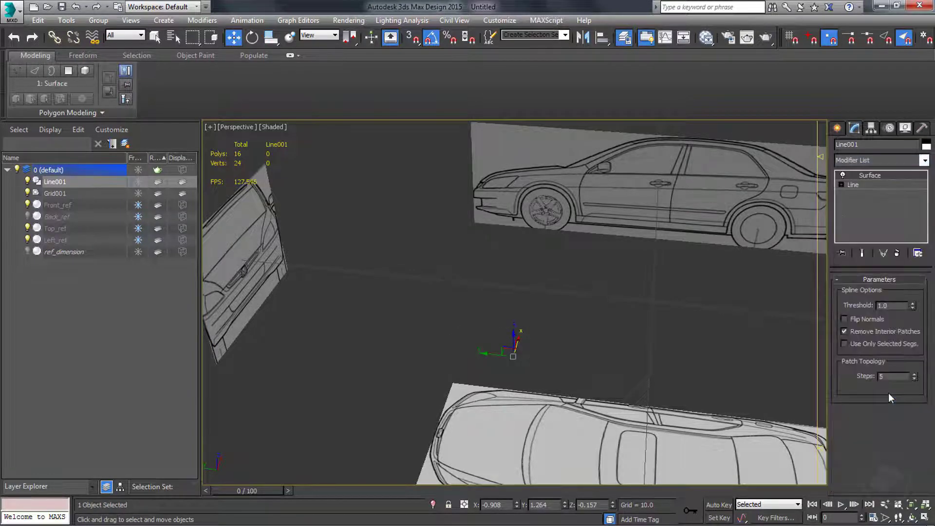
pyautogui.rightClick(864, 177)
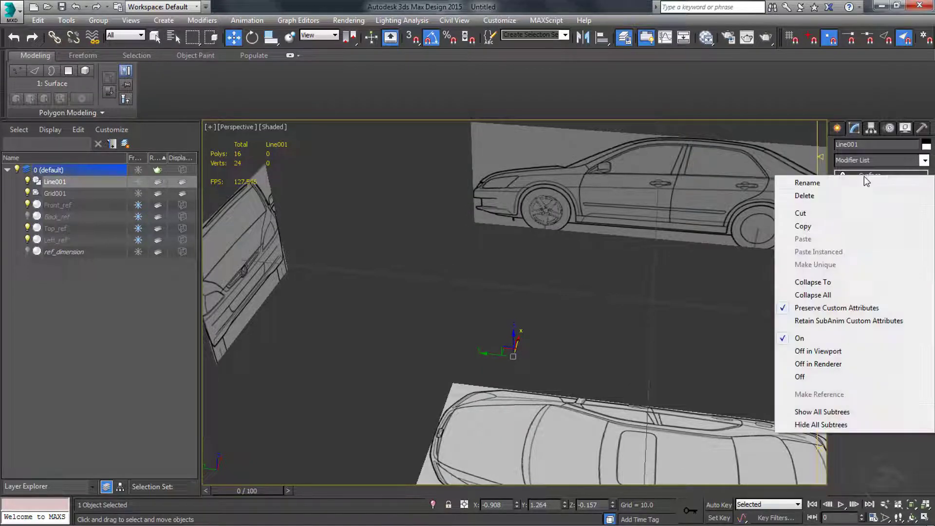
pyautogui.click(799, 194)
# Step: Try a Turn to Poly modifier on Line001, inspect the filled fender face in perspective, and delete the modifier
pyautogui.click(924, 160)
pyautogui.scroll(-10, 877, 312)
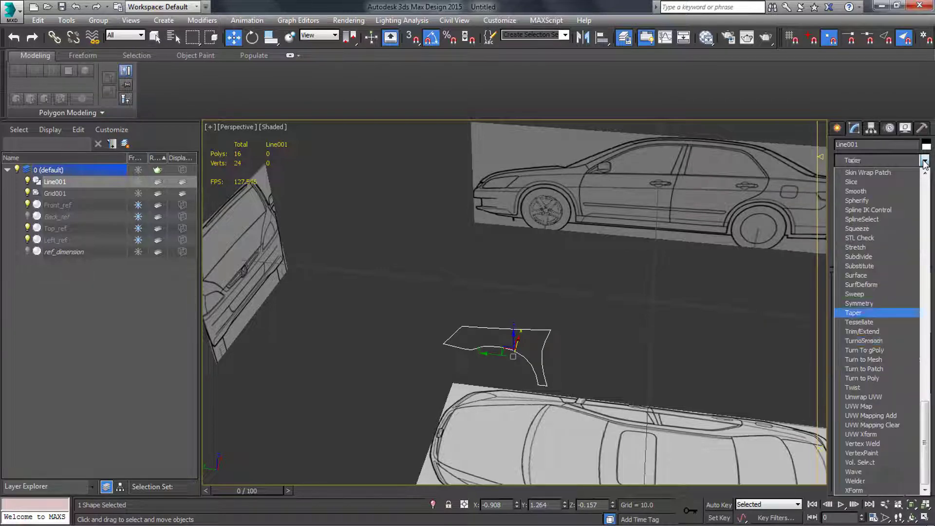
pyautogui.click(875, 378)
pyautogui.keyDown('alt'); pyautogui.moveTo(539, 369); pyautogui.dragTo(668, 350, button='middle'); pyautogui.keyUp('alt')
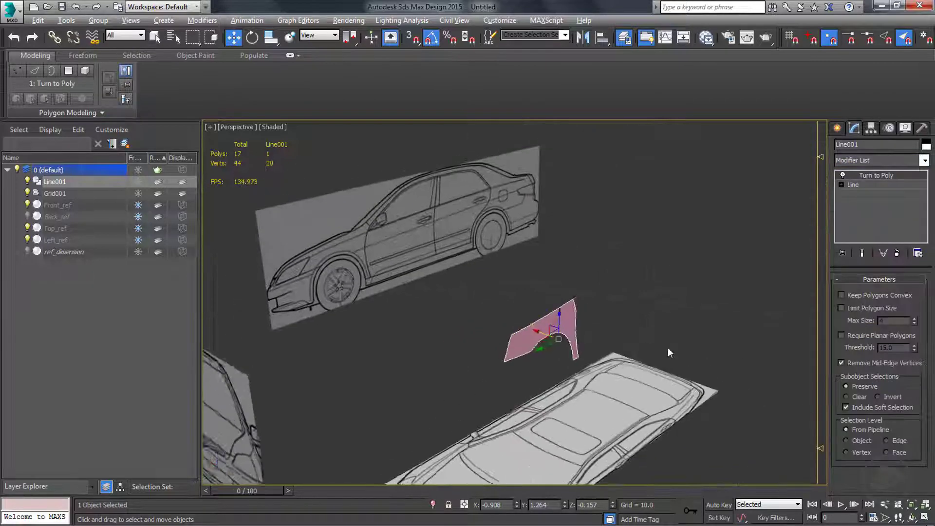
pyautogui.scroll(4, 550, 341)
pyautogui.keyDown('alt'); pyautogui.moveTo(550, 341); pyautogui.dragTo(553, 312, button='middle'); pyautogui.keyUp('alt')
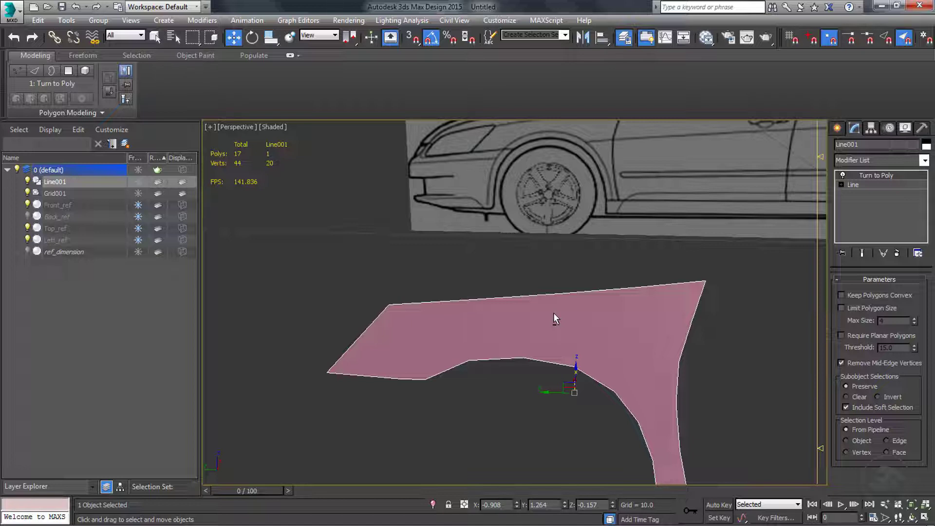
pyautogui.keyDown('alt'); pyautogui.moveTo(554, 313); pyautogui.dragTo(554, 310, button='middle'); pyautogui.keyUp('alt')
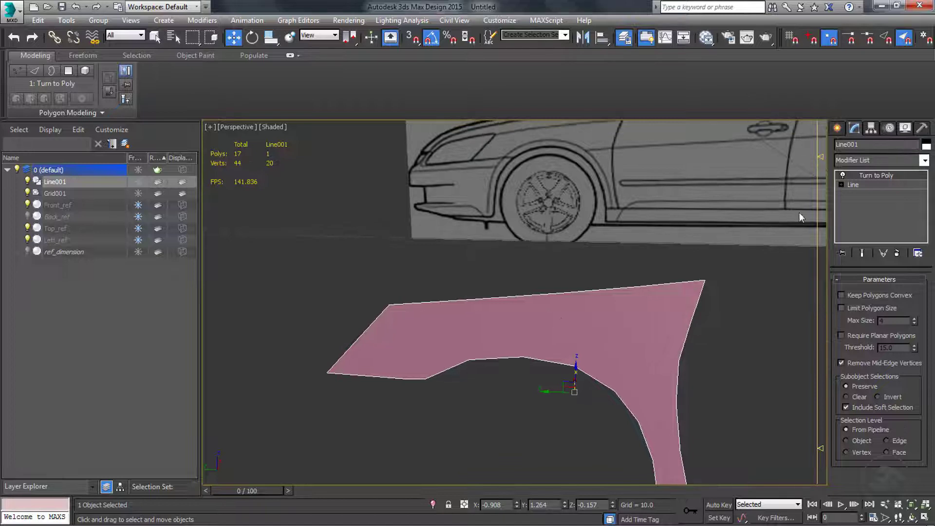
pyautogui.rightClick(873, 175)
pyautogui.click(824, 195)
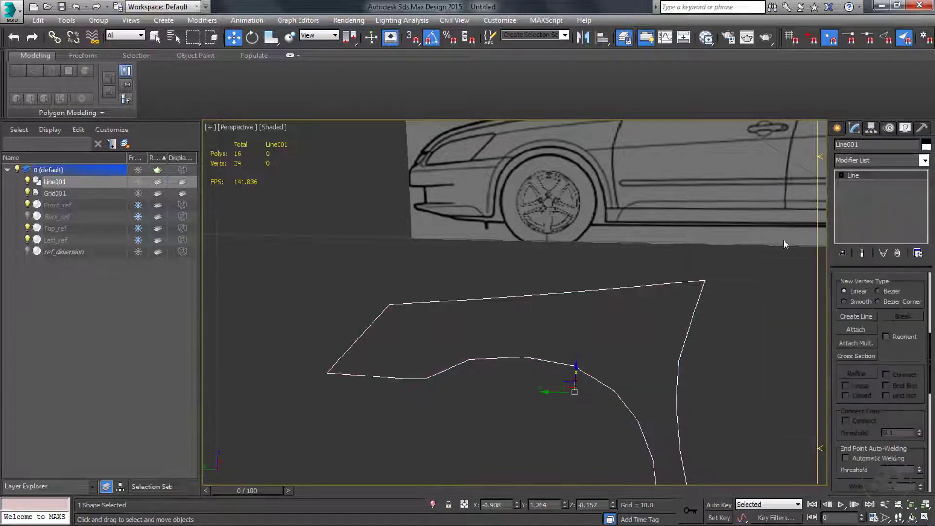
# Step: With the default layer hidden and Layer001 active, draw a closed three-point Line spline on the perspective grid
pyautogui.rightClick(690, 326)
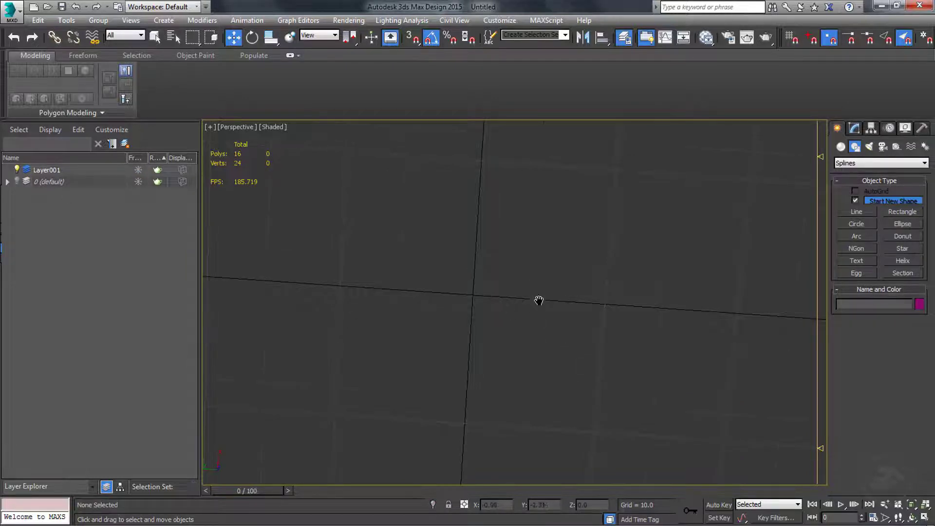
pyautogui.moveTo(538, 299); pyautogui.dragTo(563, 288, button='middle')
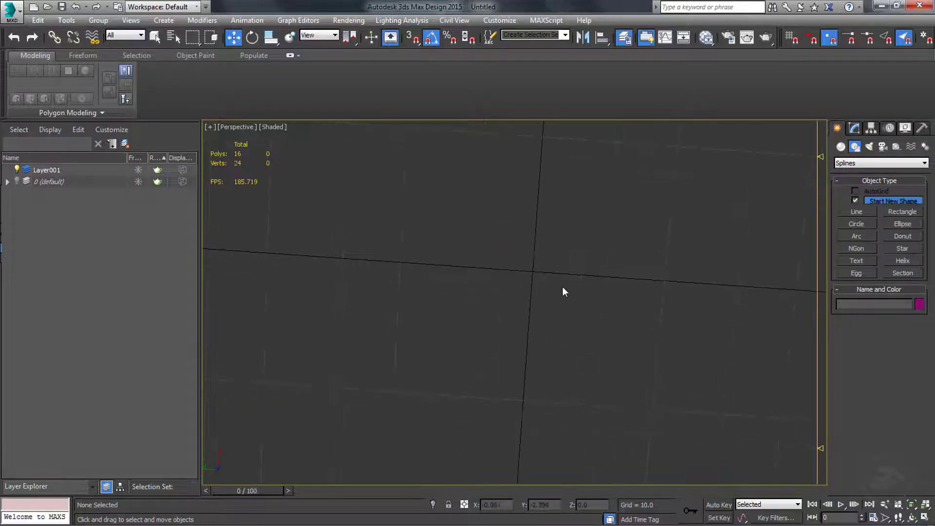
pyautogui.click(843, 213)
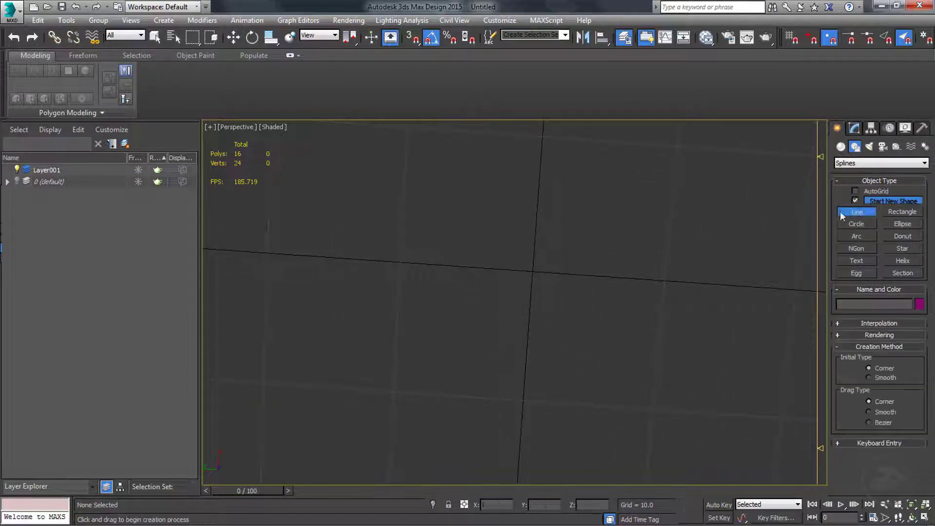
pyautogui.click(398, 262)
pyautogui.click(497, 148)
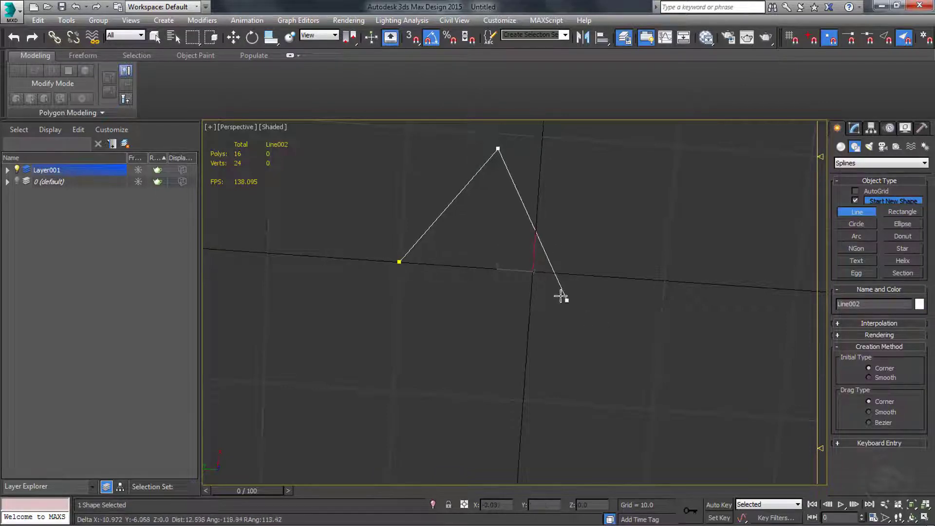
pyautogui.click(553, 273)
pyautogui.click(399, 263)
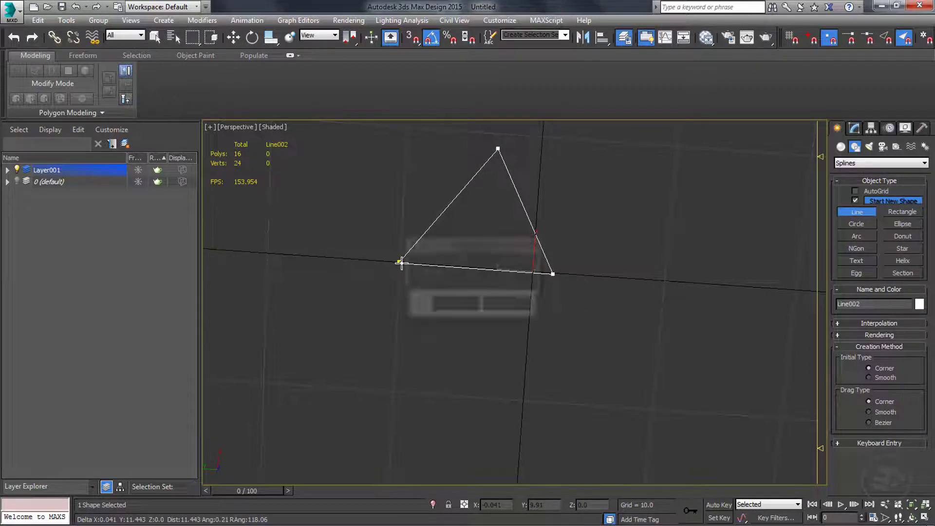
pyautogui.click(467, 308)
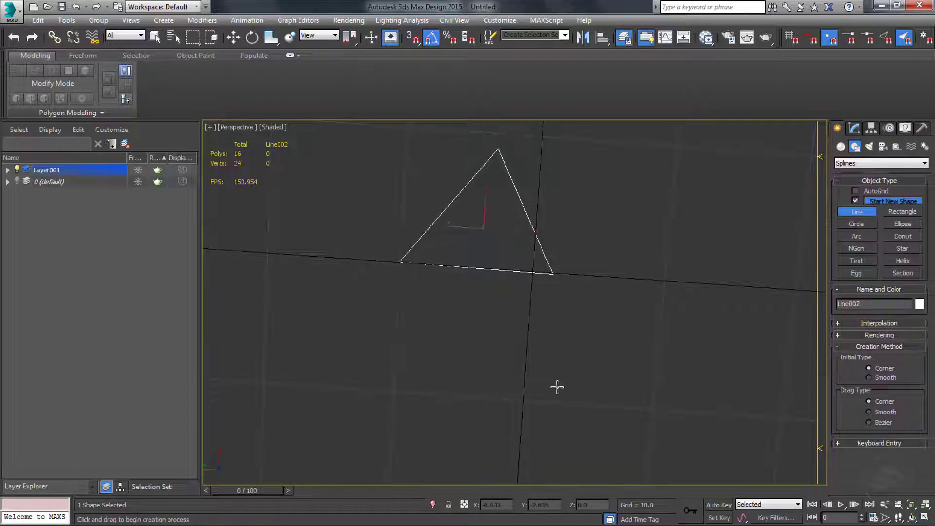
# Step: Draw a closed four-sided Line spline beside the triangle on the perspective grid
pyautogui.moveTo(557, 388); pyautogui.dragTo(486, 373, button='middle')
pyautogui.scroll(-5, 486, 373)
pyautogui.click(537, 337)
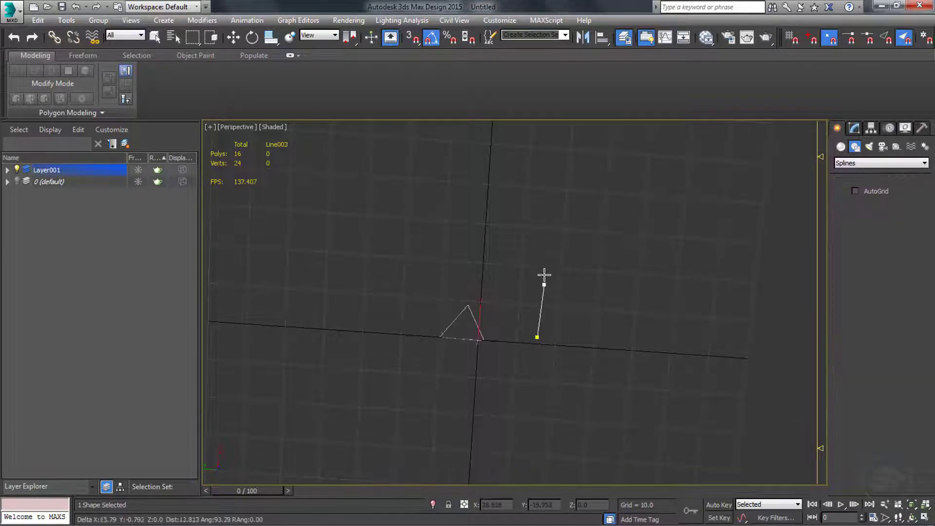
pyautogui.click(546, 255)
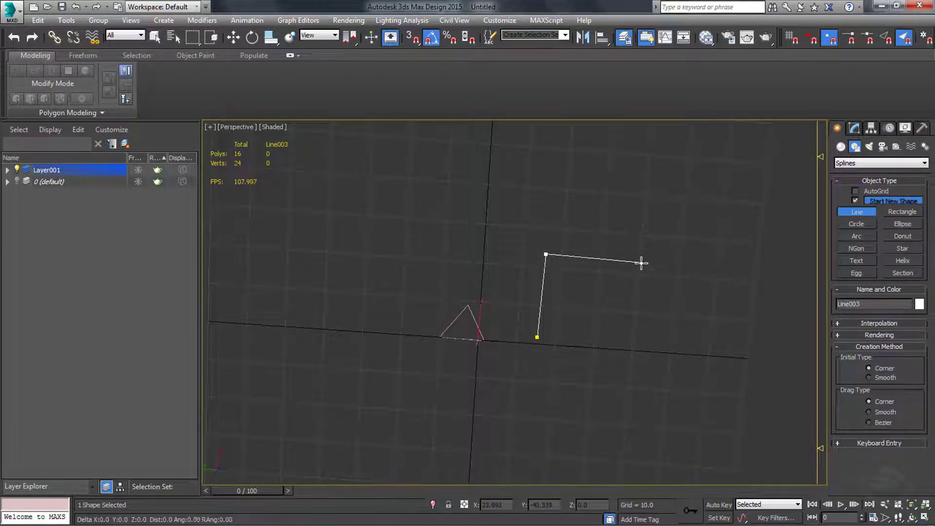
pyautogui.click(641, 263)
pyautogui.click(627, 348)
pyautogui.click(537, 337)
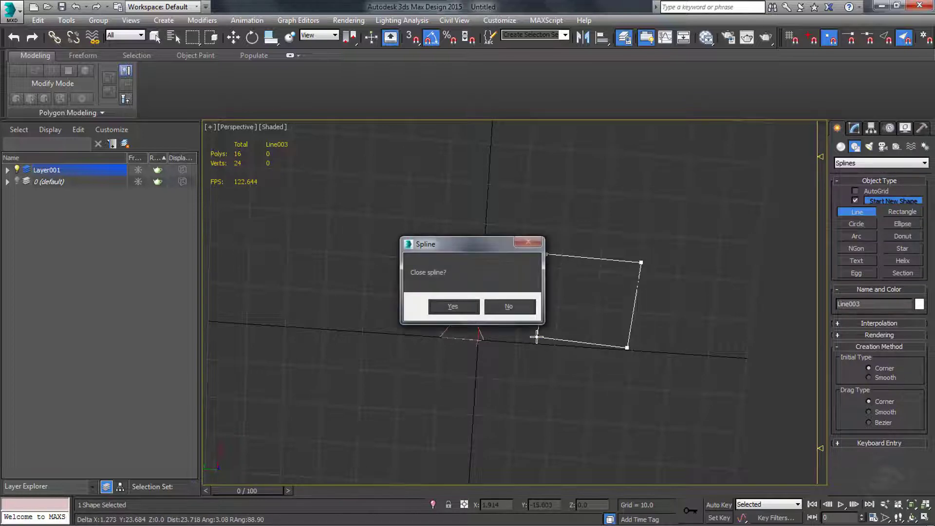
pyautogui.click(453, 306)
# Step: Draw a closed five-sided Line spline on the other side of the triangle
pyautogui.click(300, 206)
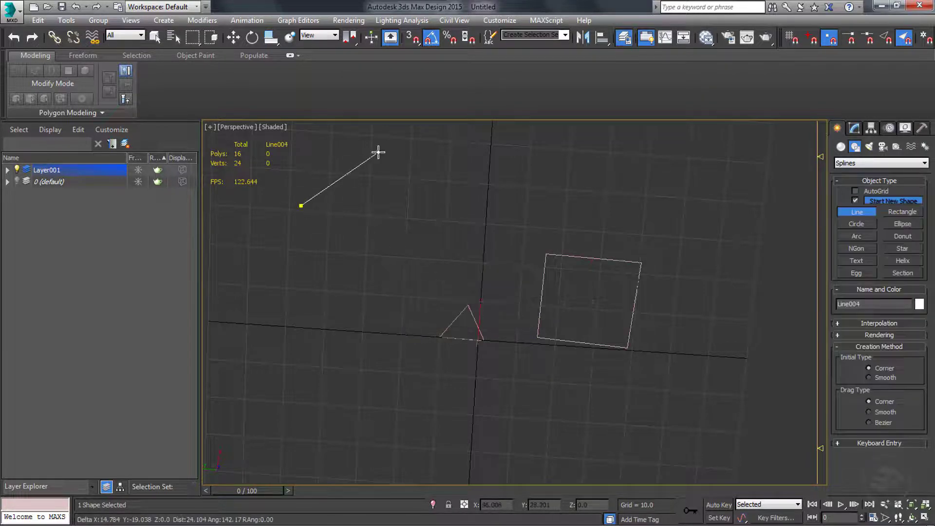
pyautogui.click(377, 152)
pyautogui.click(424, 213)
pyautogui.click(408, 282)
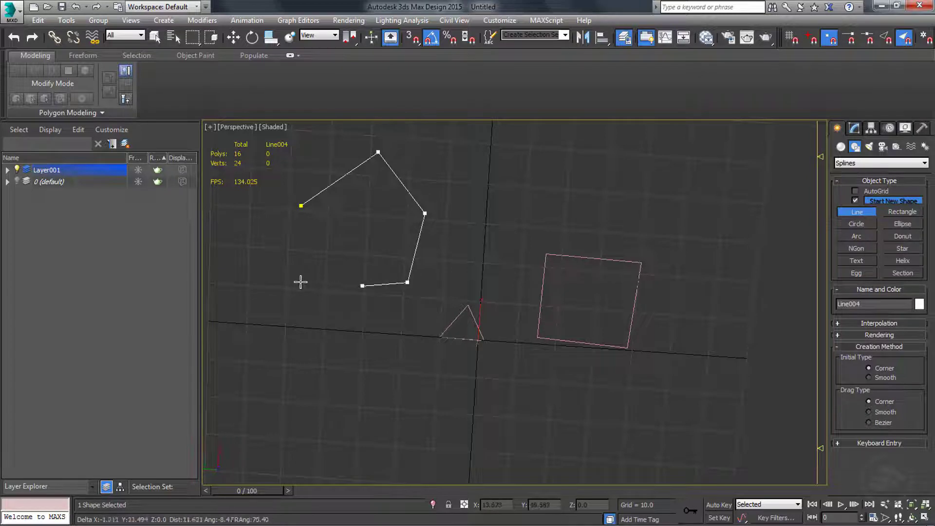
pyautogui.click(297, 279)
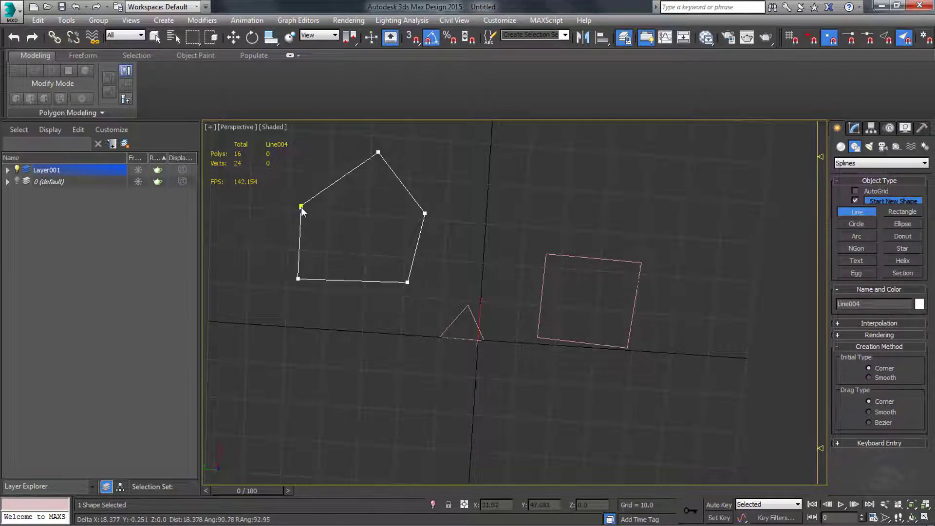
pyautogui.click(301, 207)
pyautogui.click(457, 306)
# Step: Apply a Surface modifier to the closed four-sided spline so it becomes a filled face
pyautogui.moveTo(368, 365); pyautogui.dragTo(392, 399, button='middle')
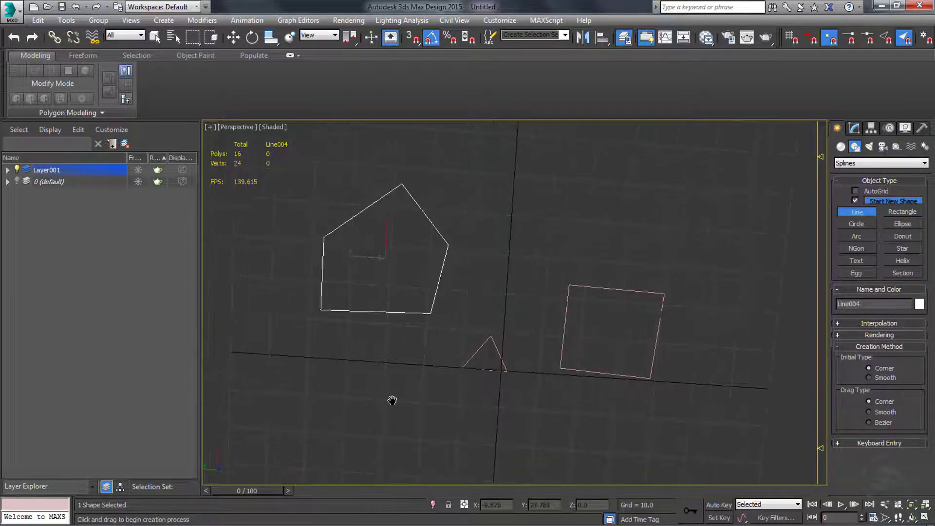
pyautogui.scroll(-2, 430, 394)
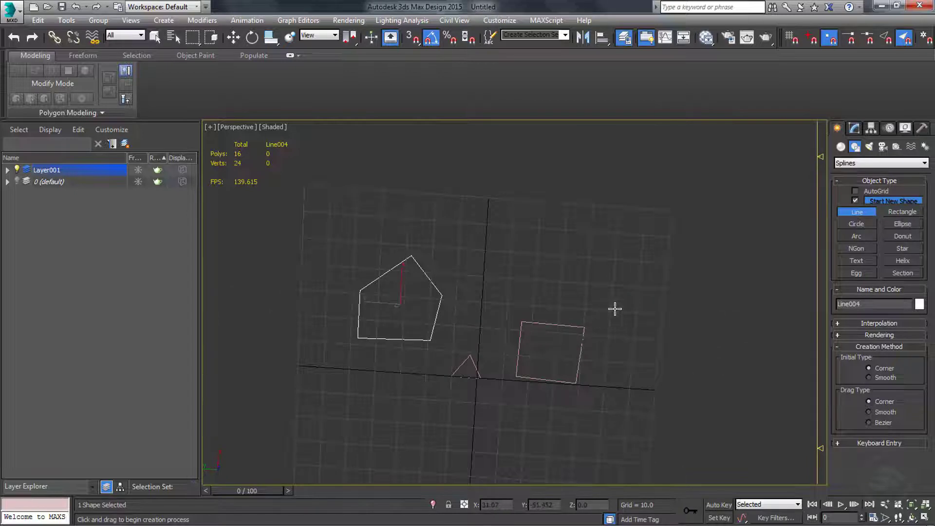
pyautogui.press('w')
pyautogui.moveTo(513, 405); pyautogui.dragTo(513, 405)
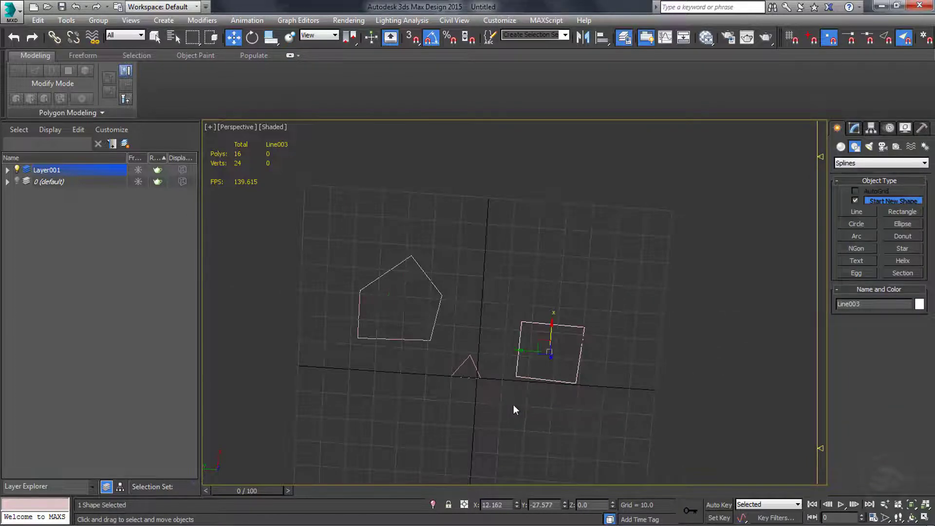
pyautogui.click(855, 128)
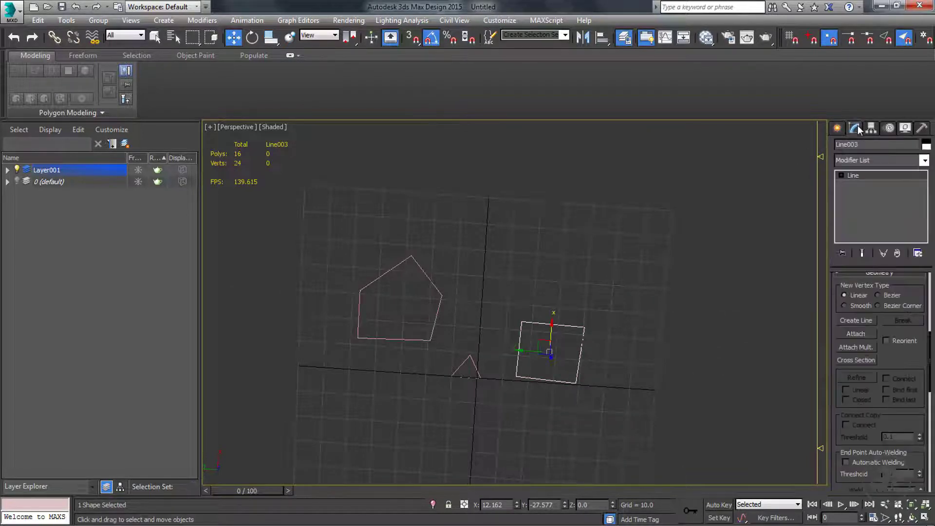
pyautogui.click(924, 160)
pyautogui.moveTo(925, 185); pyautogui.dragTo(932, 343)
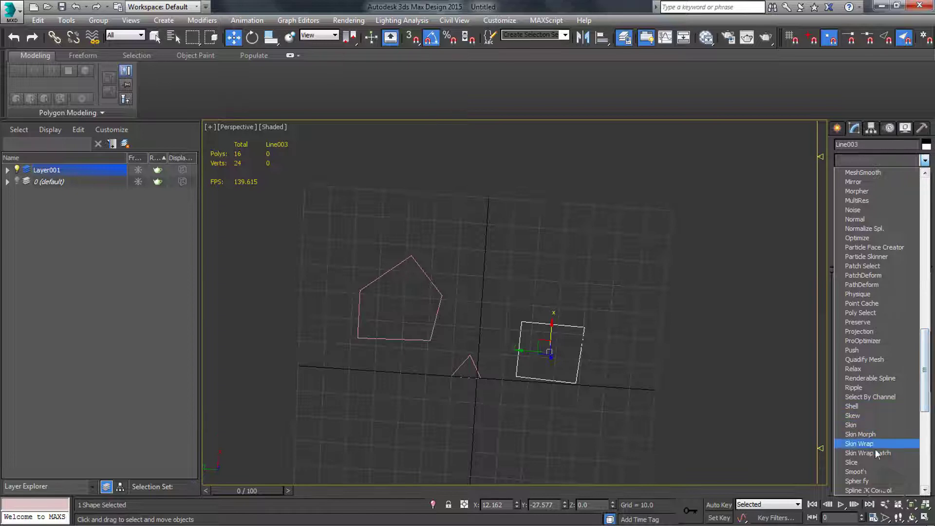
pyautogui.scroll(-1, 875, 453)
pyautogui.scroll(-2, 876, 451)
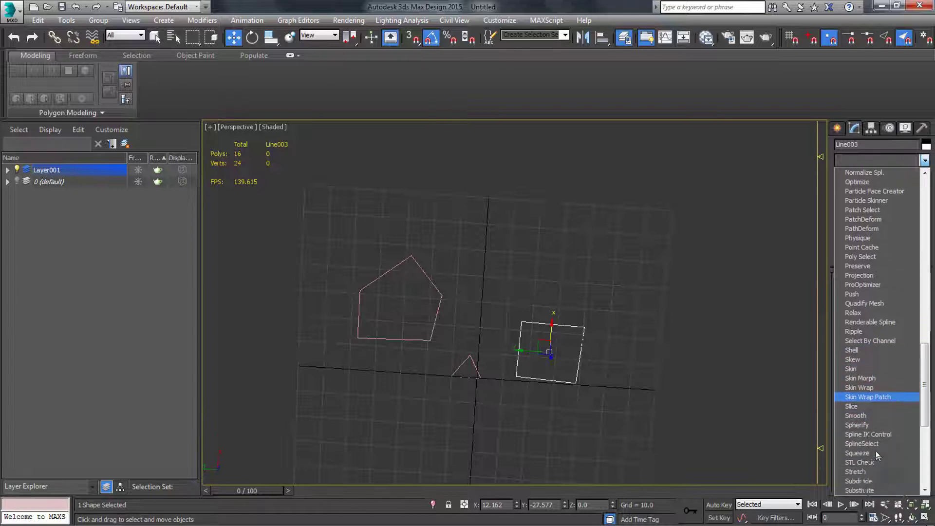
pyautogui.click(856, 471)
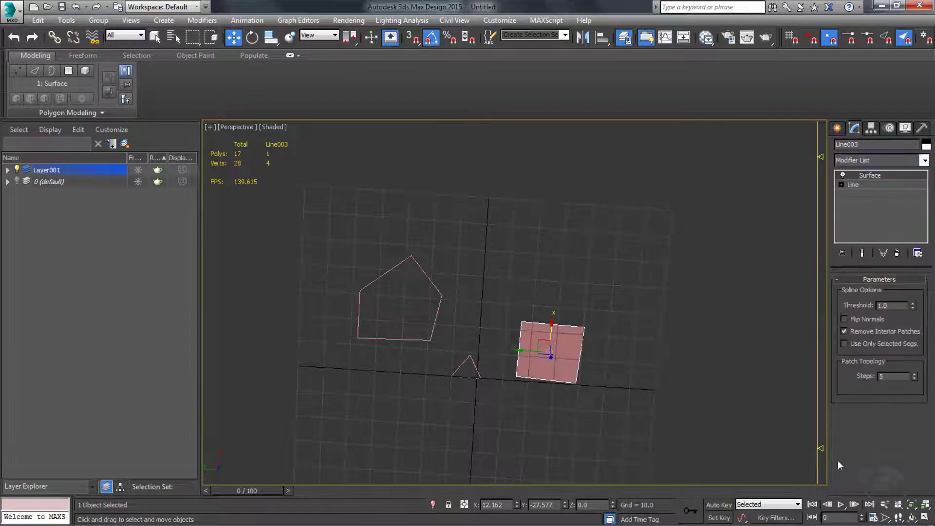
# Step: Apply a Surface modifier to the small triangular spline between the other two shapes
pyautogui.click(466, 368)
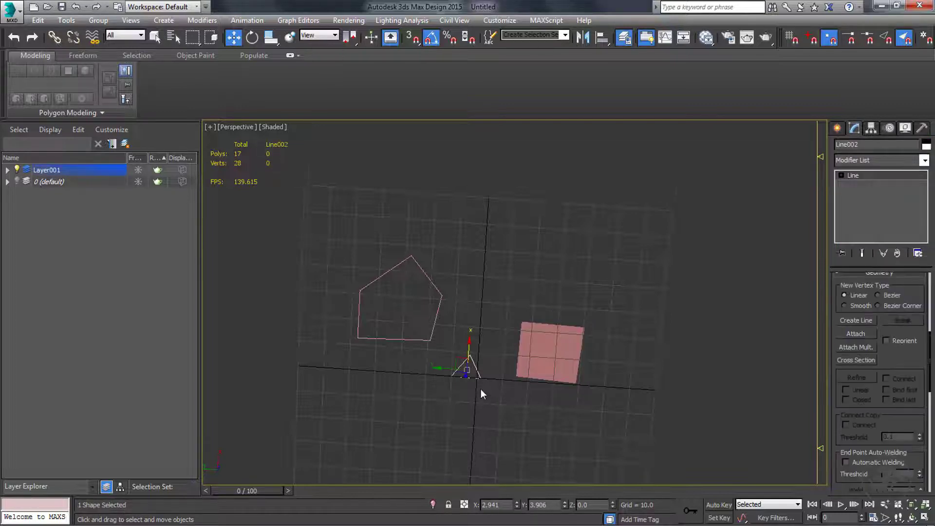
pyautogui.scroll(4, 482, 394)
pyautogui.click(923, 160)
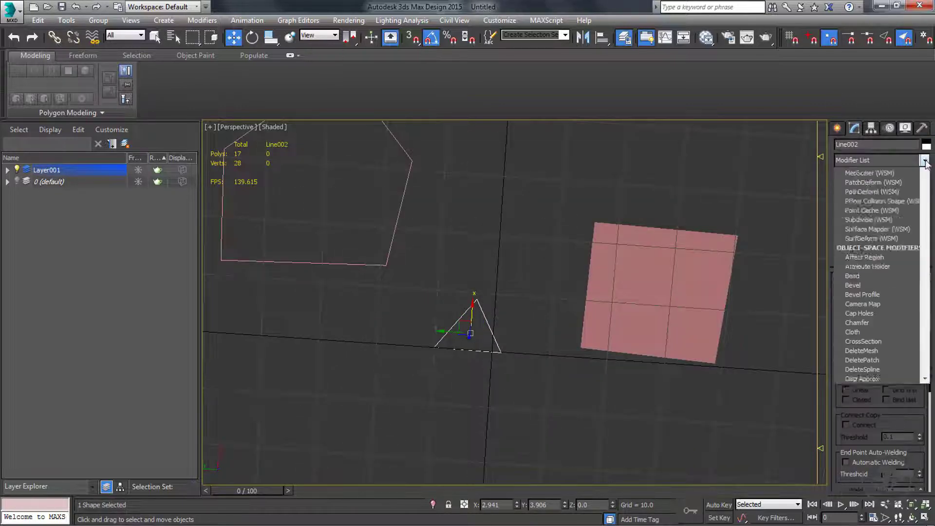
pyautogui.moveTo(924, 194); pyautogui.dragTo(933, 420)
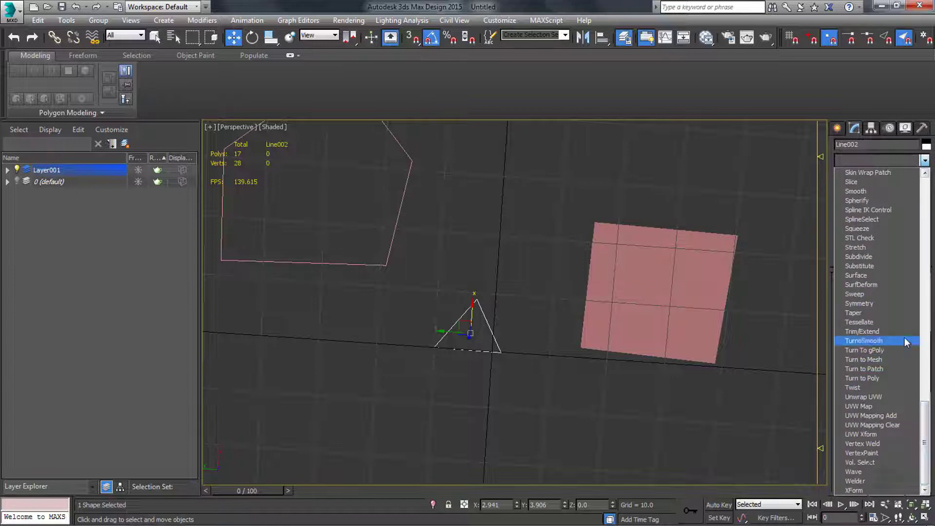
pyautogui.click(851, 276)
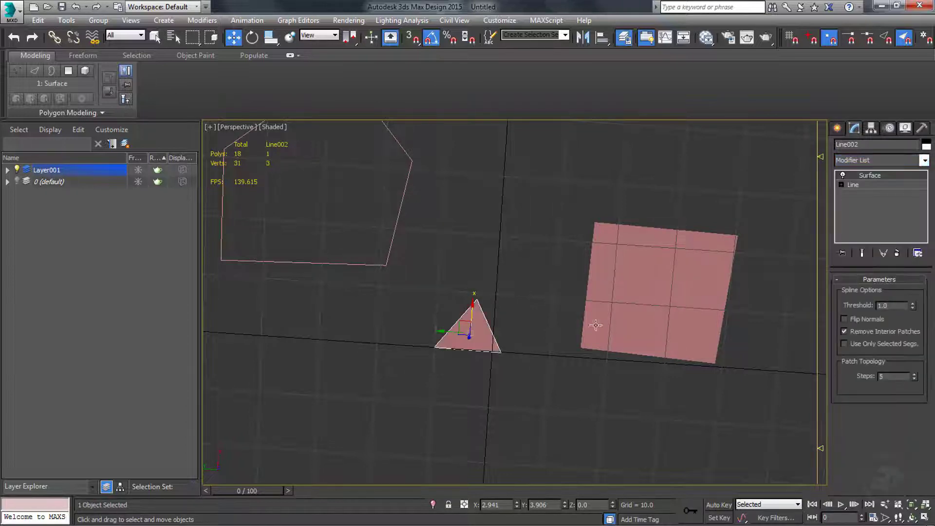
# Step: Try a Surface modifier on the closed five-sided spline, switch its effect off for comparison, and delete the modifier
pyautogui.moveTo(472, 324); pyautogui.dragTo(526, 393, button='middle')
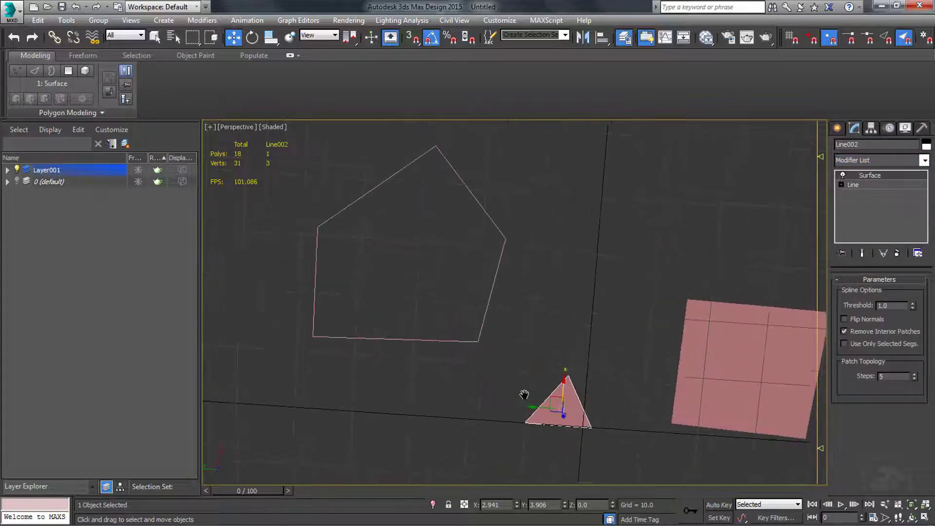
pyautogui.click(507, 238)
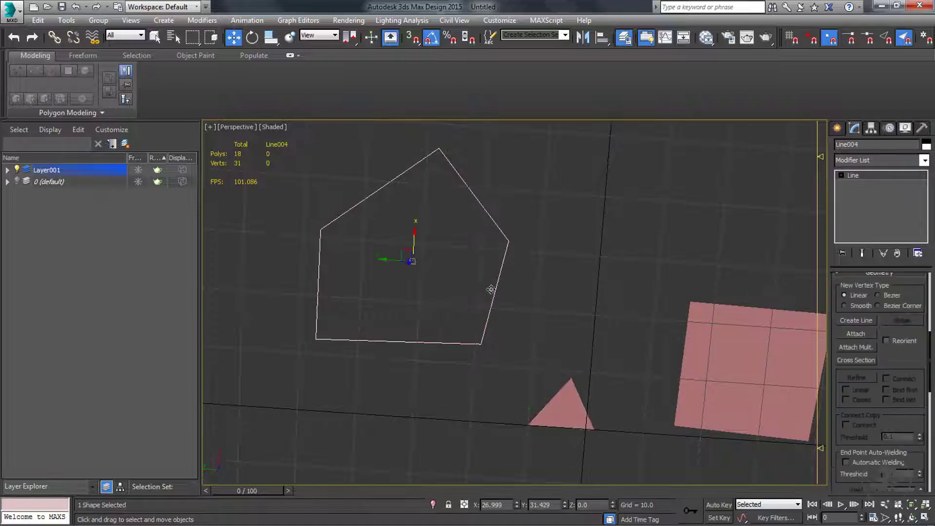
pyautogui.click(924, 160)
pyautogui.scroll(-15, 913, 393)
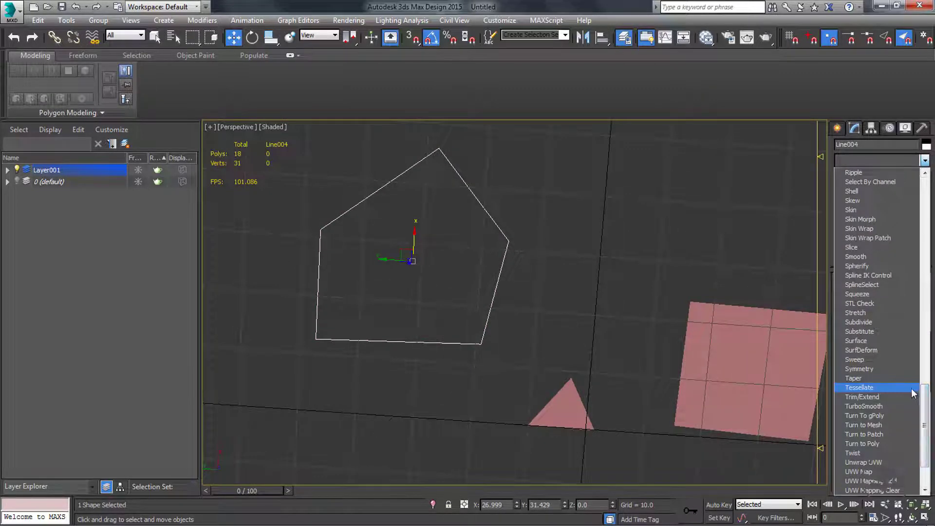
pyautogui.click(873, 340)
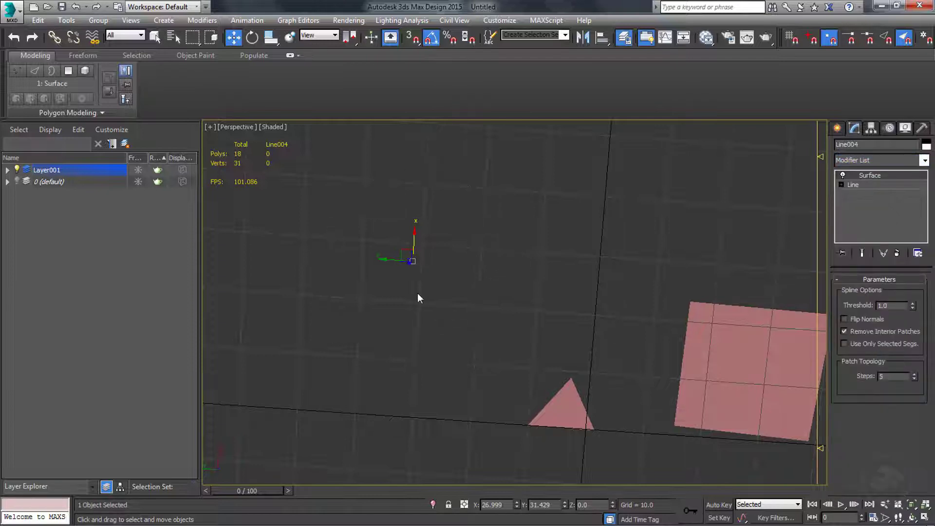
pyautogui.click(843, 175)
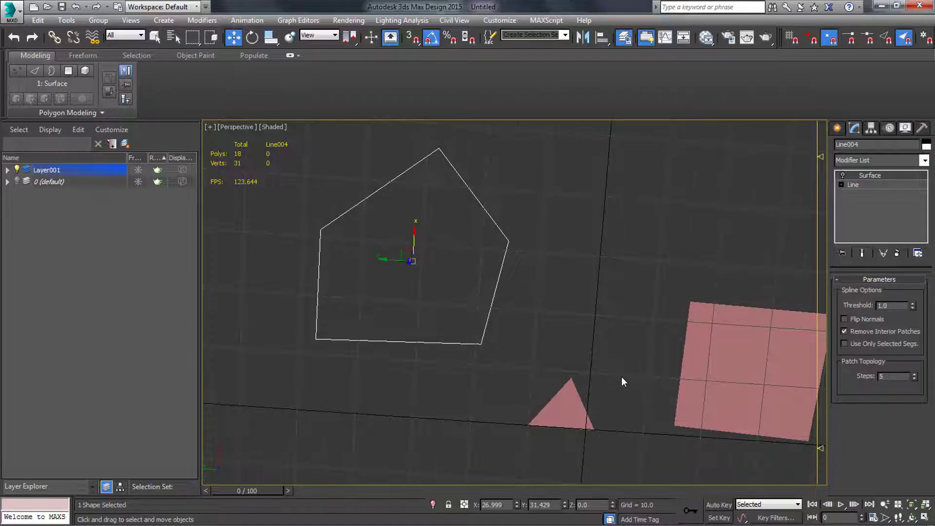
pyautogui.moveTo(622, 378); pyautogui.dragTo(527, 365, button='middle')
pyautogui.scroll(-2, 597, 359)
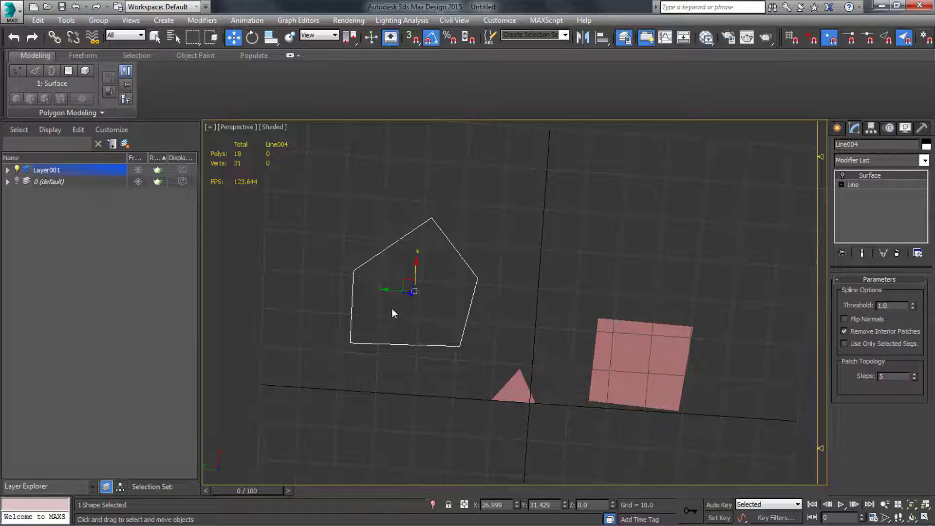
pyautogui.rightClick(867, 174)
pyautogui.click(809, 194)
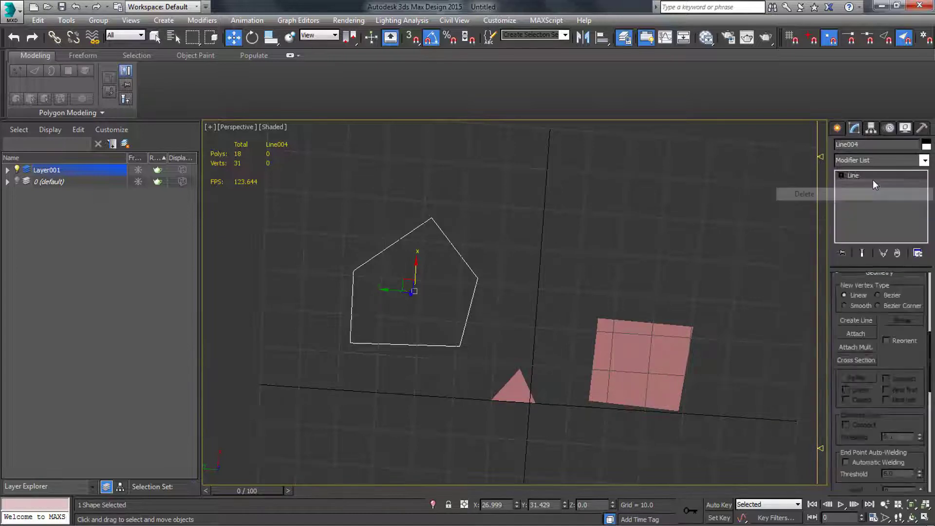
# Step: Apply a Turn to Poly modifier to the five-sided spline so it becomes a filled polygon
pyautogui.click(924, 161)
pyautogui.write('turn')
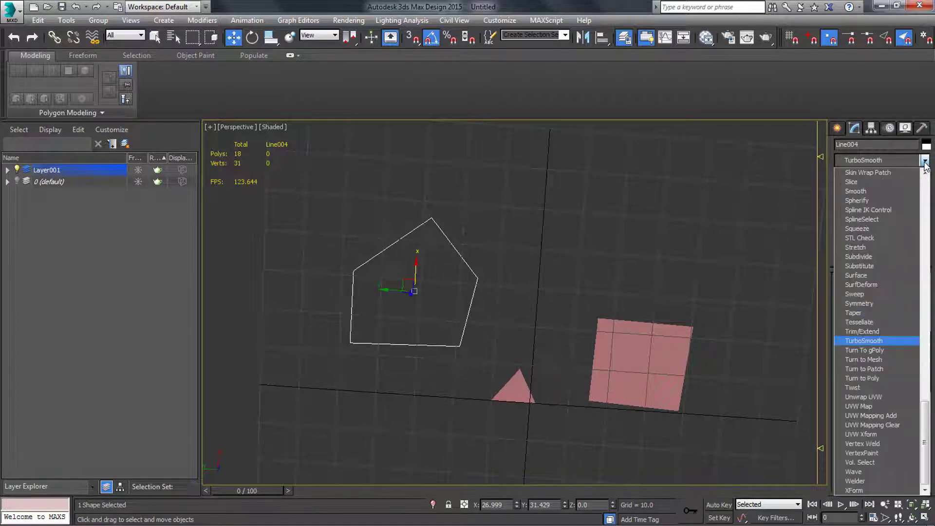
pyautogui.press('Down')
pyautogui.press('Down')
pyautogui.press('Down')
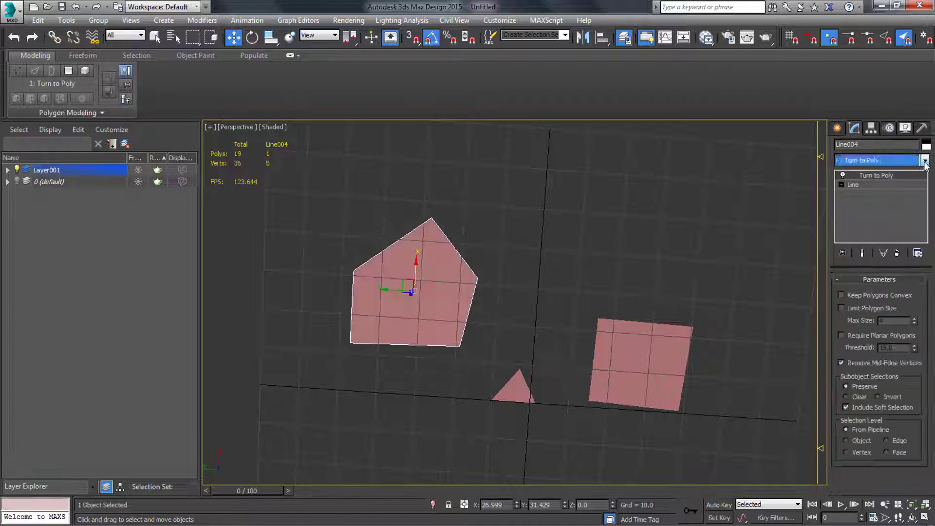
pyautogui.press('Return')
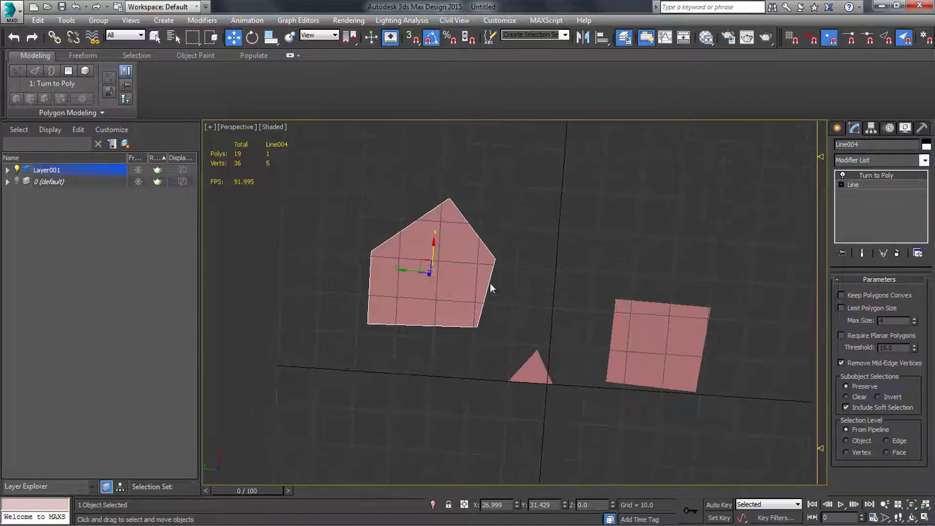
pyautogui.scroll(2, 470, 260)
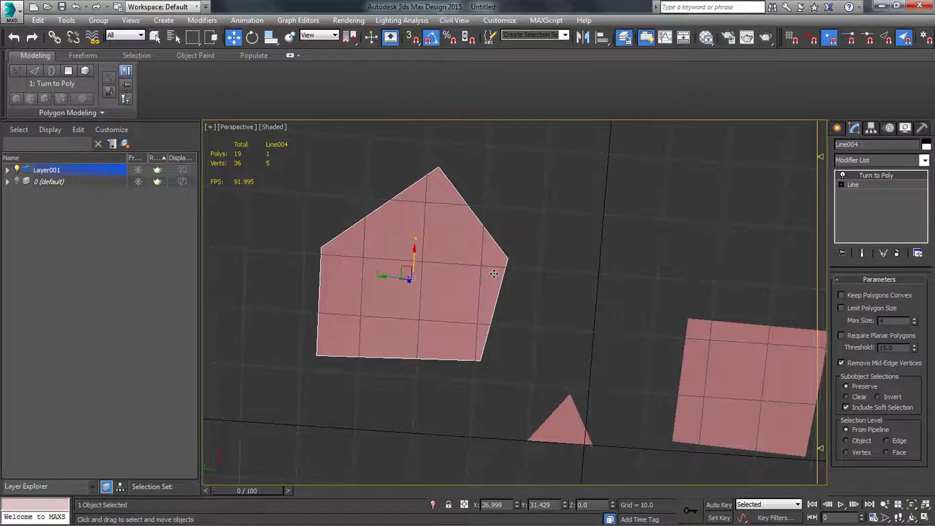
pyautogui.moveTo(636, 302); pyautogui.dragTo(597, 316, button='middle')
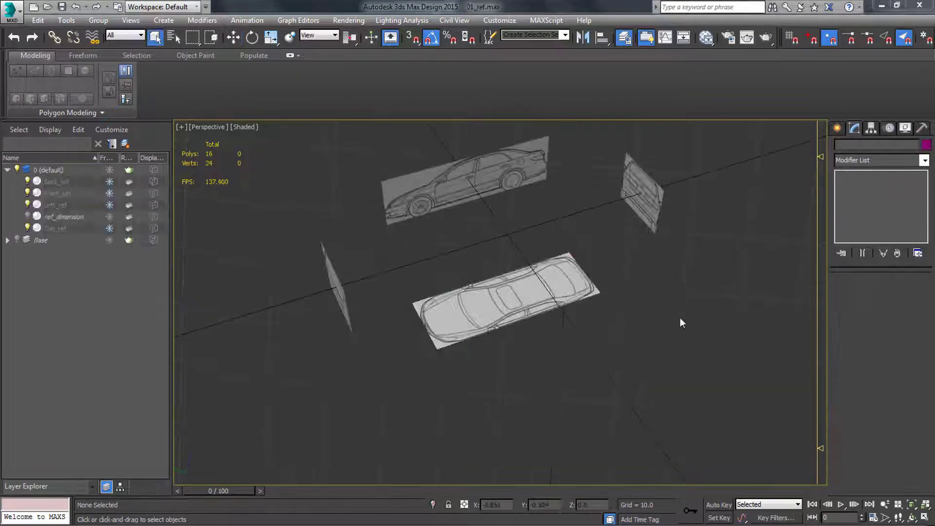
# Step: Examine the car blueprint planes in 01_ref.max from the top, front and perspective views
pyautogui.scroll(3, 512, 334)
pyautogui.press('t')
pyautogui.scroll(3, 483, 220)
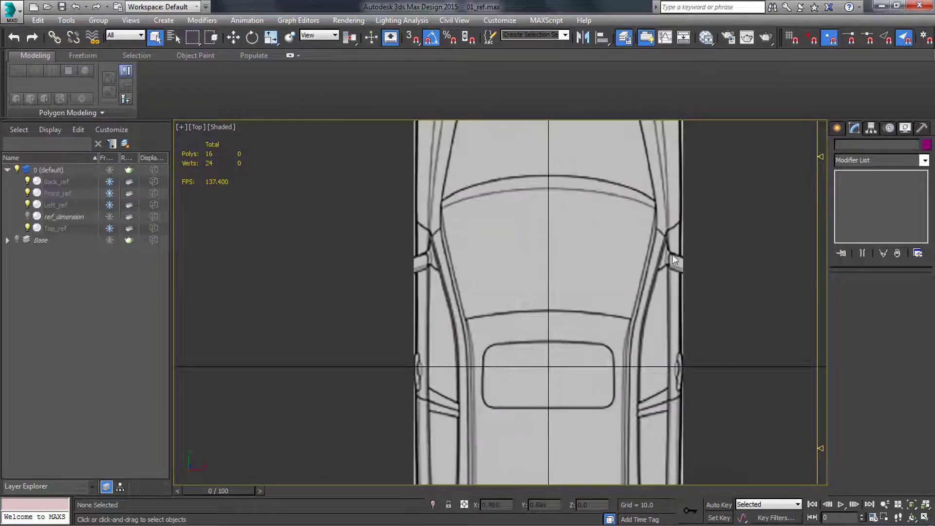
pyautogui.scroll(-5, 526, 292)
pyautogui.press('f')
pyautogui.scroll(-1, 657, 265)
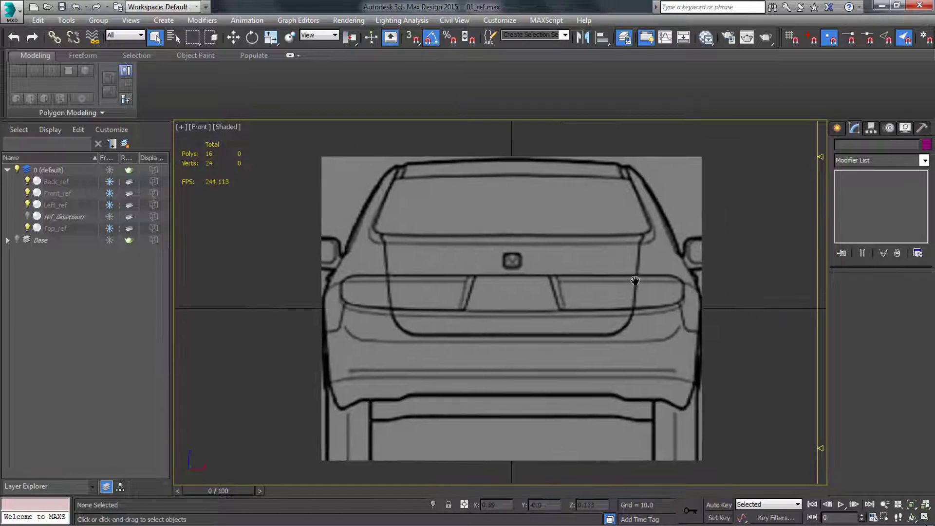
pyautogui.press('p')
pyautogui.scroll(2, 423, 290)
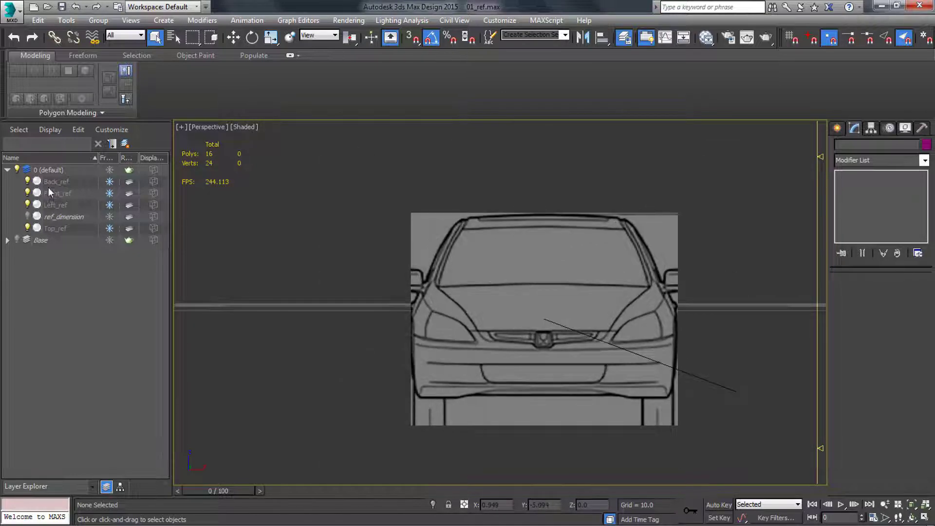
# Step: Unfreeze the Back_ref, Front_ref, Left_ref and Top_ref blueprint planes and clear the selection
pyautogui.moveTo(50, 193); pyautogui.dragTo(51, 182)
pyautogui.keyDown('ctrl'); pyautogui.click(56, 228); pyautogui.keyUp('ctrl')
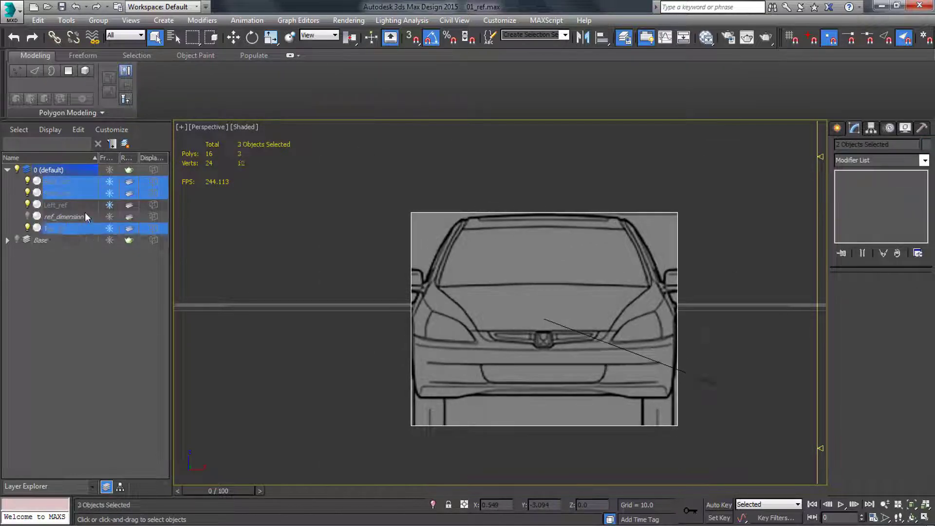
pyautogui.keyDown('ctrl'); pyautogui.click(64, 205); pyautogui.keyUp('ctrl')
pyautogui.click(110, 184)
pyautogui.click(227, 230)
# Step: Select the Back_ref, Front_ref and Top_ref planes together and add one shared Edit Poly modifier to them
pyautogui.moveTo(413, 285); pyautogui.dragTo(369, 261, button='middle')
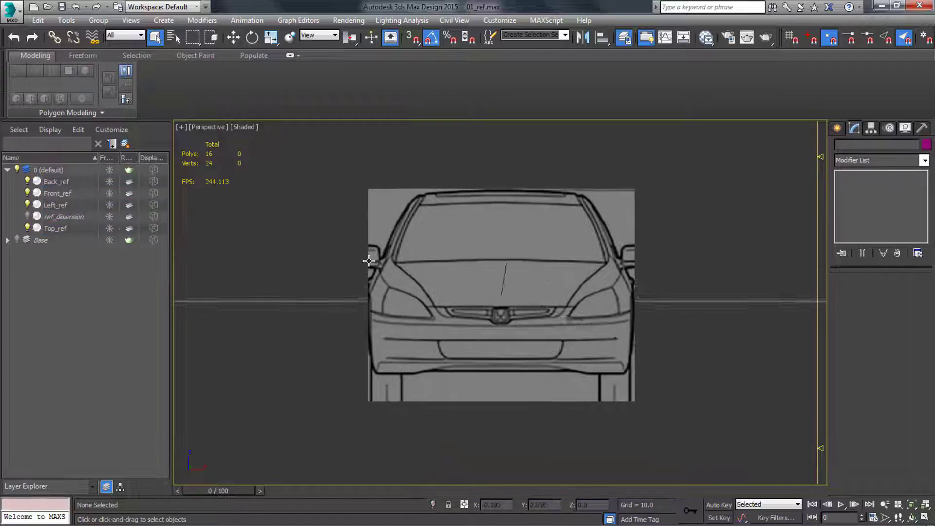
pyautogui.scroll(-4, 360, 276)
pyautogui.keyDown('alt'); pyautogui.moveTo(346, 300); pyautogui.dragTo(476, 375, button='middle'); pyautogui.keyUp('alt')
pyautogui.scroll(-3, 476, 376)
pyautogui.moveTo(345, 378); pyautogui.dragTo(652, 423)
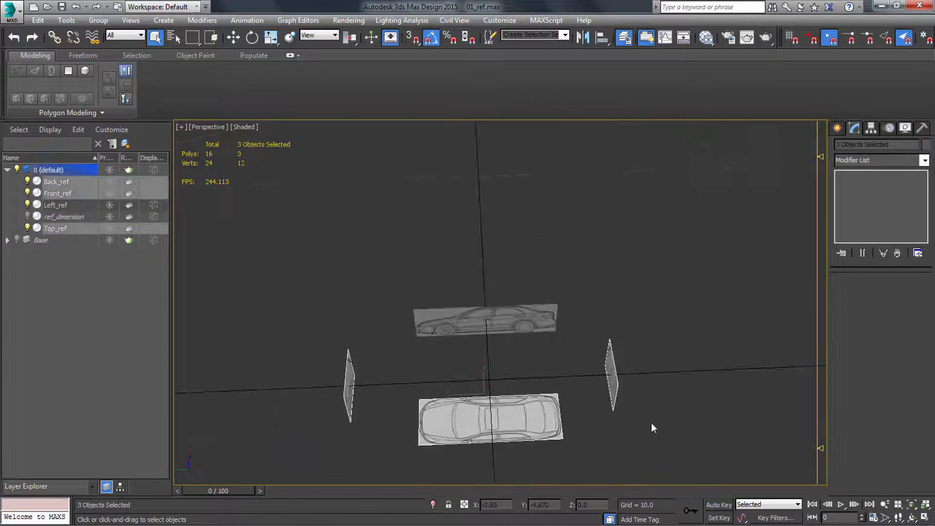
pyautogui.keyDown('alt'); pyautogui.moveTo(651, 422); pyautogui.dragTo(658, 178, button='middle'); pyautogui.keyUp('alt')
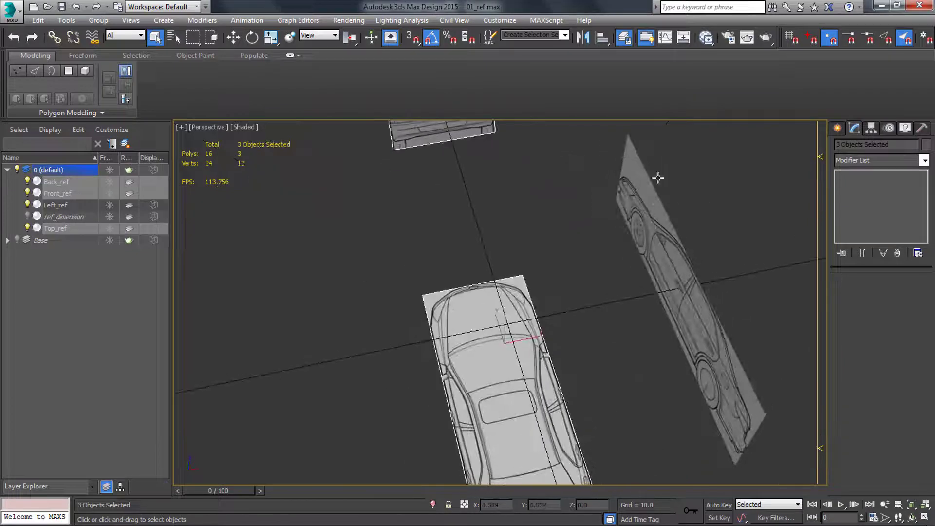
pyautogui.click(925, 161)
pyautogui.scroll(-5, 877, 292)
pyautogui.click(867, 178)
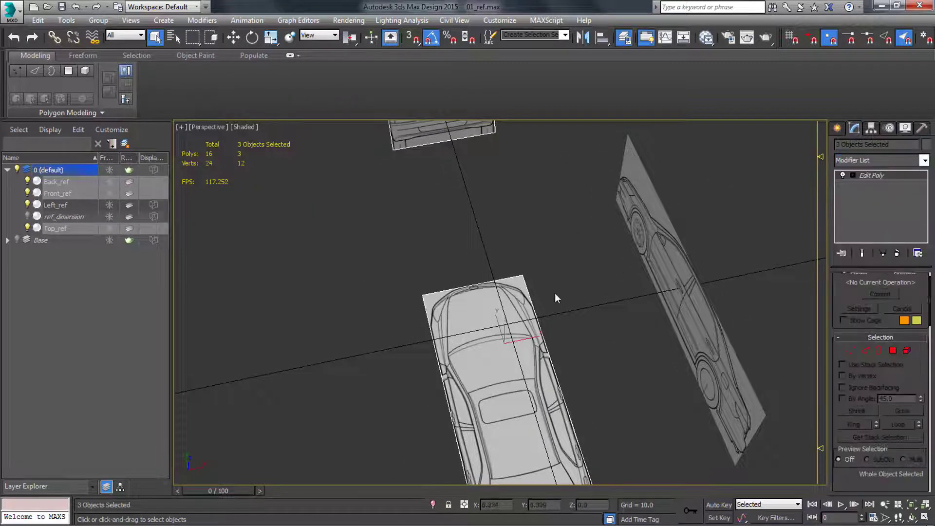
# Step: At edge level, select the two opposite side edges bounding the car's width on each of the top, front and back planes
pyautogui.scroll(-3, 531, 278)
pyautogui.press('2')
pyautogui.click(527, 285)
pyautogui.keyDown('ctrl'); pyautogui.click(482, 313); pyautogui.keyUp('ctrl')
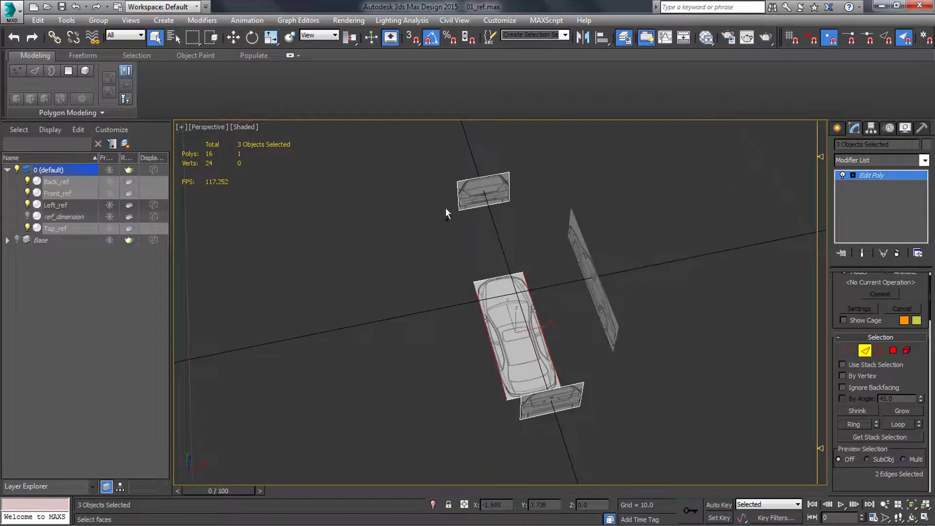
pyautogui.keyDown('ctrl'); pyautogui.click(509, 193); pyautogui.keyUp('ctrl')
pyautogui.keyDown('alt'); pyautogui.moveTo(509, 193); pyautogui.dragTo(546, 273, button='middle'); pyautogui.keyUp('alt')
pyautogui.keyDown('ctrl'); pyautogui.click(661, 238); pyautogui.keyUp('ctrl')
# Step: Extrude the selected side edges outward by scaling copies of them non-uniformly to about 122% along X
pyautogui.scroll(4, 545, 274)
pyautogui.press('r')
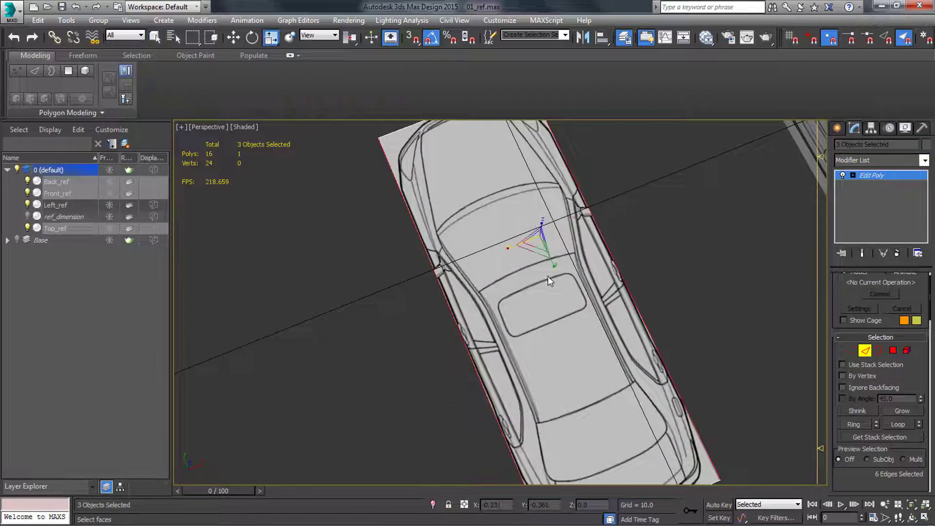
pyautogui.click(271, 39)
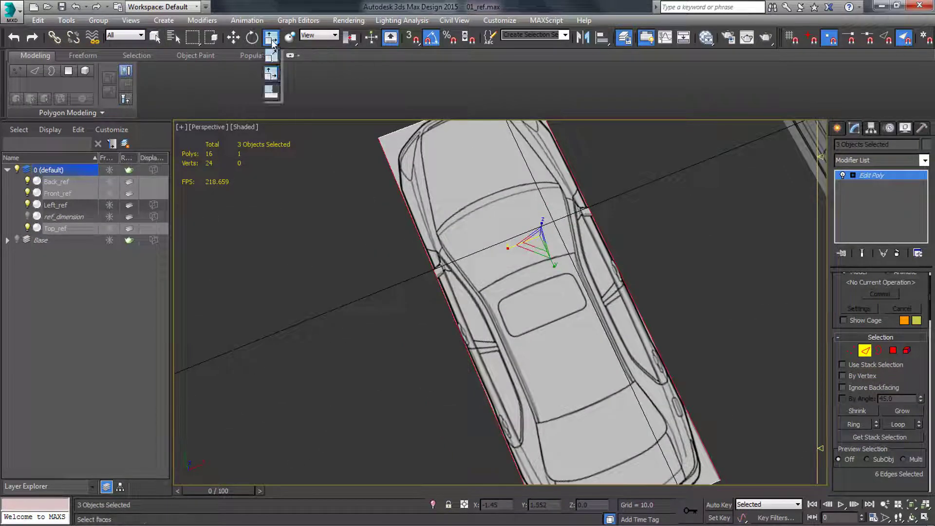
pyautogui.click(273, 77)
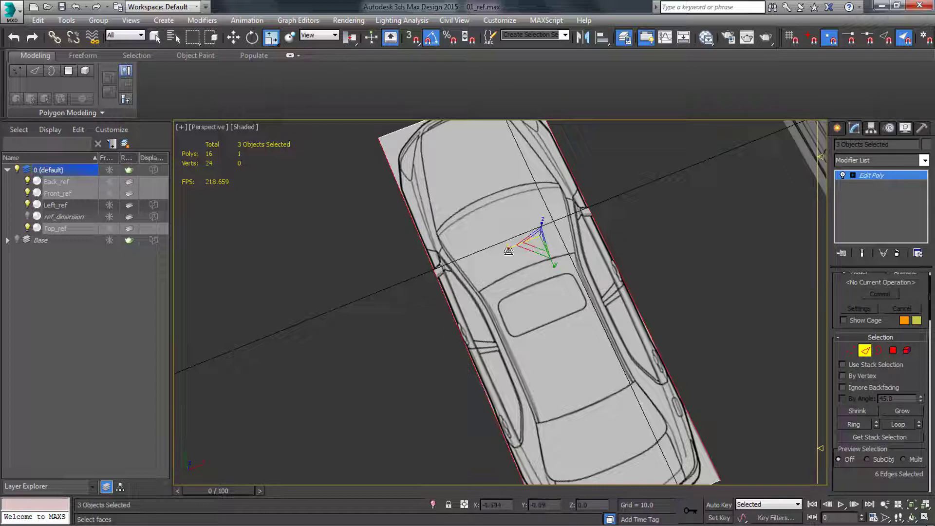
pyautogui.keyDown('shift'); pyautogui.moveTo(508, 250); pyautogui.dragTo(502, 258); pyautogui.keyUp('shift')
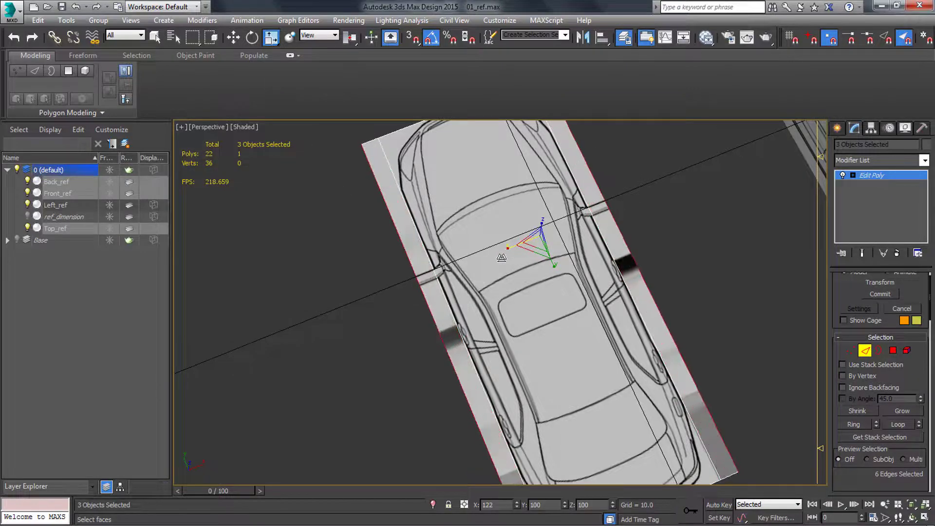
# Step: Scale the new outer side edges of the top, front and back planes further to about 106% along X
pyautogui.keyDown('alt'); pyautogui.moveTo(501, 258); pyautogui.dragTo(453, 204, button='middle'); pyautogui.keyUp('alt')
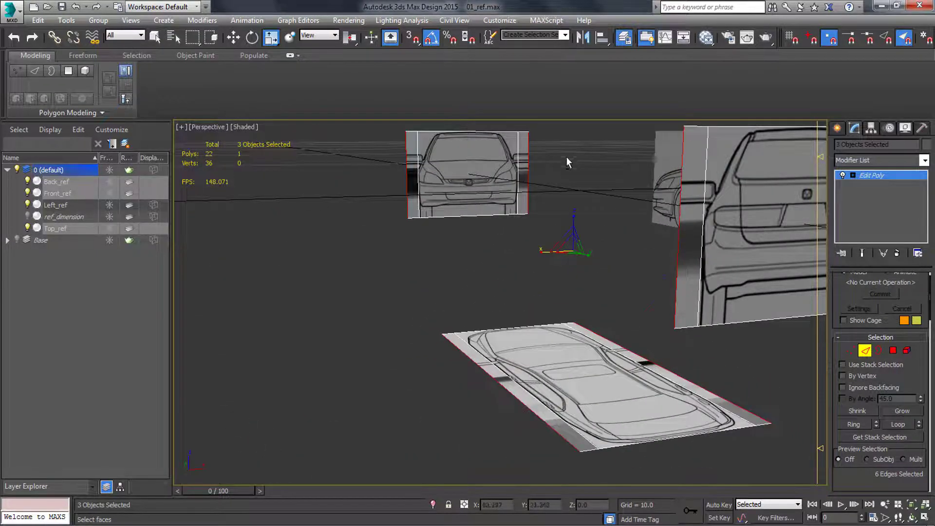
pyautogui.moveTo(566, 156)
pyautogui.keyDown('alt'); pyautogui.mouseDown(button='middle')
pyautogui.moveTo(563, 247)
pyautogui.moveTo(620, 203)
pyautogui.moveTo(573, 157)
pyautogui.mouseUp(button='middle'); pyautogui.keyUp('alt')
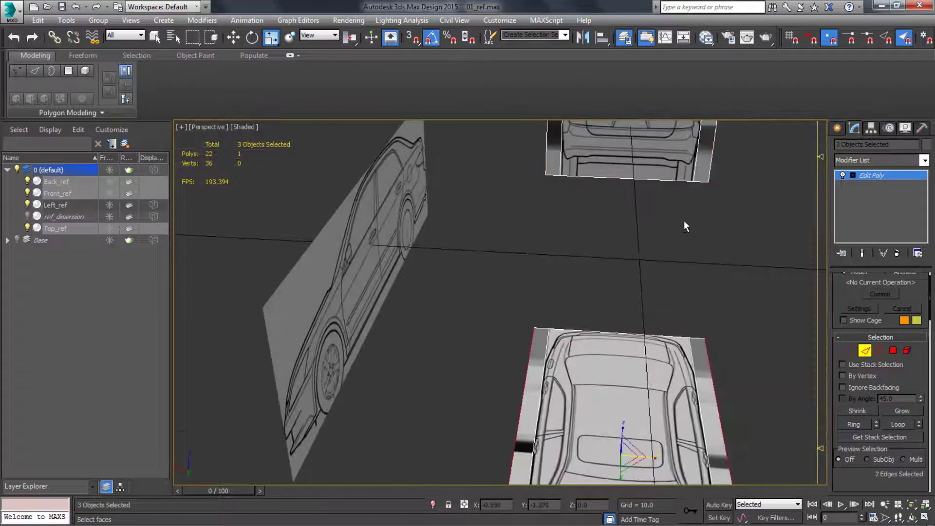
pyautogui.keyDown('alt'); pyautogui.moveTo(684, 222); pyautogui.dragTo(537, 299, button='middle'); pyautogui.keyUp('alt')
pyautogui.moveTo(647, 339); pyautogui.dragTo(652, 337)
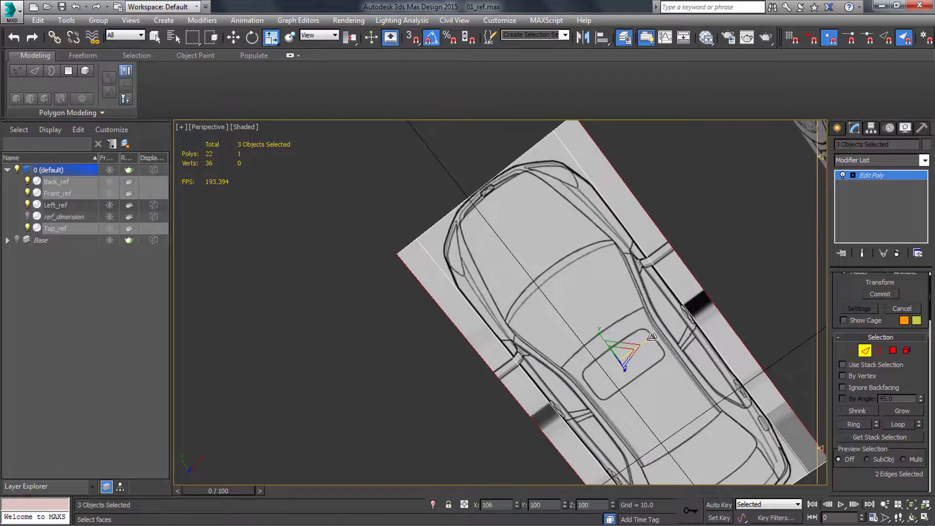
pyautogui.scroll(-10, 556, 308)
pyautogui.keyDown('alt'); pyautogui.moveTo(556, 309); pyautogui.dragTo(606, 246, button='middle'); pyautogui.keyUp('alt')
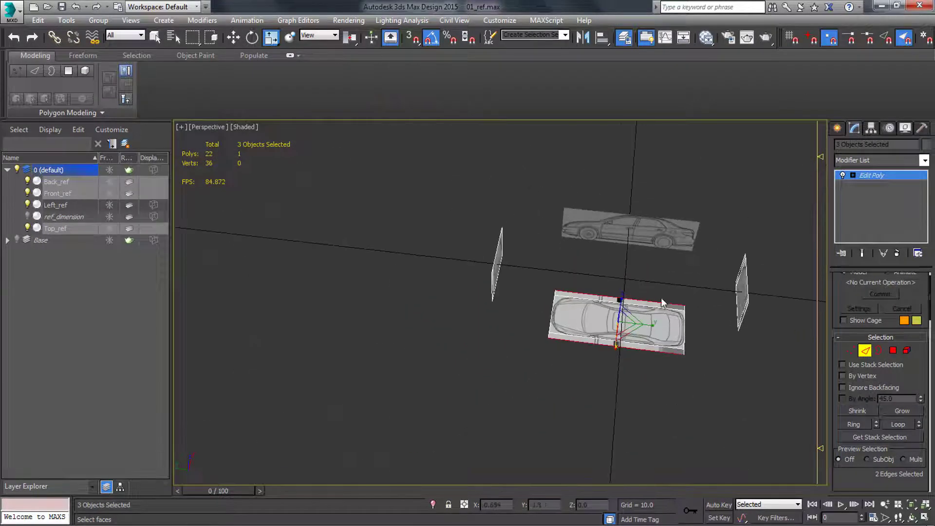
# Step: Add a shared Unwrap UVW modifier to the three extended blueprint planes and open its UV Editor
pyautogui.scroll(4, 662, 302)
pyautogui.click(643, 255)
pyautogui.click(926, 160)
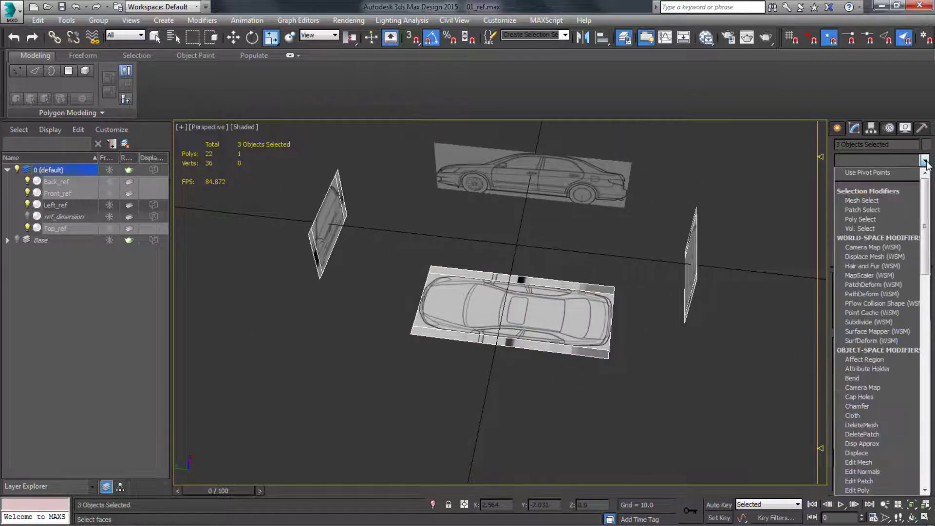
pyautogui.press('u')
pyautogui.click(873, 396)
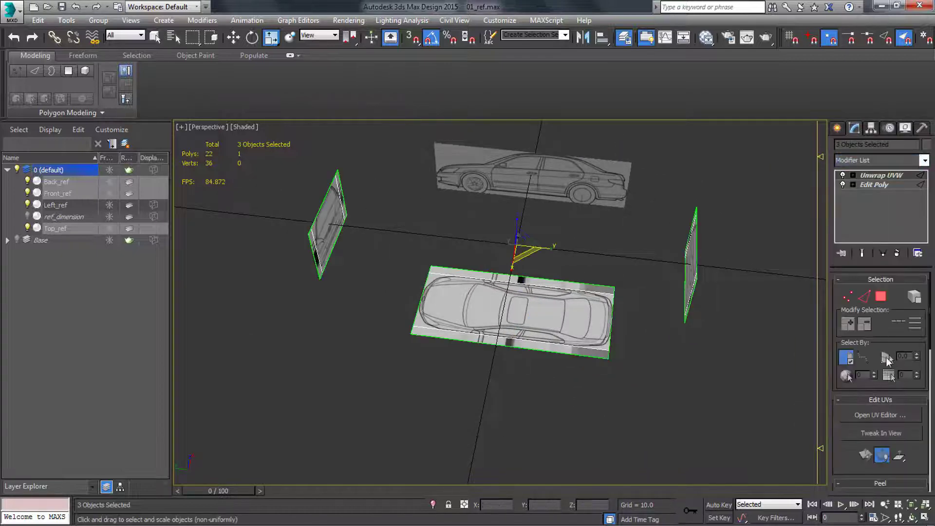
pyautogui.click(888, 418)
# Step: Display the Map #16 (2003 Honda Accord) blueprint image as the UV Editor background
pyautogui.moveTo(435, 295); pyautogui.dragTo(494, 270, button='middle')
pyautogui.click(377, 85)
pyautogui.click(366, 107)
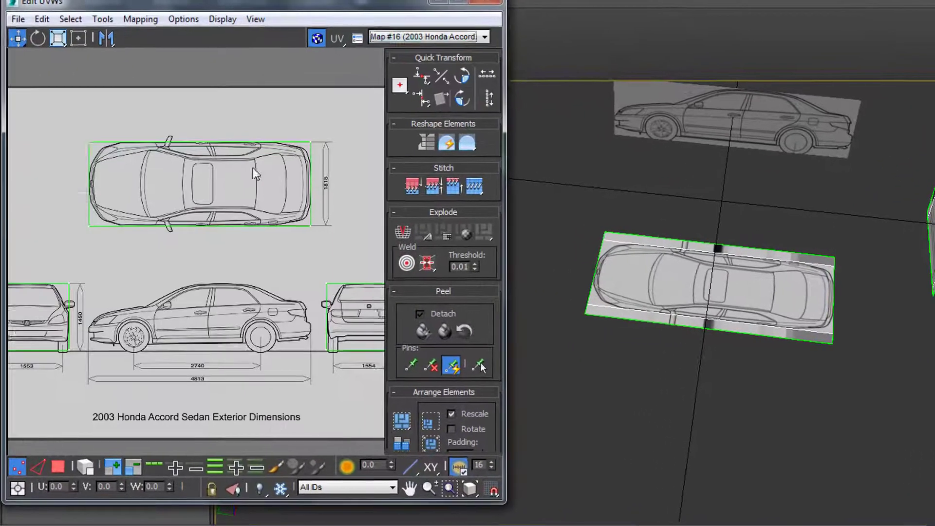
pyautogui.scroll(-2, 253, 167)
pyautogui.moveTo(252, 168); pyautogui.dragTo(281, 171, button='middle')
# Step: At polygon level, select the original central polygons of the top, front and back planes in the UV Editor
pyautogui.click(60, 469)
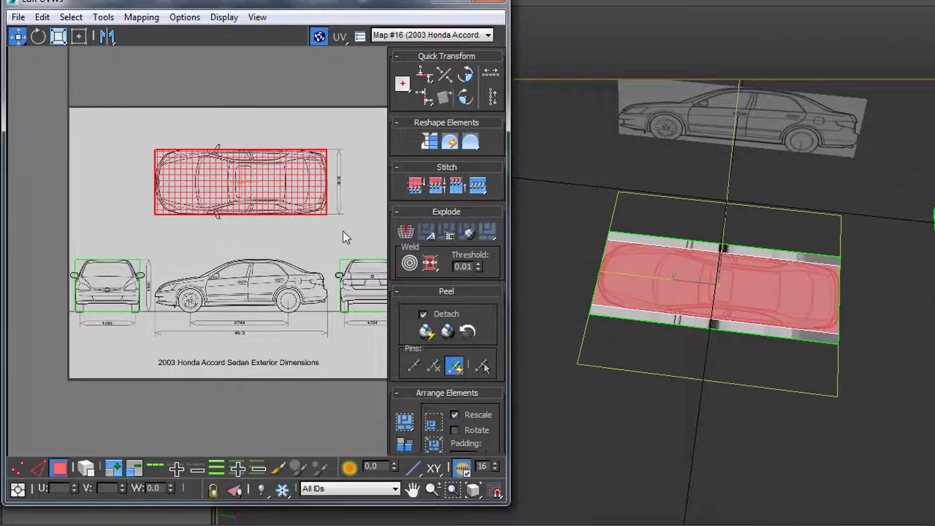
pyautogui.rightClick(300, 186)
pyautogui.click(334, 272)
pyautogui.moveTo(289, 226); pyautogui.dragTo(239, 213, button='middle')
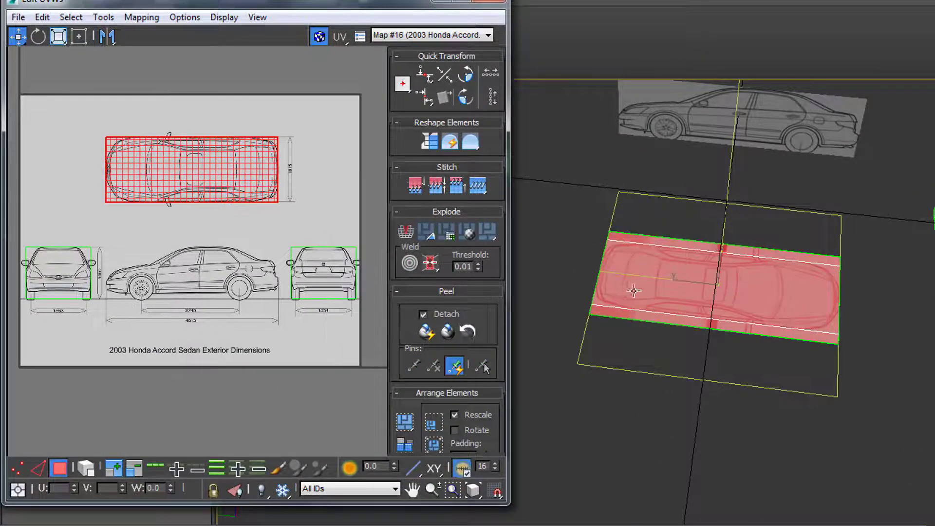
pyautogui.keyDown('alt'); pyautogui.moveTo(634, 291); pyautogui.dragTo(761, 289, button='middle'); pyautogui.keyUp('alt')
pyautogui.keyDown('ctrl'); pyautogui.click(735, 260); pyautogui.keyUp('ctrl')
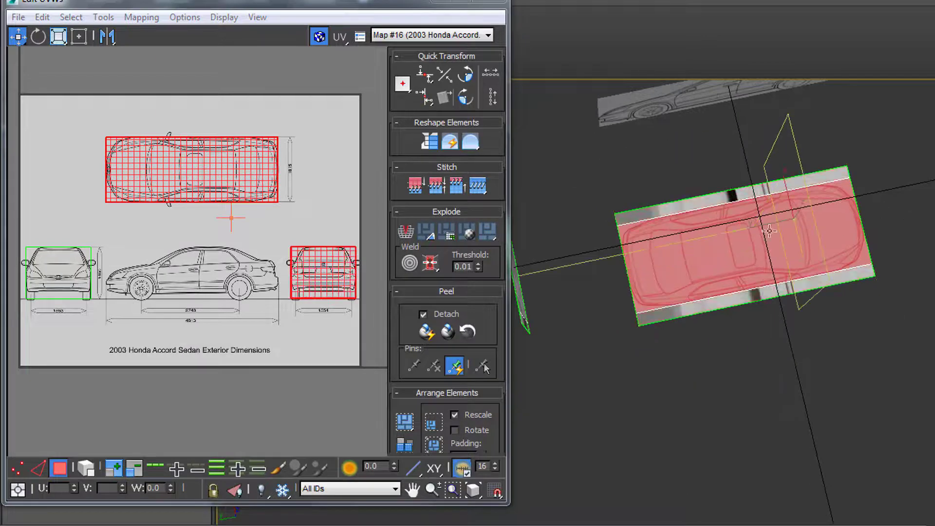
pyautogui.moveTo(614, 280); pyautogui.dragTo(670, 270, button='middle')
pyautogui.keyDown('ctrl'); pyautogui.click(83, 296); pyautogui.keyUp('ctrl')
pyautogui.rightClick(208, 166)
pyautogui.click(189, 205)
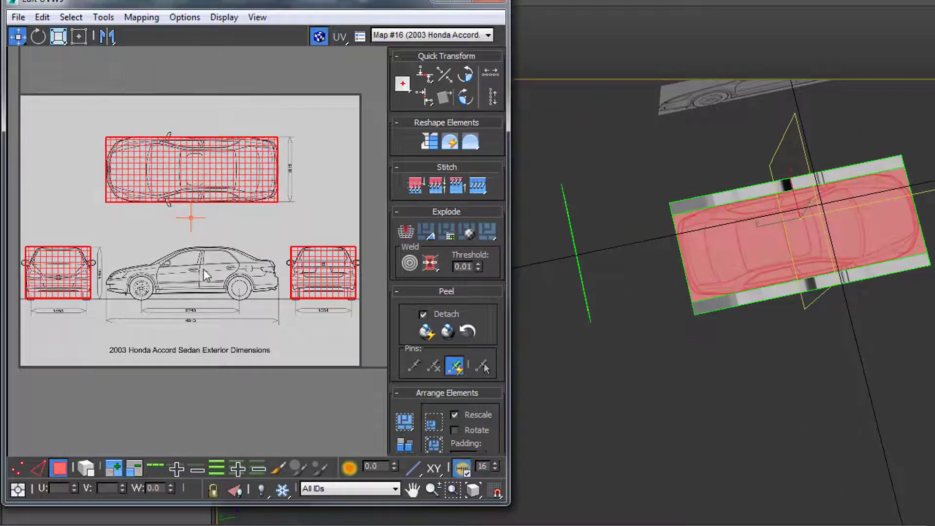
# Step: Freeze the selected central polygons' UVs and select all the remaining side-strip polygons
pyautogui.click(284, 493)
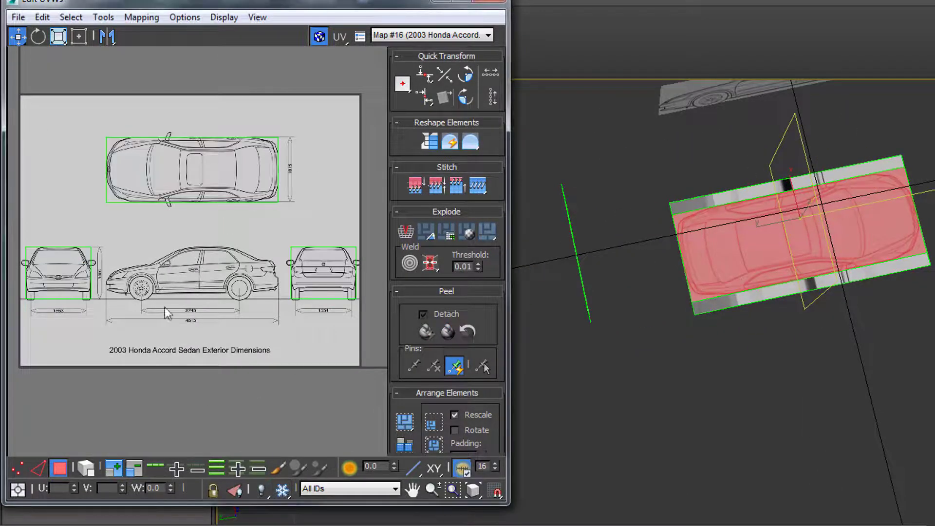
pyautogui.moveTo(22, 92); pyautogui.dragTo(388, 355)
pyautogui.moveTo(205, 216); pyautogui.dragTo(219, 247, button='middle')
pyautogui.scroll(5, 205, 233)
# Step: With the viewport in Top view, open the Relax Tool for the side strips and choose Relax By Polygon Angles
pyautogui.moveTo(760, 268); pyautogui.dragTo(745, 285, button='middle')
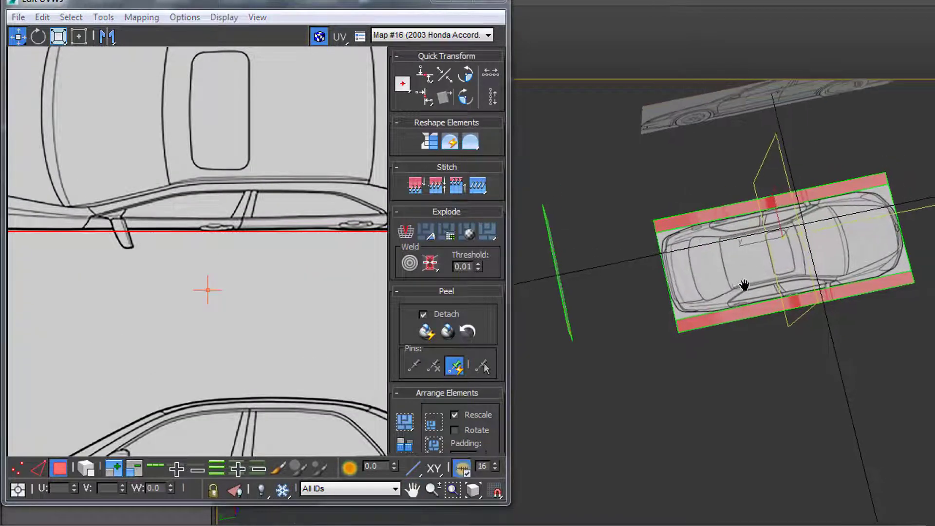
pyautogui.press('t')
pyautogui.scroll(2, 674, 336)
pyautogui.moveTo(674, 340); pyautogui.dragTo(682, 142, button='middle')
pyautogui.scroll(-1, 687, 246)
pyautogui.moveTo(688, 236); pyautogui.dragTo(693, 210, button='middle')
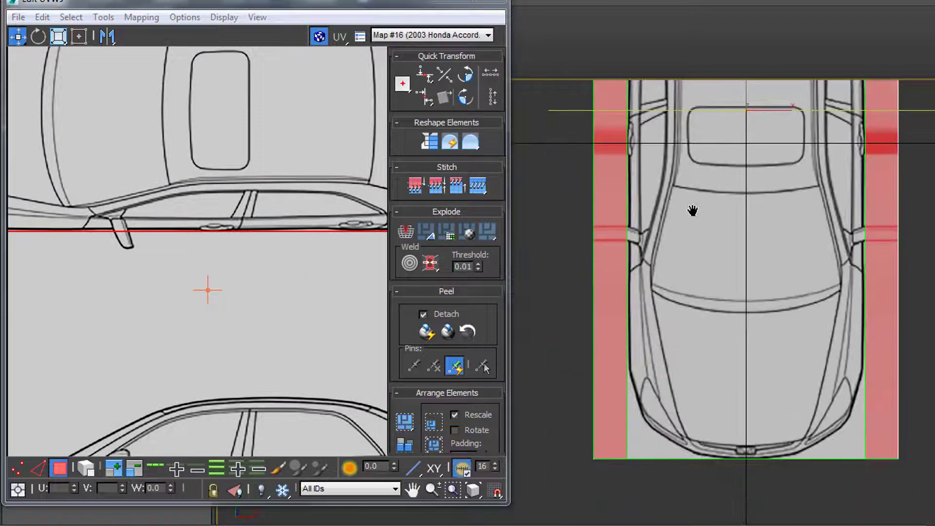
pyautogui.scroll(1, 610, 229)
pyautogui.click(100, 15)
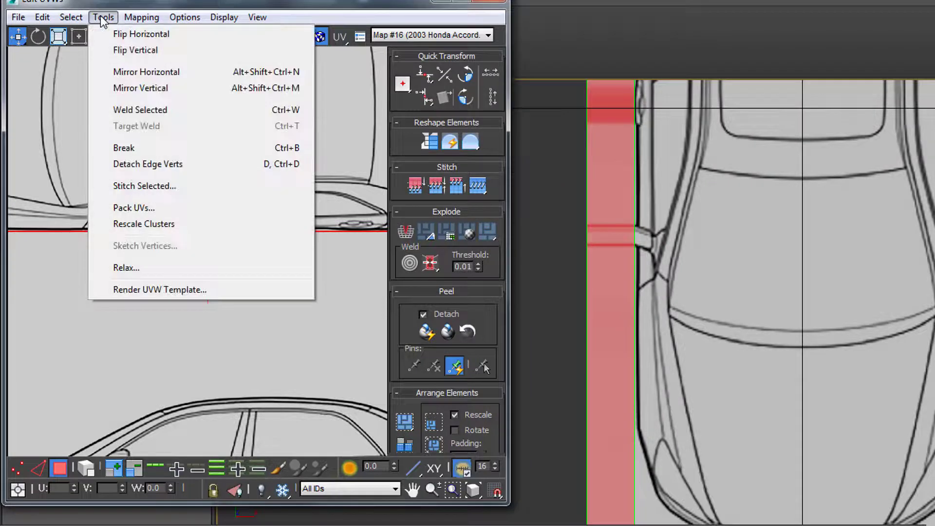
pyautogui.click(132, 268)
pyautogui.click(126, 61)
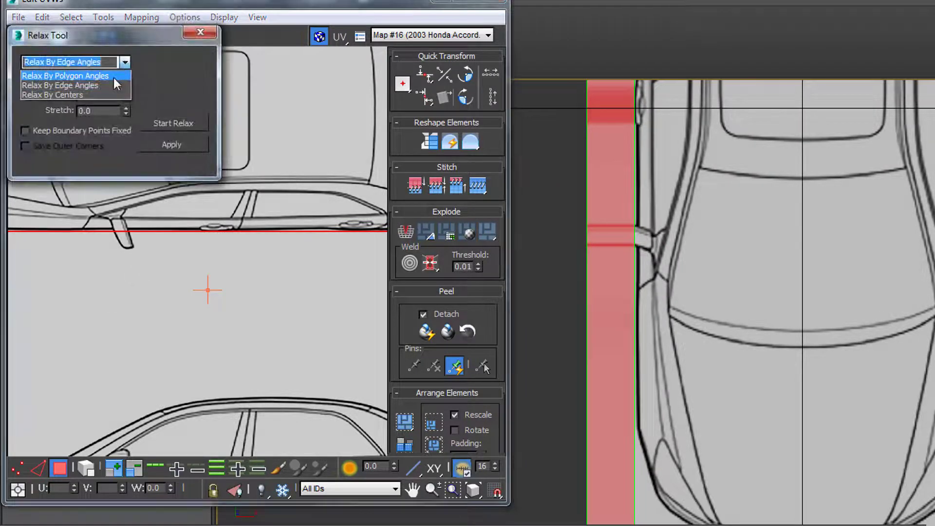
pyautogui.click(112, 72)
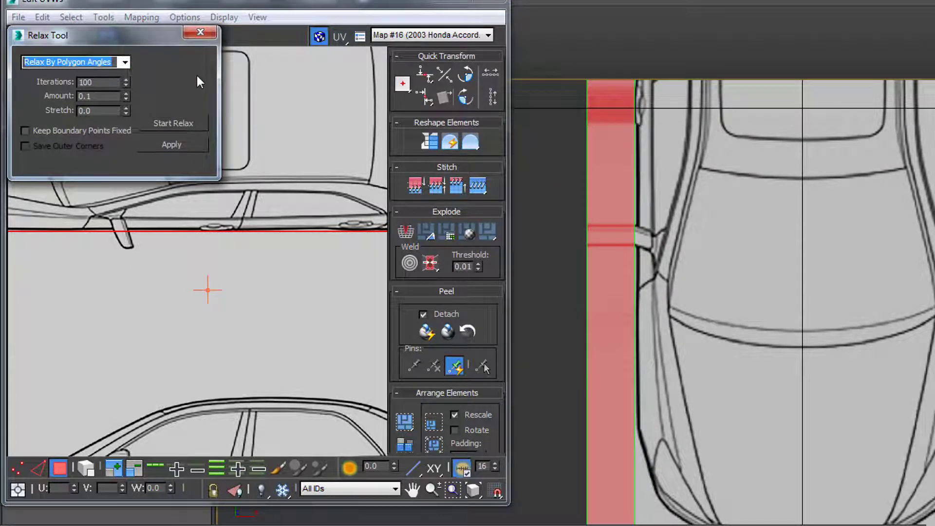
# Step: Try relaxing the side strips' UVs with an amount of 0
pyautogui.doubleClick(93, 96)
pyautogui.write('0')
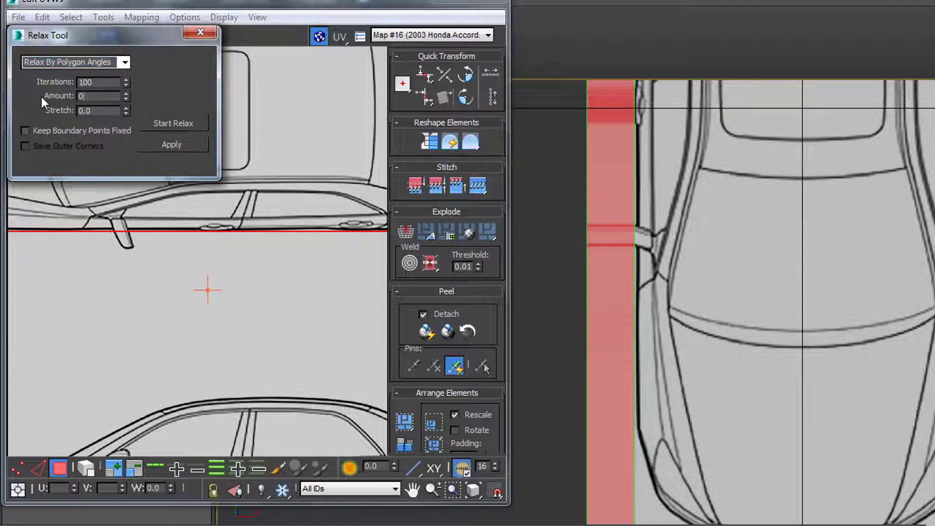
pyautogui.click(173, 123)
pyautogui.scroll(-3, 267, 256)
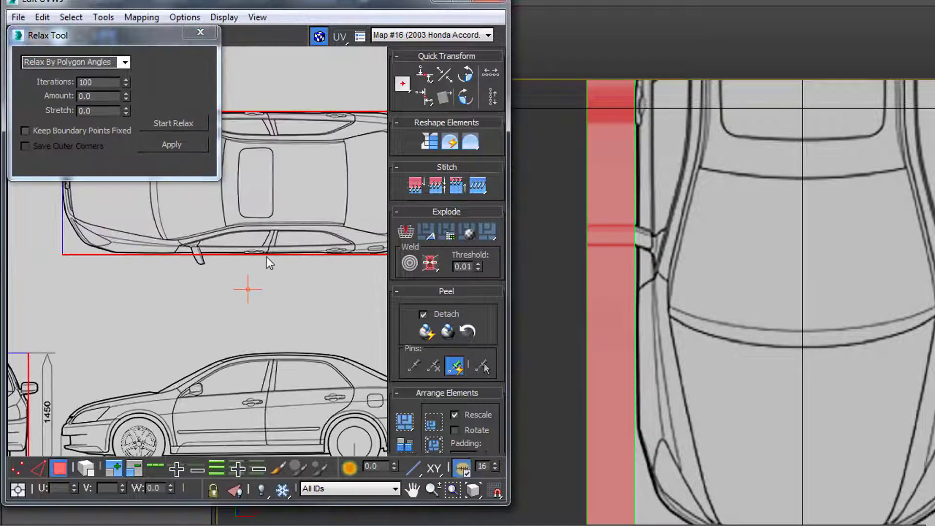
pyautogui.scroll(-1, 267, 256)
pyautogui.moveTo(218, 292); pyautogui.dragTo(133, 298, button='middle')
pyautogui.moveTo(308, 286); pyautogui.dragTo(248, 293, button='middle')
pyautogui.scroll(3, 262, 219)
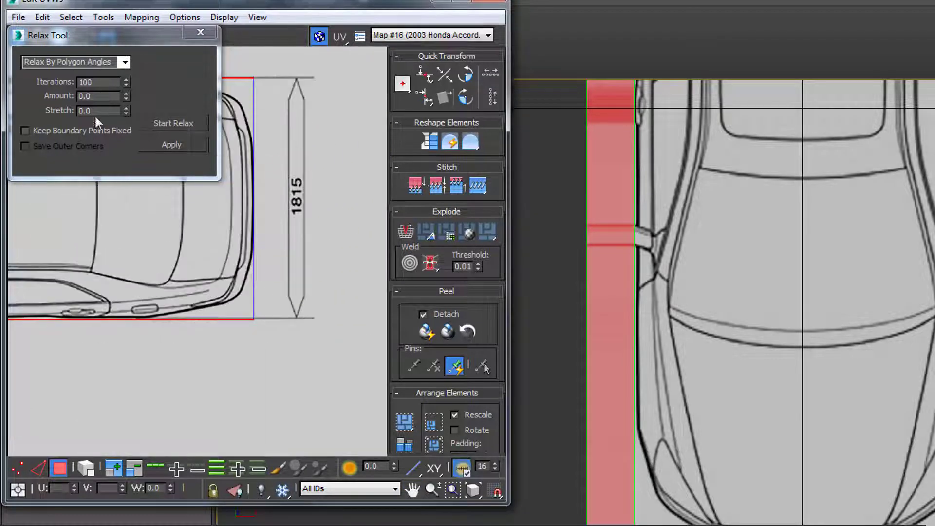
# Step: Try relaxing the side strips' UVs with an amount of 0.001, inspect the strips, and undo the relax
pyautogui.click(110, 100)
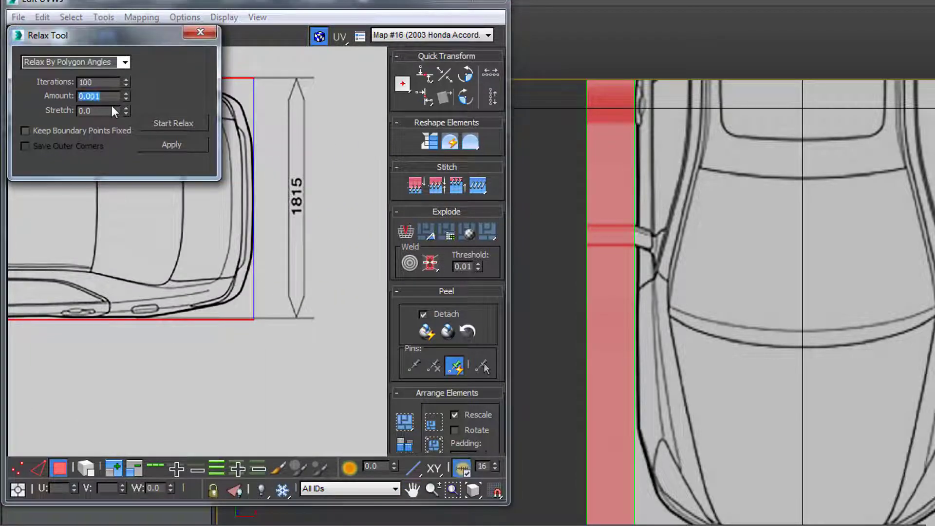
pyautogui.click(180, 121)
pyautogui.moveTo(235, 231); pyautogui.dragTo(289, 271, button='middle')
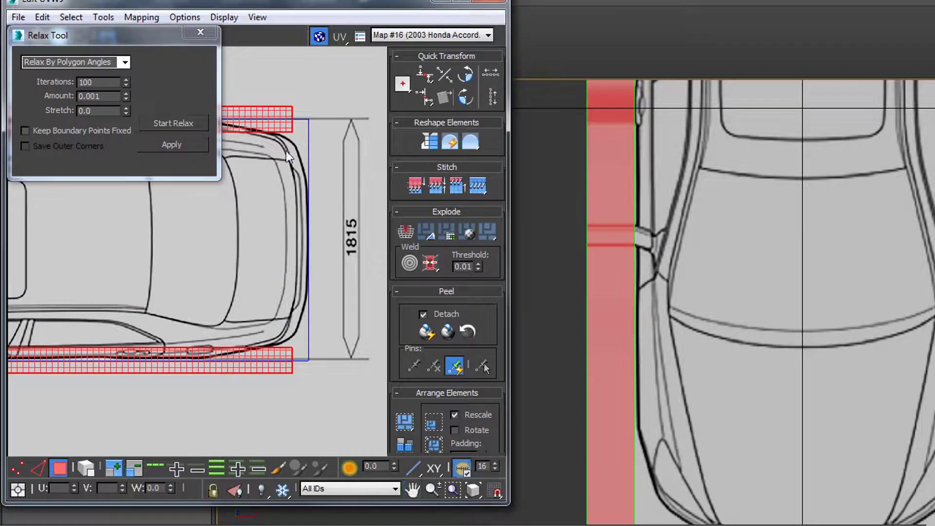
pyautogui.scroll(-4, 301, 152)
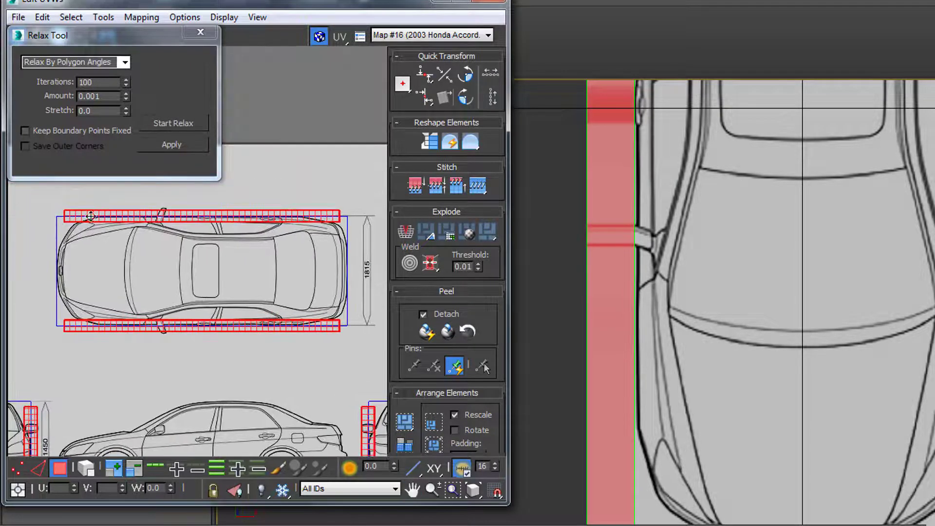
pyautogui.moveTo(108, 96); pyautogui.dragTo(39, 97)
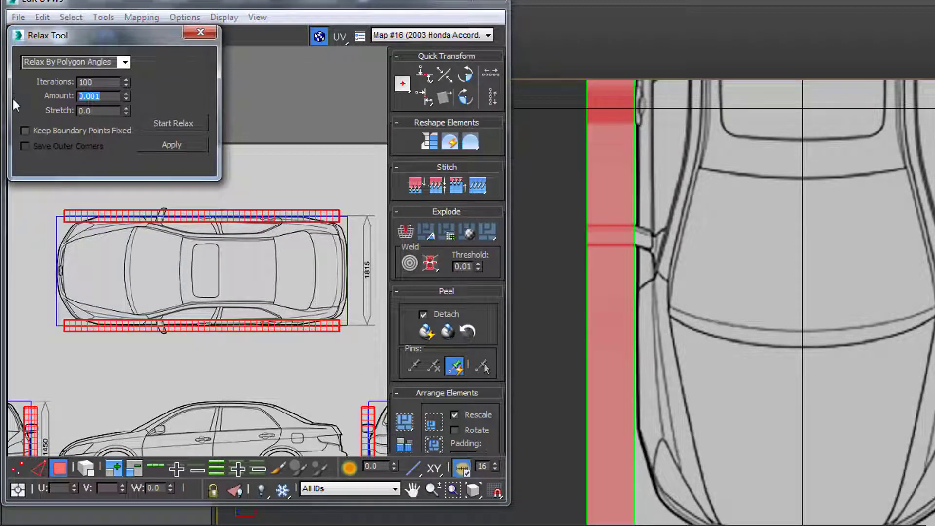
pyautogui.moveTo(122, 241); pyautogui.dragTo(137, 245, button='middle')
pyautogui.hotkey('ctrl', 'z')
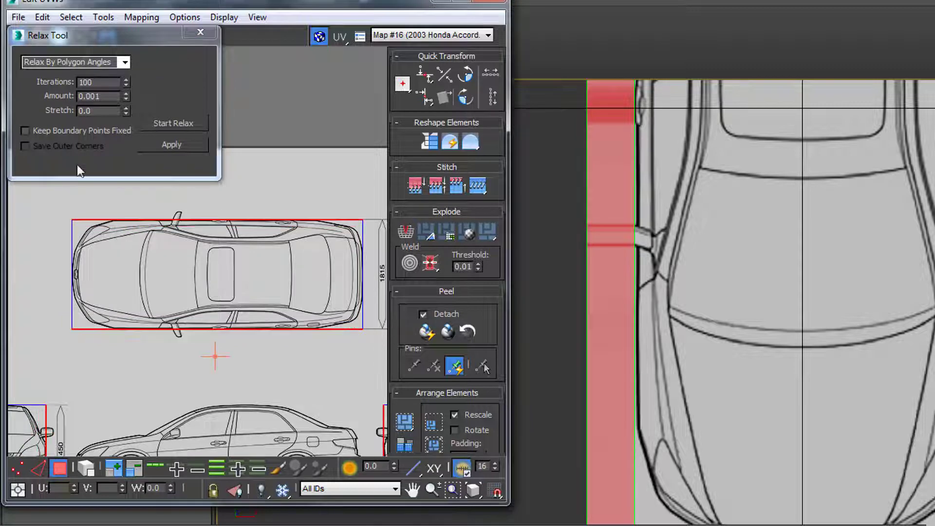
# Step: Try relaxing the side strips' UVs with an amount of 0.1, and again with an amount of 1
pyautogui.click(94, 96)
pyautogui.press('BackSpace')
pyautogui.press('BackSpace')
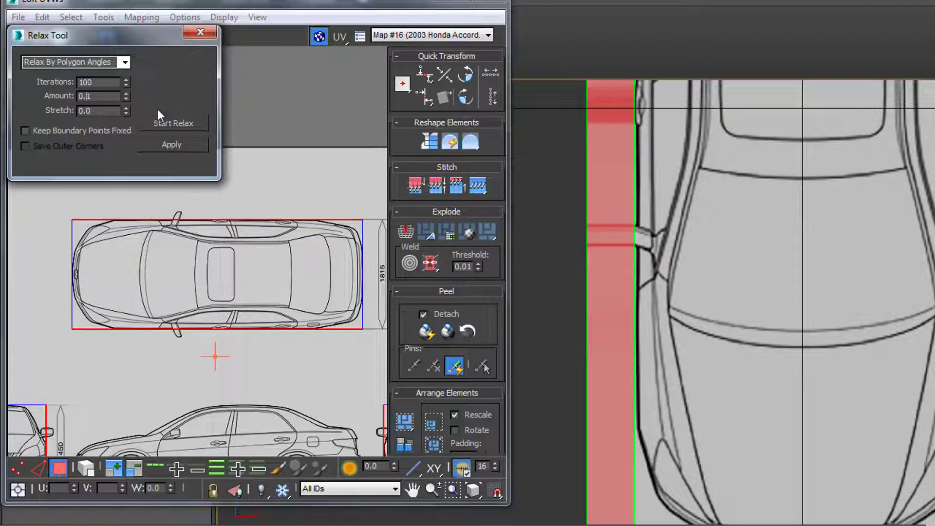
pyautogui.click(161, 144)
pyautogui.moveTo(69, 217); pyautogui.dragTo(72, 231, button='middle')
pyautogui.scroll(3, 72, 232)
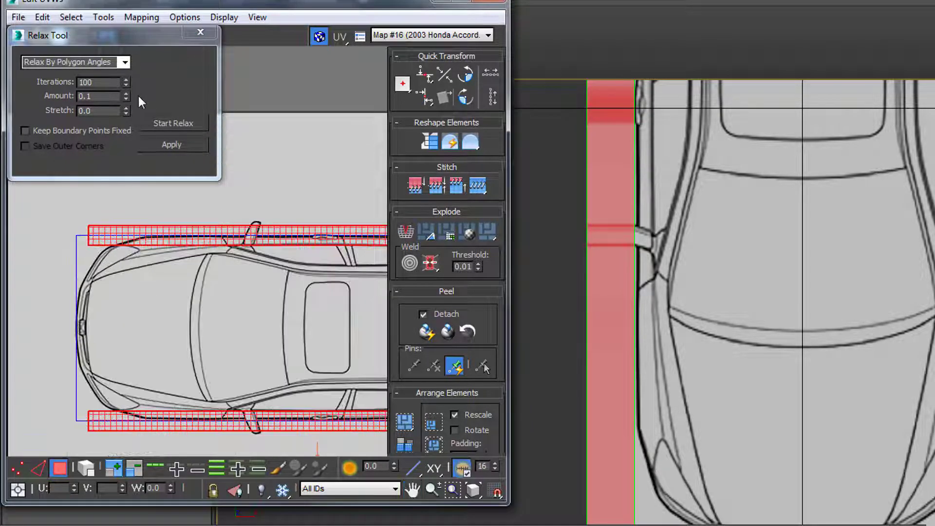
pyautogui.click(179, 124)
pyautogui.moveTo(112, 98); pyautogui.dragTo(48, 102)
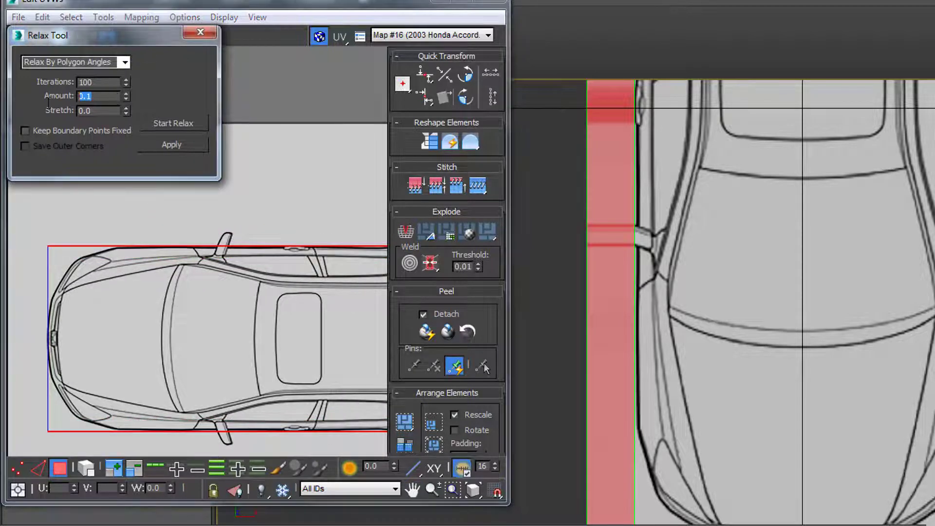
pyautogui.click(176, 124)
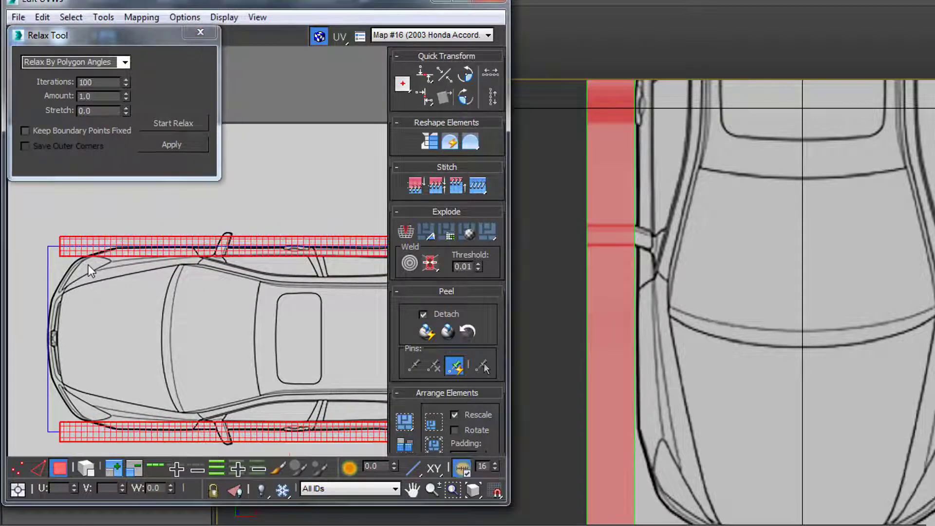
# Step: Relax the side strips' UVs by polygon angles with an amount of 0.1 and close the Relax Tool
pyautogui.click(95, 97)
pyautogui.write('0,')
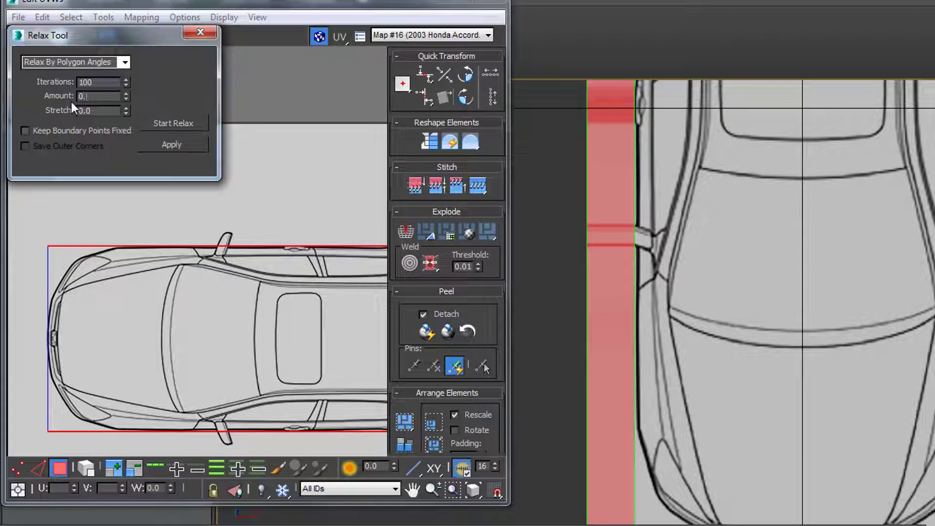
pyautogui.write('1')
pyautogui.press('Return')
pyautogui.click(173, 124)
pyautogui.click(173, 124)
pyautogui.click(200, 33)
pyautogui.moveTo(199, 192); pyautogui.dragTo(173, 174, button='middle')
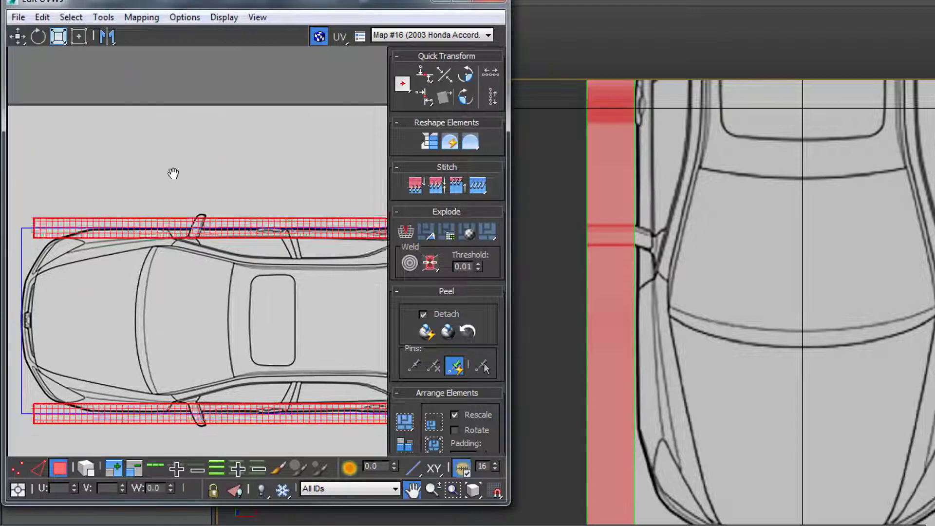
# Step: Select the top view's two side strips in the UV editor and stretch their rear upper corner in Freeform mode to meet the top plane's UVs
pyautogui.scroll(-5, 173, 174)
pyautogui.moveTo(221, 226); pyautogui.dragTo(221, 187, button='middle')
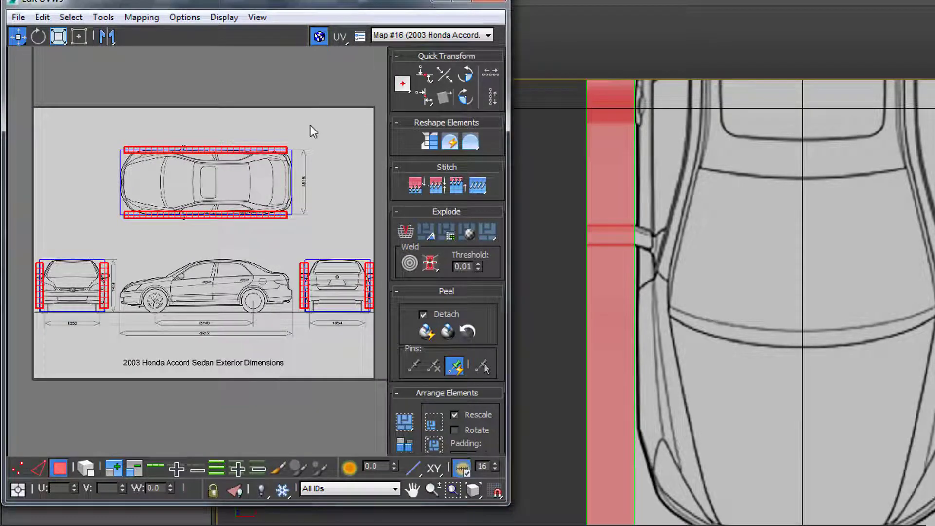
pyautogui.moveTo(311, 125); pyautogui.dragTo(118, 216)
pyautogui.scroll(5, 268, 156)
pyautogui.moveTo(269, 156); pyautogui.dragTo(159, 182, button='middle')
pyautogui.click(78, 37)
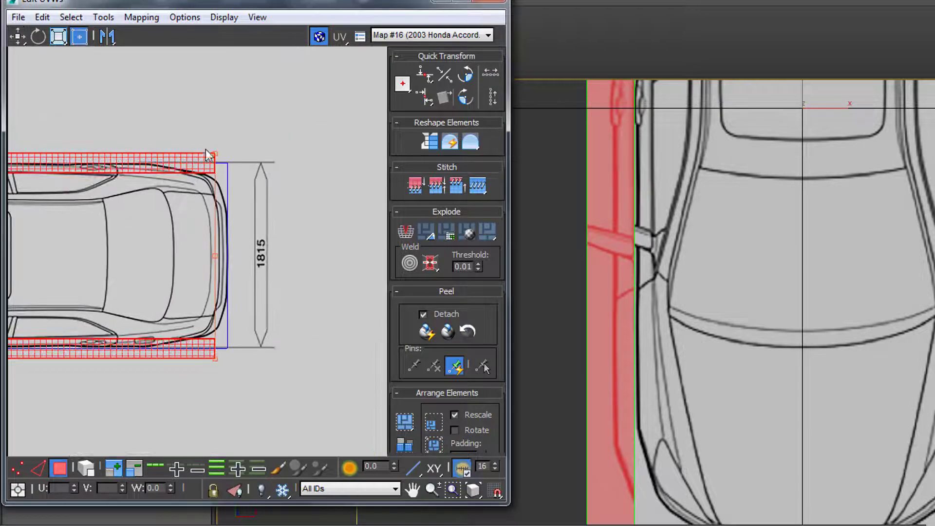
pyautogui.scroll(4, 215, 155)
pyautogui.moveTo(209, 150); pyautogui.dragTo(238, 127)
pyautogui.scroll(5, 238, 127)
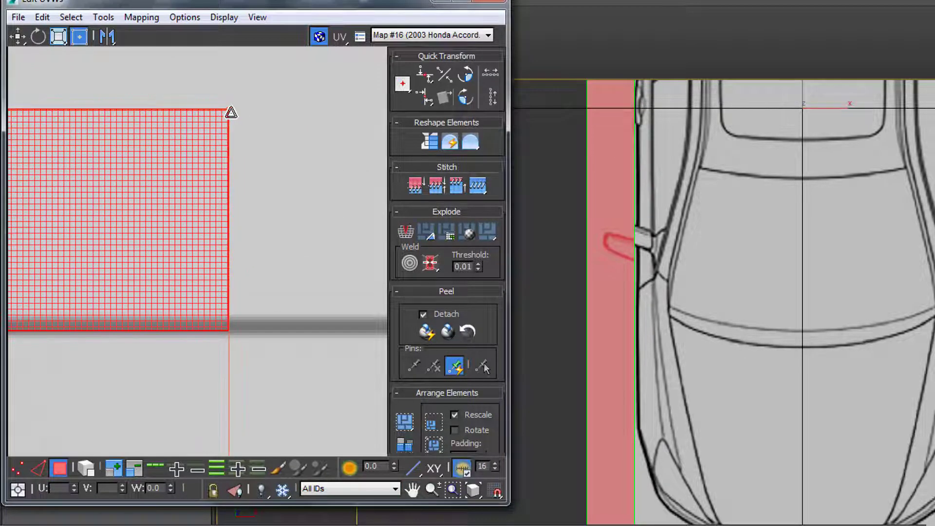
# Step: Scale the top view strips' lower rear corner and both front corners to line up with the top plane's UV edges
pyautogui.scroll(-10, 249, 302)
pyautogui.scroll(6, 241, 322)
pyautogui.moveTo(229, 302); pyautogui.dragTo(227, 336)
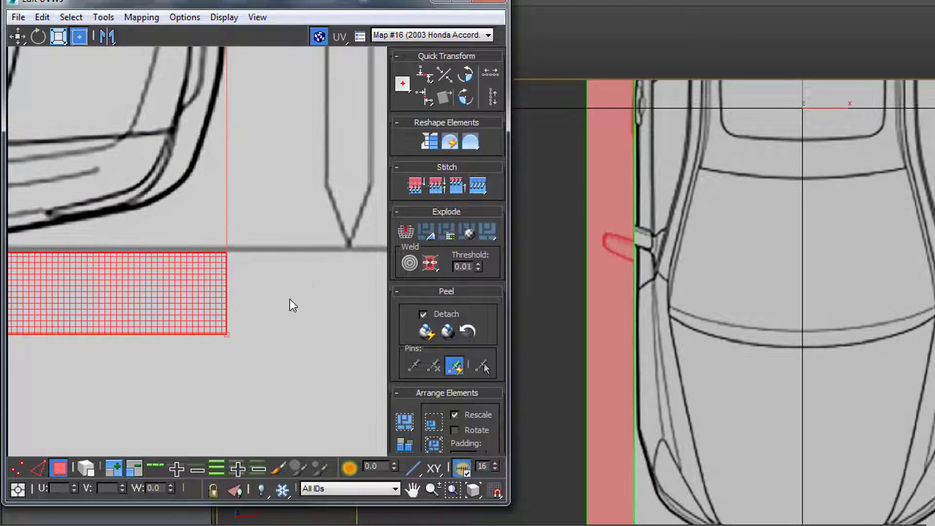
pyautogui.scroll(-5, 273, 282)
pyautogui.scroll(8, 258, 267)
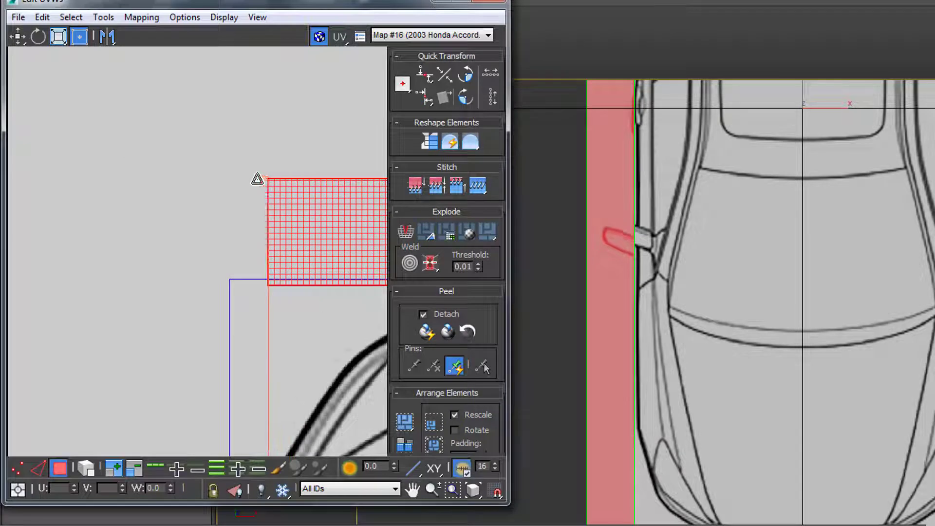
pyautogui.moveTo(257, 180); pyautogui.dragTo(230, 174)
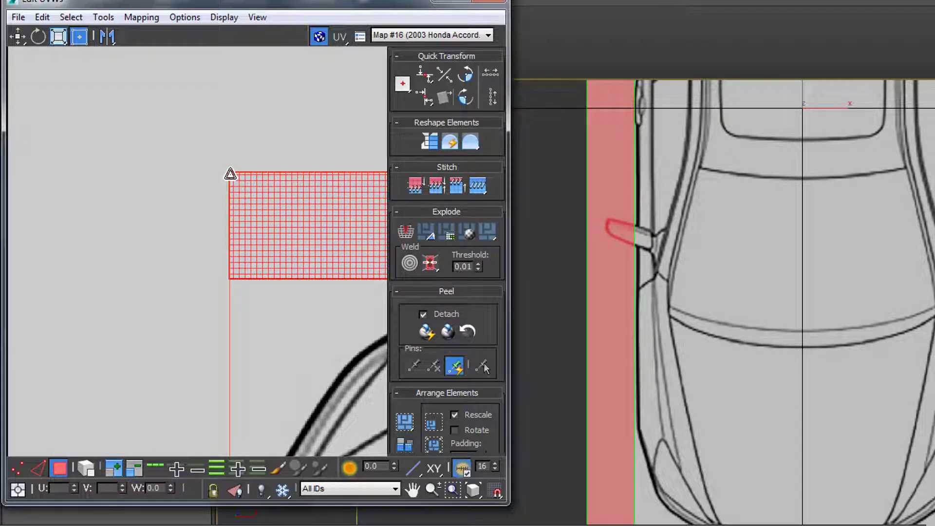
pyautogui.scroll(-5, 217, 250)
pyautogui.scroll(6, 239, 314)
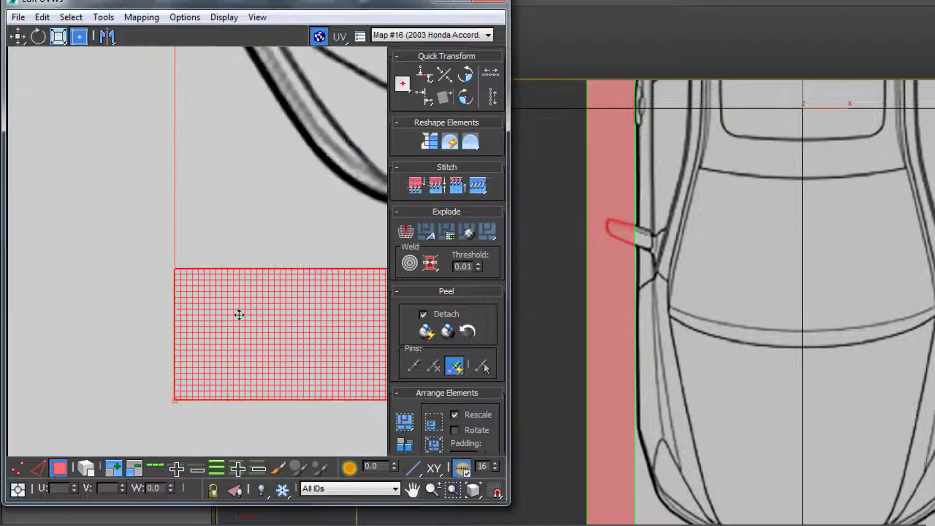
pyautogui.scroll(-6, 239, 315)
# Step: Examine the mirrors on the extended top plane, and view the rear blueprint plane in the viewport
pyautogui.moveTo(726, 300); pyautogui.dragTo(626, 333, button='middle')
pyautogui.moveTo(96, 221); pyautogui.dragTo(110, 256)
pyautogui.scroll(4, 880, 265)
pyautogui.middleClick(882, 264)
pyautogui.scroll(8, 883, 265)
pyautogui.scroll(-5, 854, 276)
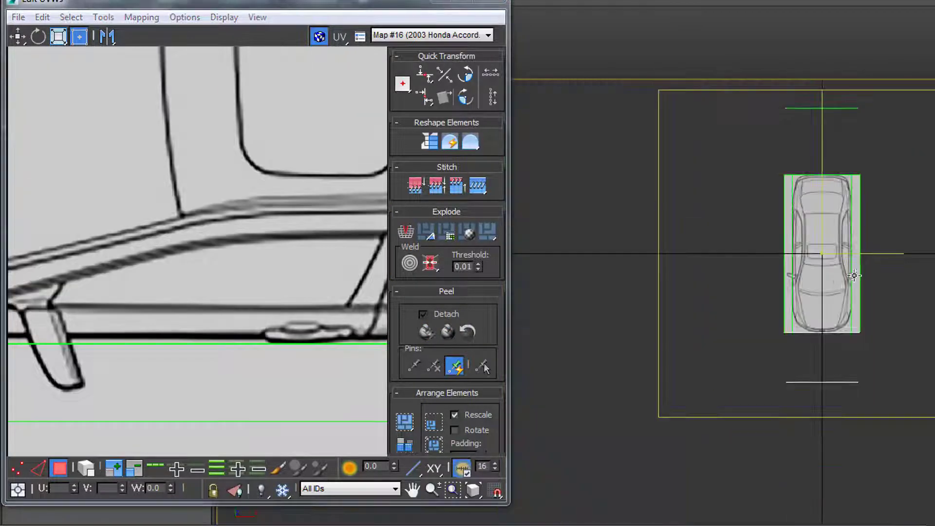
pyautogui.scroll(6, 755, 314)
pyautogui.scroll(-6, 241, 308)
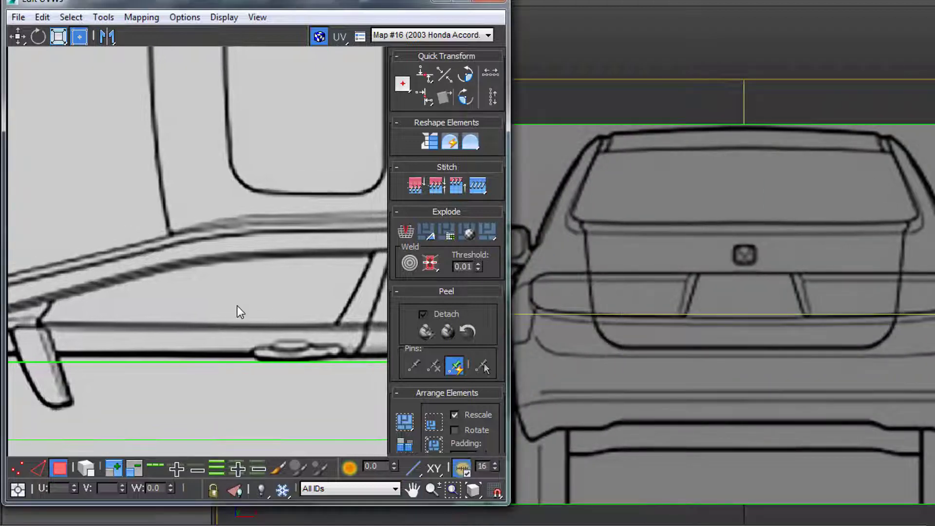
# Step: Turn on grid snap in the UV editor and try selecting the strips' vertices in the front and rear views
pyautogui.moveTo(240, 309); pyautogui.dragTo(241, 189, button='middle')
pyautogui.moveTo(51, 304); pyautogui.dragTo(28, 347)
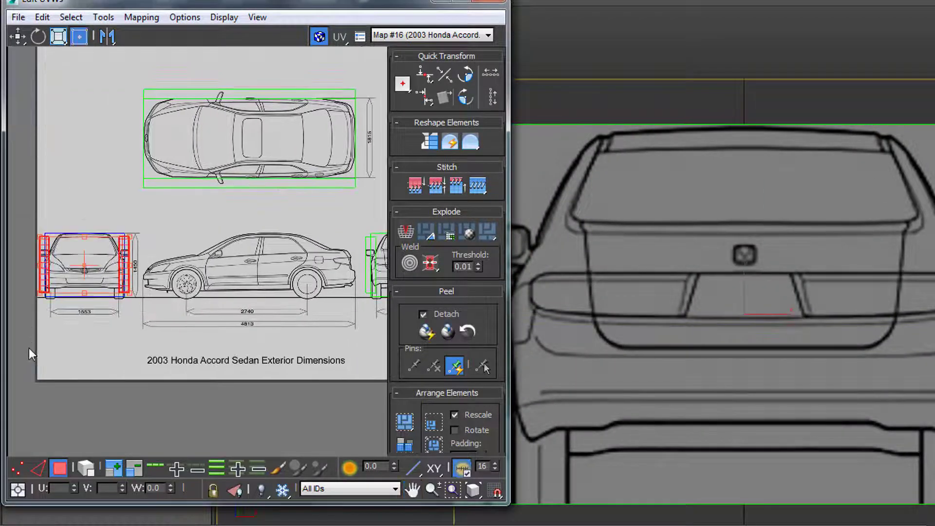
pyautogui.click(18, 467)
pyautogui.click(490, 489)
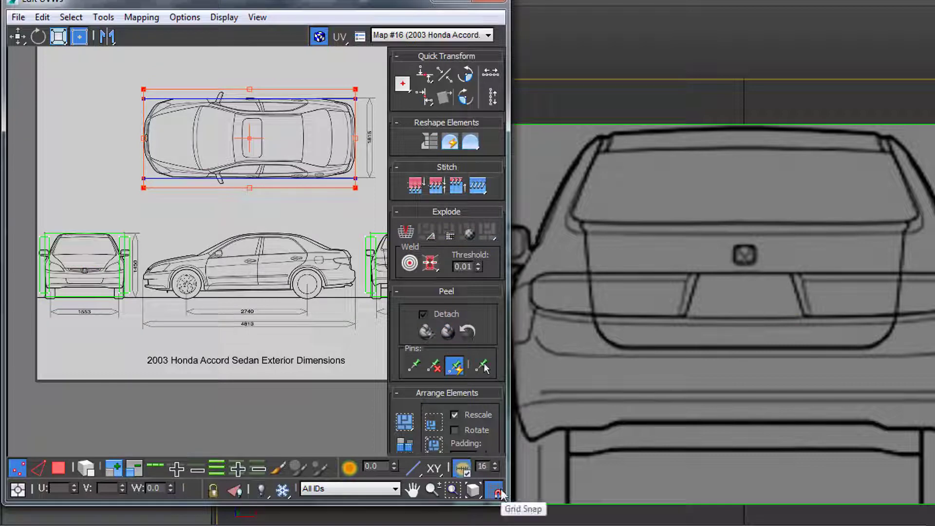
pyautogui.moveTo(145, 331); pyautogui.dragTo(145, 332)
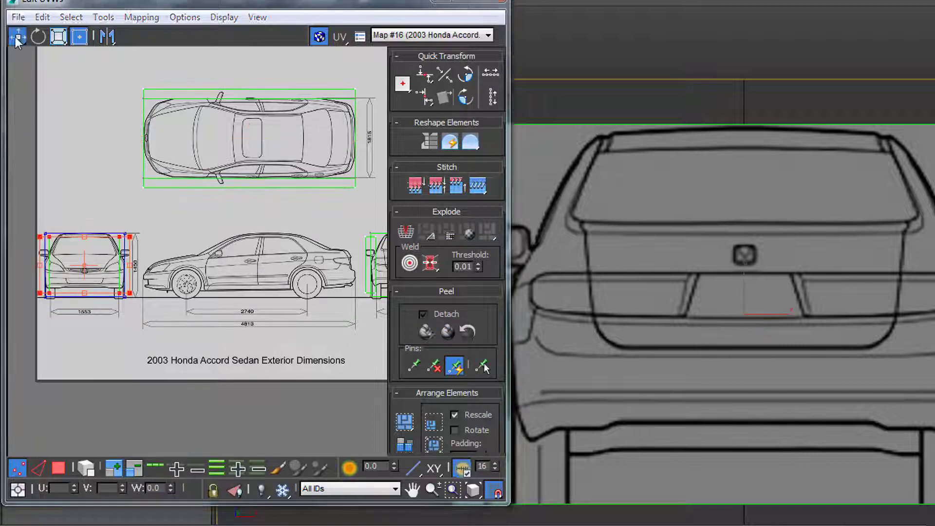
pyautogui.click(17, 37)
pyautogui.moveTo(168, 275); pyautogui.dragTo(53, 216, button='middle')
pyautogui.scroll(5, 344, 233)
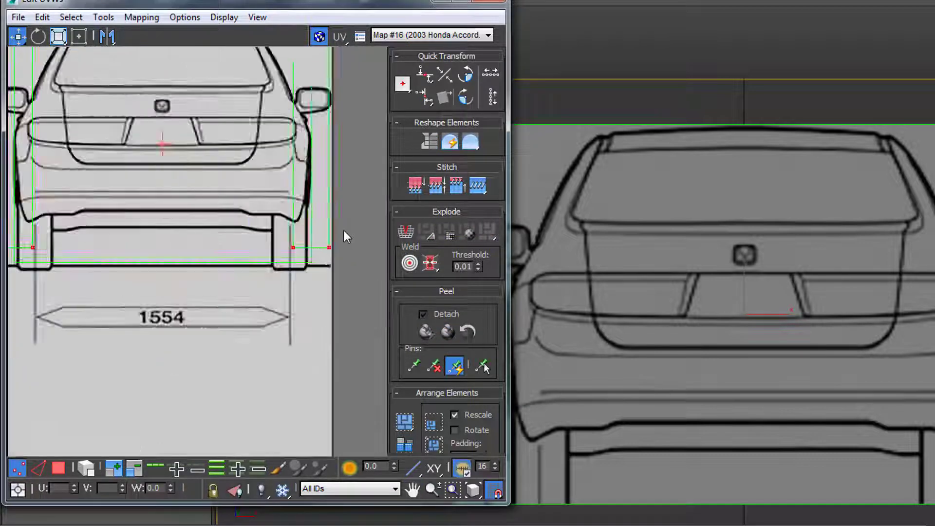
pyautogui.scroll(-3, 345, 233)
# Step: Select the rear view's two side strips as polygons and scale them in Freeform mode to the rear plane's upper and lower edges
pyautogui.click(58, 468)
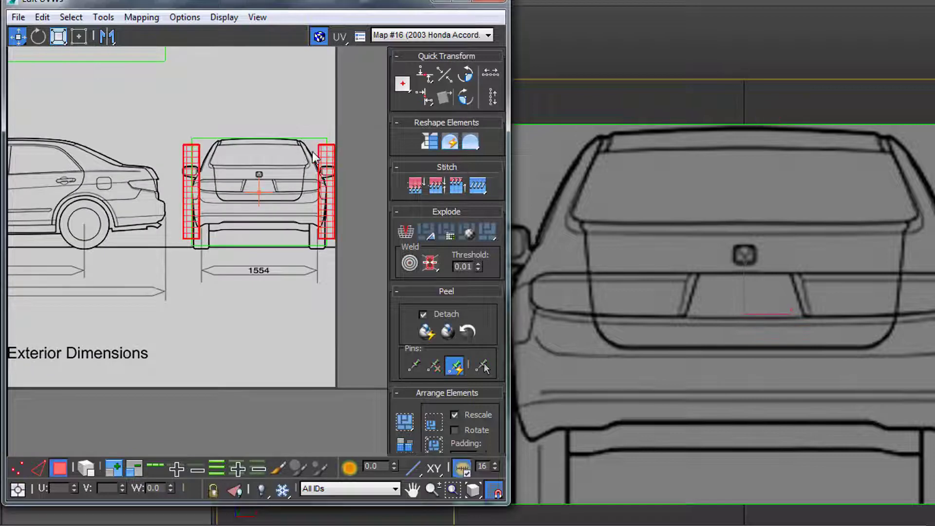
pyautogui.moveTo(138, 297); pyautogui.dragTo(138, 297)
pyautogui.moveTo(238, 197); pyautogui.dragTo(167, 251, button='middle')
pyautogui.click(79, 37)
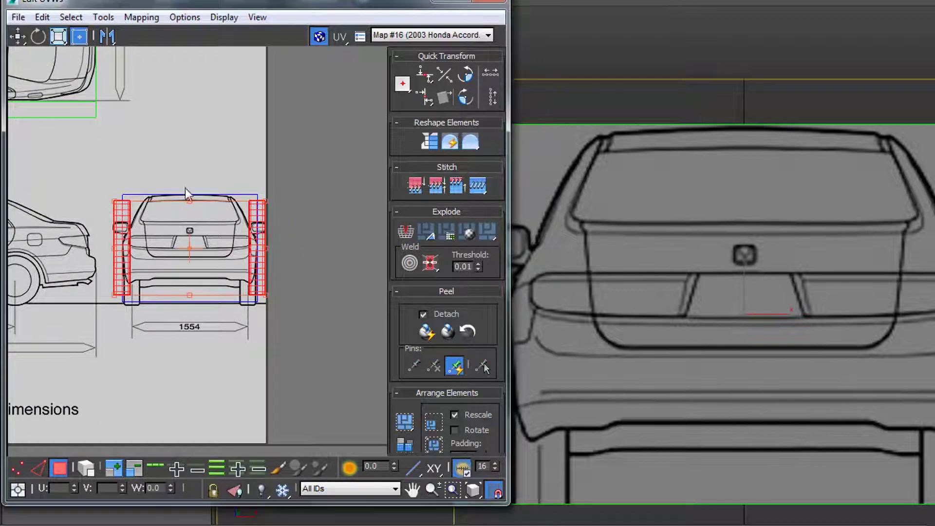
pyautogui.scroll(5, 267, 208)
pyautogui.scroll(5, 265, 158)
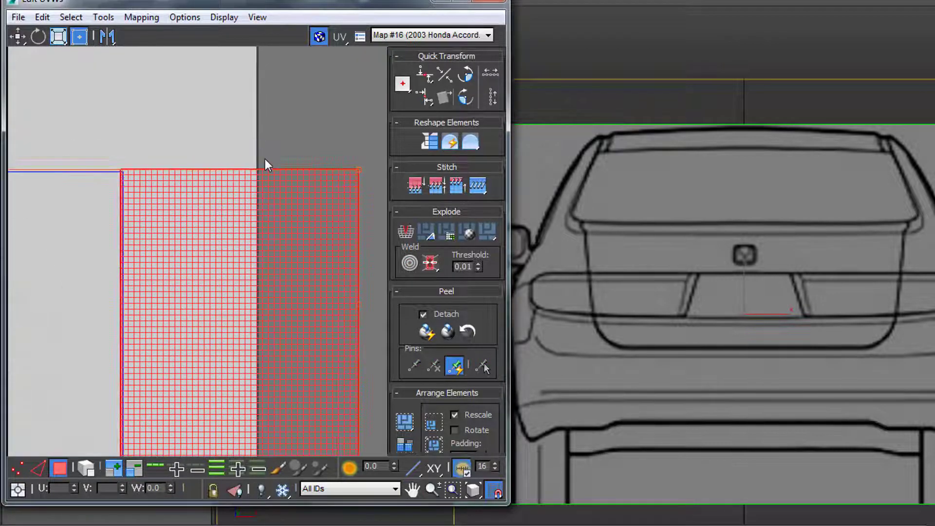
pyautogui.scroll(-5, 300, 281)
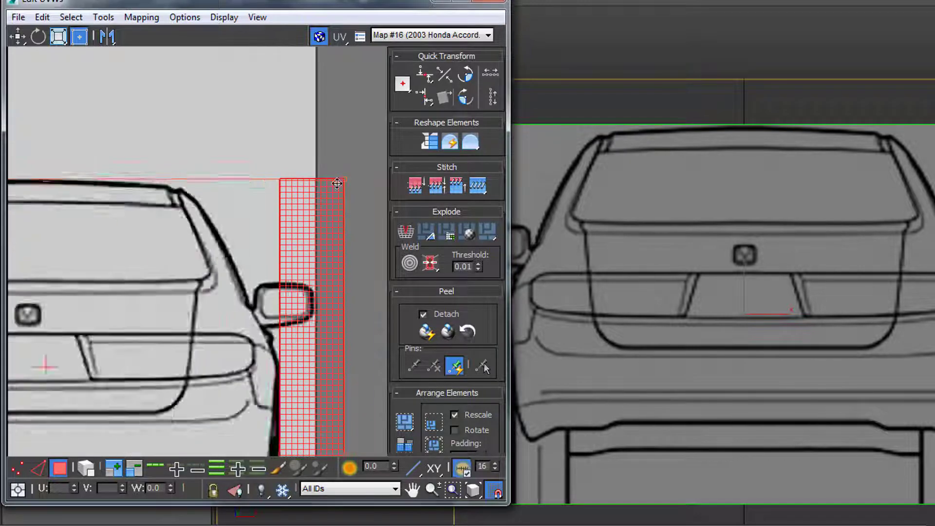
pyautogui.scroll(4, 121, 331)
pyautogui.moveTo(107, 322); pyautogui.dragTo(67, 348)
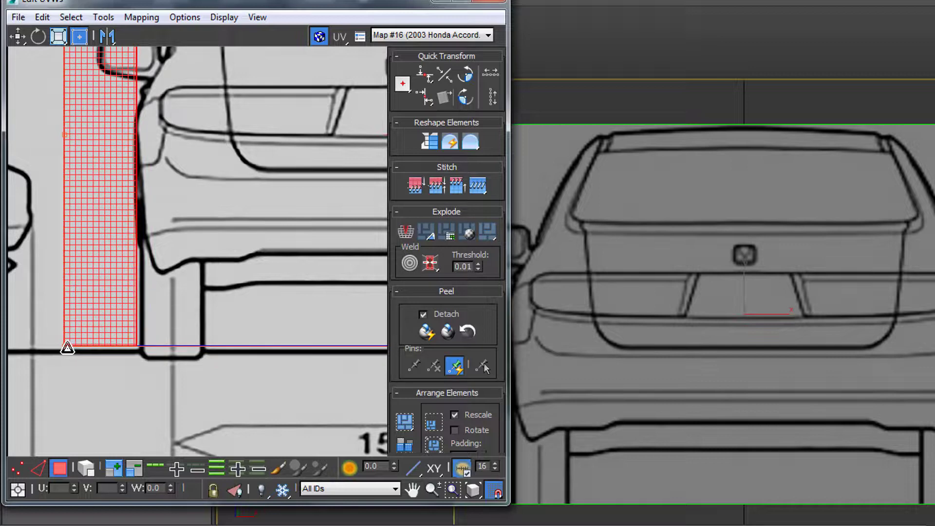
# Step: Compare the mirrors on the rear blueprint plane in the viewport with the side strips' position in the UV editor
pyautogui.moveTo(880, 273); pyautogui.dragTo(728, 272, button='middle')
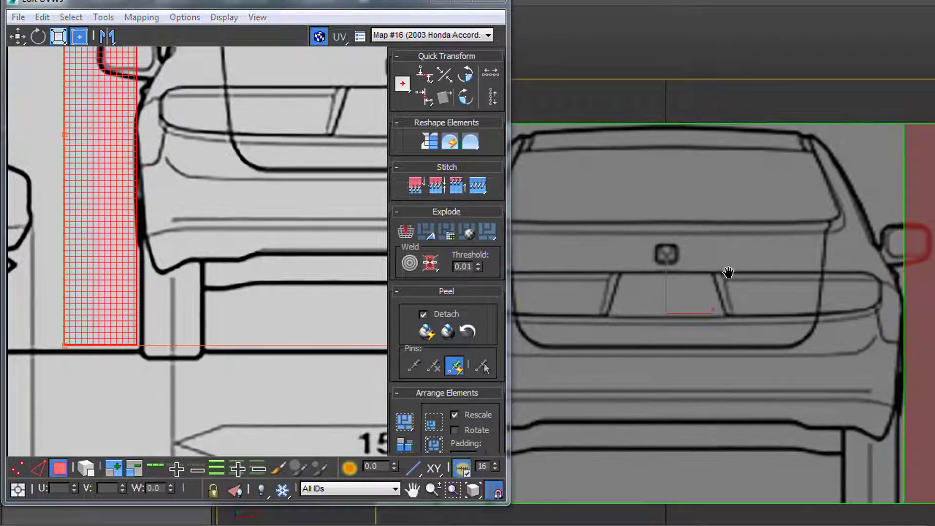
pyautogui.scroll(-3, 735, 265)
pyautogui.moveTo(260, 270); pyautogui.dragTo(217, 303, button='middle')
pyautogui.scroll(-3, 228, 300)
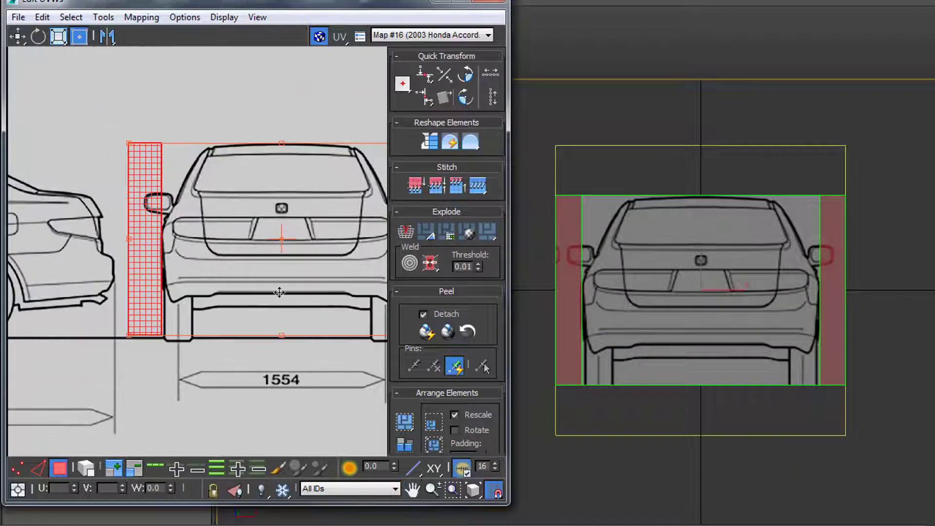
pyautogui.moveTo(280, 295); pyautogui.dragTo(86, 299, button='middle')
pyautogui.scroll(5, 236, 212)
pyautogui.scroll(-7, 225, 217)
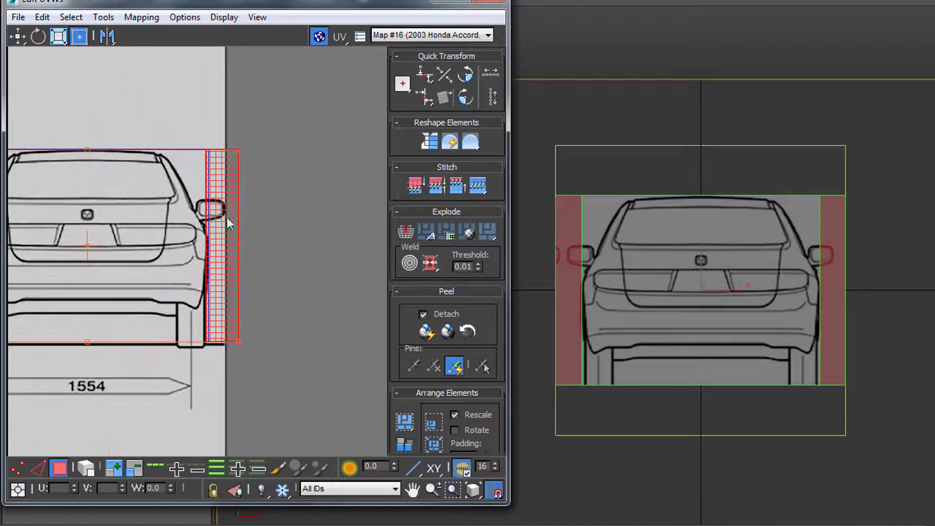
# Step: Fine-tune the upper outer corner of the rear view's right strip so its edges match the plane's UVs
pyautogui.scroll(6, 228, 174)
pyautogui.scroll(4, 205, 127)
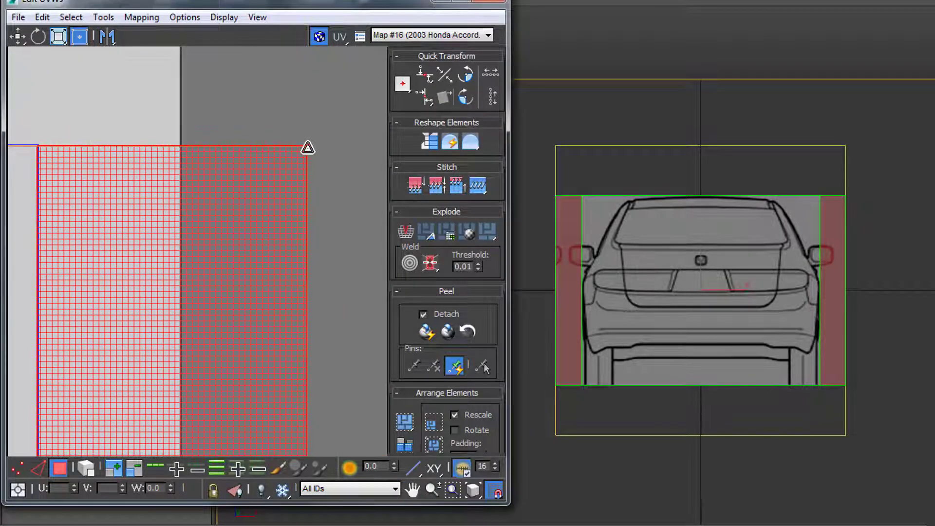
pyautogui.scroll(-3, 306, 148)
pyautogui.scroll(4, 306, 148)
pyautogui.moveTo(209, 184); pyautogui.dragTo(288, 213, button='middle')
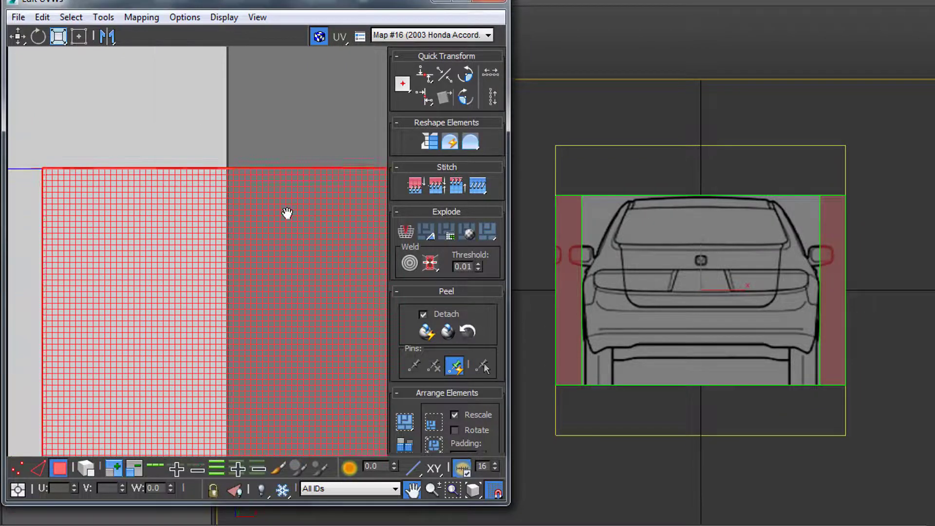
pyautogui.scroll(-1, 288, 211)
pyautogui.moveTo(371, 177); pyautogui.dragTo(370, 177)
# Step: Fine-tune the lower outer corner of the rear view's right strip to the plane's lower UV edge
pyautogui.scroll(-2, 348, 183)
pyautogui.moveTo(252, 327); pyautogui.dragTo(244, 200, button='middle')
pyautogui.scroll(-2, 244, 200)
pyautogui.moveTo(233, 306); pyautogui.dragTo(236, 119, button='middle')
pyautogui.scroll(4, 251, 378)
pyautogui.moveTo(240, 378); pyautogui.dragTo(194, 370, button='middle')
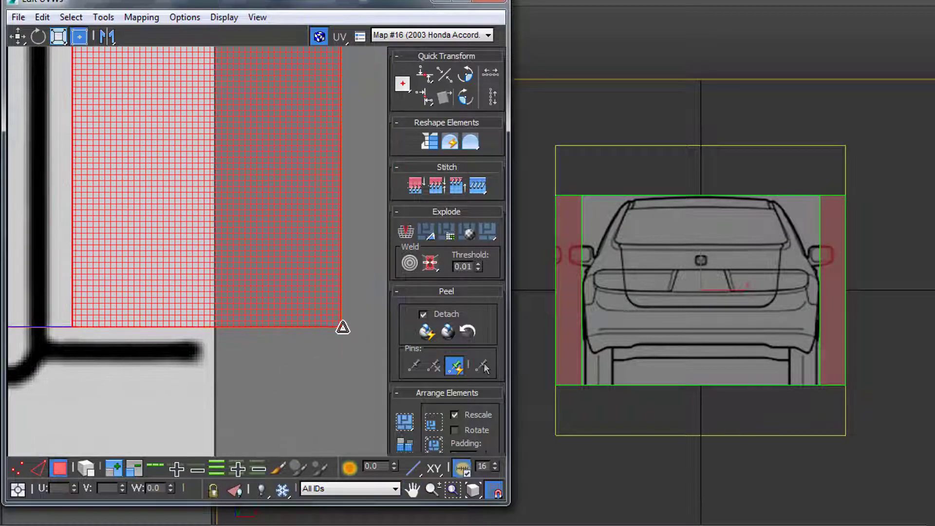
pyautogui.scroll(-4, 336, 349)
# Step: Fine-tune the upper and lower outer corners of the rear view's left strip against the plane's UV edges
pyautogui.scroll(4, 98, 193)
pyautogui.scroll(2, 120, 233)
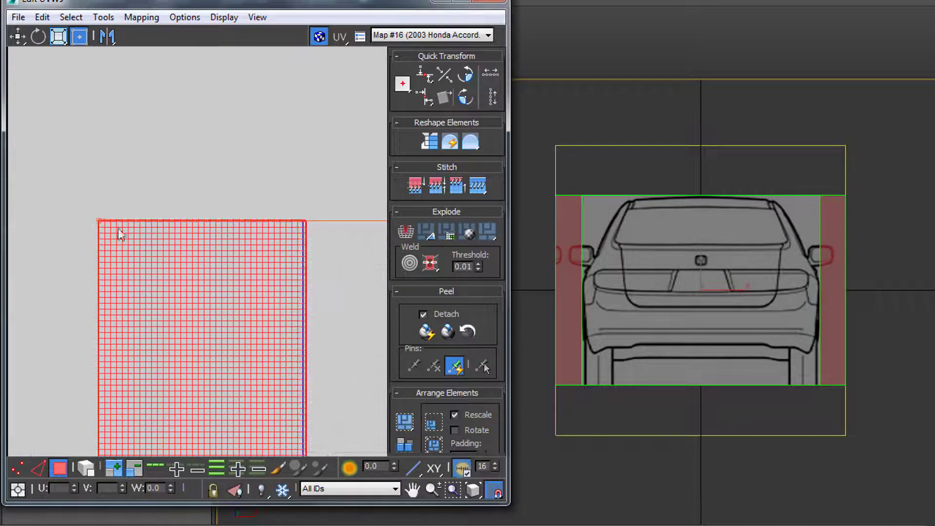
pyautogui.moveTo(98, 223); pyautogui.dragTo(96, 222)
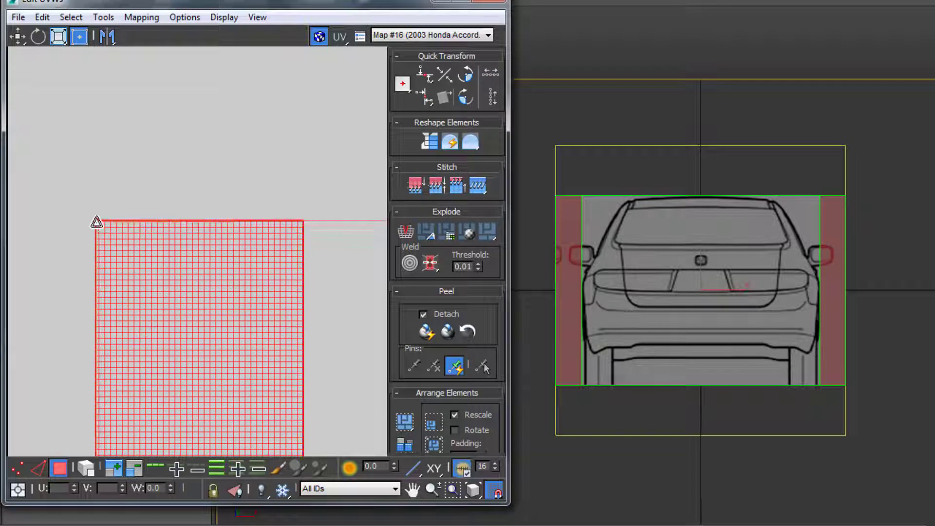
pyautogui.scroll(-5, 97, 222)
pyautogui.moveTo(135, 324); pyautogui.dragTo(199, 297, button='middle')
pyautogui.scroll(8, 213, 332)
pyautogui.scroll(-3, 273, 332)
pyautogui.moveTo(95, 348); pyautogui.dragTo(189, 343, button='middle')
pyautogui.moveTo(63, 320); pyautogui.dragTo(63, 320)
# Step: Check the rear plane's mirrors, switch the viewport to perspective, and select both side strips of the far blueprint plane
pyautogui.scroll(8, 579, 279)
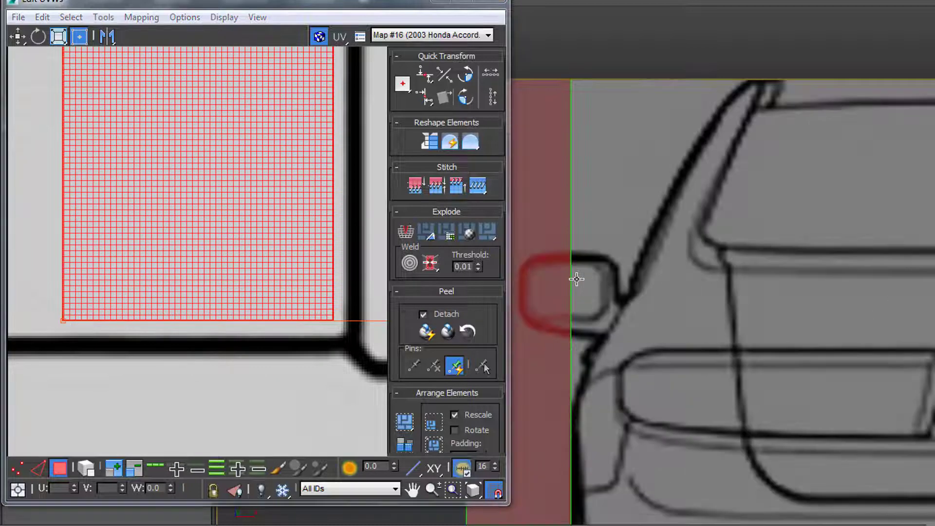
pyautogui.scroll(-6, 535, 310)
pyautogui.scroll(-10, 334, 366)
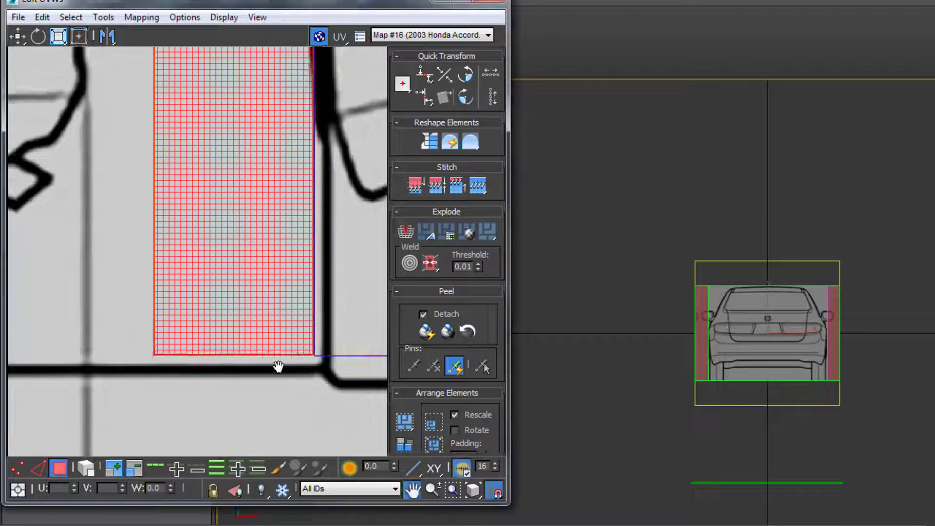
pyautogui.moveTo(611, 342); pyautogui.dragTo(758, 391, button='middle')
pyautogui.press('p')
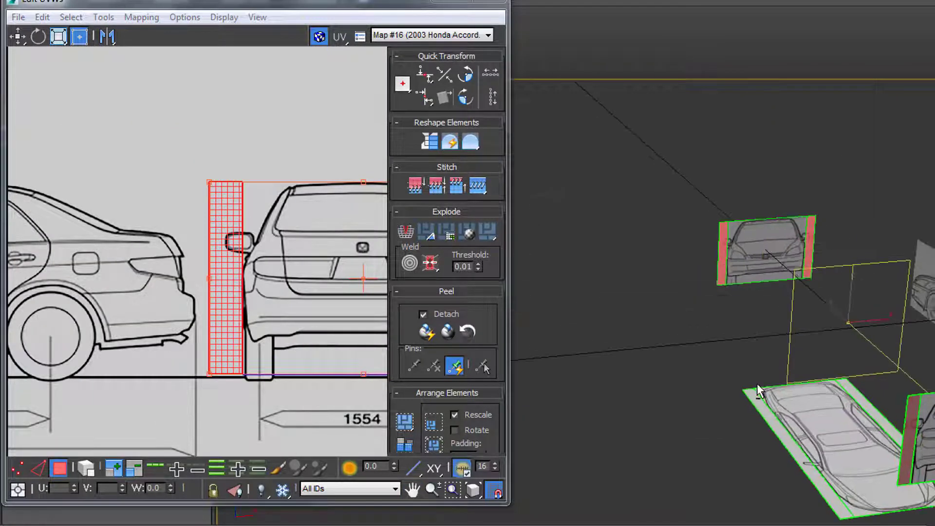
pyautogui.click(811, 253)
pyautogui.keyDown('ctrl'); pyautogui.click(722, 267); pyautogui.keyUp('ctrl')
pyautogui.scroll(-6, 303, 311)
pyautogui.moveTo(354, 317); pyautogui.dragTo(386, 256, button='middle')
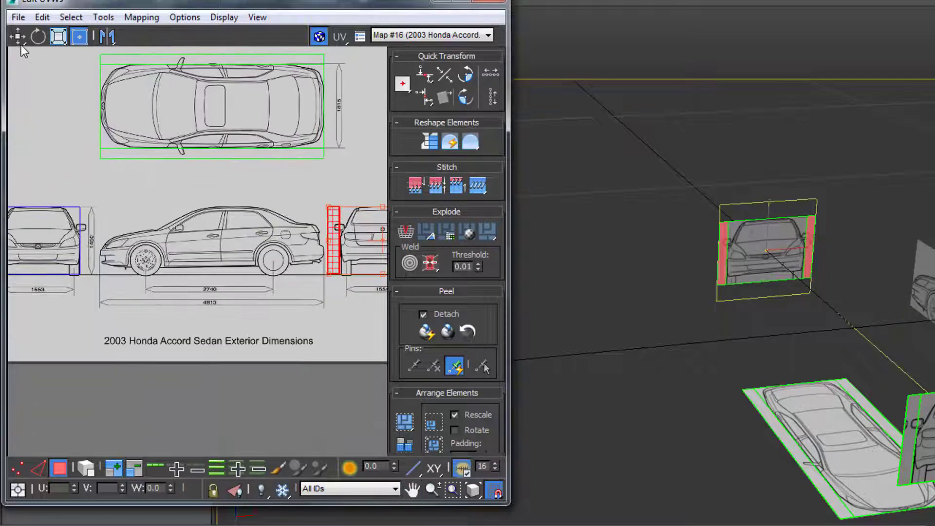
# Step: Move the selected strips' UVs horizontally from the rear view to the front view, aligning one with the front view's right edge
pyautogui.click(17, 36)
pyautogui.moveTo(333, 253); pyautogui.dragTo(163, 270)
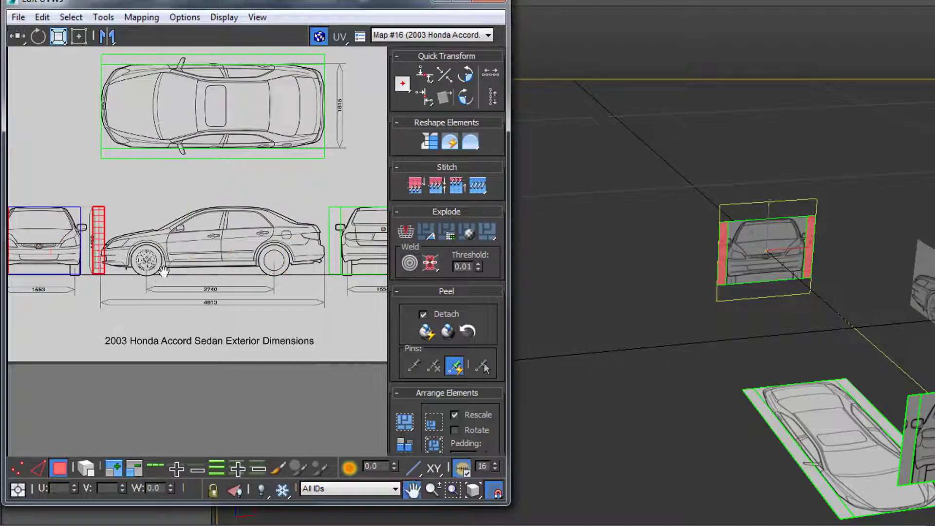
pyautogui.moveTo(163, 271); pyautogui.dragTo(275, 282, button='middle')
pyautogui.scroll(4, 209, 261)
pyautogui.moveTo(208, 229); pyautogui.dragTo(184, 229)
pyautogui.scroll(7, 172, 166)
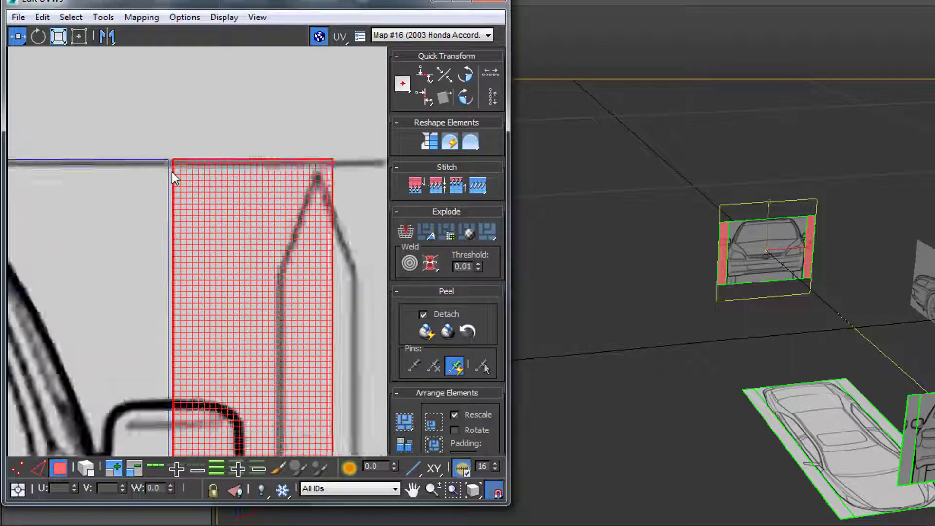
pyautogui.scroll(2, 174, 179)
pyautogui.scroll(-10, 181, 178)
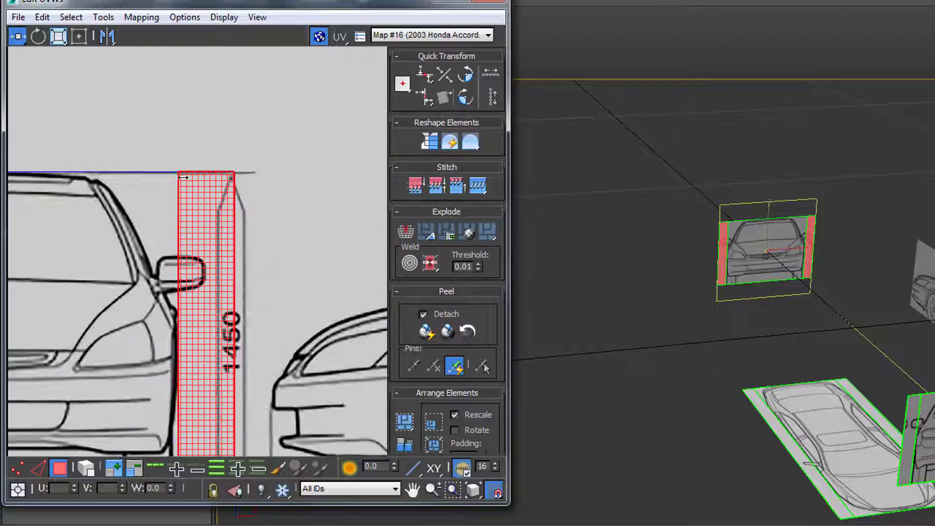
# Step: Nudge the strips' UVs horizontally to line up with the front view's left edge
pyautogui.moveTo(104, 245); pyautogui.dragTo(340, 253, button='middle')
pyautogui.scroll(10, 93, 182)
pyautogui.scroll(8, 187, 164)
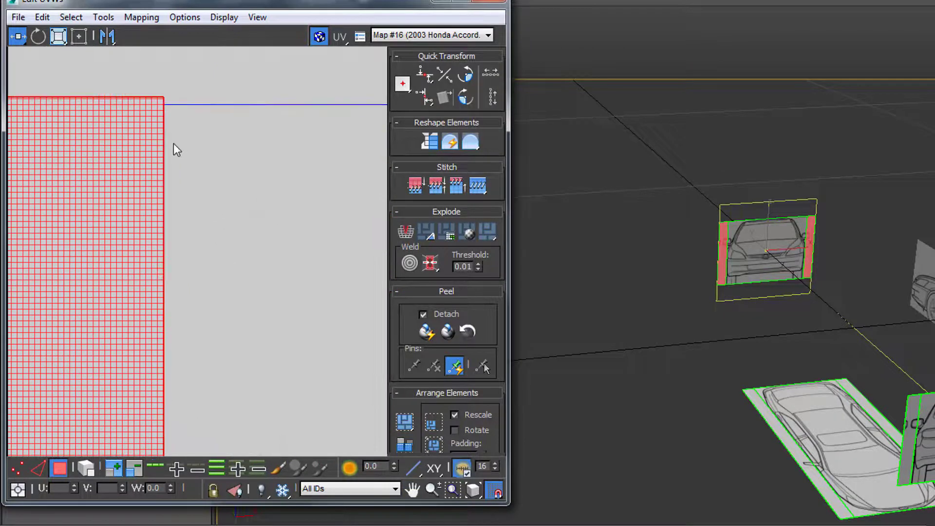
pyautogui.moveTo(138, 141); pyautogui.dragTo(125, 146)
pyautogui.scroll(-4, 133, 160)
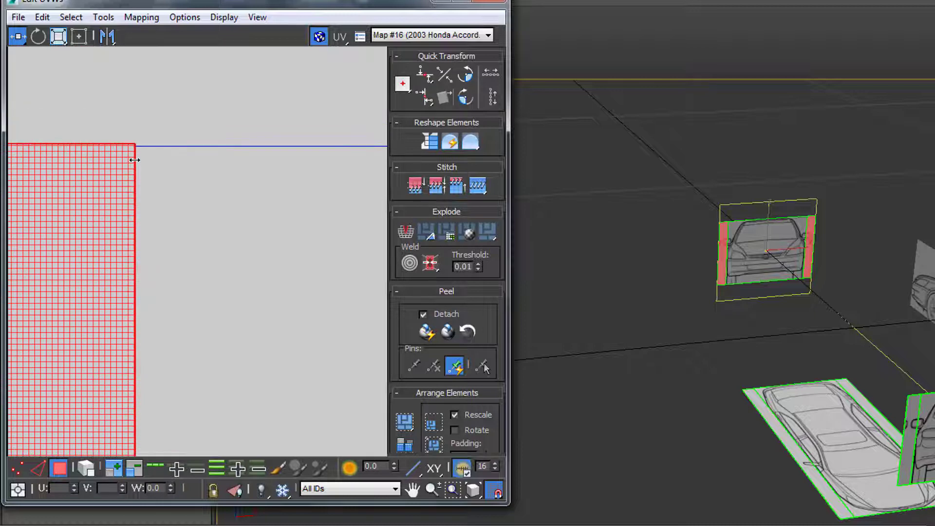
# Step: Deselect the strips and examine the front blueprint's mirror area and strip seam in the viewport, along with the overall UV layout
pyautogui.scroll(-5, 134, 156)
pyautogui.scroll(2, 719, 271)
pyautogui.scroll(5, 719, 271)
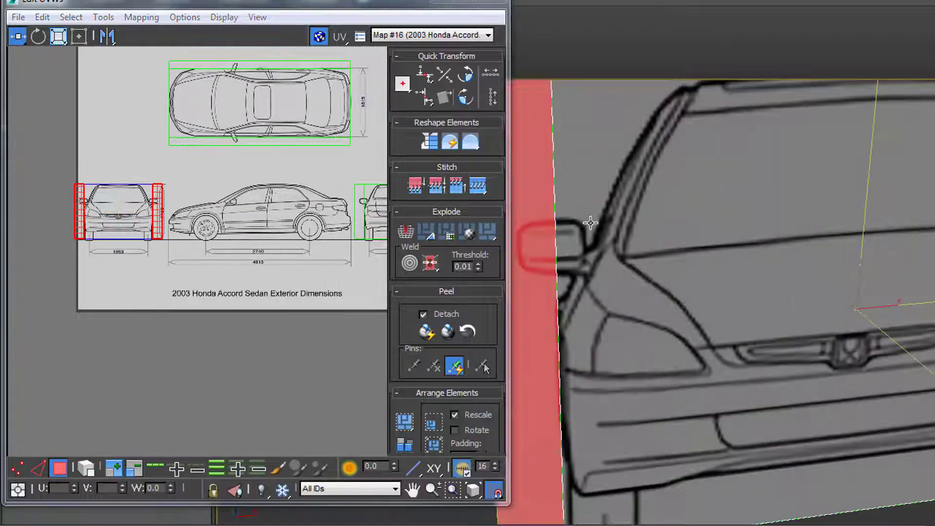
pyautogui.click(592, 224)
pyautogui.scroll(2, 603, 226)
pyautogui.scroll(-2, 603, 226)
pyautogui.scroll(-1, 642, 261)
pyautogui.moveTo(643, 261); pyautogui.dragTo(631, 234, button='middle')
pyautogui.scroll(1, 682, 311)
pyautogui.scroll(-1, 682, 311)
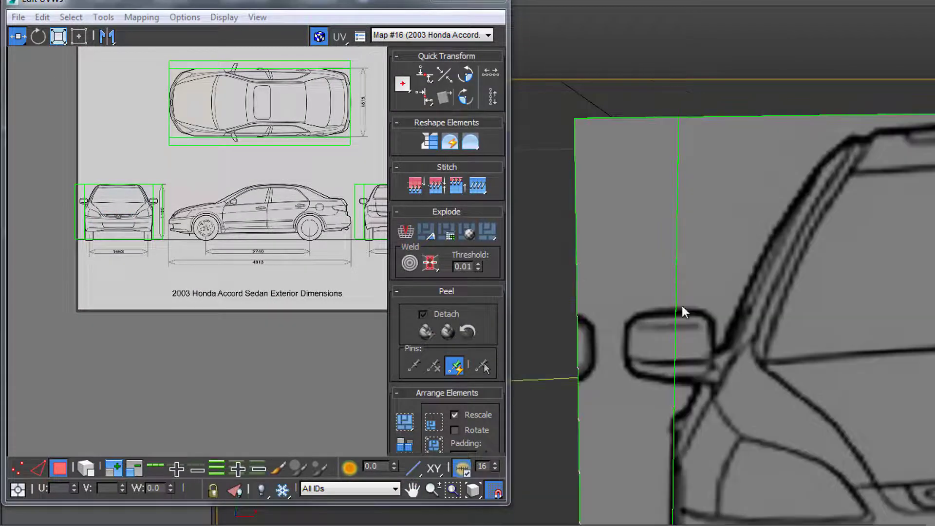
pyautogui.moveTo(715, 351); pyautogui.dragTo(653, 250, button='middle')
pyautogui.scroll(2, 630, 286)
pyautogui.scroll(-2, 631, 285)
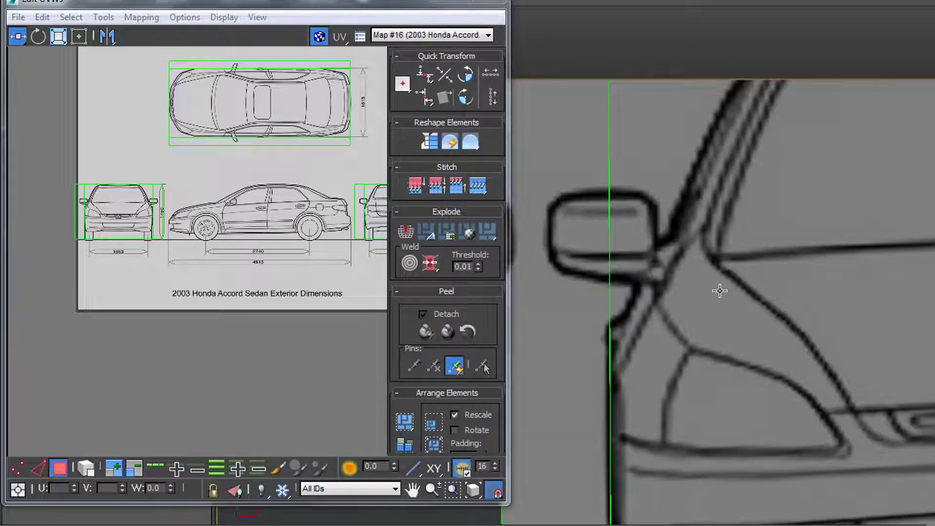
pyautogui.moveTo(363, 286); pyautogui.dragTo(267, 288, button='middle')
pyautogui.scroll(-2, 264, 288)
pyautogui.scroll(2, 212, 290)
pyautogui.scroll(-1, 212, 290)
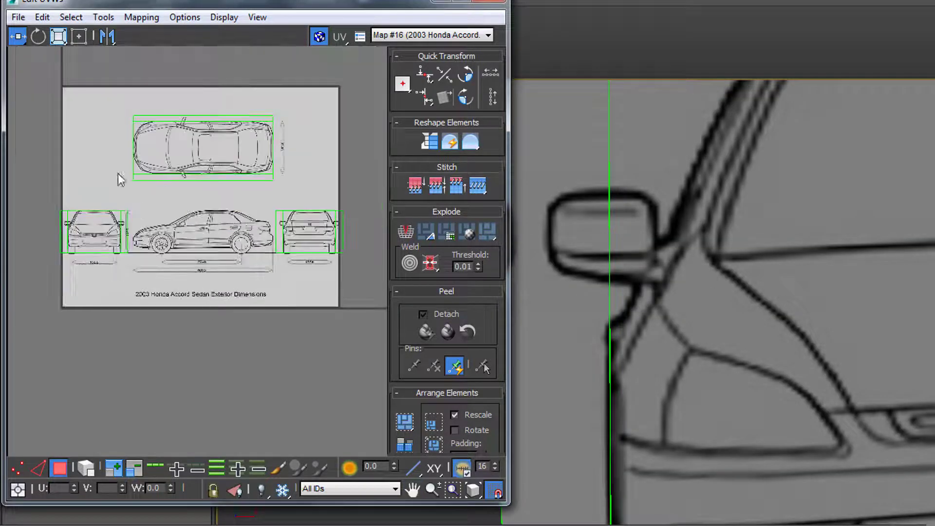
# Step: Unfreeze all UVs, select the top view's UV faces, and check the mirrors on the top blueprint plane before clearing the selection
pyautogui.moveTo(283, 489); pyautogui.dragTo(285, 512)
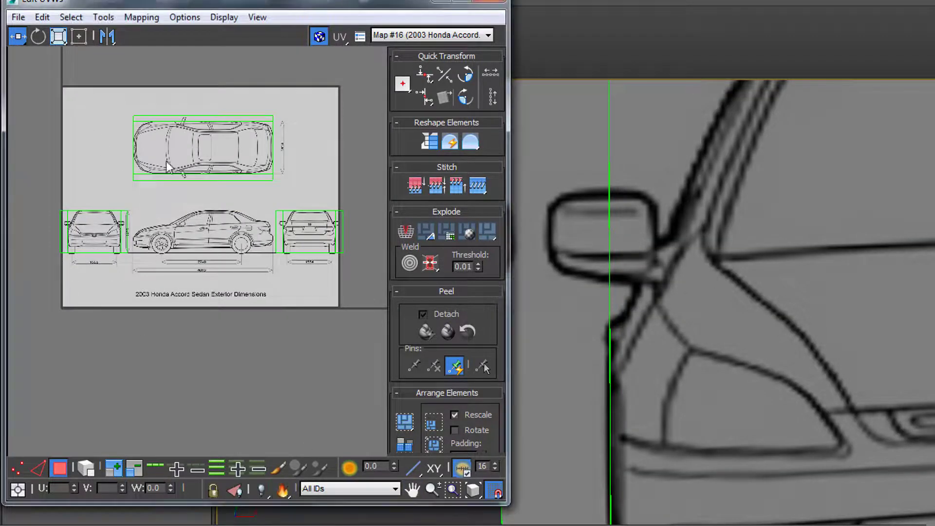
pyautogui.moveTo(312, 199); pyautogui.dragTo(205, 105)
pyautogui.rightClick(231, 146)
pyautogui.click(264, 235)
pyautogui.scroll(-3, 691, 303)
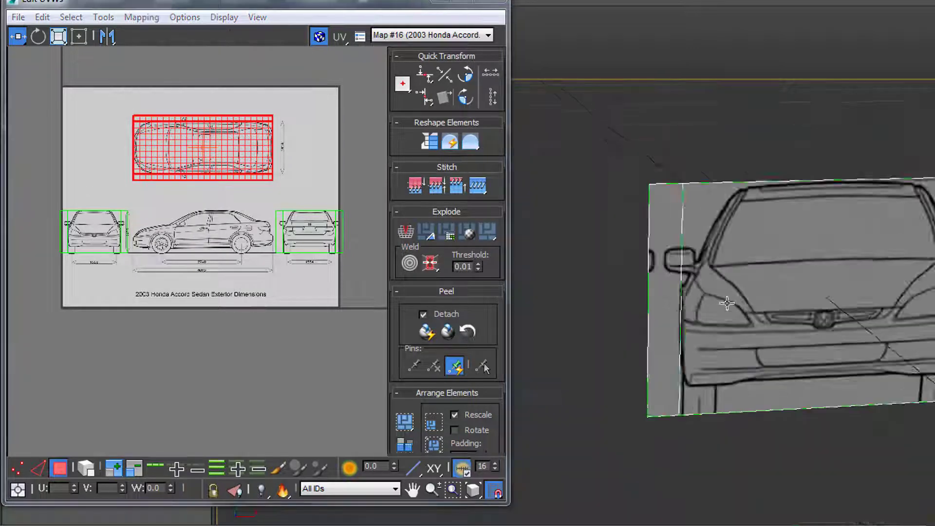
pyautogui.keyDown('alt'); pyautogui.moveTo(727, 303); pyautogui.dragTo(794, 267, button='middle'); pyautogui.keyUp('alt')
pyautogui.click(789, 360)
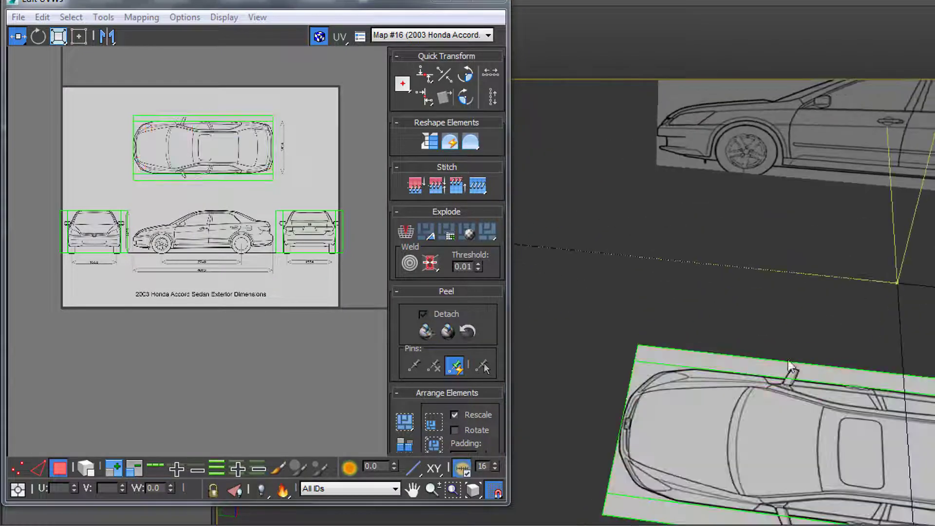
# Step: Render the UVW template at a width of 4000 and a height of 3198
pyautogui.moveTo(201, 264); pyautogui.dragTo(207, 291, button='middle')
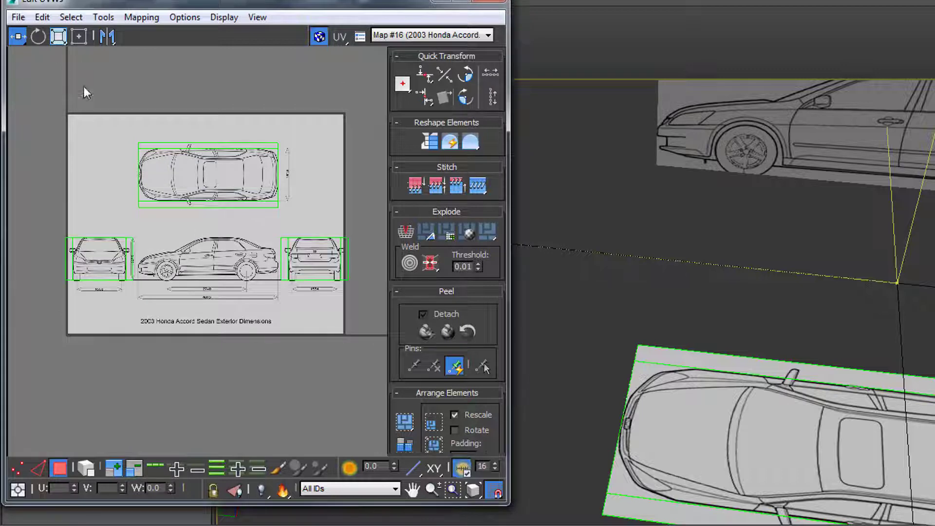
pyautogui.click(103, 17)
pyautogui.click(168, 290)
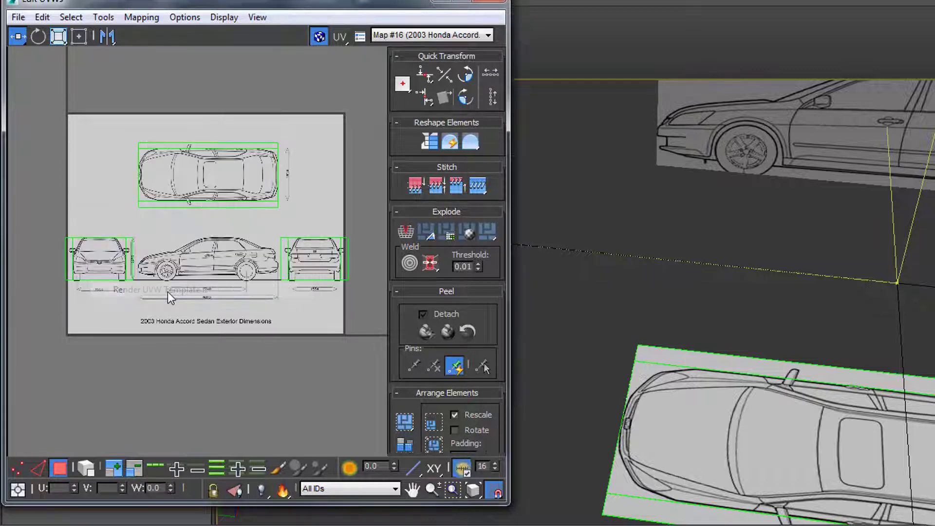
pyautogui.moveTo(49, 17); pyautogui.dragTo(594, 61)
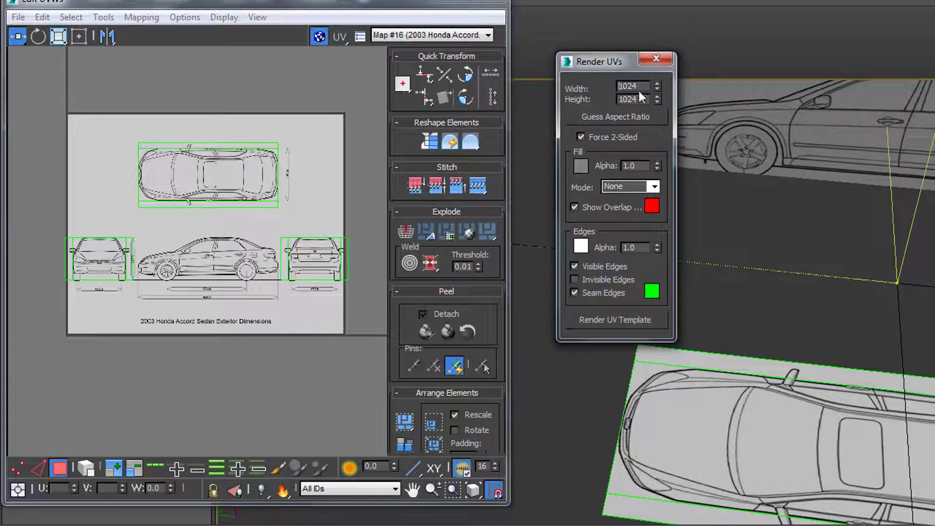
pyautogui.write('4000')
pyautogui.press('Tab')
pyautogui.write('3198')
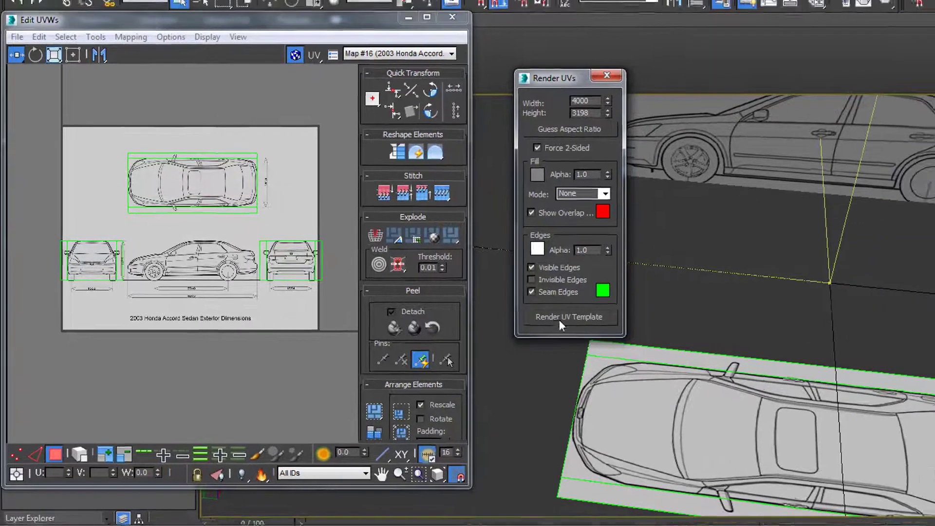
pyautogui.click(606, 319)
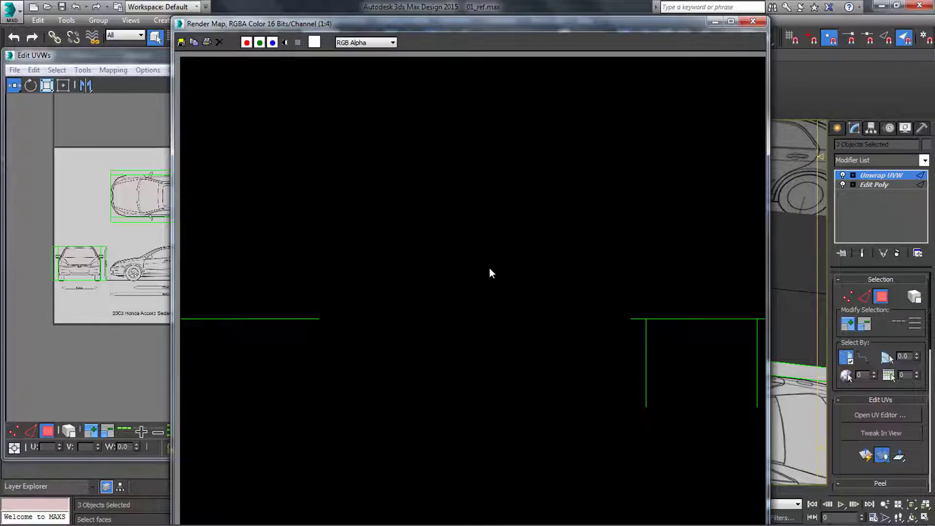
# Step: Save the rendered UV template as a PNG image named blueprint_scal_adjust in the scenes folder
pyautogui.click(181, 43)
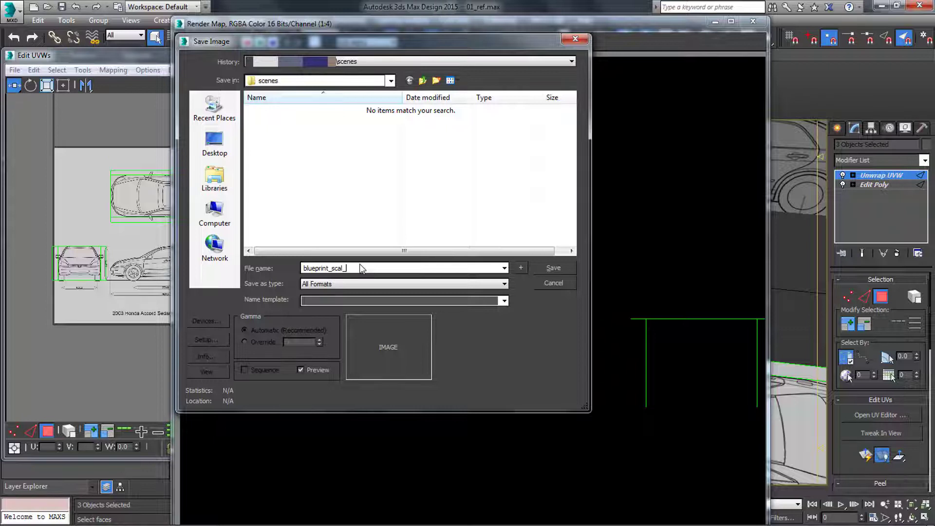
pyautogui.click(385, 284)
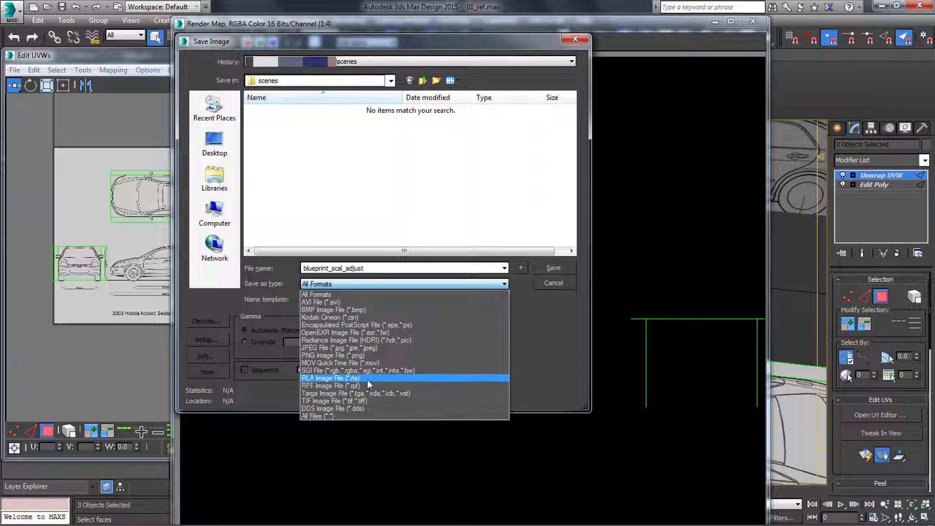
pyautogui.click(367, 355)
pyautogui.click(553, 268)
pyautogui.click(258, 167)
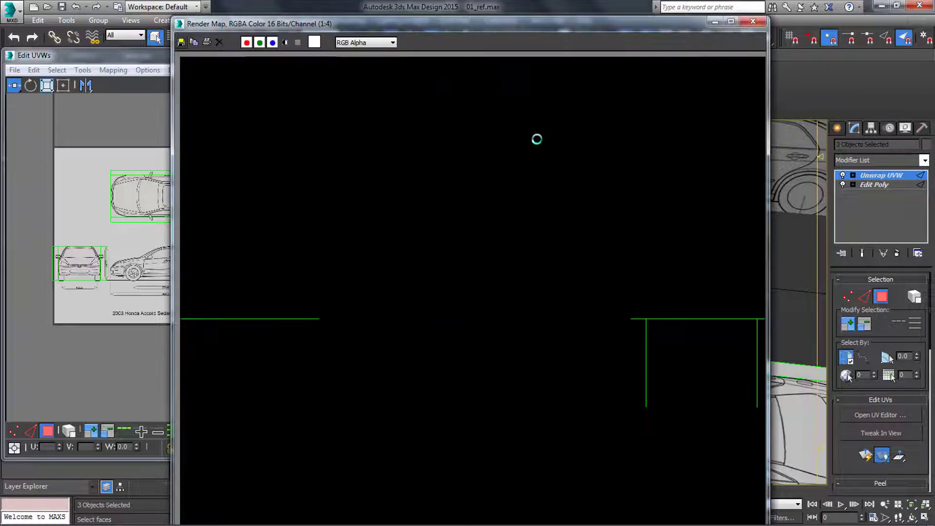
# Step: Close the render and UV editing windows and collapse the modifier stacks of the three selected blueprint planes
pyautogui.click(753, 22)
pyautogui.click(533, 101)
pyautogui.click(400, 54)
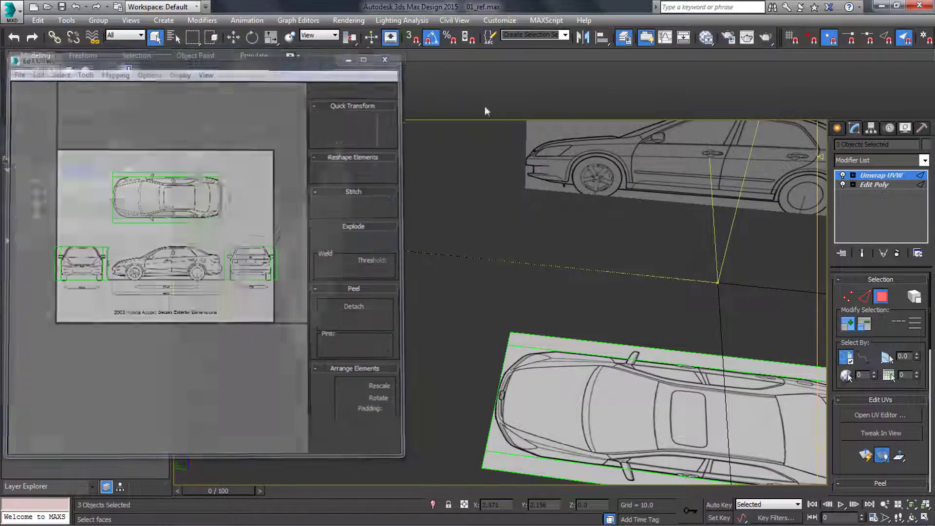
pyautogui.rightClick(872, 177)
pyautogui.click(812, 282)
pyautogui.click(525, 315)
pyautogui.moveTo(642, 291); pyautogui.dragTo(643, 224, button='middle')
pyautogui.scroll(-4, 617, 285)
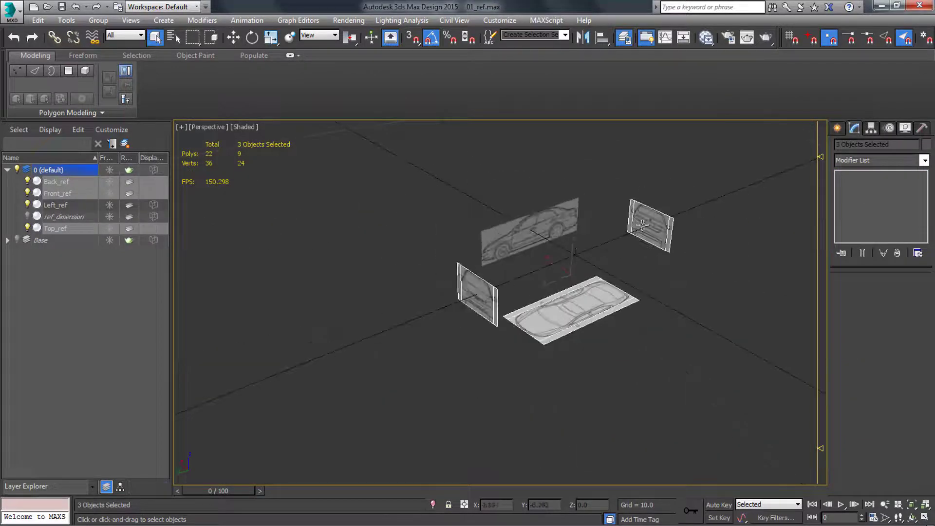
# Step: Freeze the 0 (default) layer that holds the four blueprint planes
pyautogui.moveTo(445, 367); pyautogui.dragTo(444, 366)
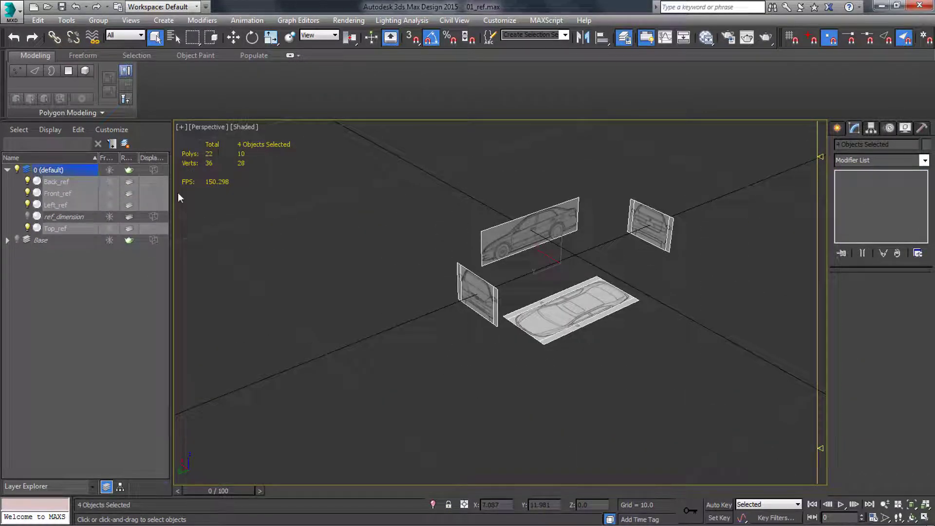
pyautogui.click(247, 194)
pyautogui.click(110, 170)
pyautogui.moveTo(358, 261); pyautogui.dragTo(329, 269, button='middle')
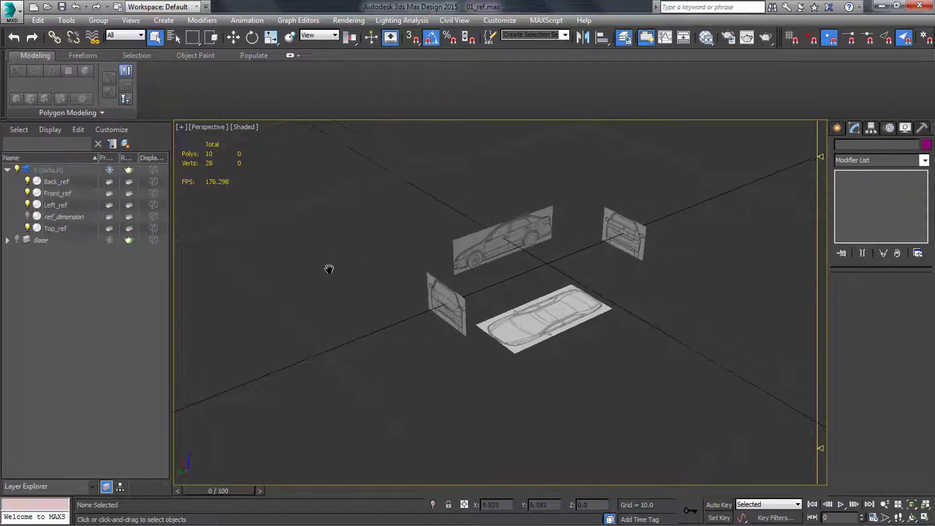
pyautogui.moveTo(424, 270); pyautogui.dragTo(362, 258, button='middle')
# Step: In the 0 (default) layer's properties, turn off Show Frozen in Gray and enable Freeze
pyautogui.rightClick(52, 169)
pyautogui.click(89, 224)
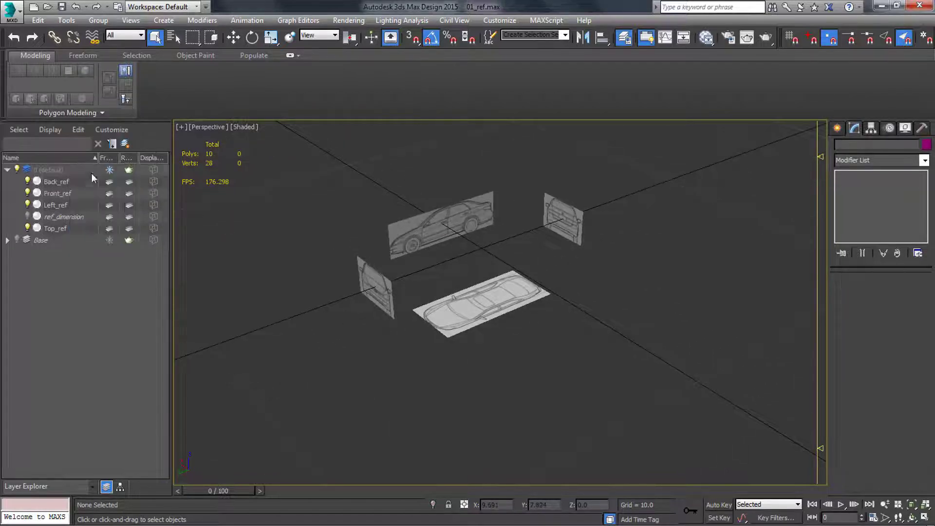
pyautogui.rightClick(54, 171)
pyautogui.click(52, 293)
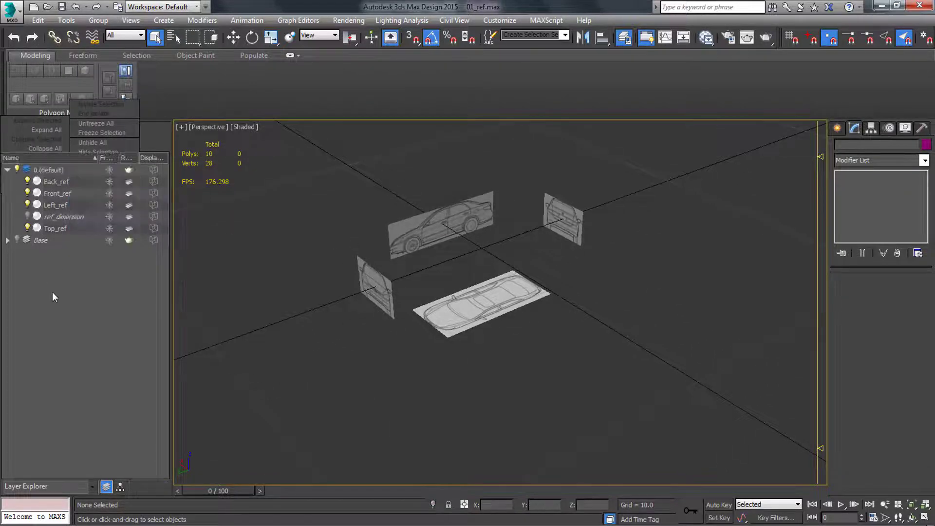
pyautogui.rightClick(42, 171)
pyautogui.click(80, 248)
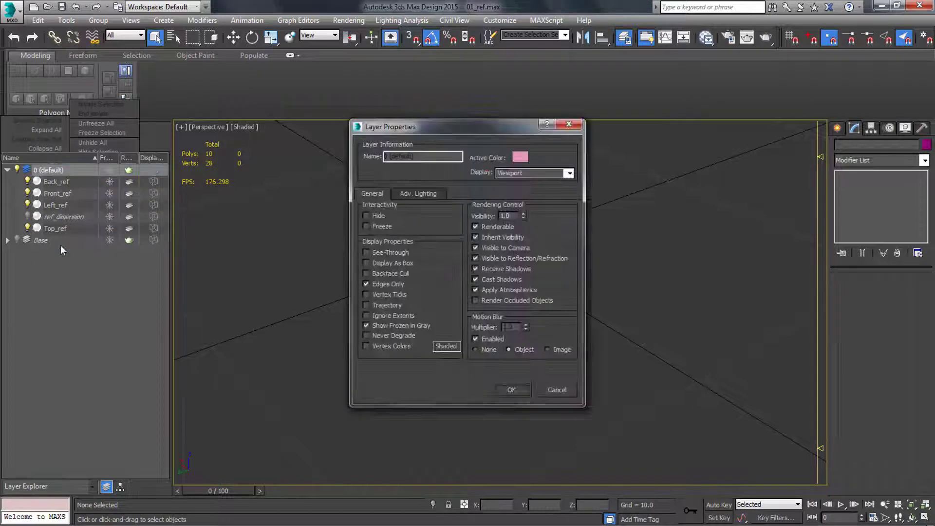
pyautogui.click(387, 326)
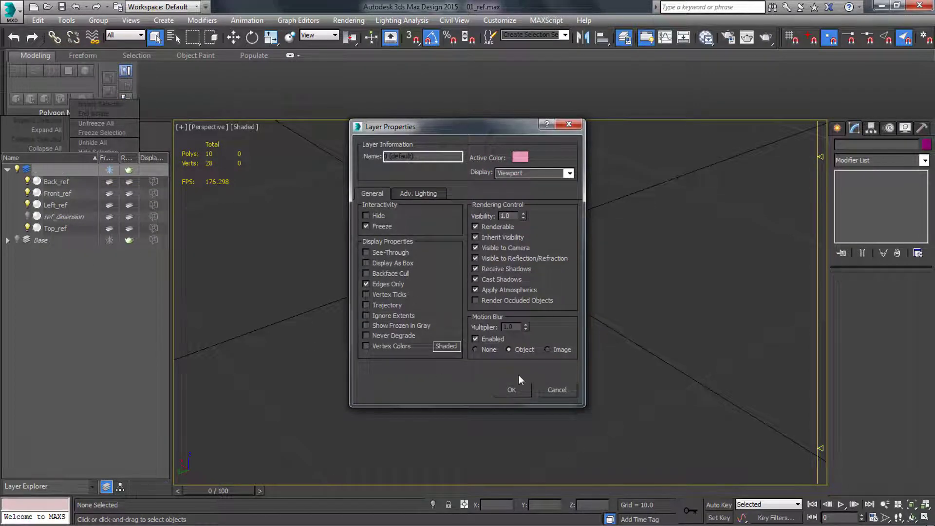
pyautogui.click(512, 390)
pyautogui.moveTo(389, 265); pyautogui.dragTo(379, 273)
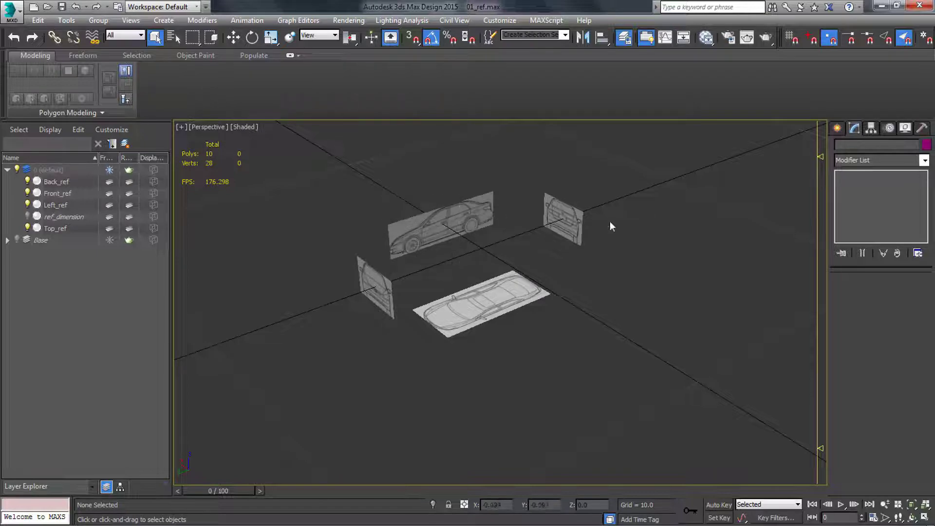
# Step: Unfreeze the layer and use Swift Loop to add a vertical edge near each outer side of the front plane
pyautogui.scroll(5, 504, 310)
pyautogui.keyDown('alt'); pyautogui.moveTo(504, 310); pyautogui.dragTo(439, 282, button='middle'); pyautogui.keyUp('alt')
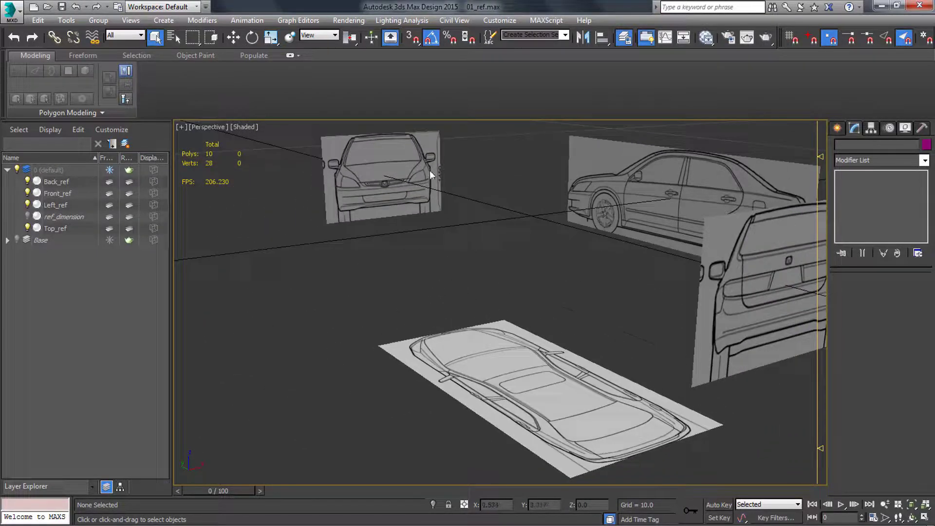
pyautogui.scroll(4, 429, 171)
pyautogui.moveTo(429, 172); pyautogui.dragTo(559, 299, button='middle')
pyautogui.moveTo(512, 264); pyautogui.dragTo(482, 229, button='middle')
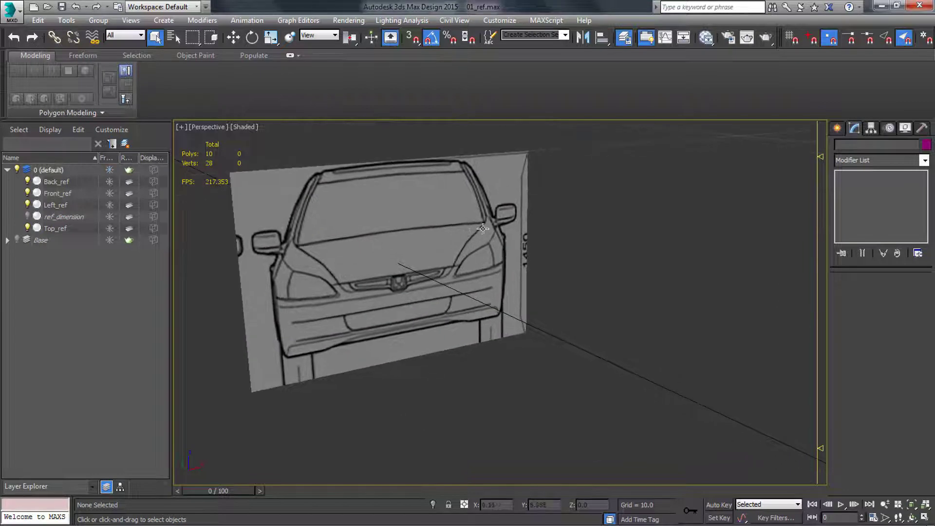
pyautogui.click(519, 237)
pyautogui.click(414, 71)
pyautogui.keyDown('alt'); pyautogui.moveTo(545, 258); pyautogui.dragTo(509, 237, button='middle'); pyautogui.keyUp('alt')
pyautogui.click(519, 165)
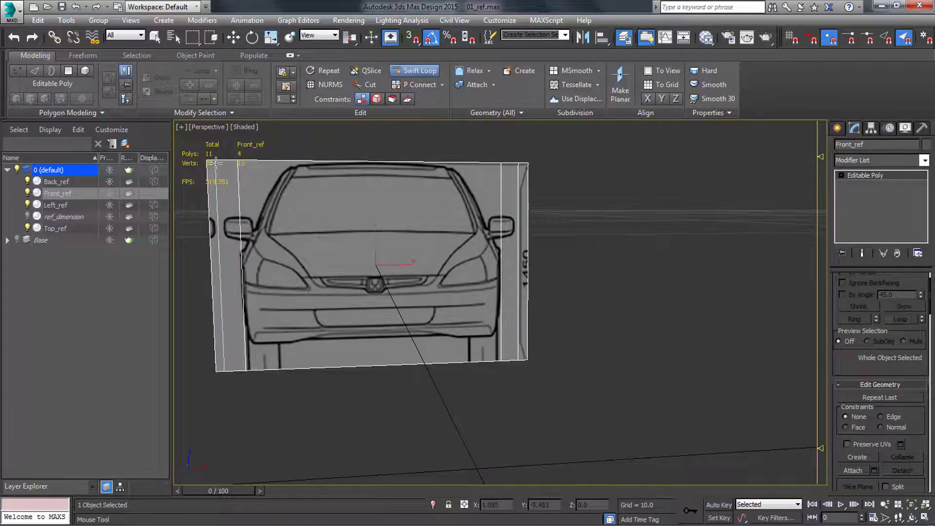
pyautogui.rightClick(239, 231)
# Step: Delete the two outermost polygons of the front plane that show the stray mirror and the dimension text
pyautogui.press('4')
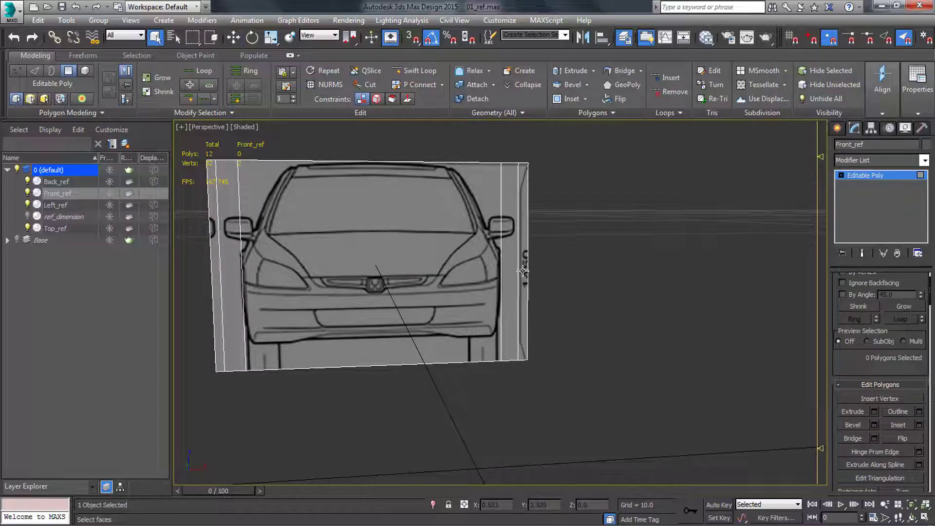
pyautogui.click(522, 270)
pyautogui.keyDown('ctrl'); pyautogui.click(215, 265); pyautogui.keyUp('ctrl')
pyautogui.press('Delete')
# Step: Add a Swift Loop edge beside the stray mirror on the rear plane and delete the outermost polygon
pyautogui.scroll(-5, 403, 382)
pyautogui.keyDown('alt'); pyautogui.moveTo(403, 381); pyautogui.dragTo(604, 389, button='middle'); pyautogui.keyUp('alt')
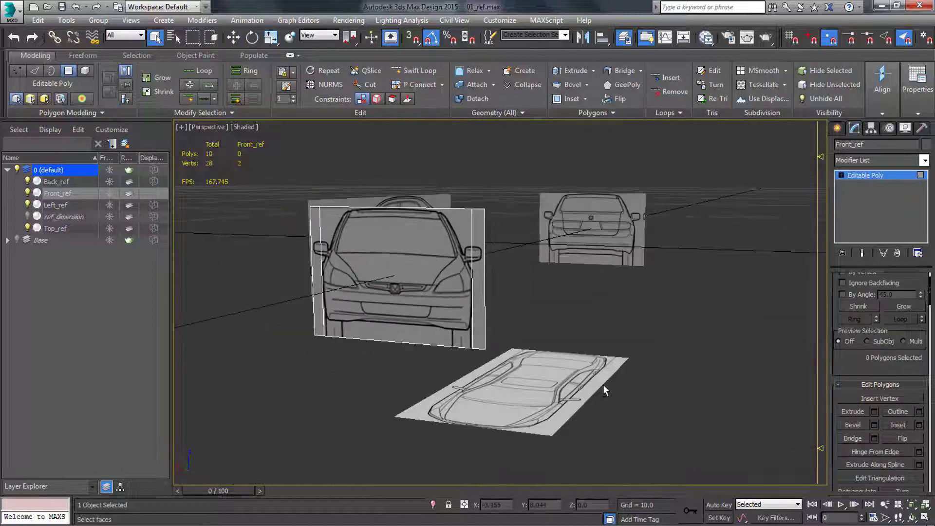
pyautogui.scroll(5, 633, 219)
pyautogui.click(852, 175)
pyautogui.click(604, 258)
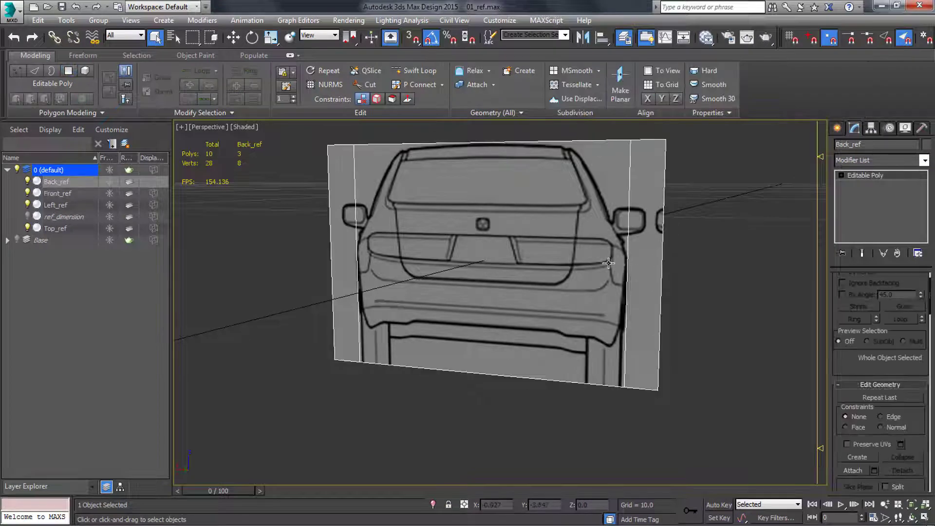
pyautogui.click(414, 70)
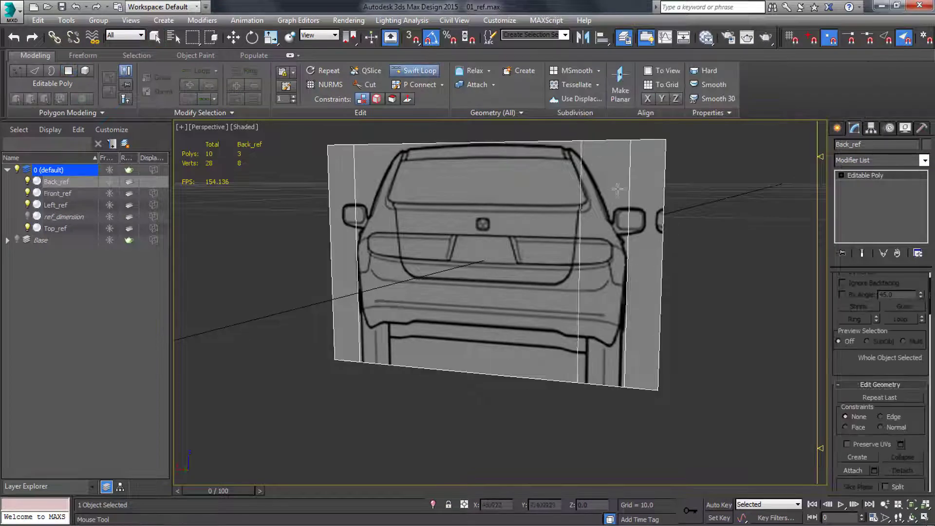
pyautogui.press('4')
pyautogui.click(660, 218)
pyautogui.press('Delete')
# Step: Check the trimmed front plane and freeze the 0 (default) layer again
pyautogui.scroll(-3, 659, 219)
pyautogui.moveTo(640, 273); pyautogui.dragTo(438, 326, button='middle')
pyautogui.scroll(-3, 651, 237)
pyautogui.scroll(5, 390, 243)
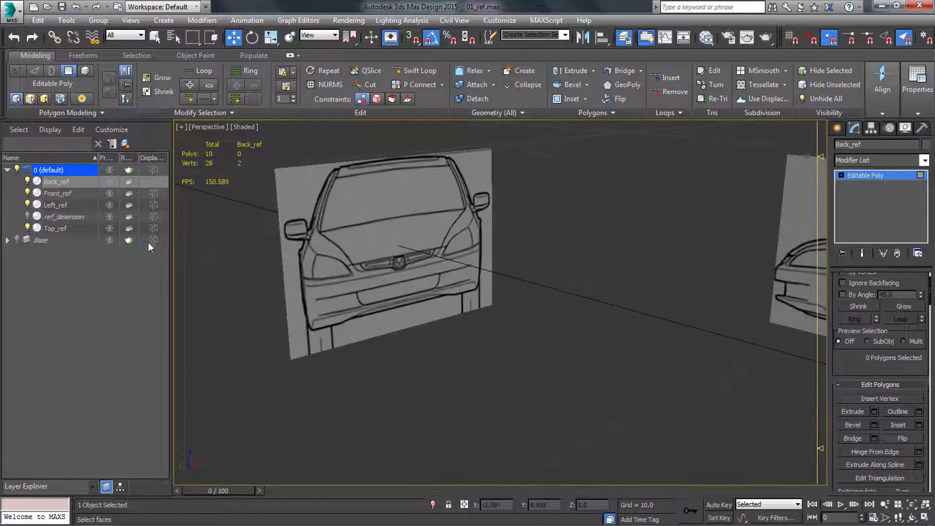
pyautogui.click(109, 169)
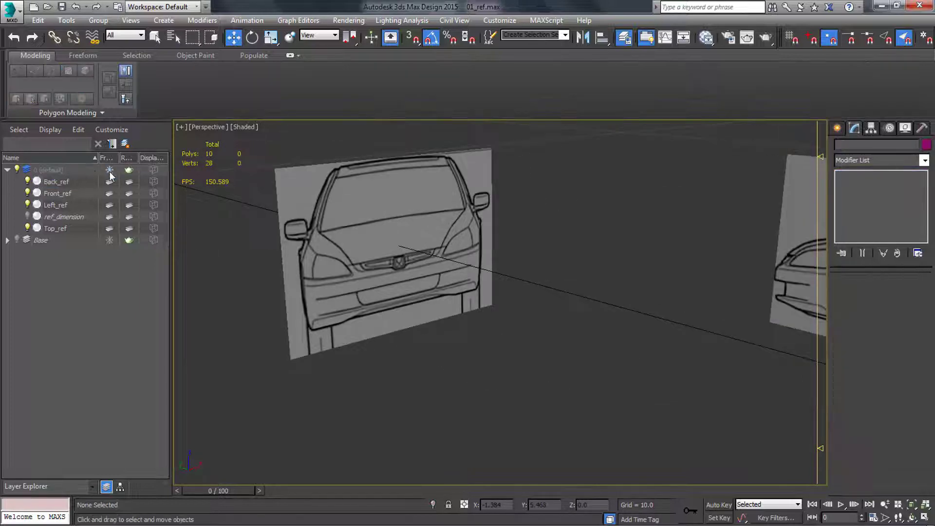
# Step: Review the layer properties of the 0 (default) layer and leave them as they are
pyautogui.rightClick(52, 171)
pyautogui.click(195, 180)
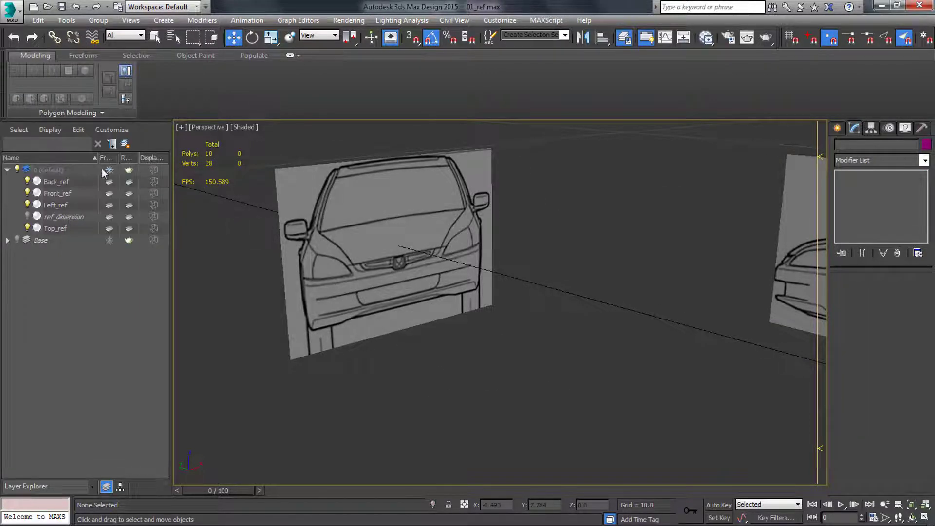
pyautogui.rightClick(52, 170)
pyautogui.click(90, 249)
pyautogui.rightClick(54, 171)
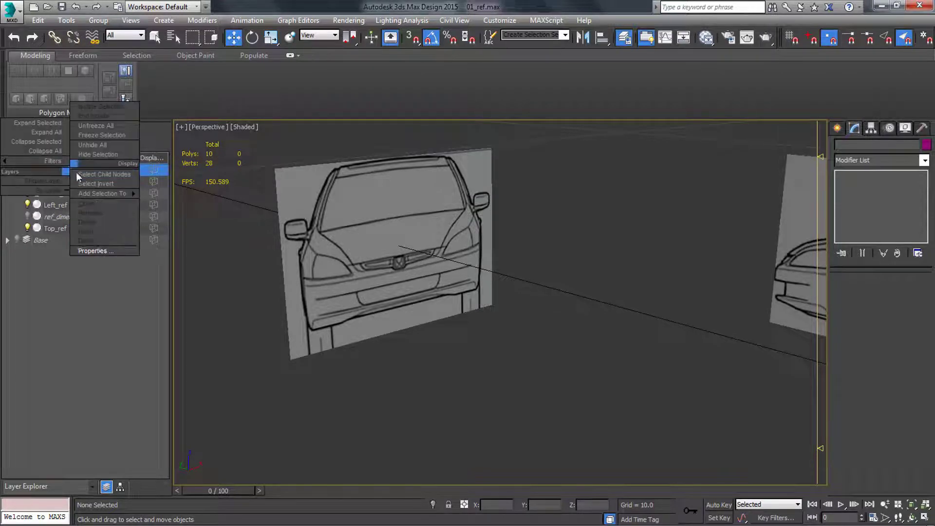
pyautogui.click(80, 252)
pyautogui.click(513, 392)
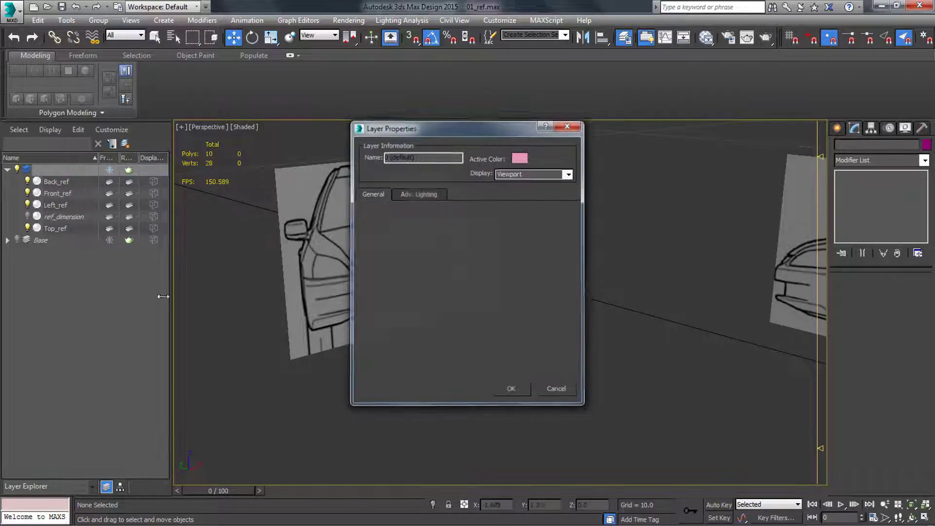
# Step: Collapse the 0 (default) layer and make the Base layer visible and active, with the blueprint planes displayed alongside it
pyautogui.click(8, 169)
pyautogui.click(19, 181)
pyautogui.click(17, 169)
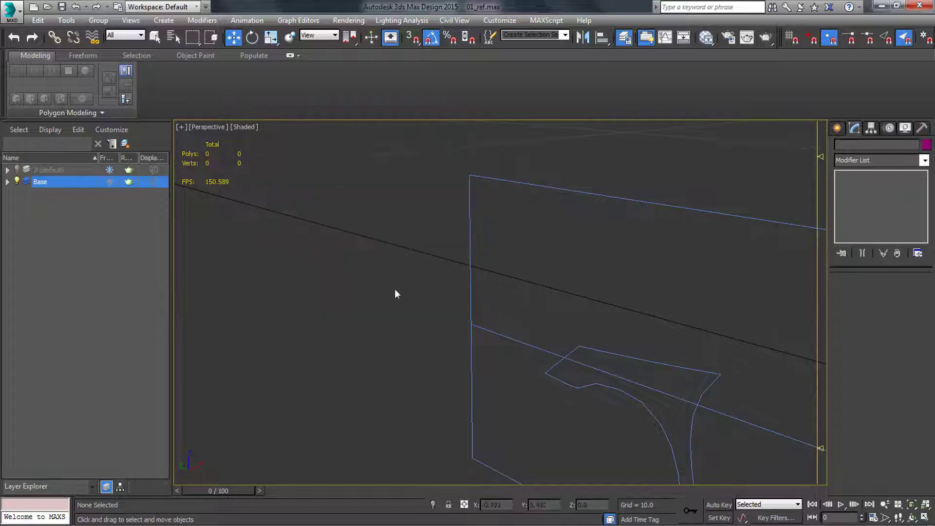
pyautogui.moveTo(395, 294); pyautogui.dragTo(350, 268, button='middle')
pyautogui.click(17, 170)
pyautogui.moveTo(322, 302); pyautogui.dragTo(472, 366, button='middle')
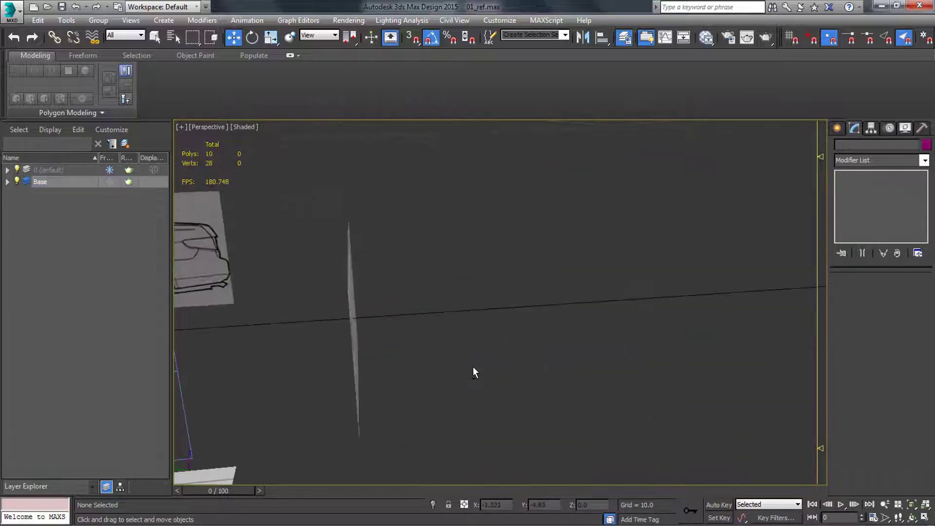
pyautogui.moveTo(331, 372); pyautogui.dragTo(607, 286, button='middle')
pyautogui.scroll(-4, 606, 285)
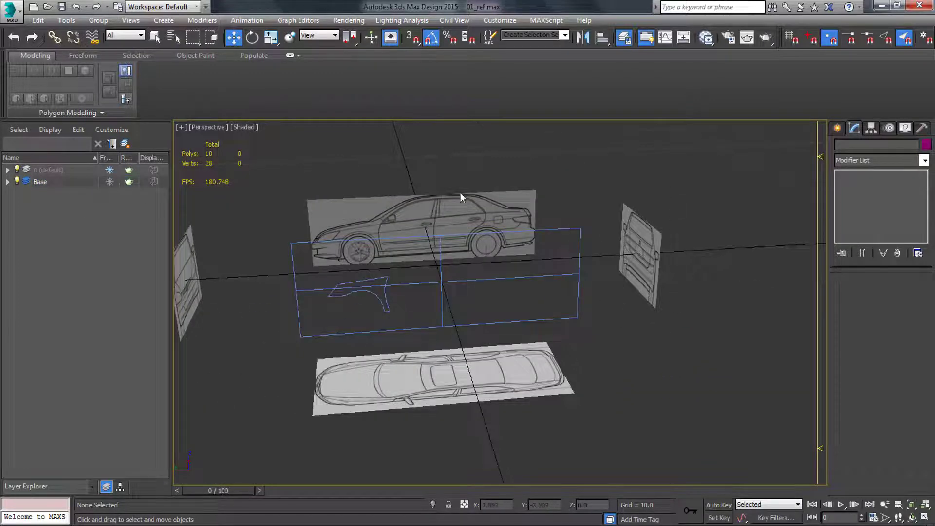
pyautogui.moveTo(419, 273); pyautogui.dragTo(488, 302, button='middle')
pyautogui.scroll(3, 488, 302)
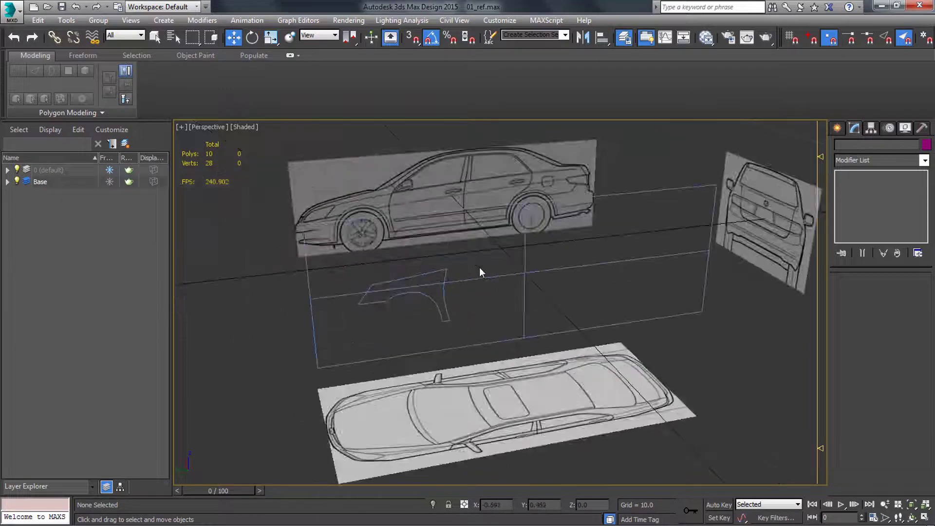
# Step: Show the car side in the Left view and hide the fender outline Line001 in the Base layer
pyautogui.press('l')
pyautogui.scroll(6, 478, 269)
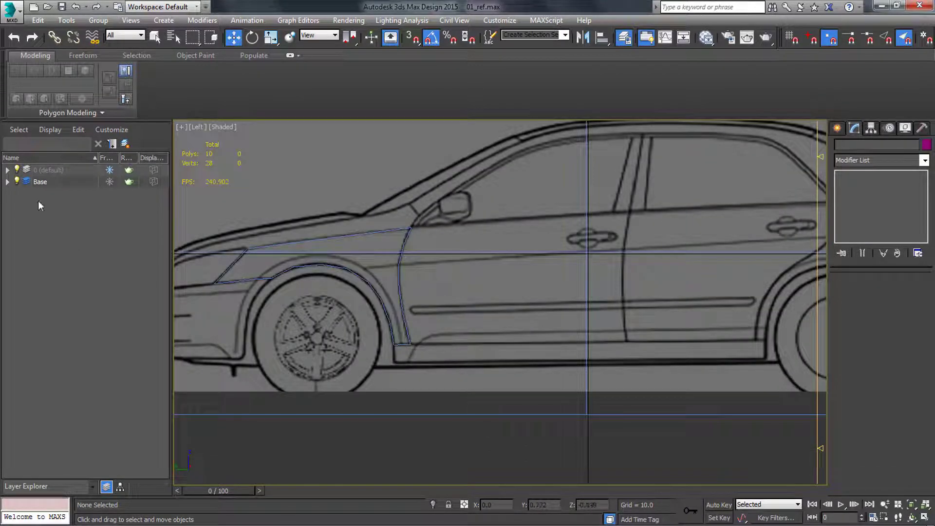
pyautogui.click(27, 204)
pyautogui.scroll(2, 502, 282)
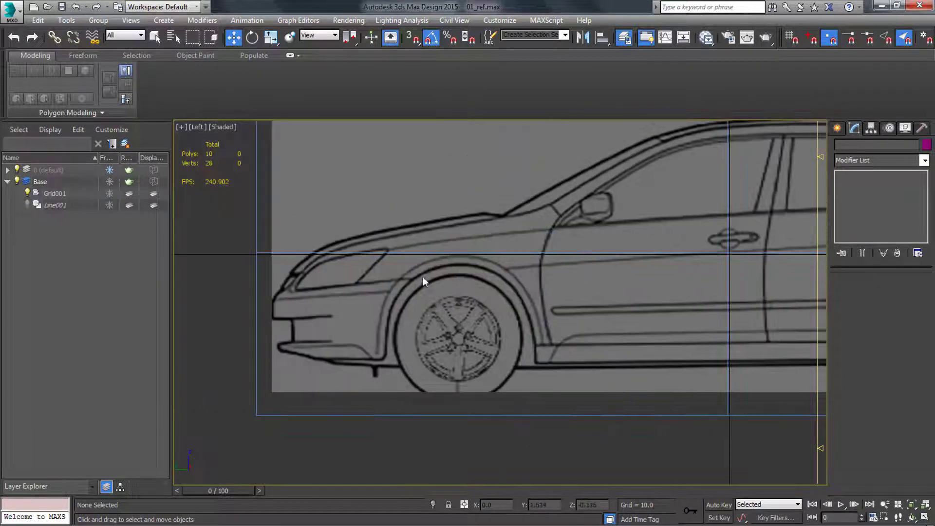
pyautogui.scroll(2, 424, 278)
pyautogui.moveTo(423, 351); pyautogui.dragTo(408, 313, button='middle')
pyautogui.scroll(-4, 408, 315)
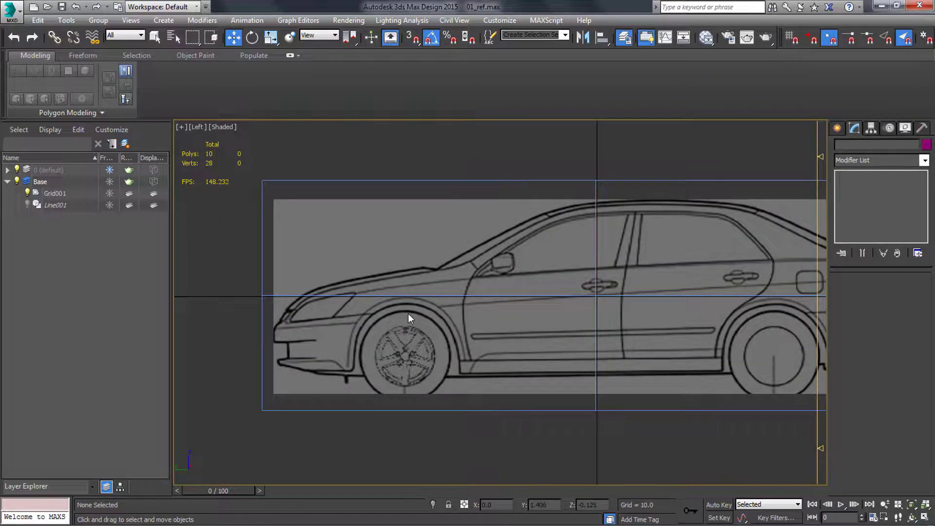